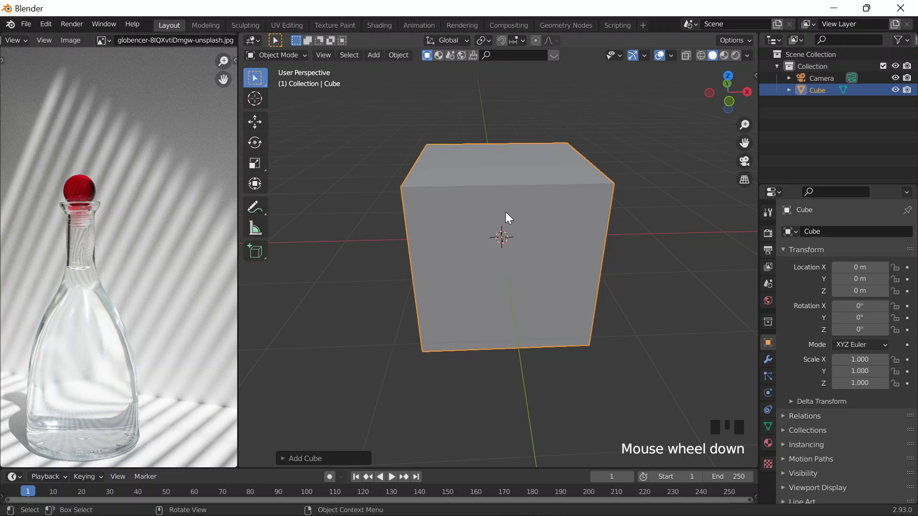
Add a level 2 Catmull-Clark subdivision modifier to the cube and show its modifier settings.
key("ctrl+2")
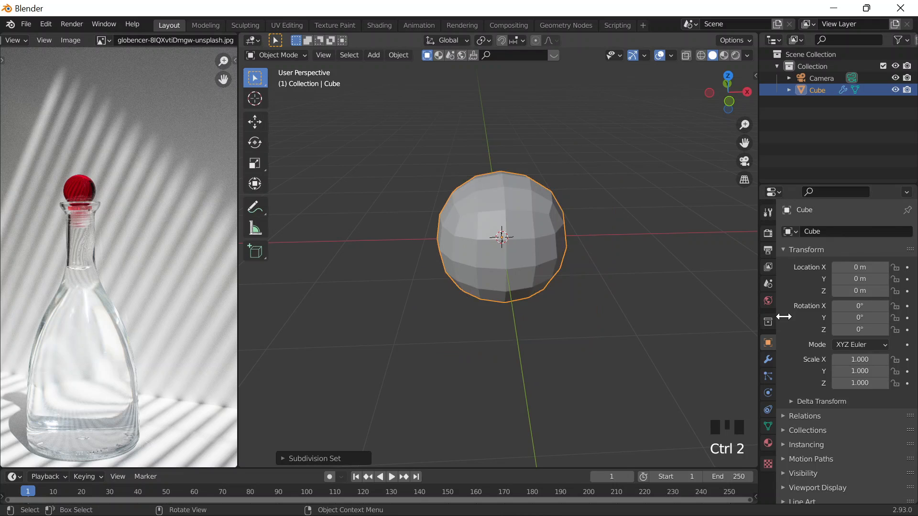
left_click(771, 354)
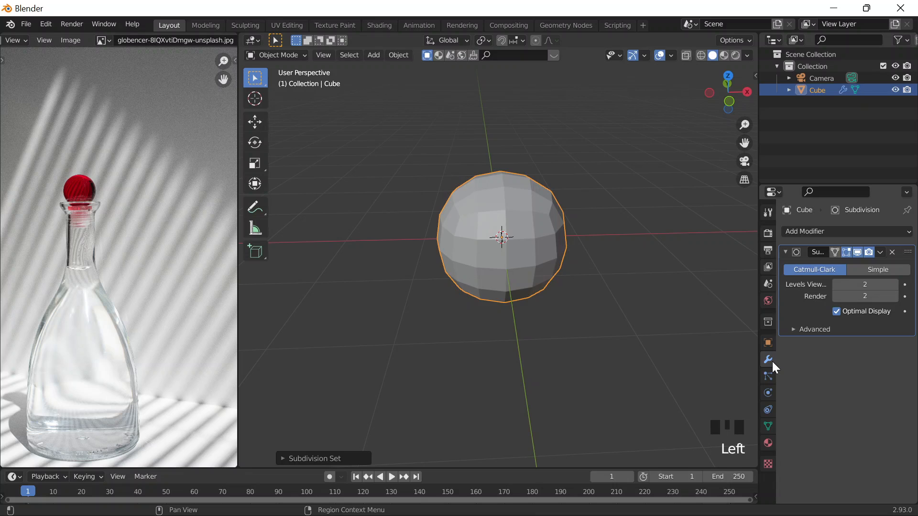
left_click(831, 231)
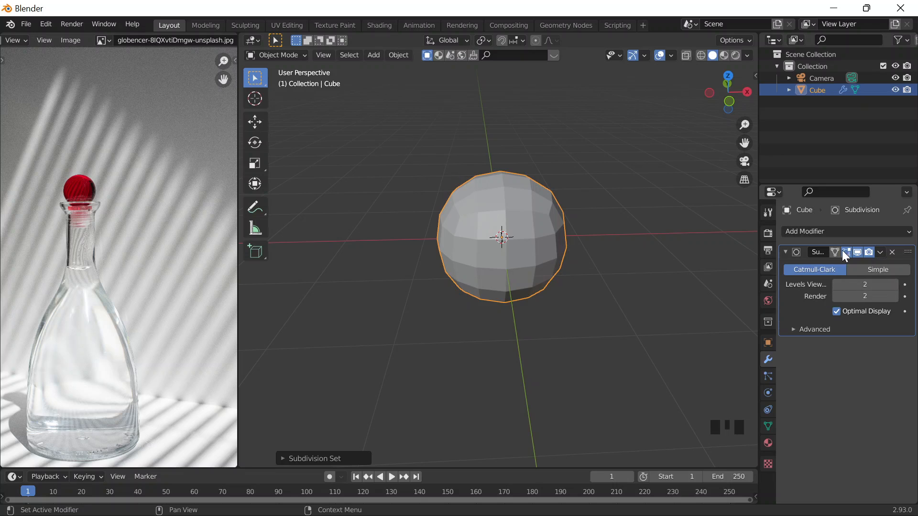
scroll(600, 171, "up", 2)
scroll(621, 162, "down", 2)
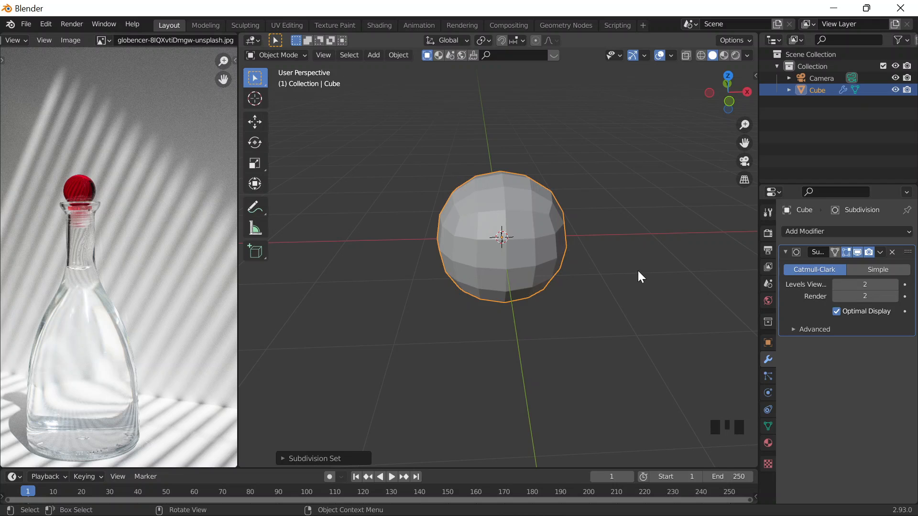
Put the cube into Edit Mode and set the selection mode to faces.
key("Tab")
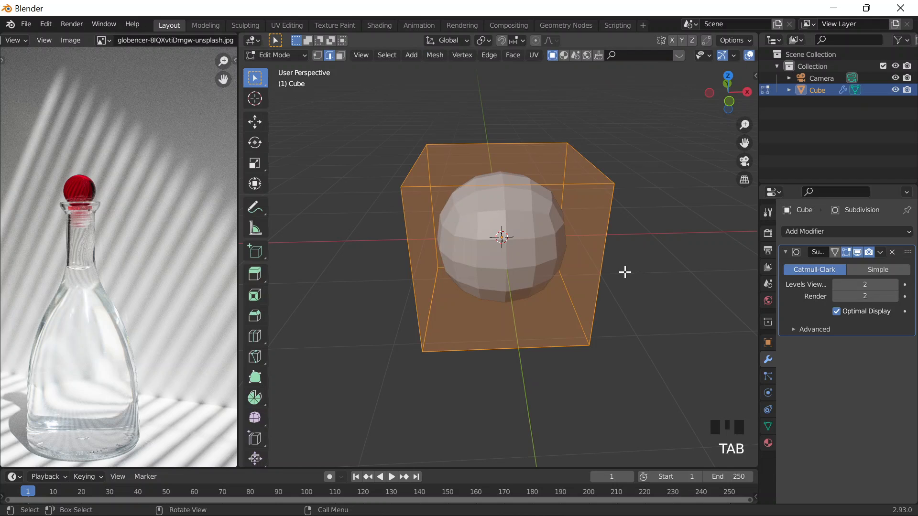
key("Tab")
left_click(289, 57)
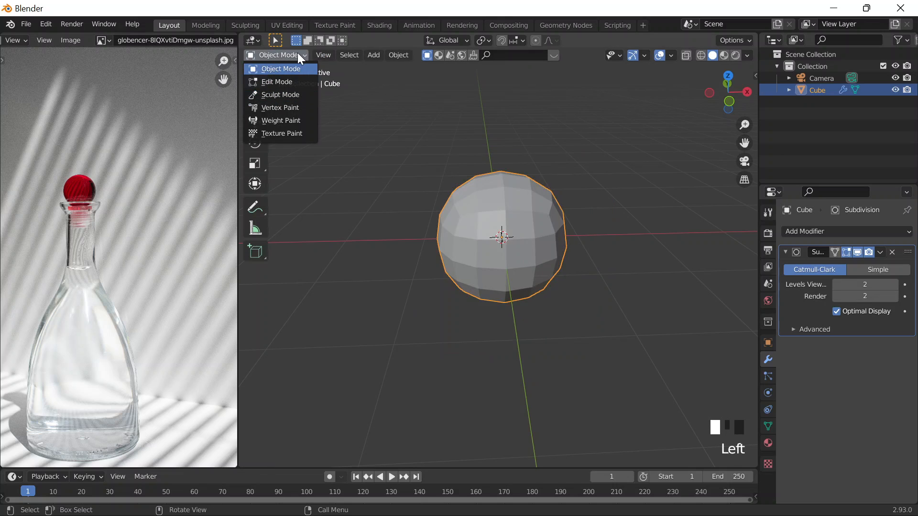
left_click(276, 83)
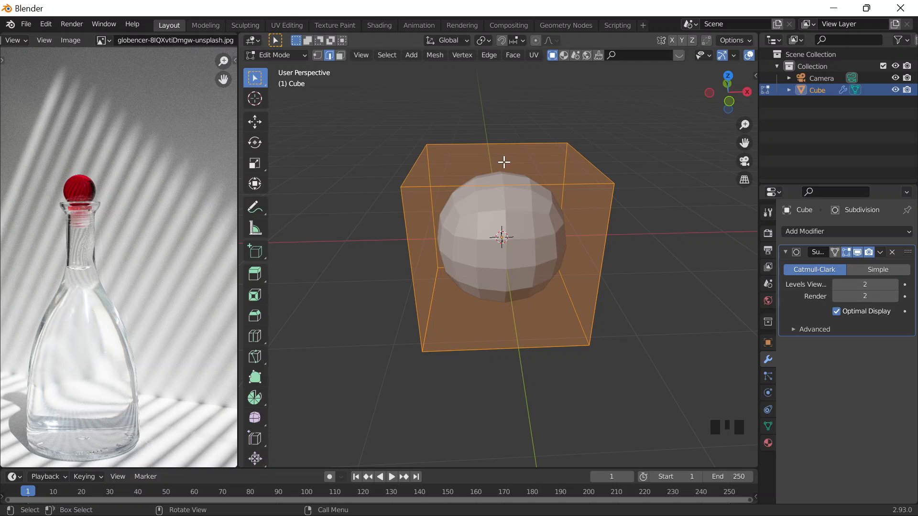
left_click(341, 56)
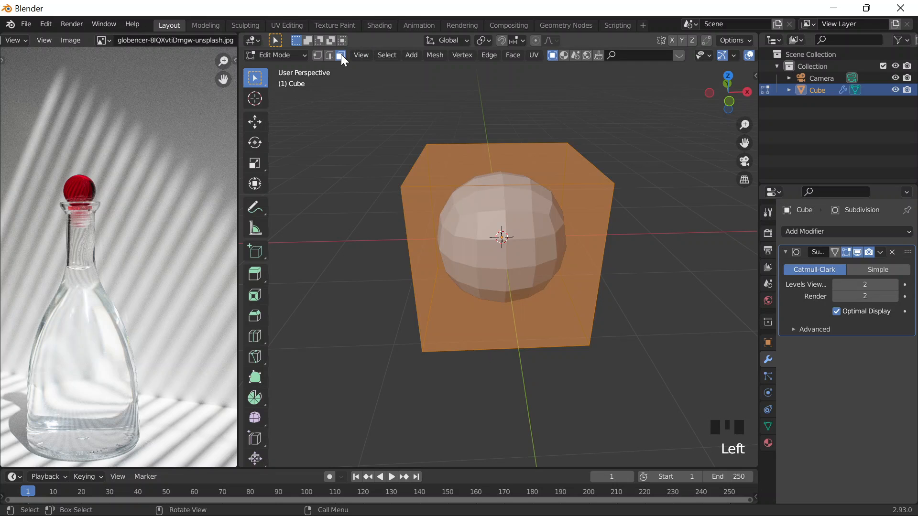
key("3")
key("2")
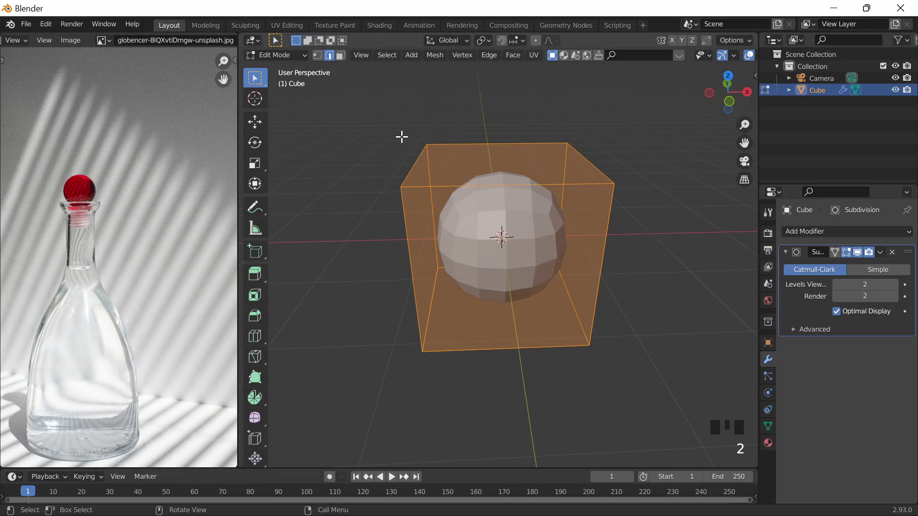
key("1")
key("3")
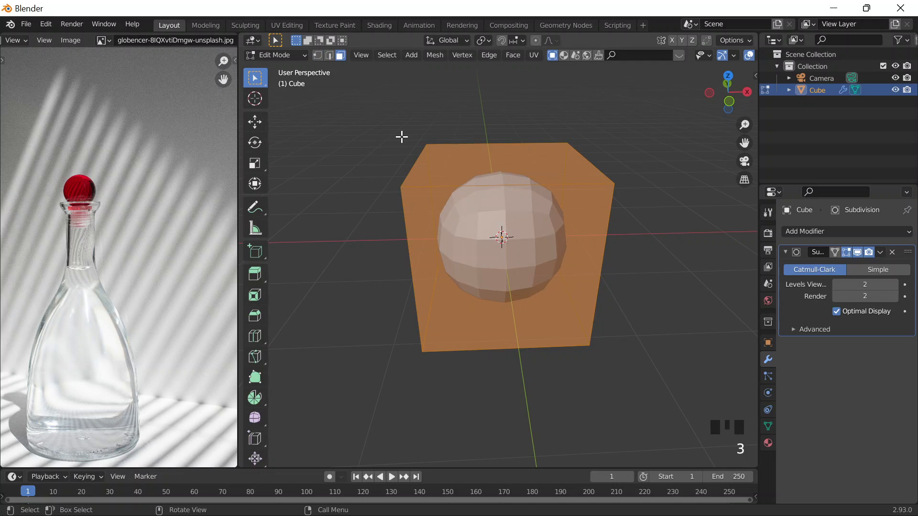
Raise the cube's top face along Z until the box is almost three times as tall as it is wide.
left_click(470, 147)
scroll(518, 256, "down", 5)
key("g")
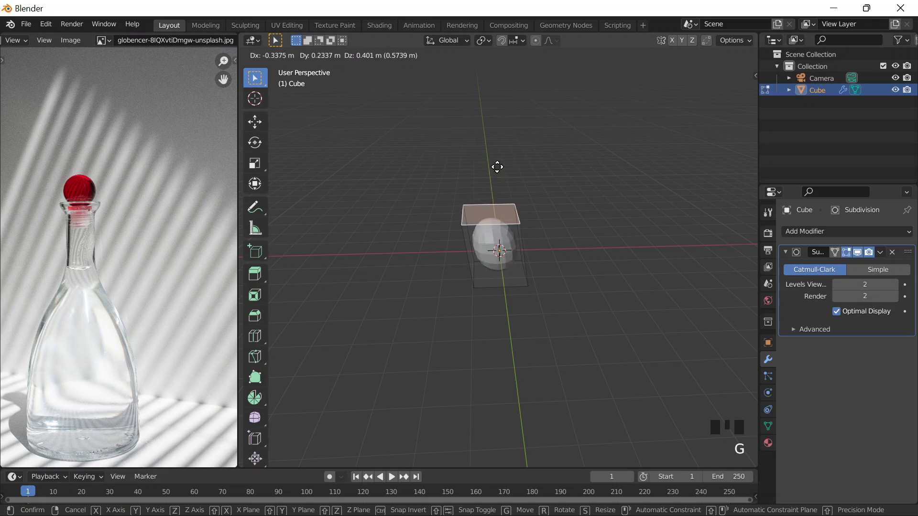
key("z")
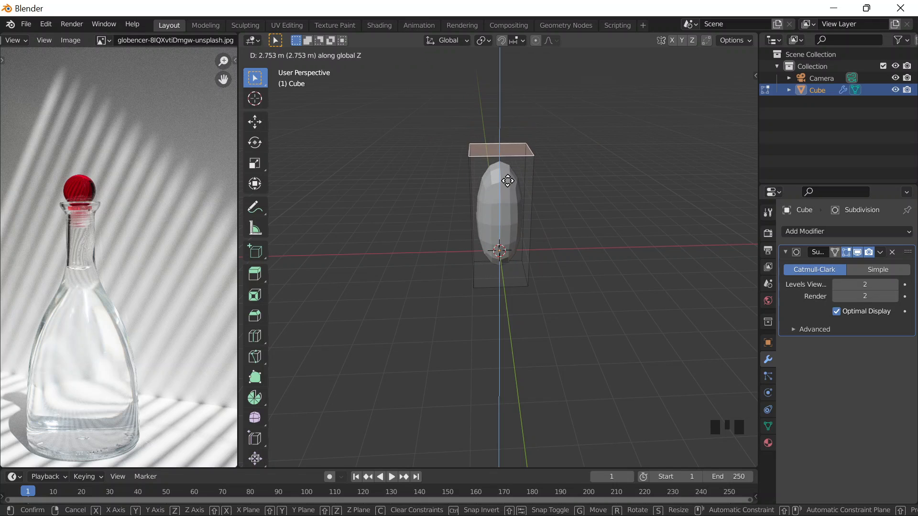
left_click(496, 145)
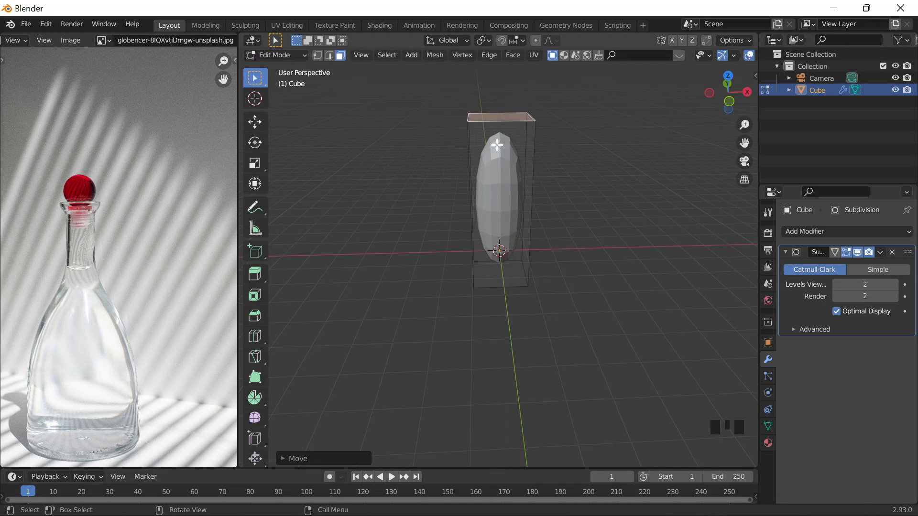
Add two horizontal loop cuts, sliding one close to the box's top edge and the other close to its bottom edge.
middle_click_drag(545, 205, 559, 170)
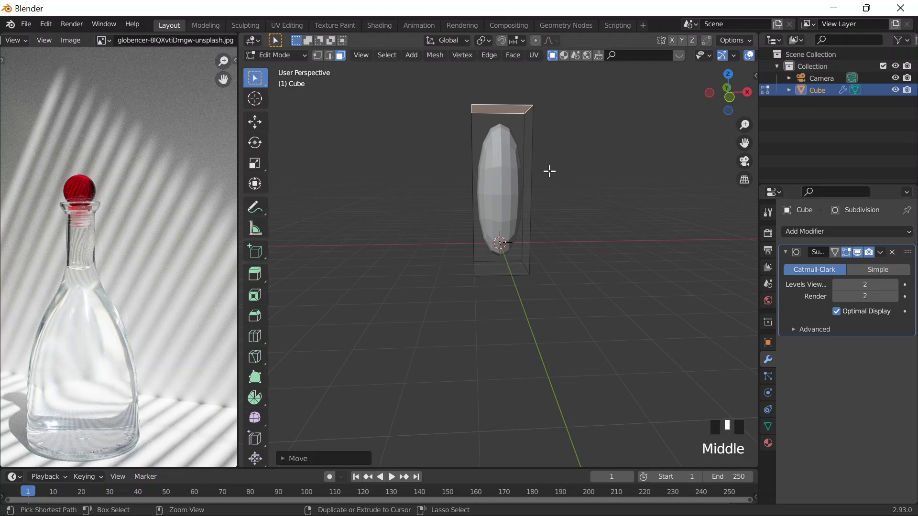
key("ctrl+r")
left_click(478, 171)
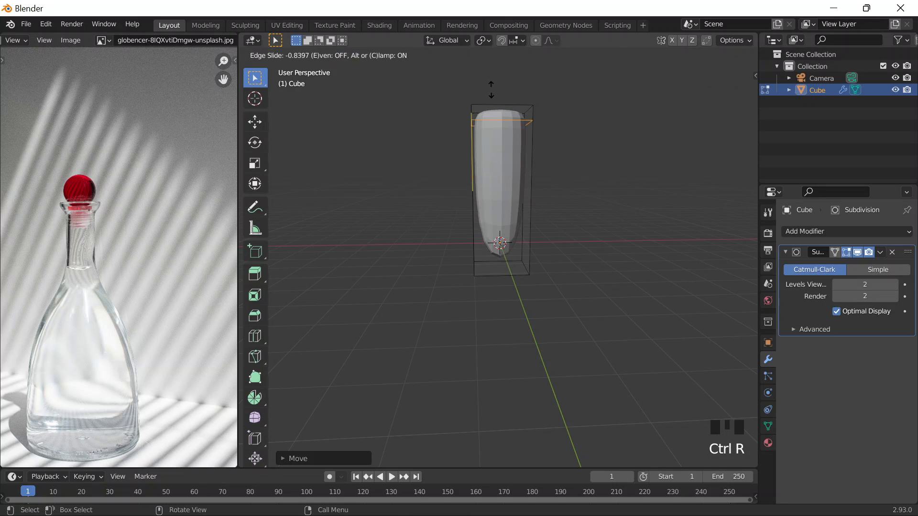
left_click(491, 71)
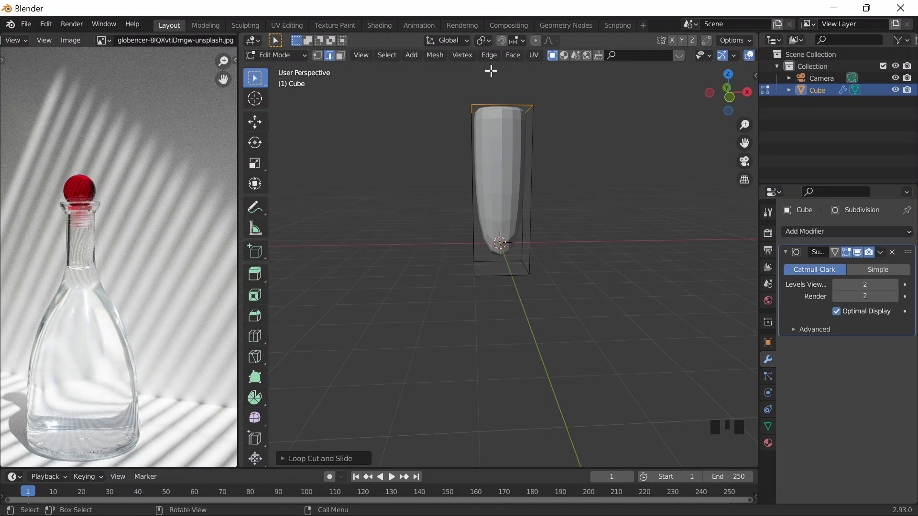
key("ctrl+r")
left_click(458, 173)
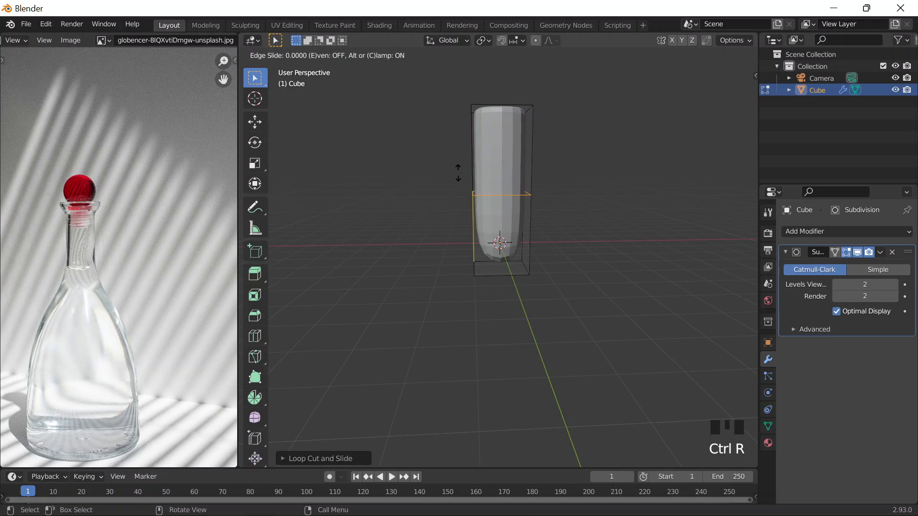
left_click(462, 284)
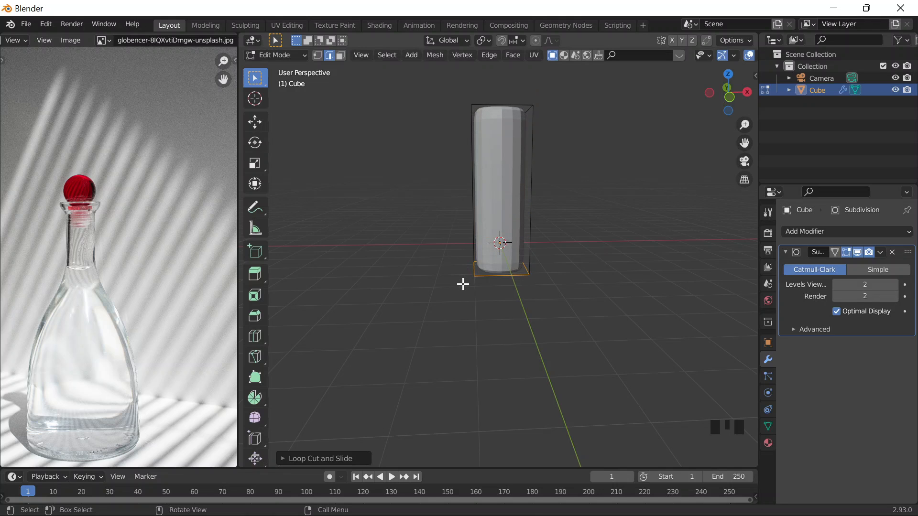
Turn on X-ray display and switch to the front orthographic view.
middle_click_drag(649, 147, 630, 170, "shift")
scroll(632, 183, "up", 2)
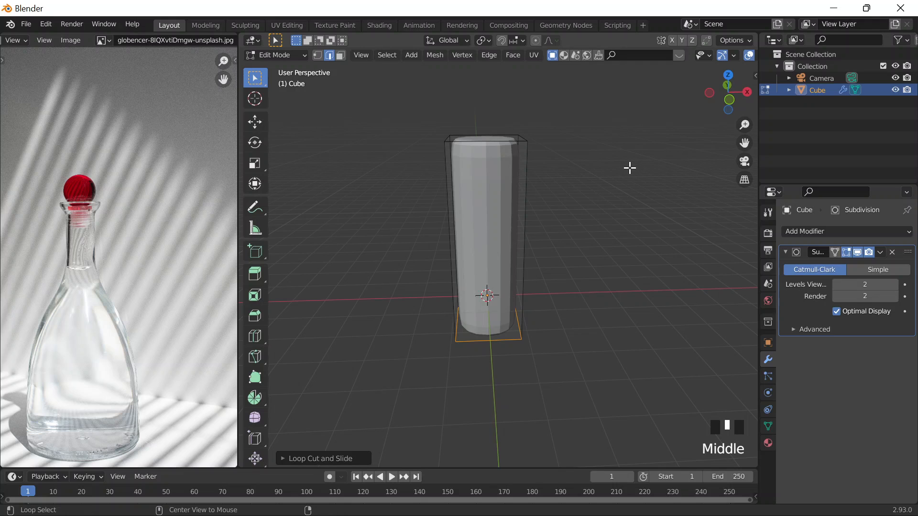
key("alt+z")
middle_click_drag(550, 190, 551, 171)
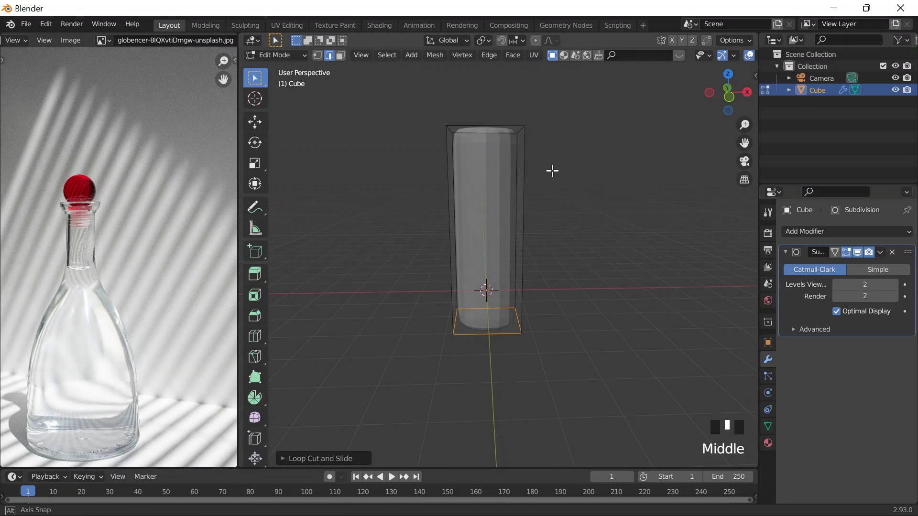
mouse_move(610, 174)
middle_mouse_down()
mouse_move(599, 198)
mouse_move(453, 239)
mouse_move(592, 211)
mouse_move(621, 194)
mouse_move(608, 187)
middle_mouse_up()
key("grave")
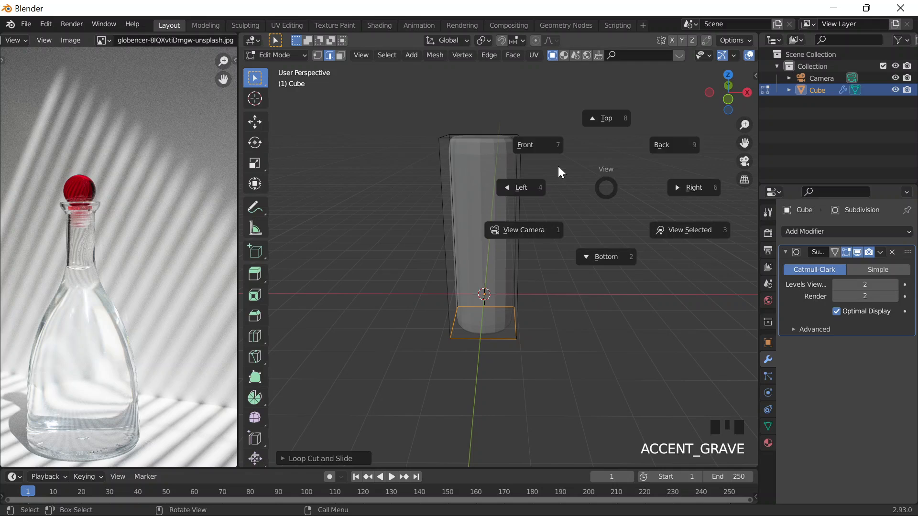
left_click(544, 145)
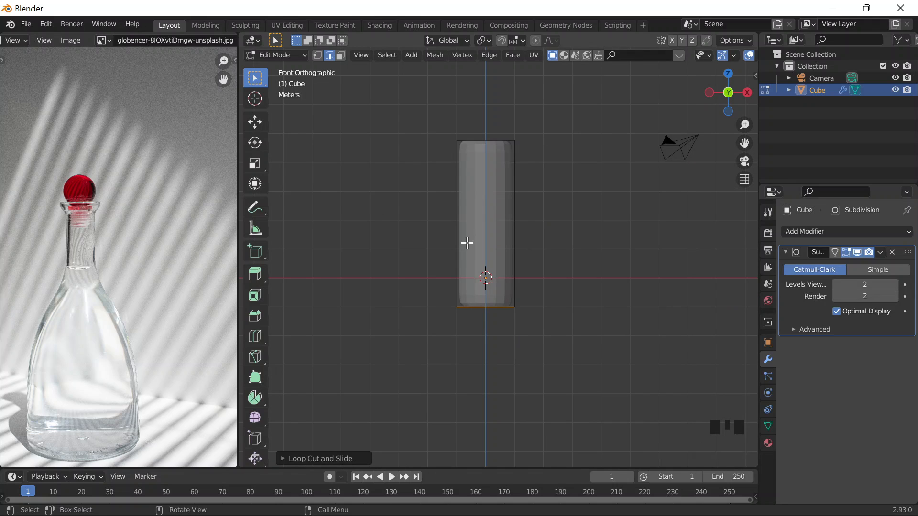
key("grave")
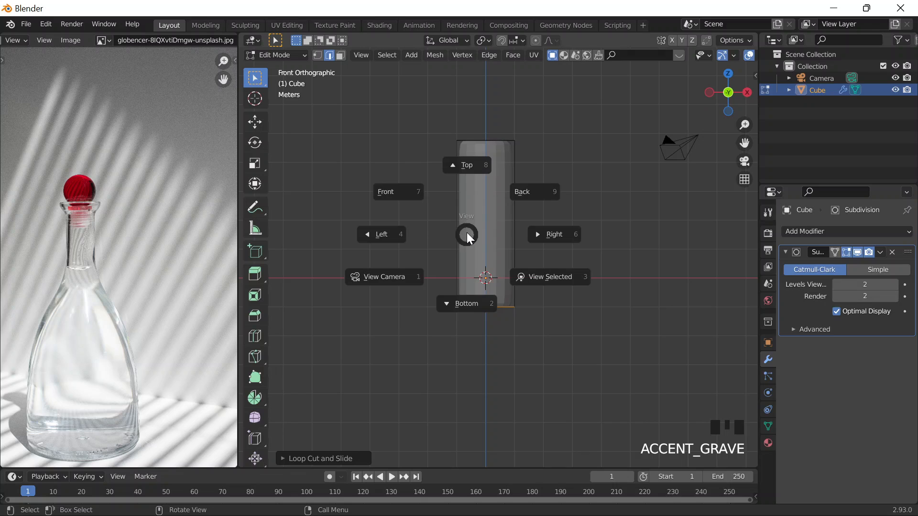
left_click(394, 203)
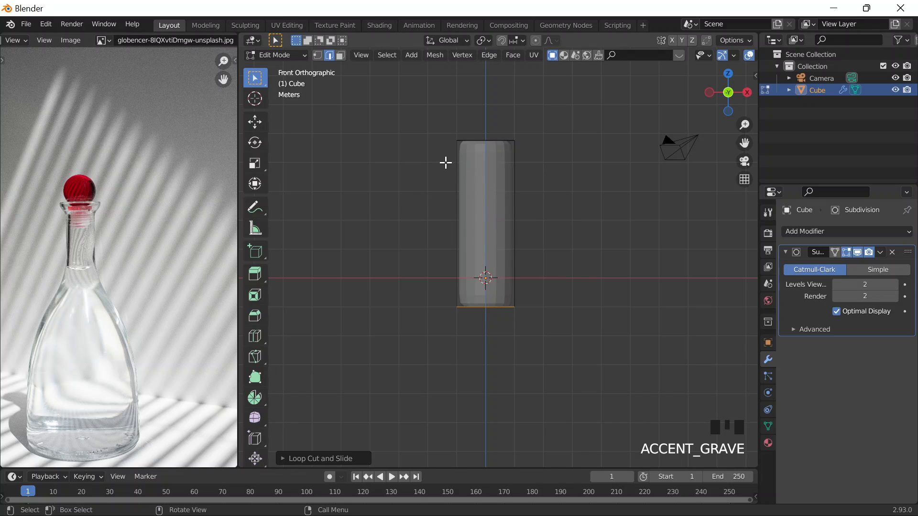
key("grave")
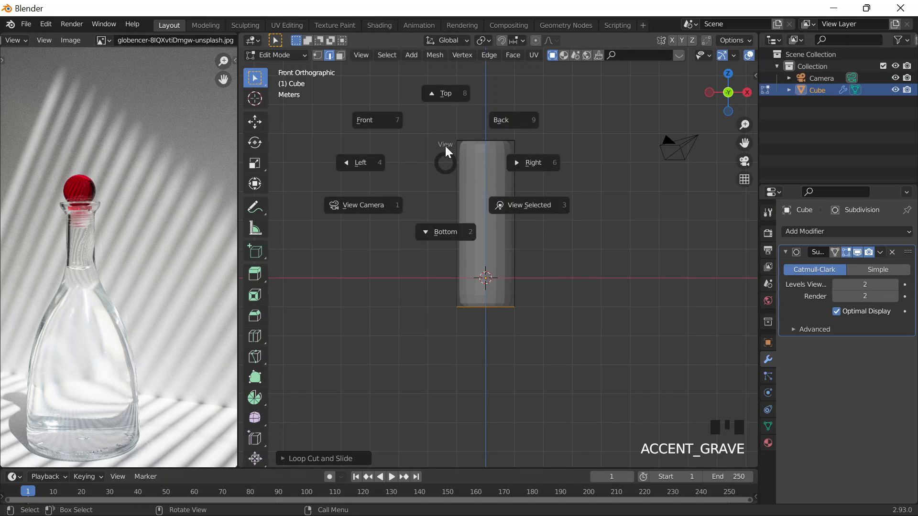
left_click(395, 127)
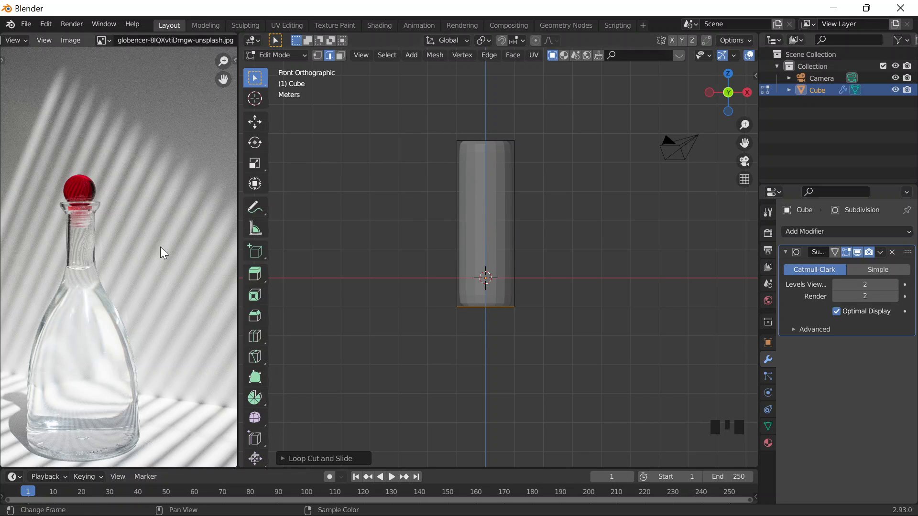
Add a horizontal loop cut a little less than a third of the box's height below its top.
key("ctrl+r")
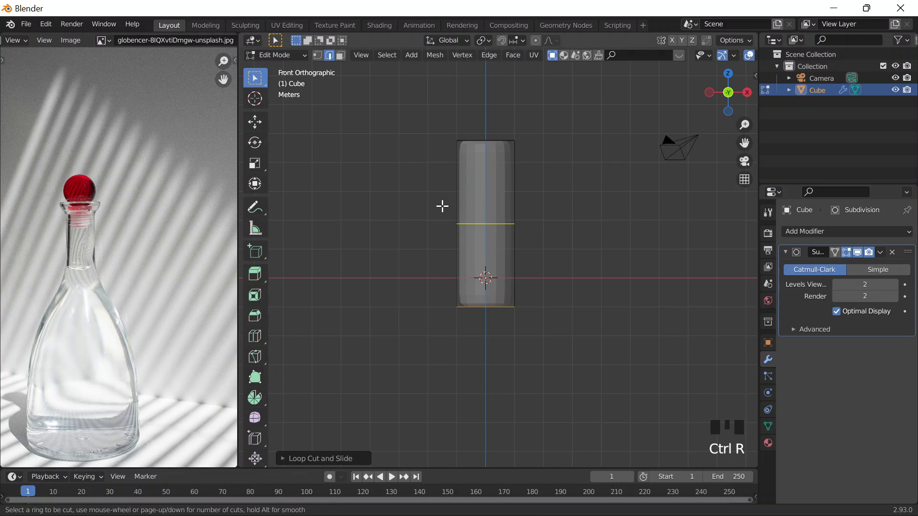
left_click(442, 206)
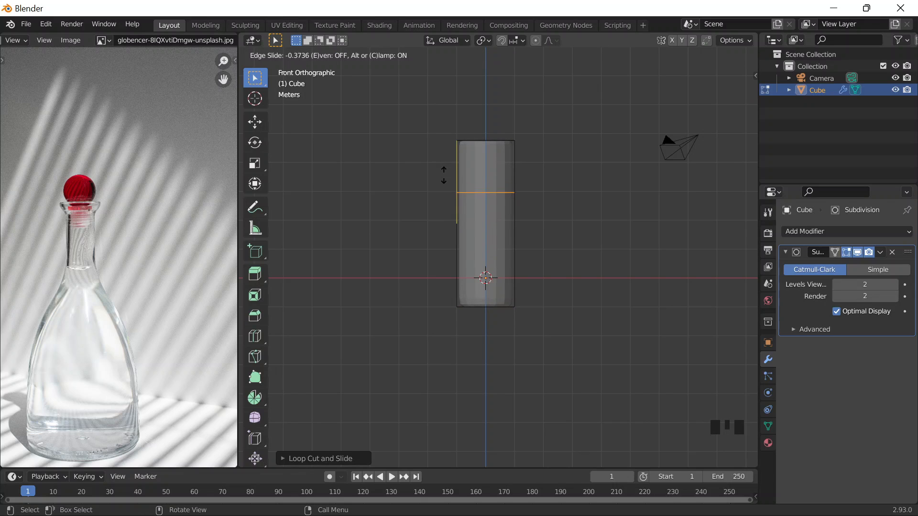
left_click(446, 175)
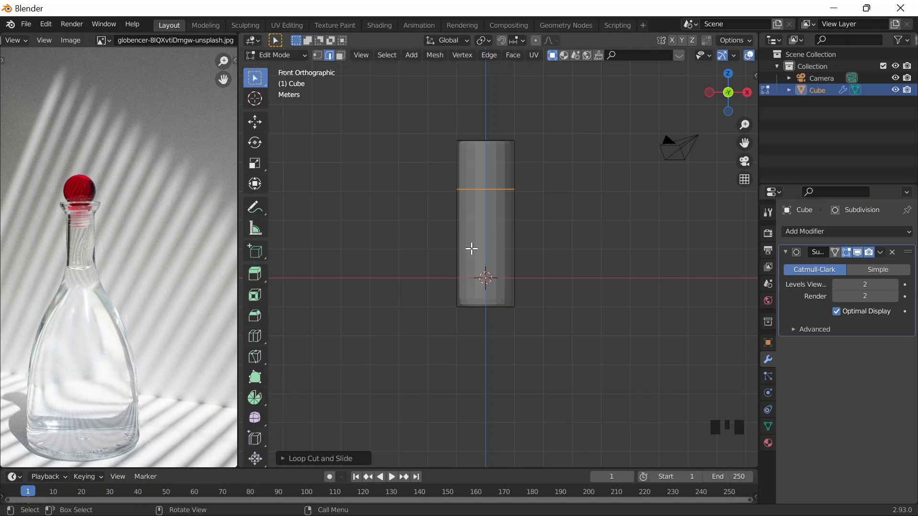
Select the bottom end of the box with its support loop and move it down slightly more than 3 m along Z.
left_click_drag(408, 260, 598, 410)
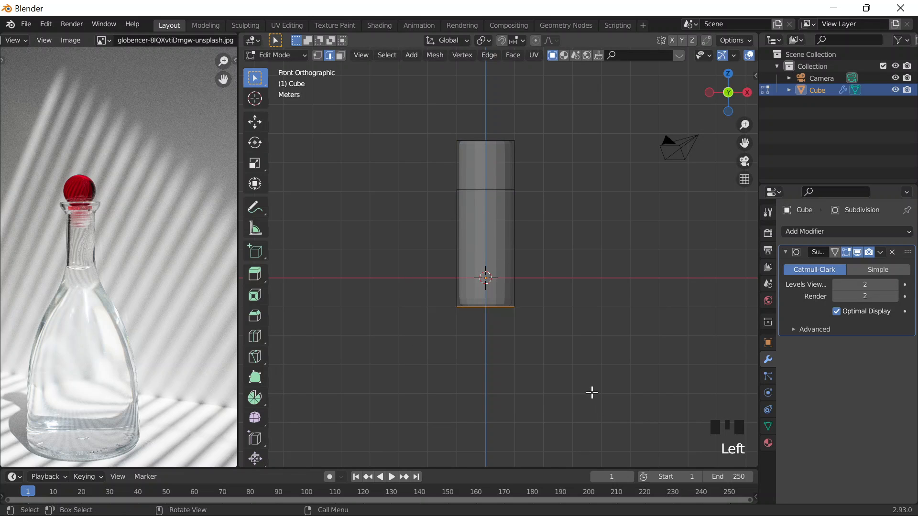
key("g")
key("z")
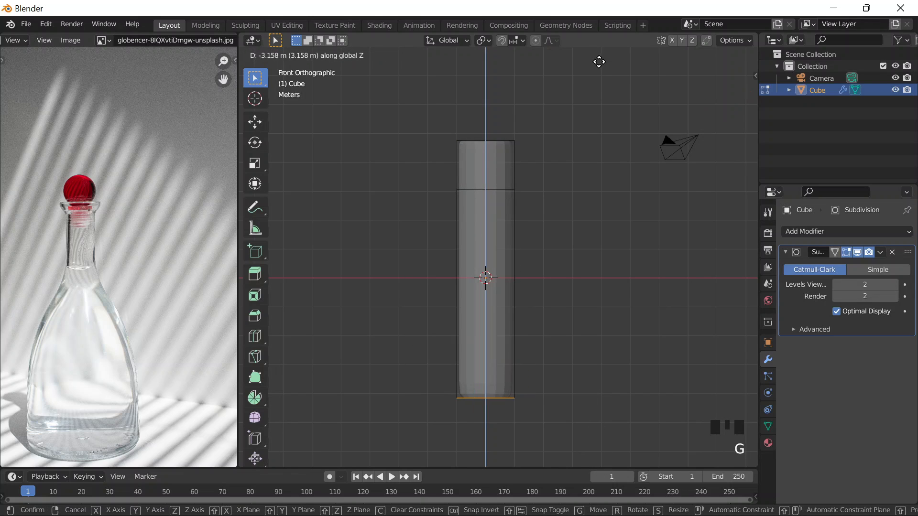
left_click(584, 68)
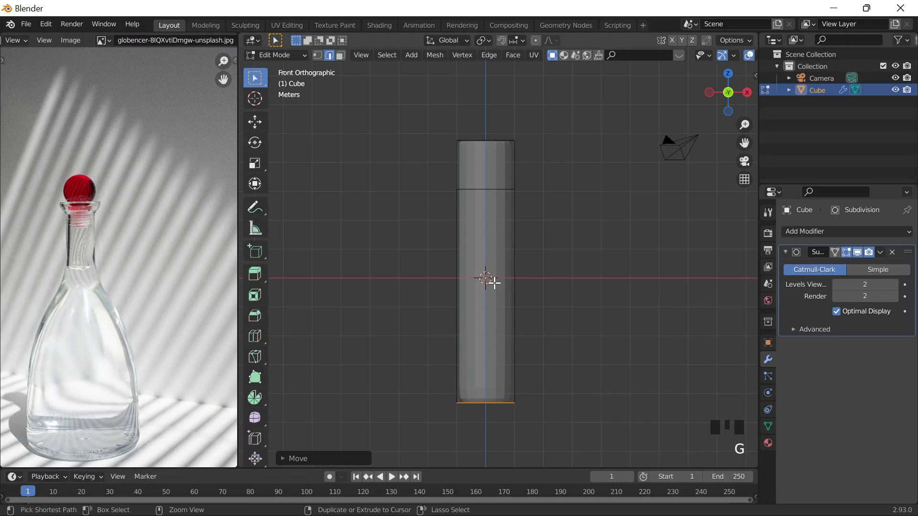
Add another horizontal loop cut below the upper one, slid to just above the red X axis line.
key("ctrl+r")
left_click(467, 320)
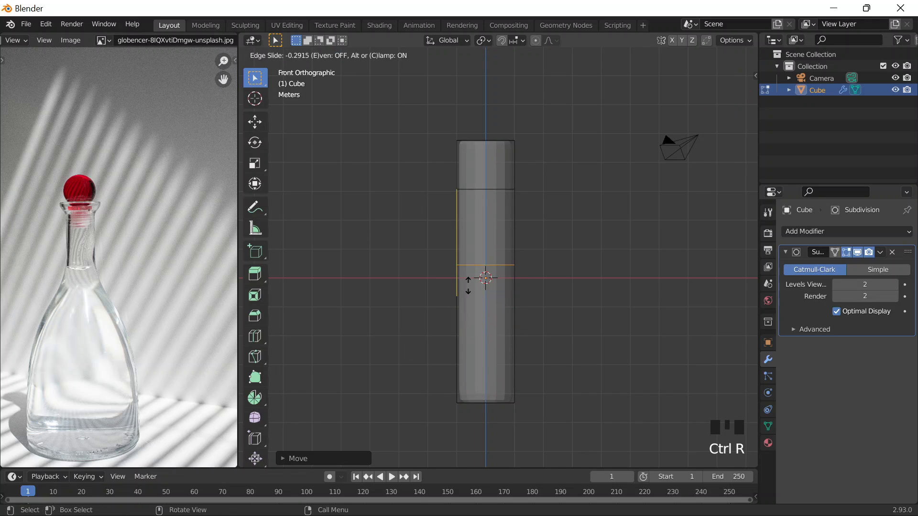
left_click(467, 262)
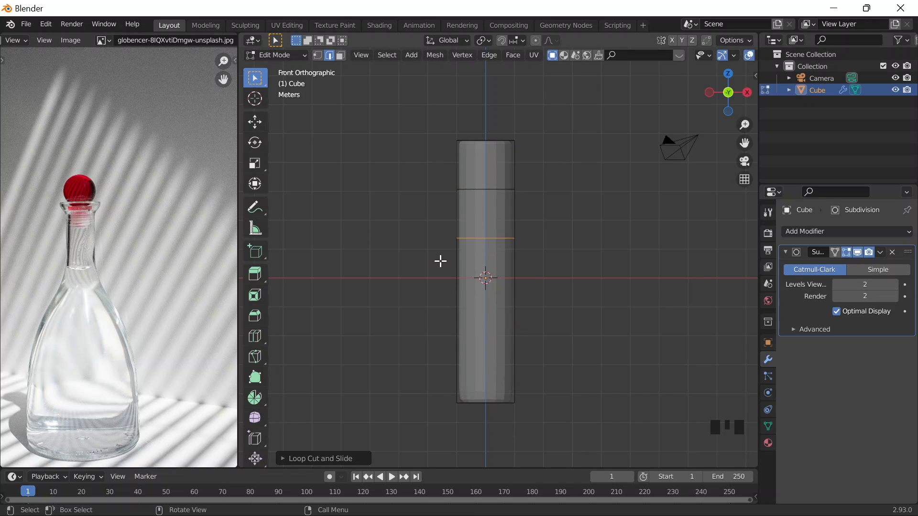
Try scaling up the whole lower section of the box from the lowest loop cut down, and return to the front view.
left_click_drag(438, 243, 722, 461)
left_click_drag(428, 233, 649, 492)
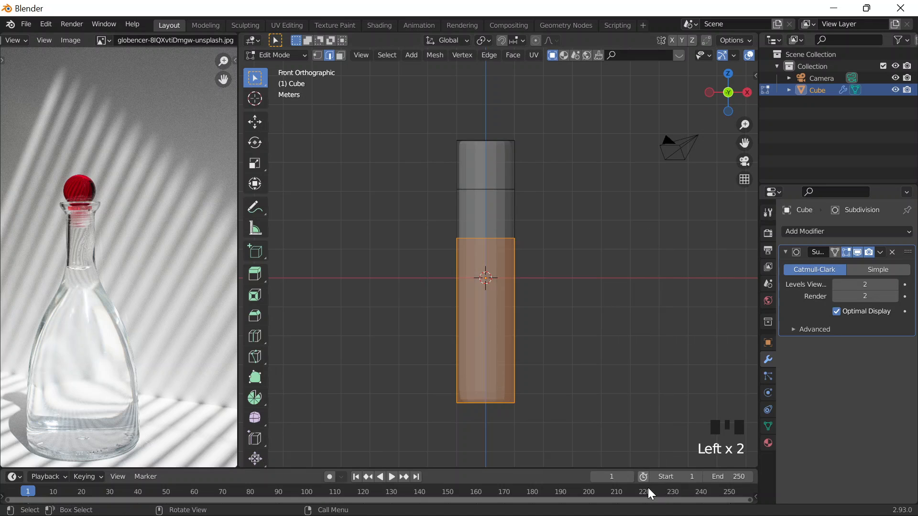
key("s")
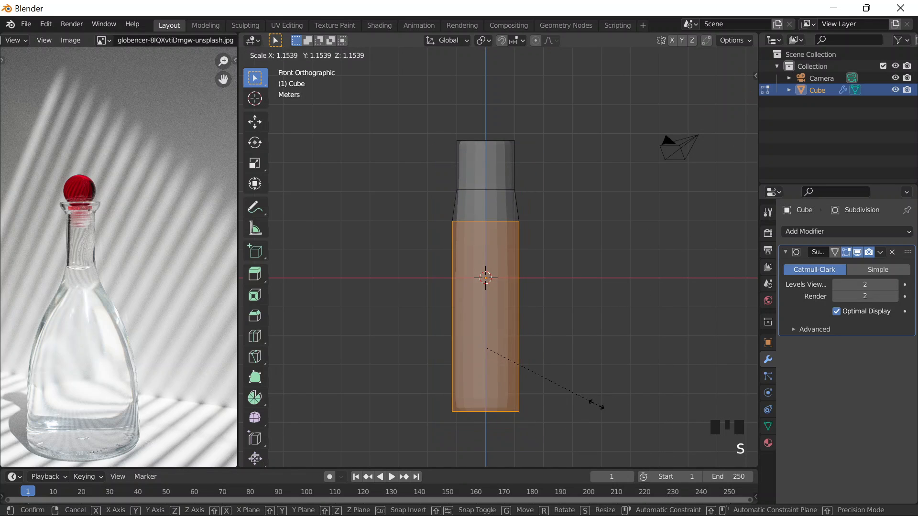
left_click(625, 340)
middle_click_drag(624, 340, 520, 375)
key("ctrl+z")
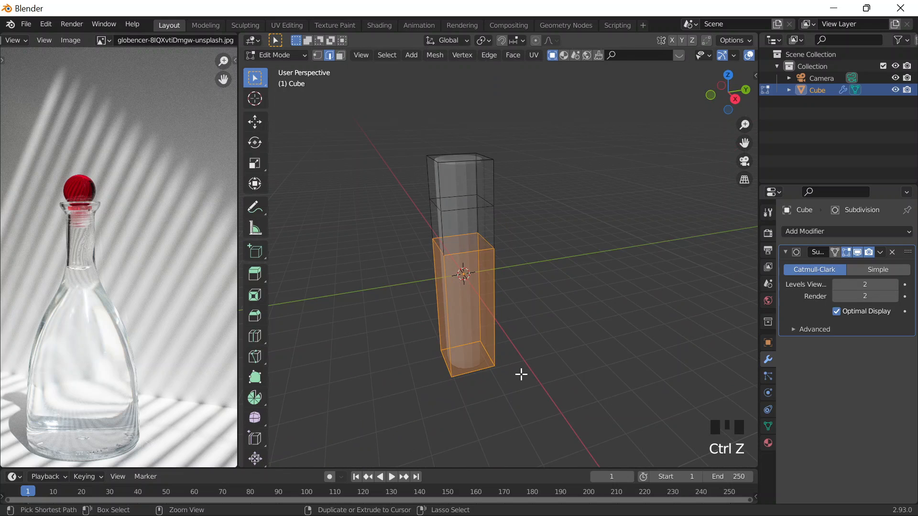
middle_click_drag(529, 342, 514, 300)
scroll(513, 297, "up", 2)
key("grave")
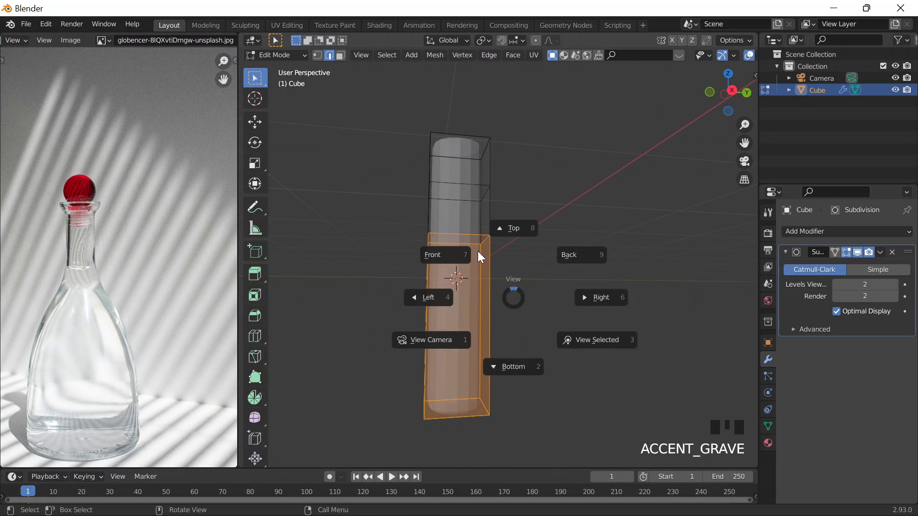
left_click(478, 253)
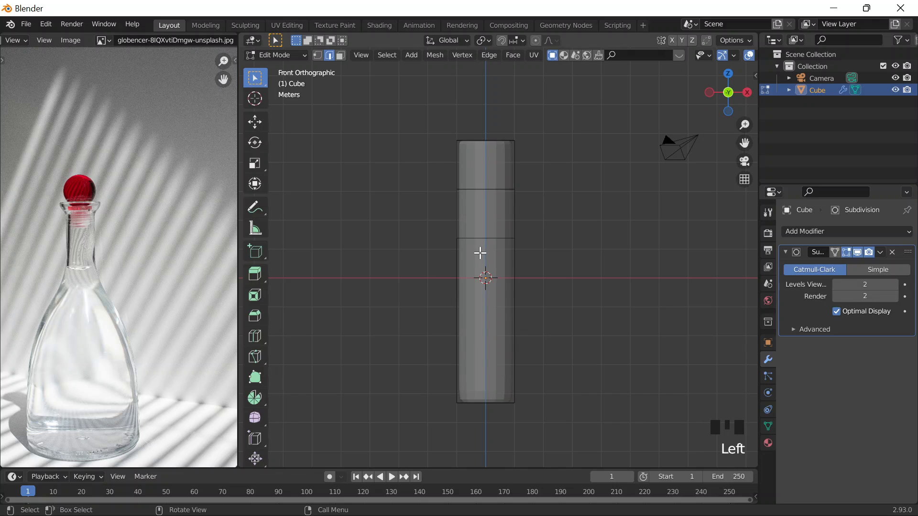
Add a horizontal loop cut slid up to just below the lowest existing loop as a support edge.
key("ctrl+r")
left_click(439, 251)
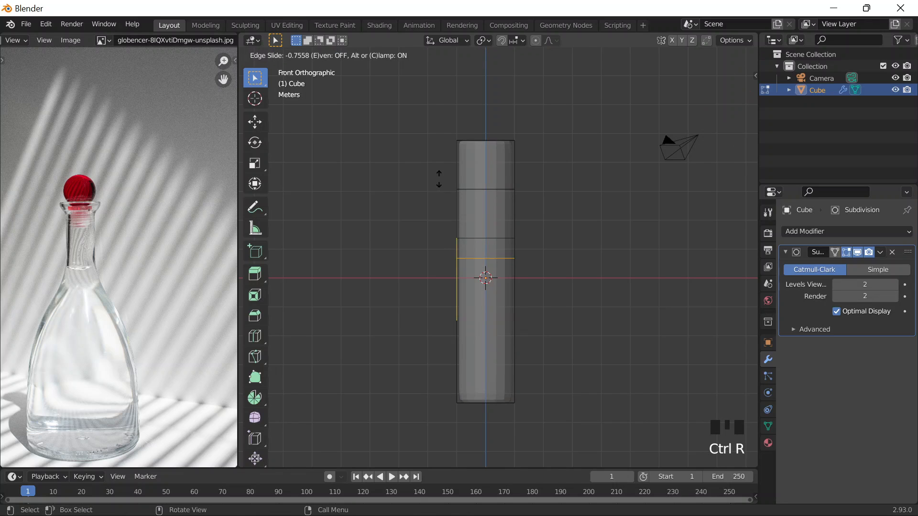
left_click(432, 163)
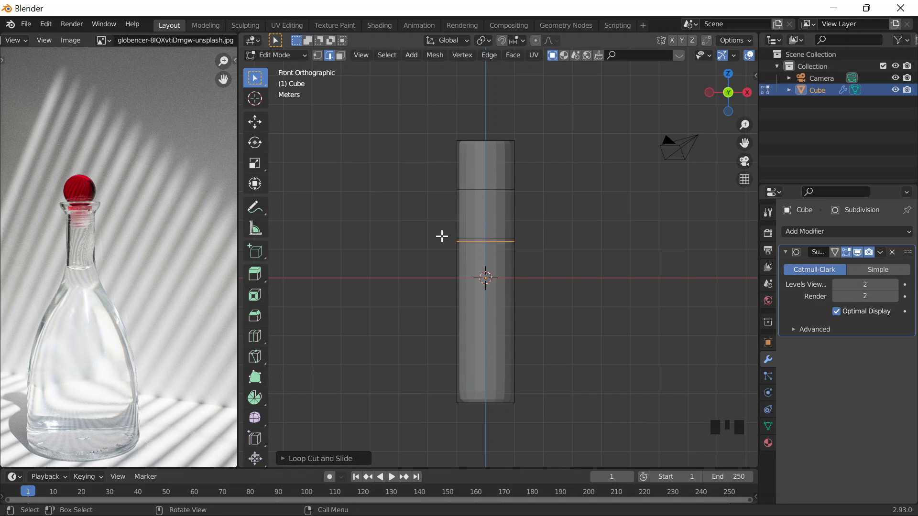
left_click_drag(442, 236, 586, 415)
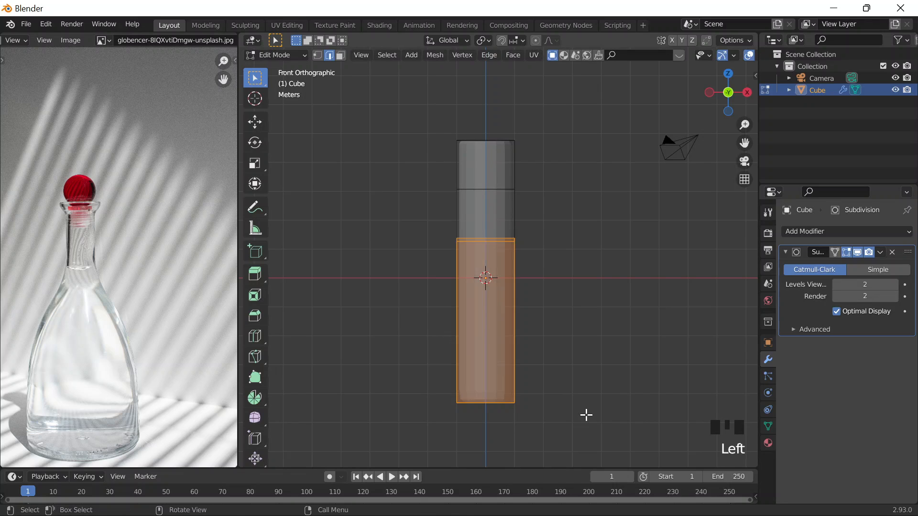
left_click(492, 239, "shift")
left_click(445, 242)
left_click_drag(444, 241, 593, 419)
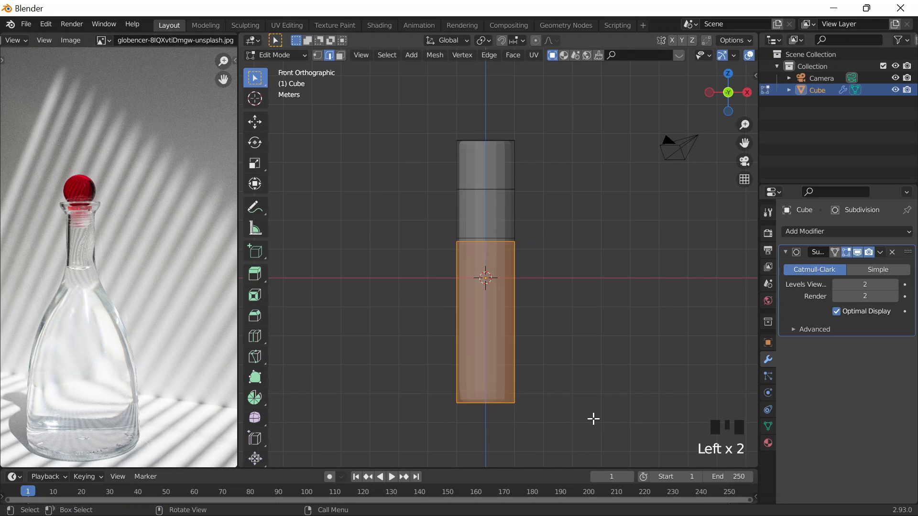
key("s")
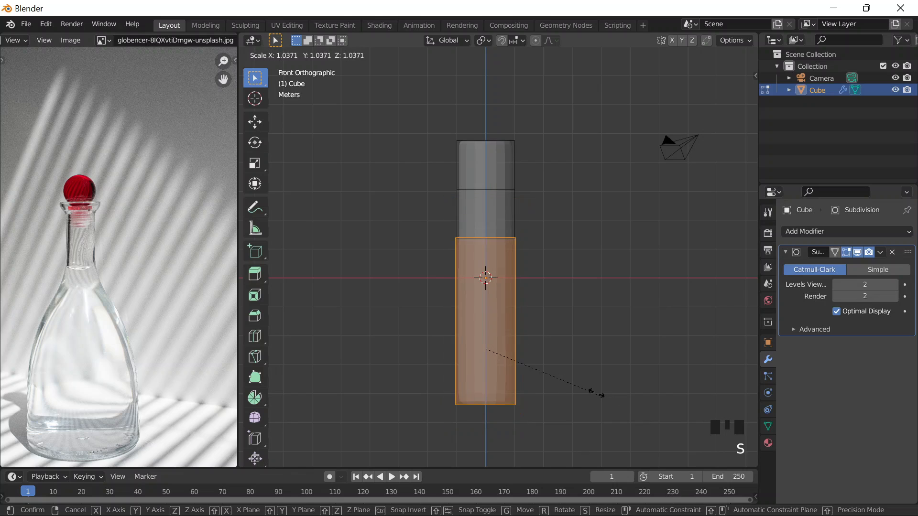
right_click(598, 388)
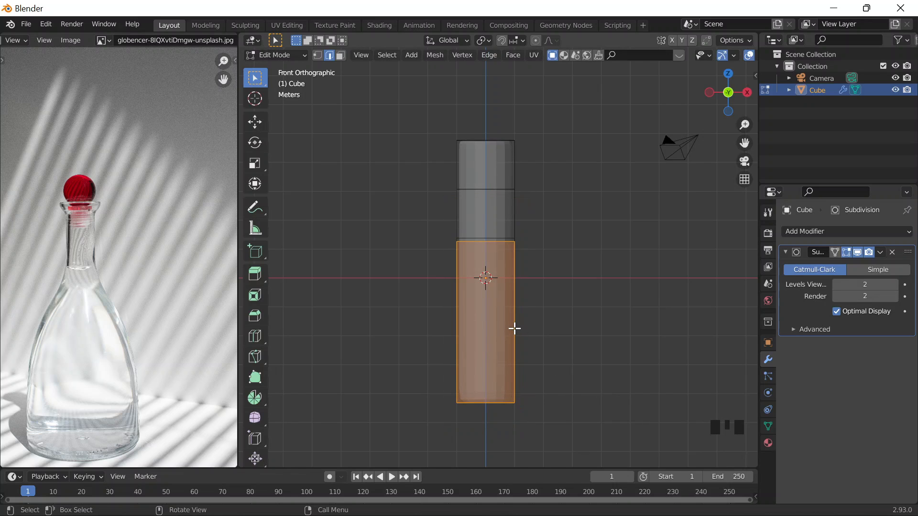
Add a third closely spaced horizontal loop cut, slid to slightly below the pair above the red X axis line.
key("ctrl+r")
left_click(467, 261)
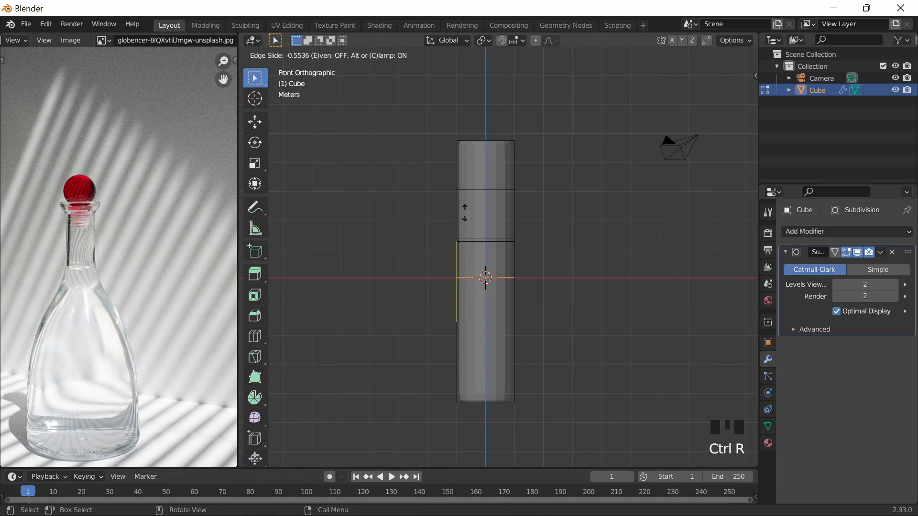
left_click(462, 186)
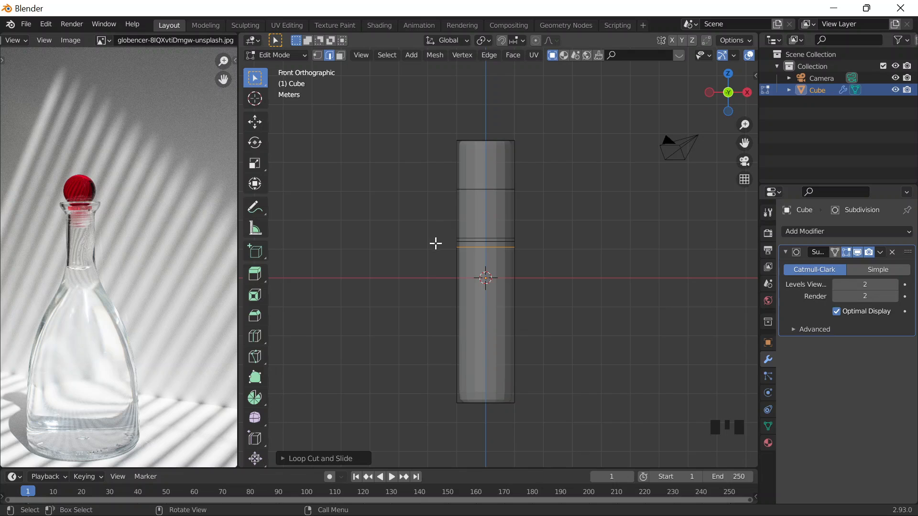
left_click_drag(435, 244, 583, 460)
key("s")
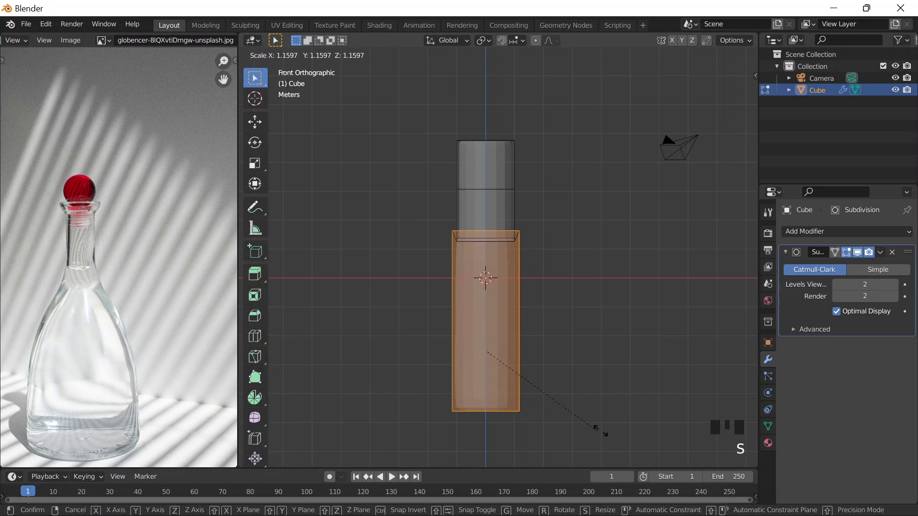
key("Escape")
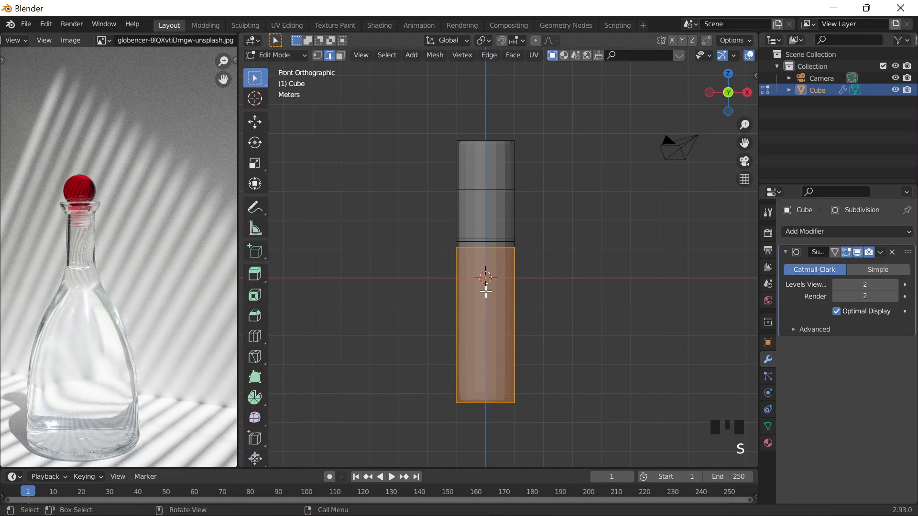
Select only the lowest of the three close loops and scale it up more than three times to form the bottle's shoulder.
left_click(436, 242)
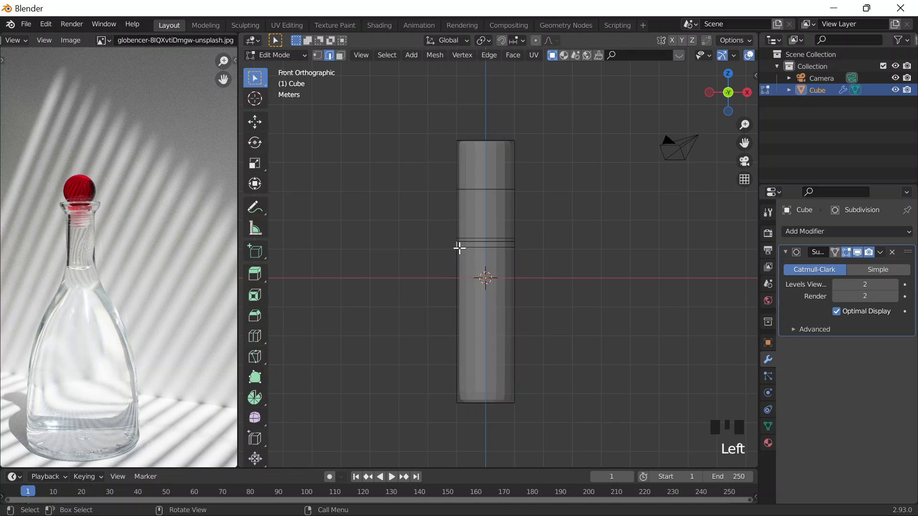
left_click(458, 246)
left_click_drag(451, 246, 530, 256)
key("s")
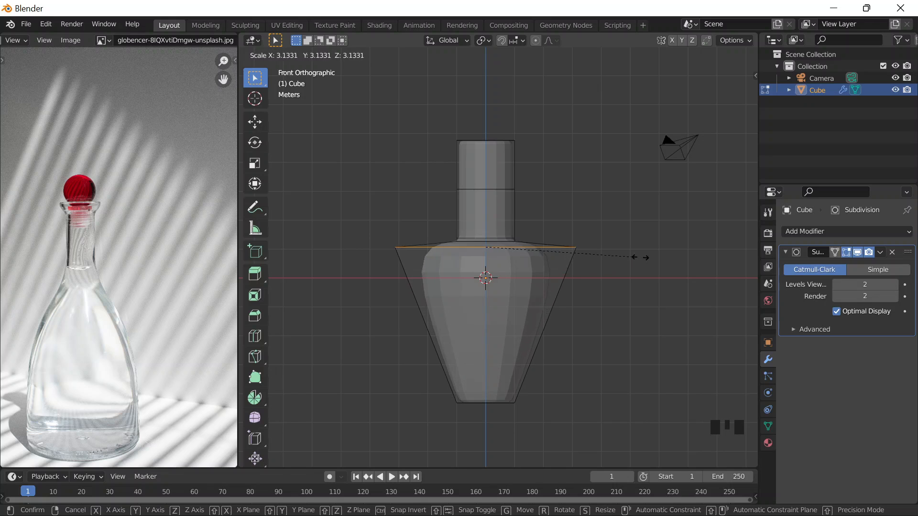
left_click(661, 257)
Select the bottom edge loop and scale it up more than three times, making the base about as wide as the shoulder.
middle_click_drag(661, 257, 600, 275)
scroll(527, 363, "down", 2)
left_click(512, 364, "alt")
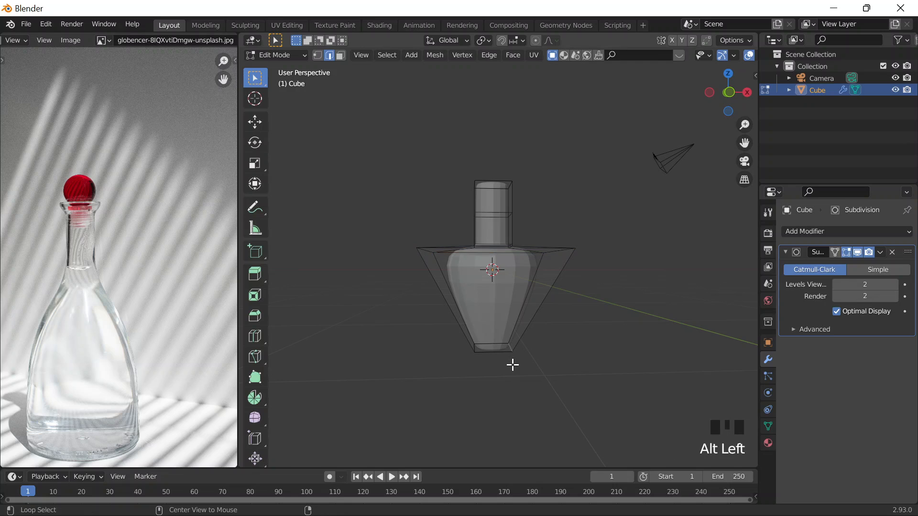
key("2")
left_click(519, 363, "alt")
key("s")
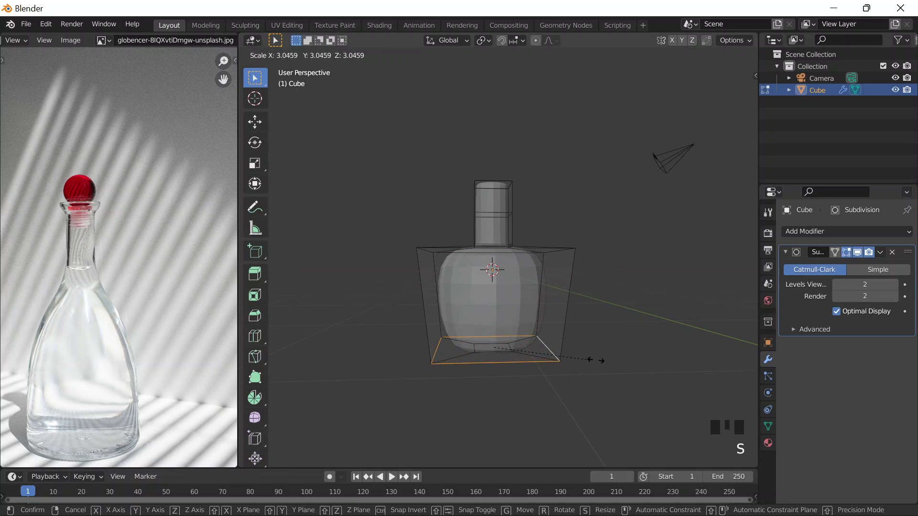
left_click(617, 360)
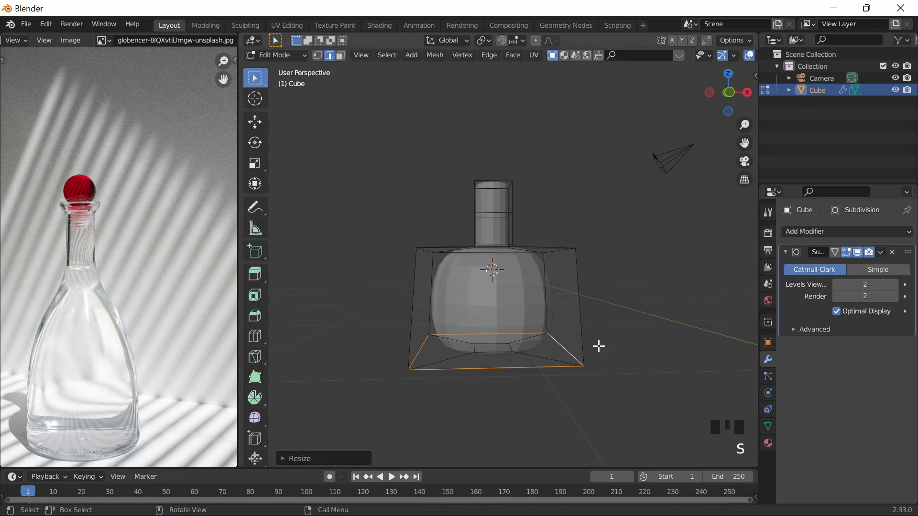
Select all five faces of the base in face mode and move them down more than 10 m along Z to lengthen the body.
scroll(516, 226, "down", 1)
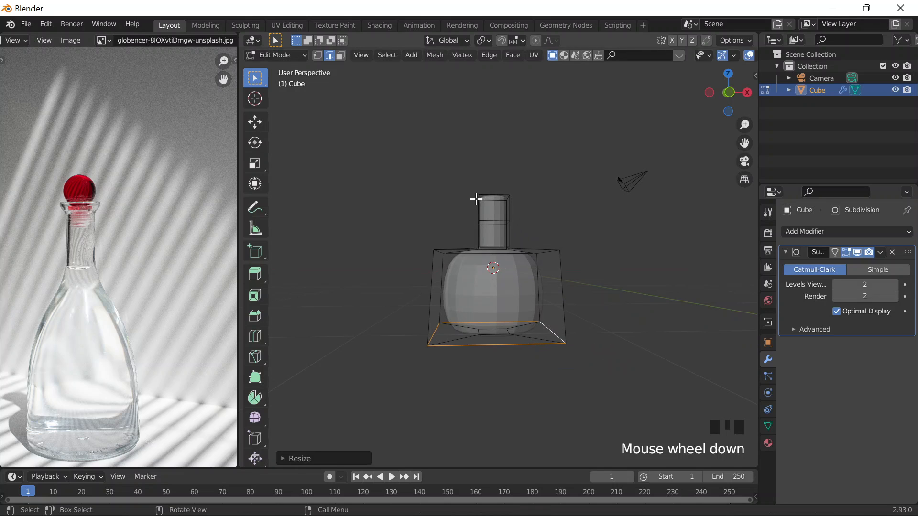
scroll(518, 295, "down", 1)
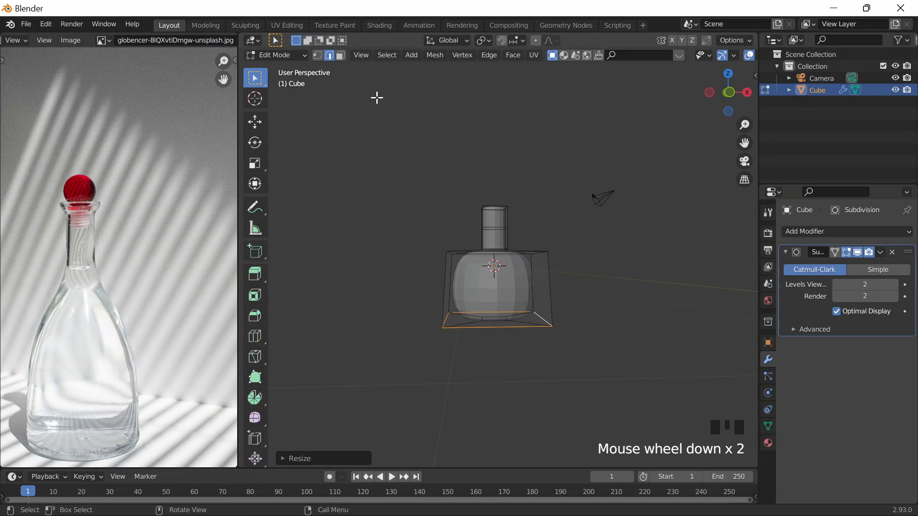
key("3")
scroll(504, 346, "down", 1)
middle_click_drag(504, 346, 529, 330)
left_click(508, 258)
scroll(504, 360, "up", 3)
left_click(474, 367)
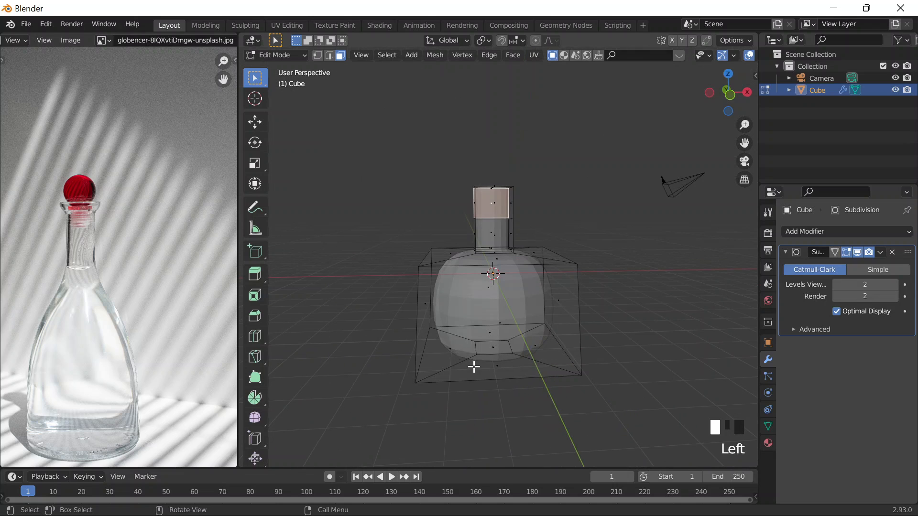
left_click(505, 372, "shift")
left_click(506, 349, "shift")
left_click(503, 346, "shift")
left_click(495, 331, "shift")
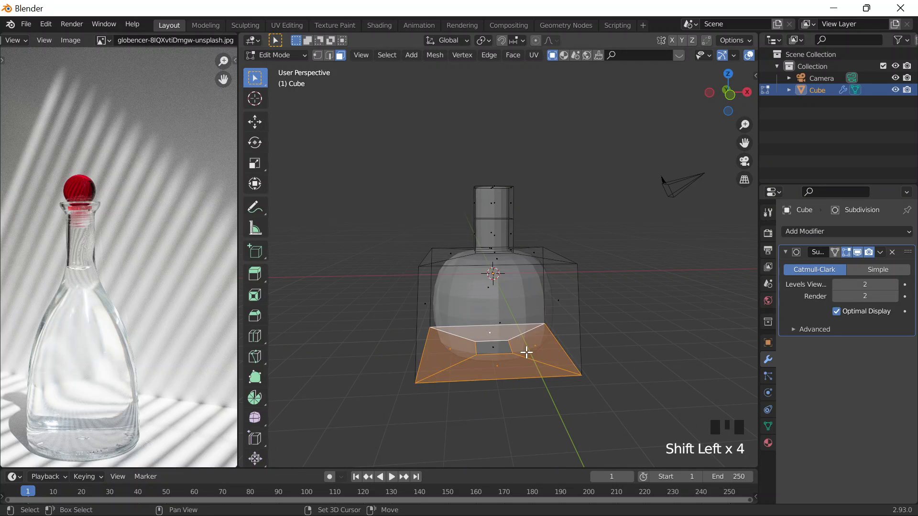
left_click(492, 348, "shift")
key("g")
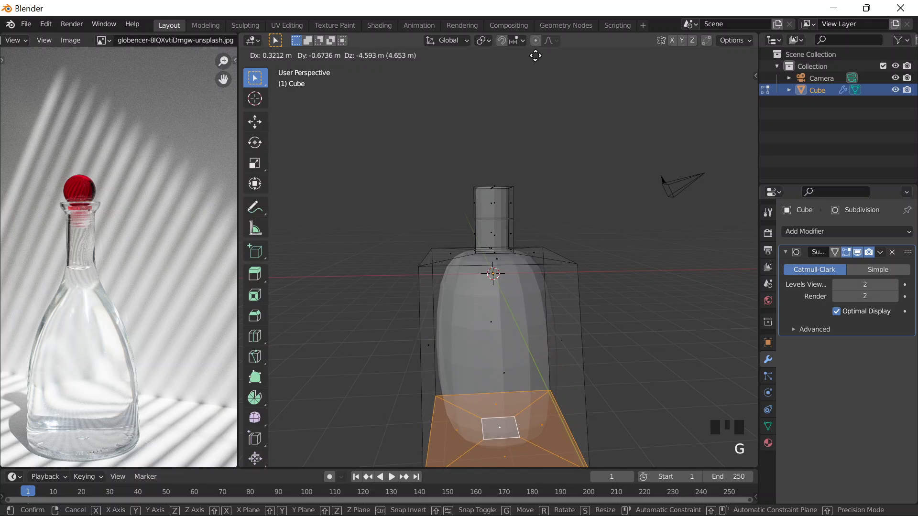
key("z")
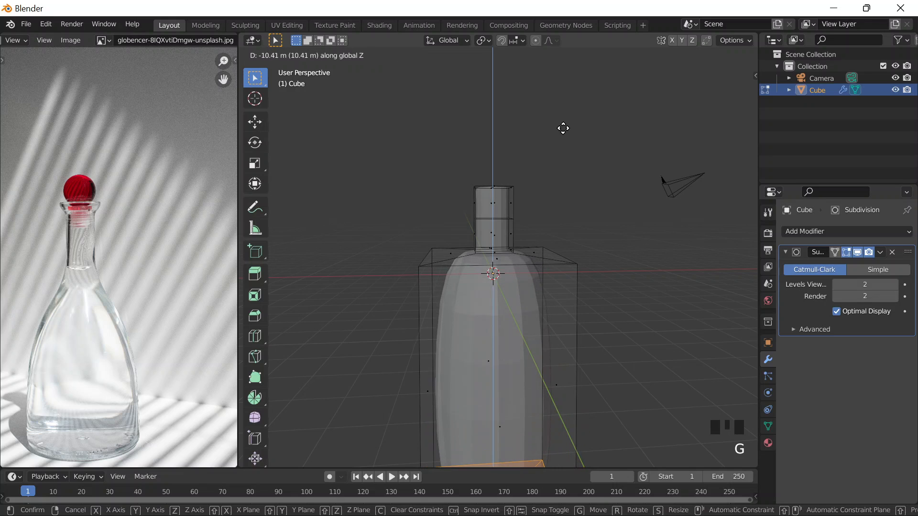
left_click(606, 99)
Add a horizontal loop cut around the middle of the bottle's lengthened body.
scroll(590, 262, "down", 3)
scroll(578, 198, "up", 1)
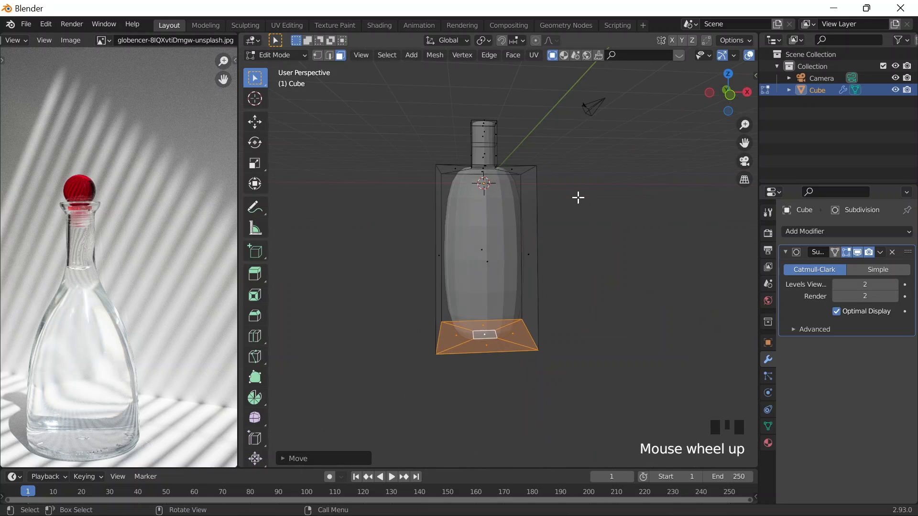
scroll(578, 198, "up", 1)
key("ctrl+r")
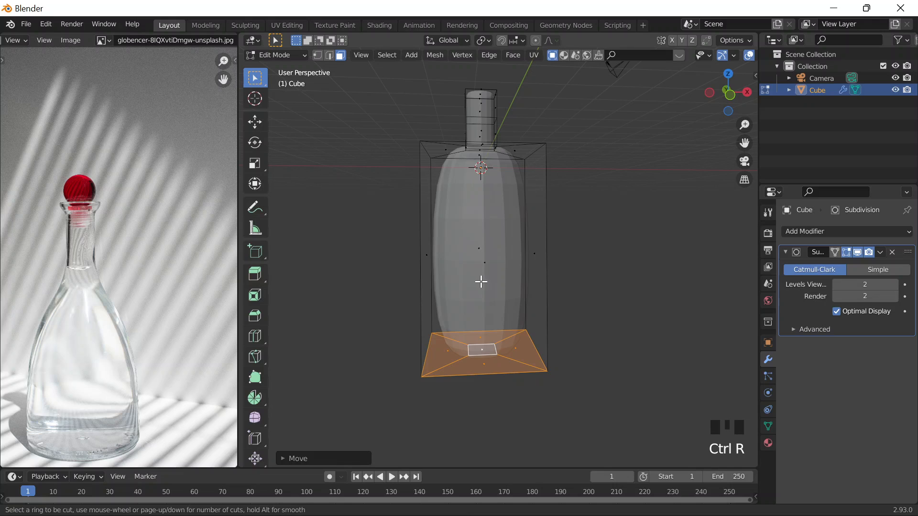
left_click(420, 256)
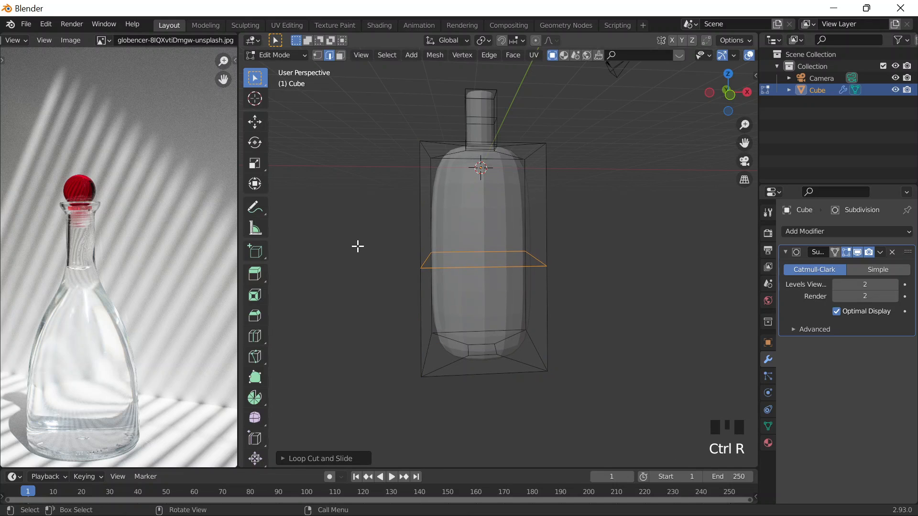
From the front view, scale the body from the middle loop down about 1.4 times and check the silhouette in Object Mode.
left_click_drag(356, 245, 518, 344)
key("grave")
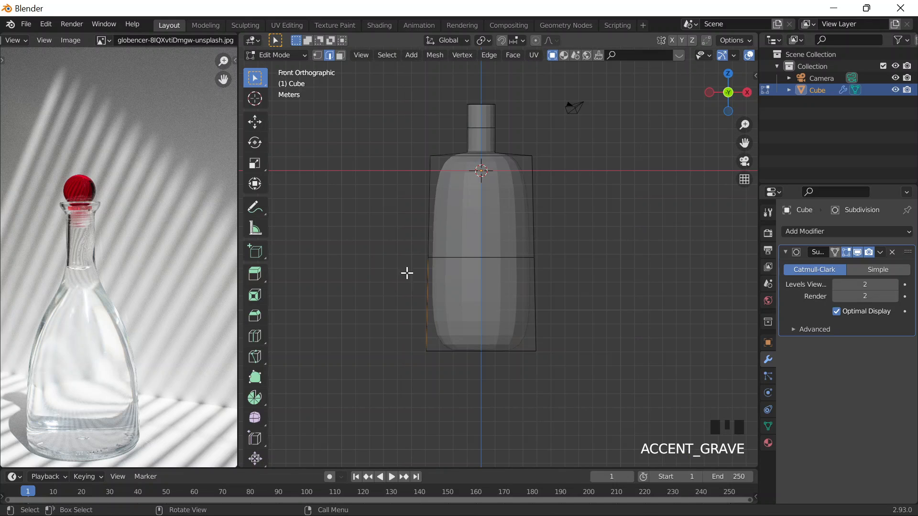
left_click(396, 250)
left_click_drag(396, 249, 587, 346)
key("s")
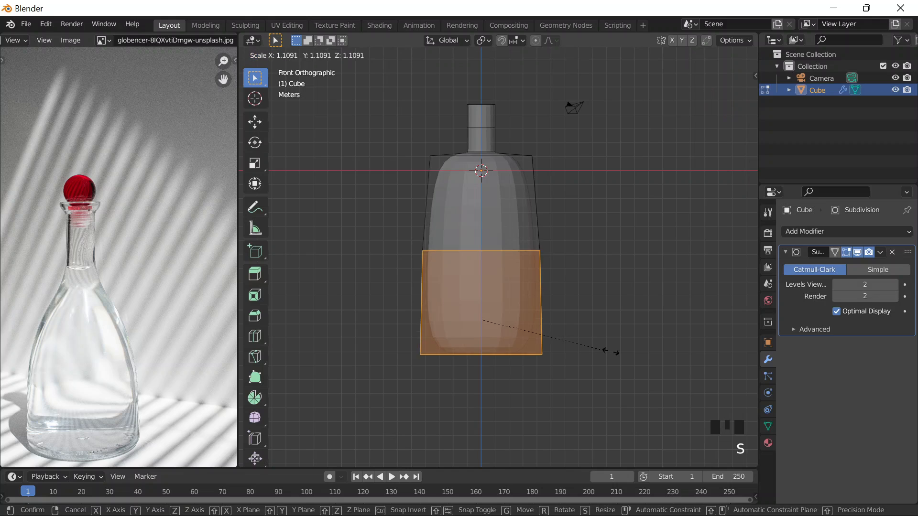
left_click(629, 358)
key("Escape")
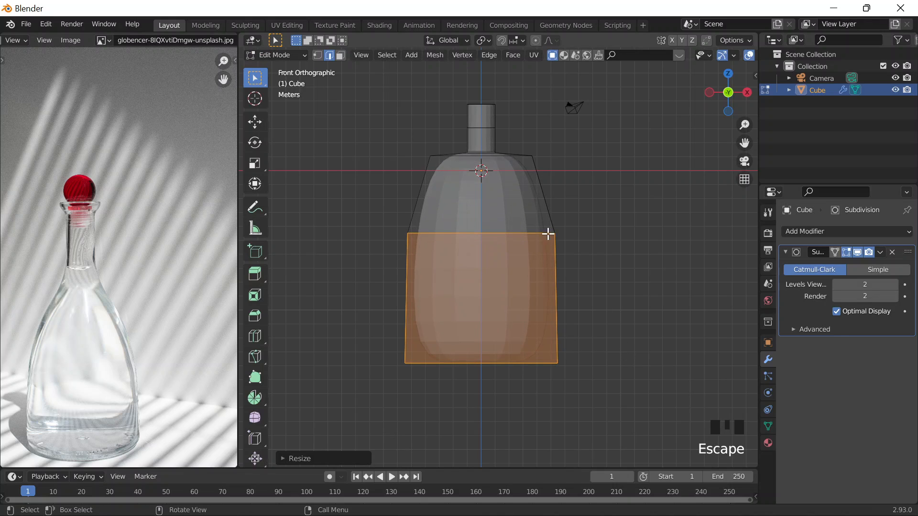
key("Tab")
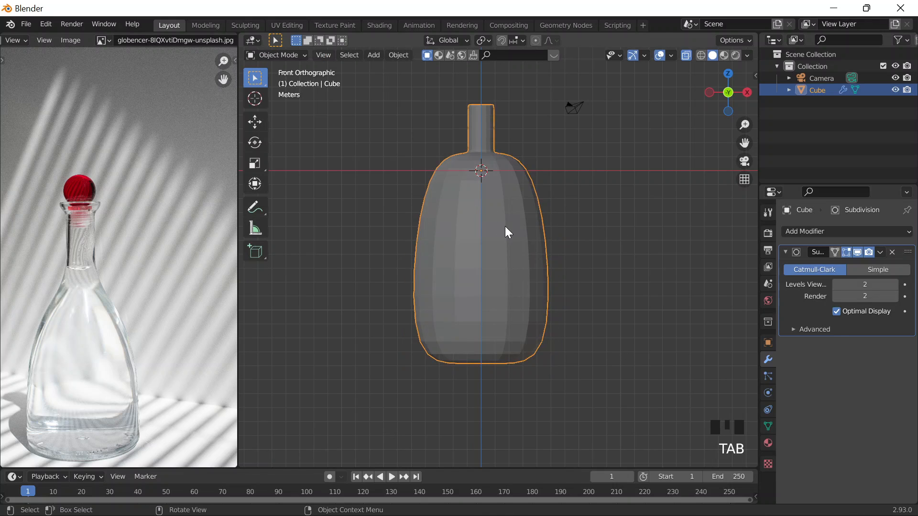
key("Tab")
key("Tab")
key("Tab")
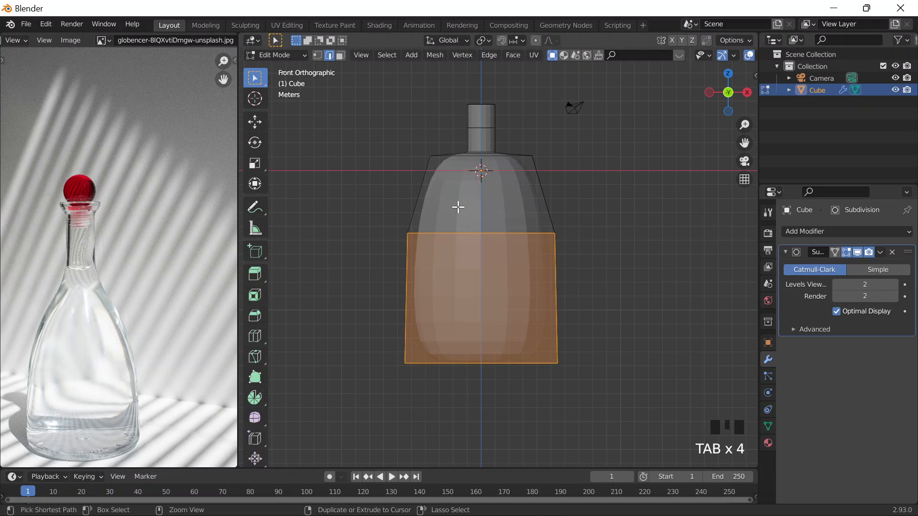
Add a horizontal loop cut to the upper body and scale the shoulder section down to a little over half its size.
key("ctrl+r")
left_click(396, 199)
left_click(557, 209)
key("s")
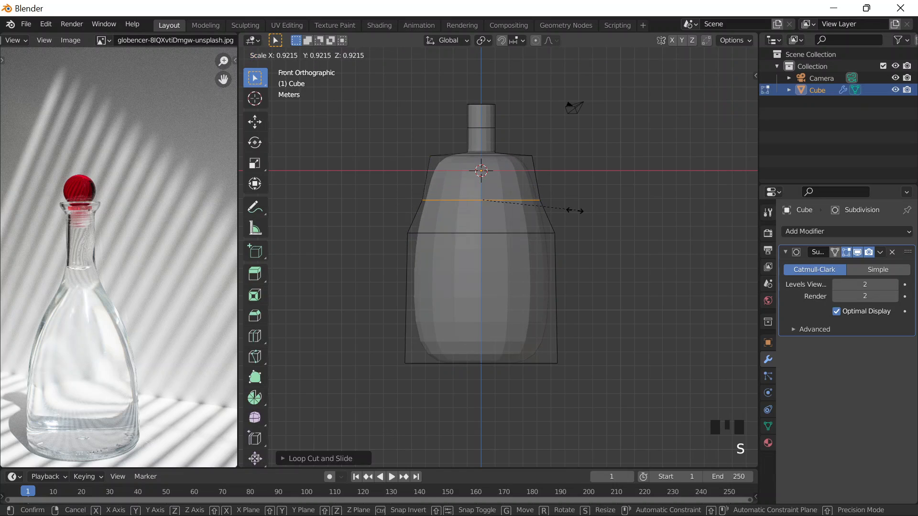
right_click(381, 172)
left_click_drag(381, 141, 612, 237)
key("s")
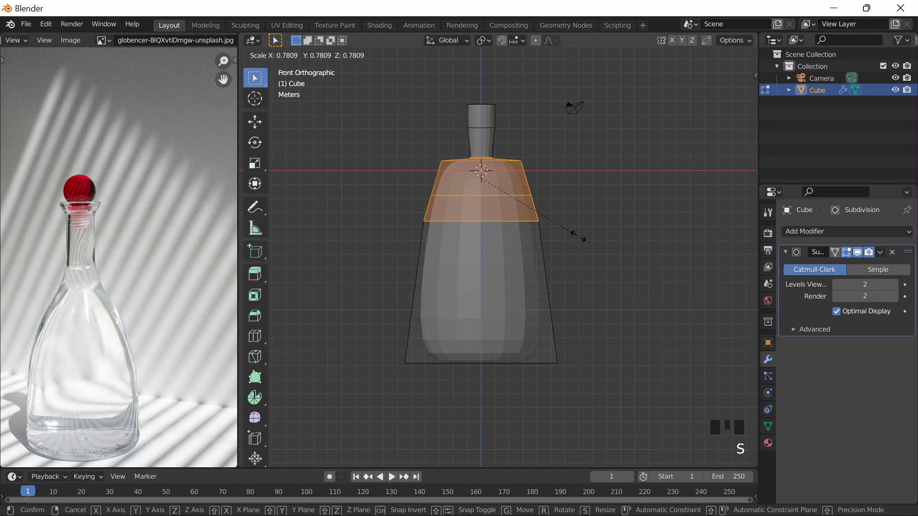
left_click(542, 232)
Add a loop cut slightly above the base and scale the bottom edge loop down to about three quarters.
key("ctrl+r")
left_click(436, 308)
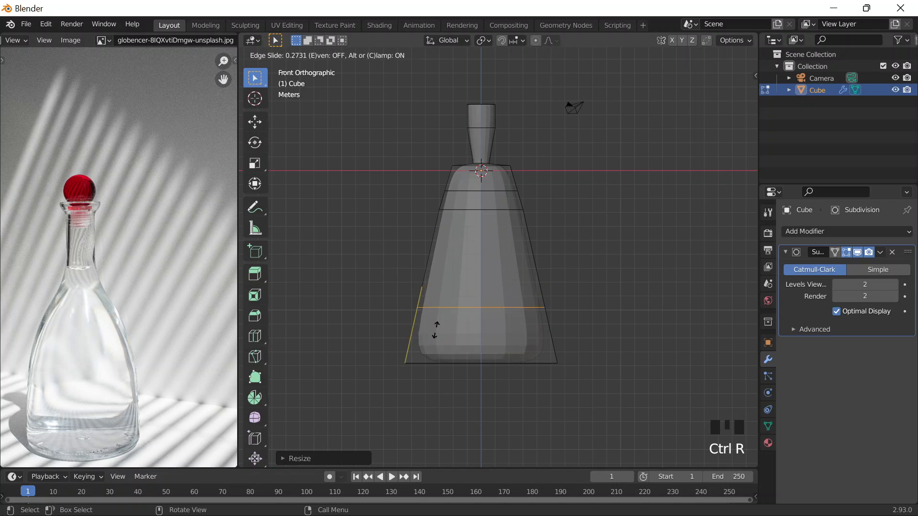
left_click(454, 328)
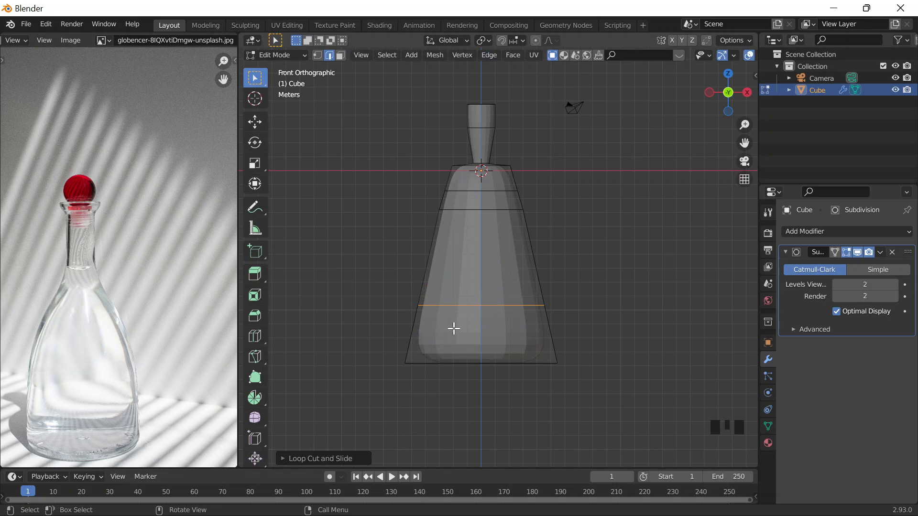
left_click_drag(363, 306, 674, 436)
key("s")
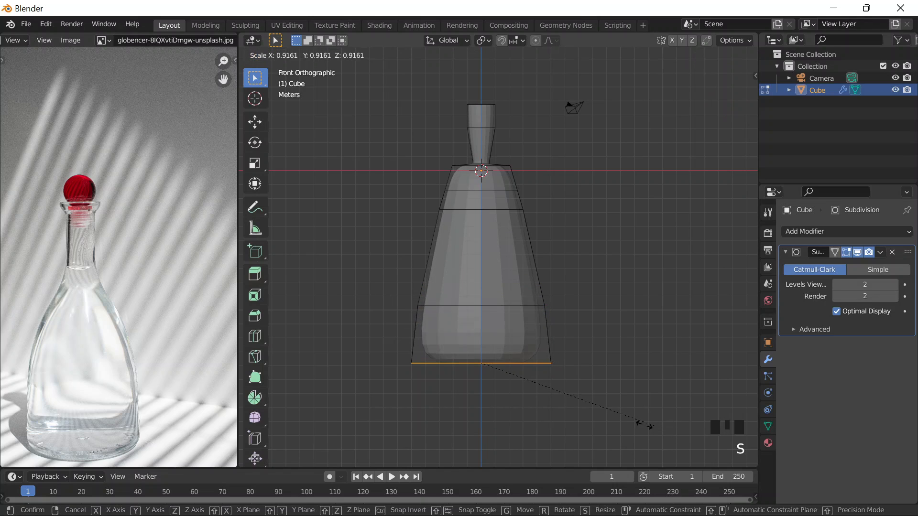
left_click(624, 423)
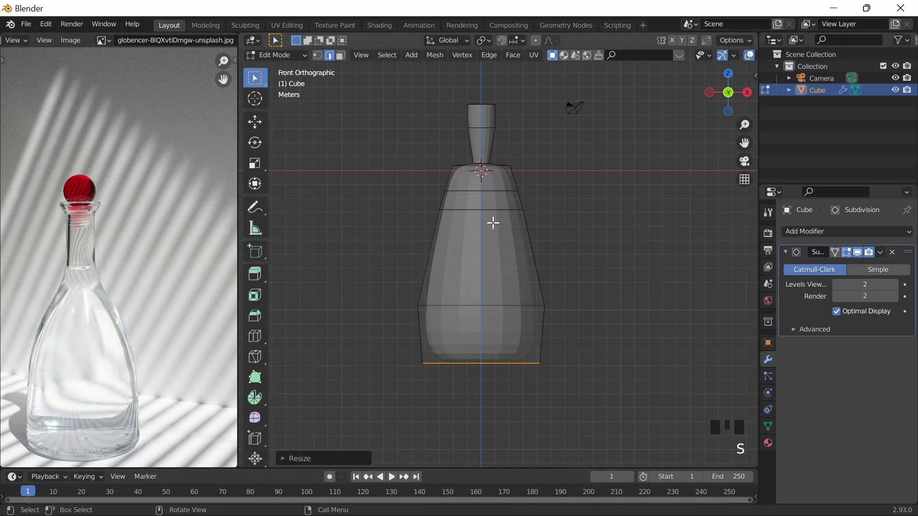
Select the neck and shoulder section together and try scaling it.
middle_click_drag(546, 192, 552, 239, "shift")
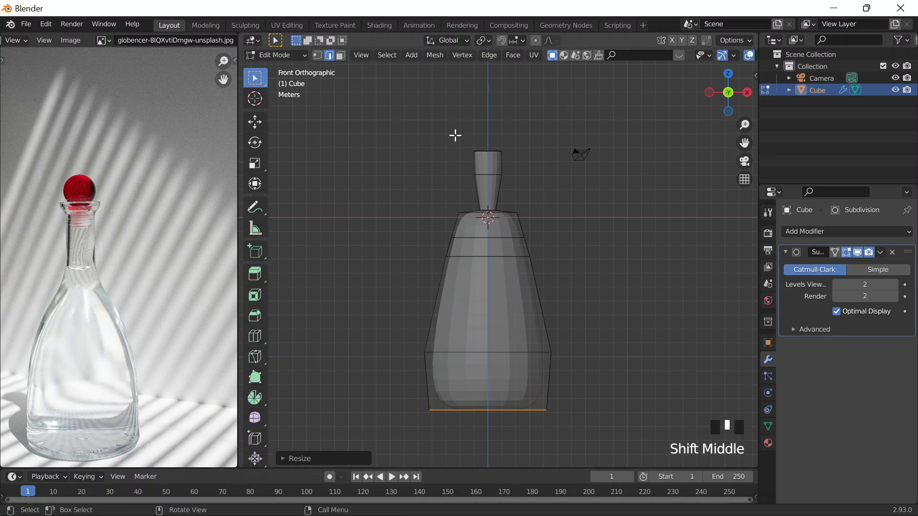
left_click_drag(455, 135, 612, 301)
key("s")
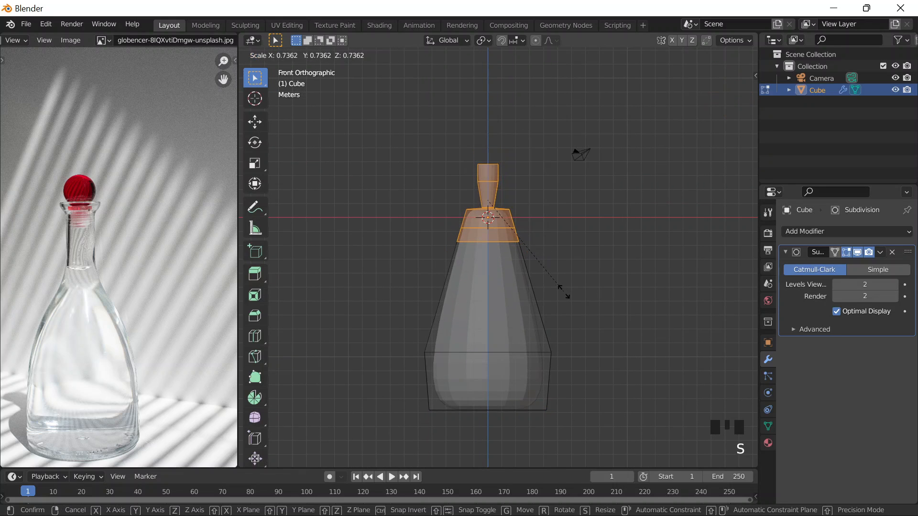
left_click(605, 296)
scroll(495, 227, "up", 3)
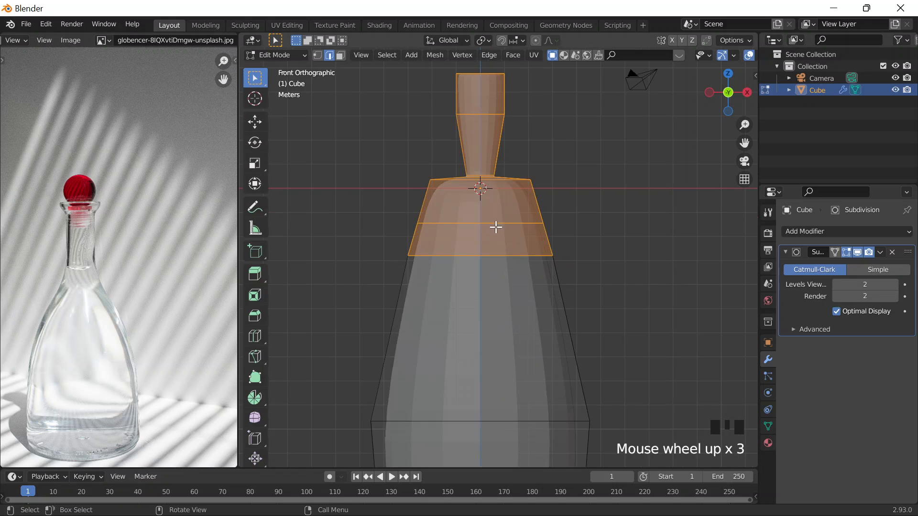
Add a loop cut low in the shoulder section, scale the neck and shoulders down to about 0.8, and check the silhouette in Object Mode.
key("ctrl+r")
left_click(404, 245)
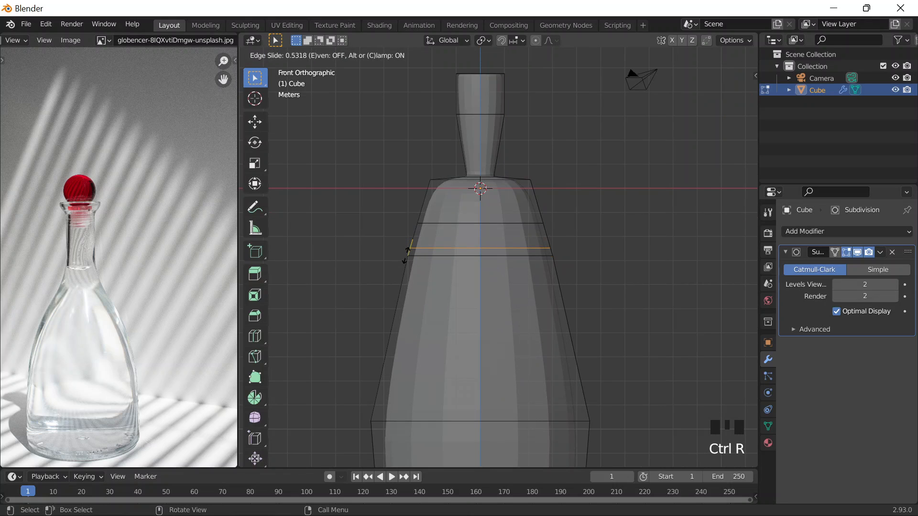
left_click(406, 252)
left_click_drag(385, 70, 603, 250)
key("s")
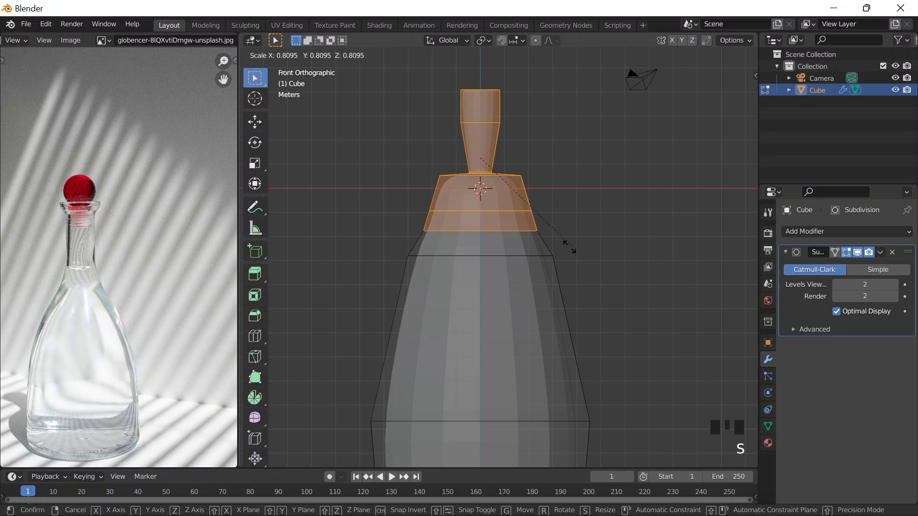
left_click(569, 247)
key("Tab")
scroll(570, 245, "down", 2)
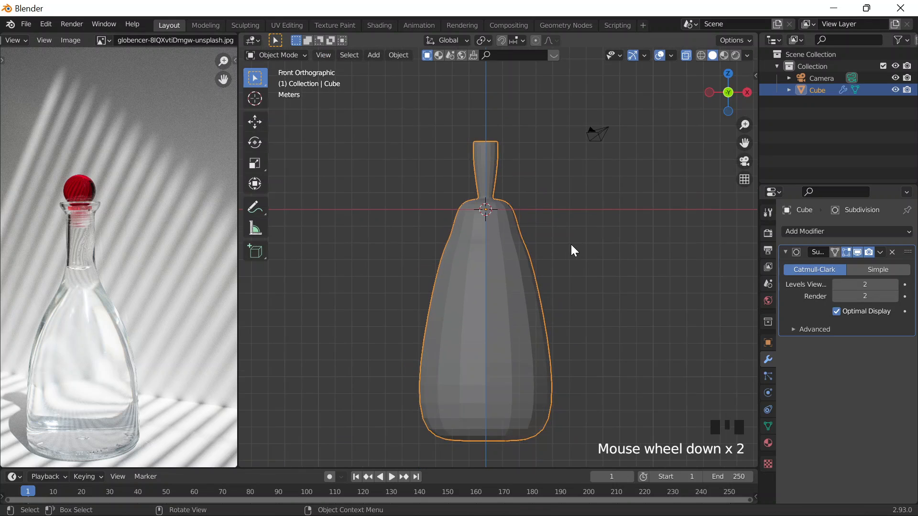
Undo the last scaling of the neck and shoulders and inspect the mesh from a perspective view.
scroll(571, 245, "up", 4)
middle_click_drag(571, 243, 596, 252)
key("ctrl+z")
key("ctrl+z")
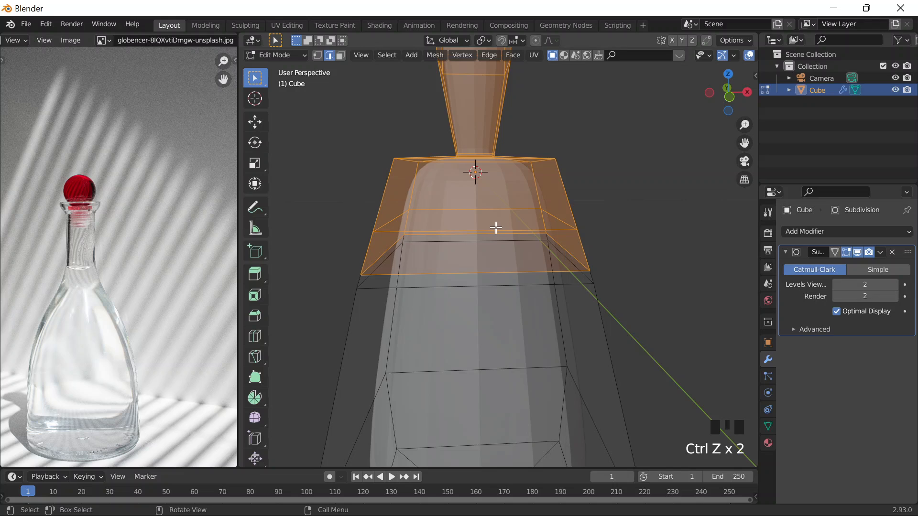
scroll(511, 230, "down", 3)
scroll(551, 227, "down", 1)
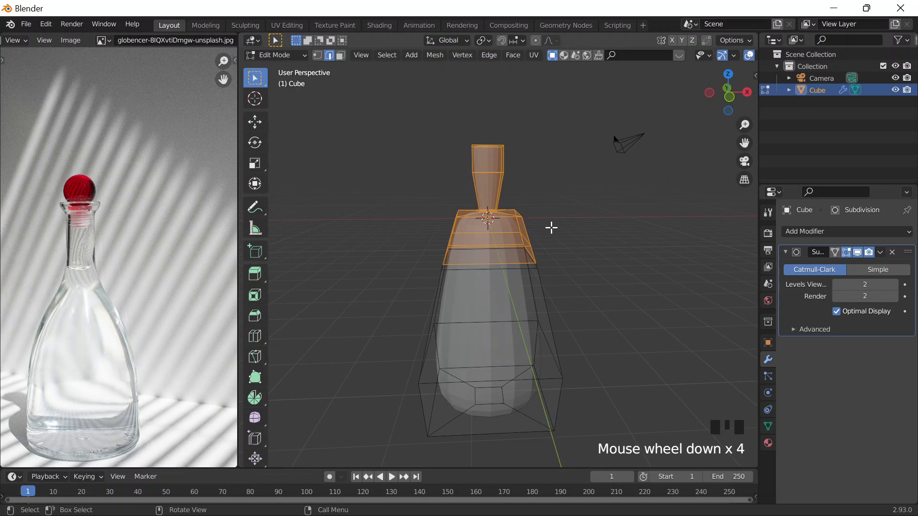
middle_click_drag(563, 258, 573, 222)
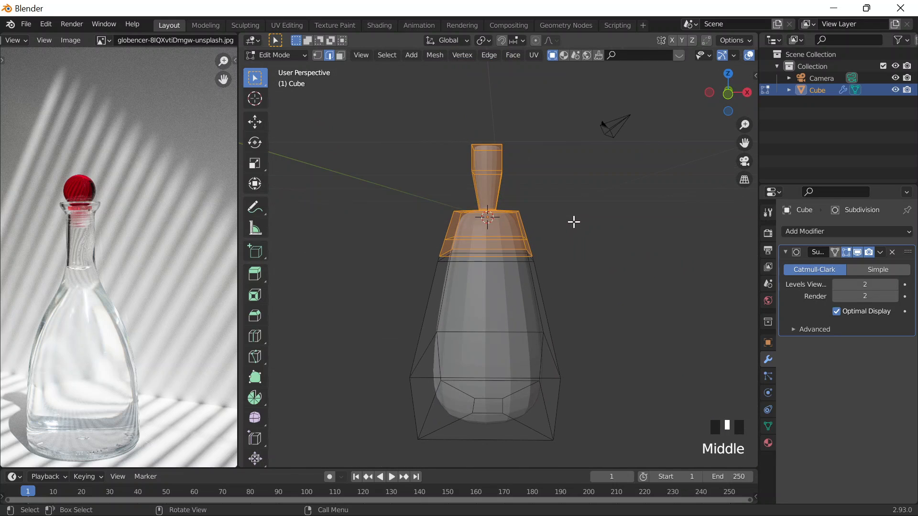
Select only the neck in front view and scale it down to about 0.7.
left_click(486, 199)
left_click_drag(440, 122, 528, 219)
key("Tab")
key("Tab")
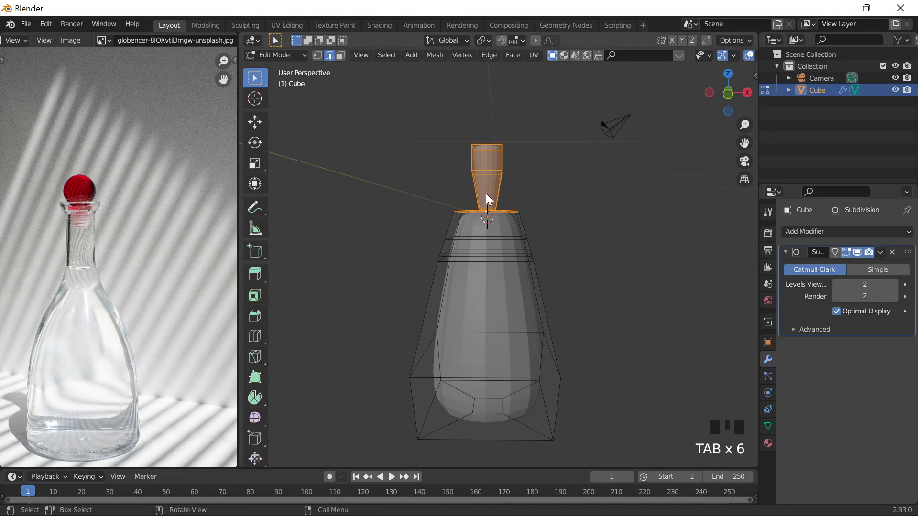
key("grave")
left_click_drag(400, 120, 587, 211)
key("s")
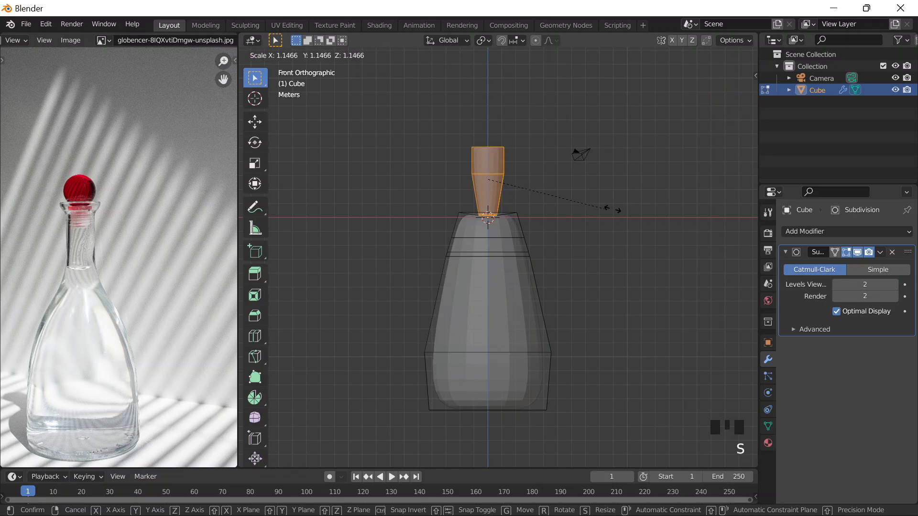
left_click(547, 215)
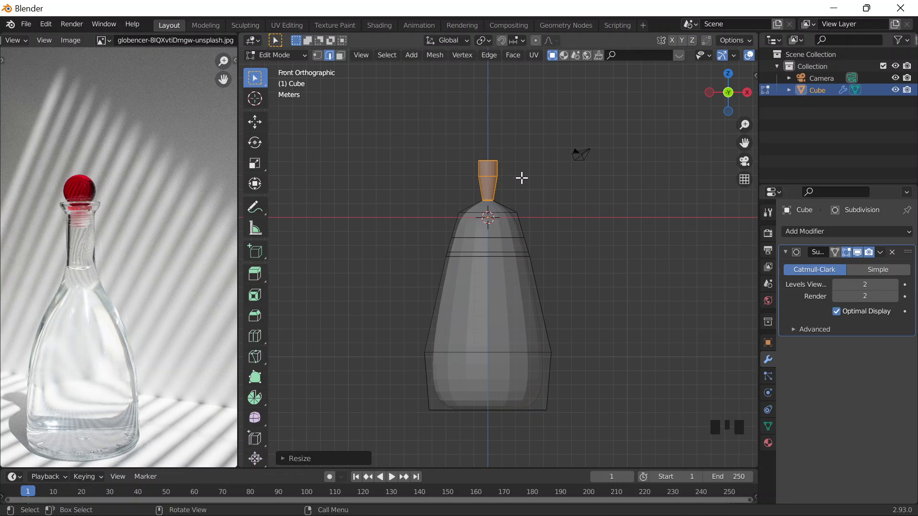
Undo the recent neck, shoulder and base edits back to the straight neck with the body's lower half selected.
key("ctrl+z")
key("ctrl+z")
key("ctrl+z")
key("ctrl+z")
key("ctrl+z")
key("ctrl+z")
key("ctrl+z")
key("ctrl+z")
key("ctrl+z")
key("ctrl+z")
key("ctrl+z")
key("ctrl+z")
key("ctrl+z")
key("ctrl+z")
key("ctrl+z")
key("ctrl+z")
key("ctrl+z")
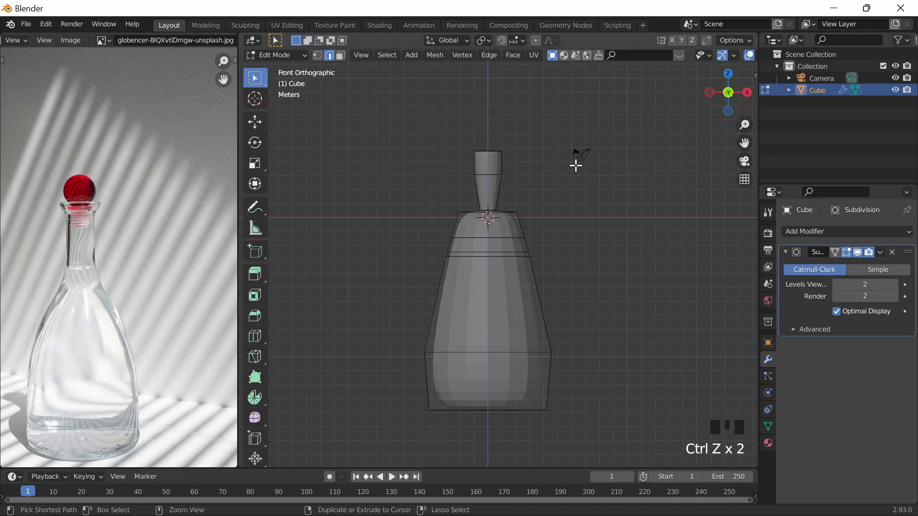
key("ctrl+z")
key("ctrl+z")
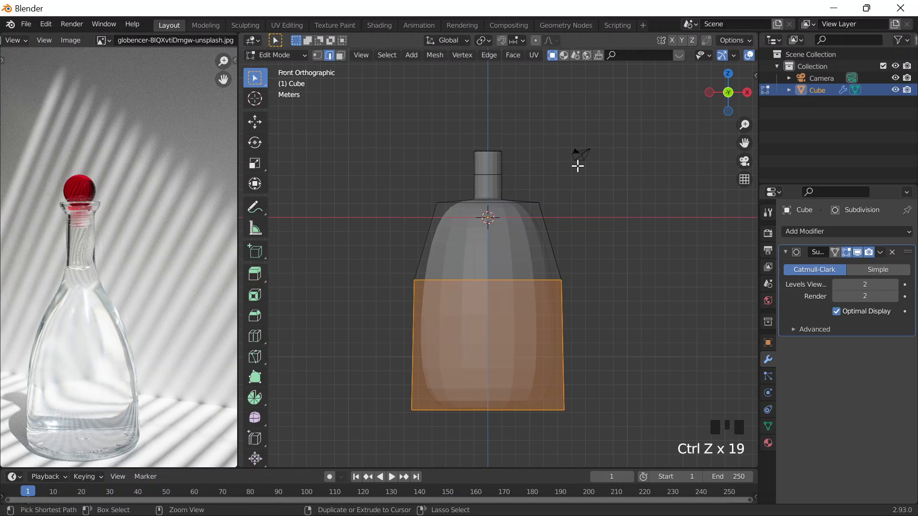
key("Tab")
key("Tab")
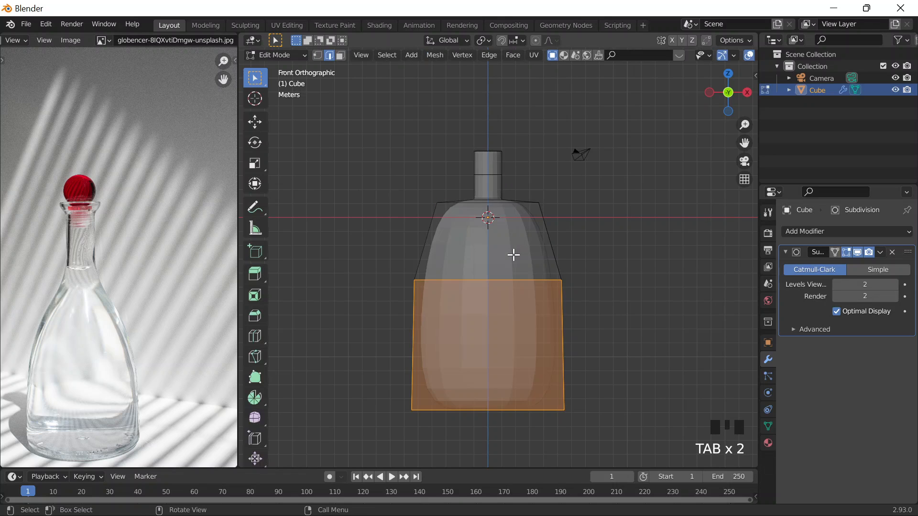
key("ctrl+r")
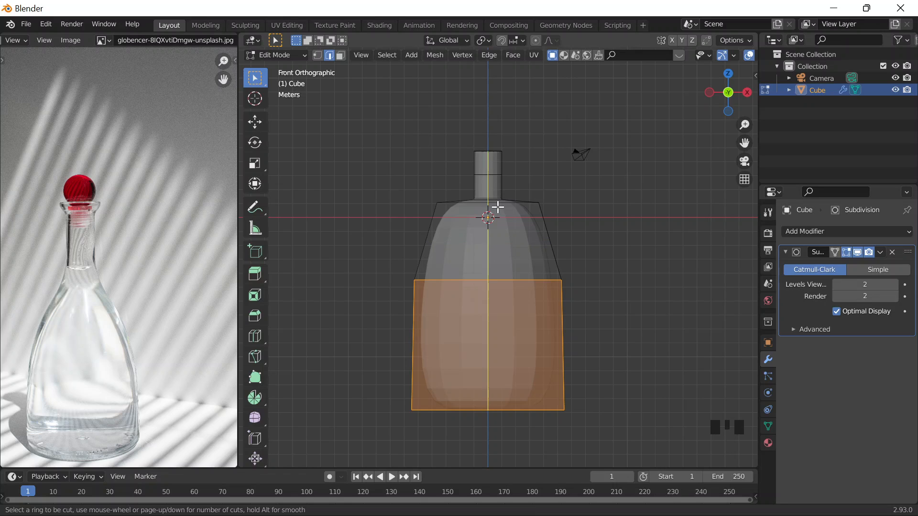
key("Escape")
Select the whole neck and move it up about 3.5 m along Z to lengthen the slope to the shoulder.
left_click(422, 134)
left_click_drag(401, 124, 553, 205)
key("s")
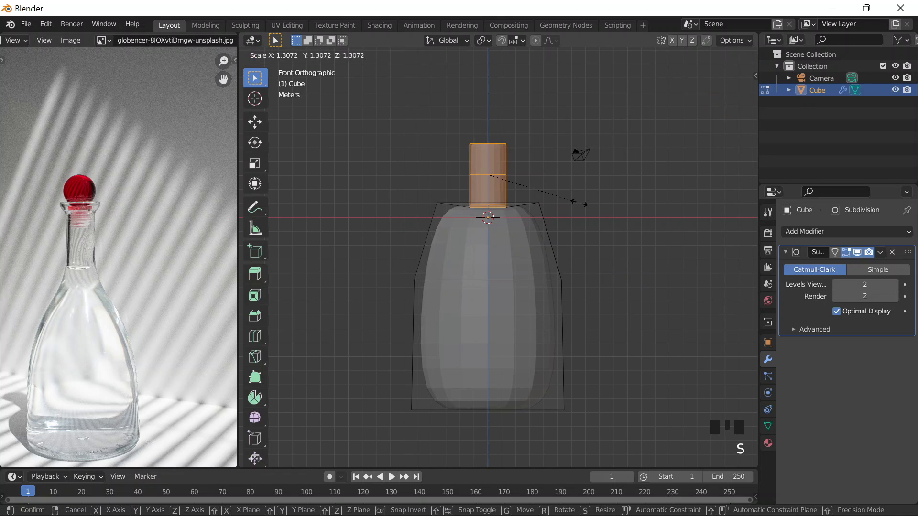
left_click(549, 205)
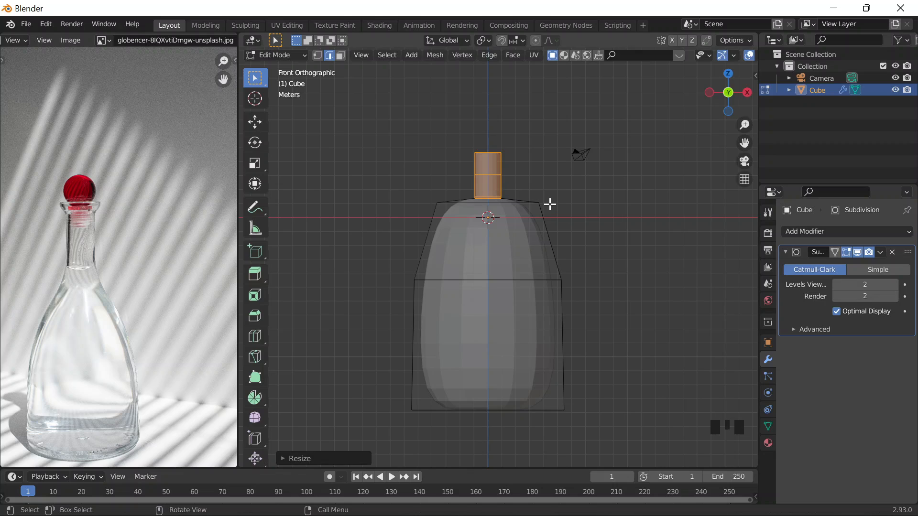
key("ctrl+z")
key("g")
key("z")
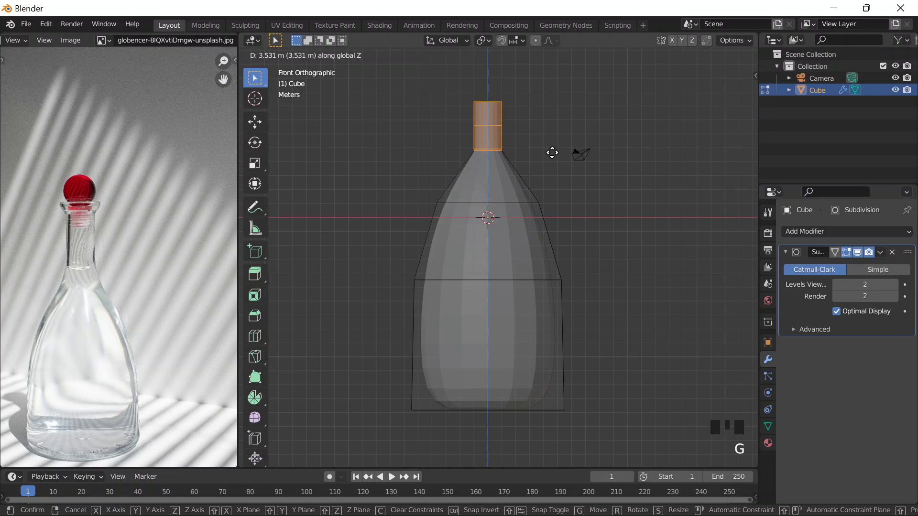
left_click(554, 154)
Add a loop cut on the slope slightly above the shoulder and scale it to less than half, narrowing the neck's transition.
key("ctrl+r")
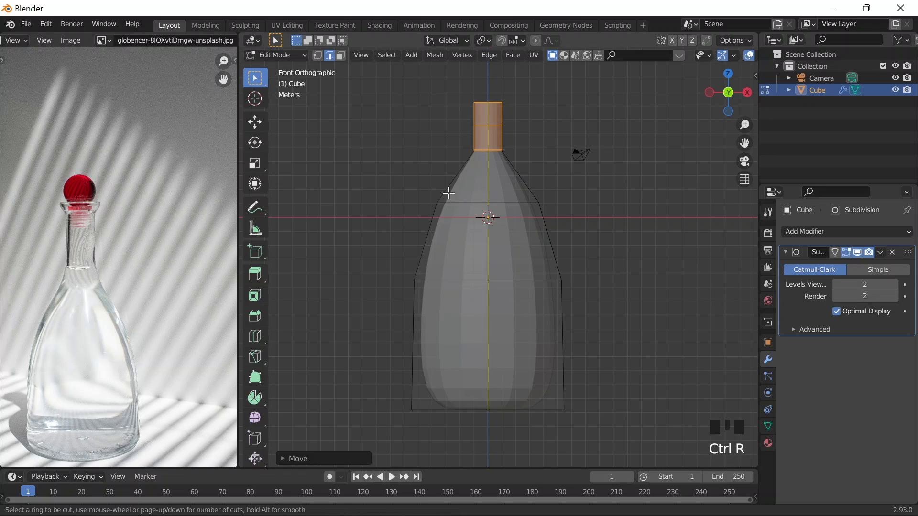
left_click(428, 185)
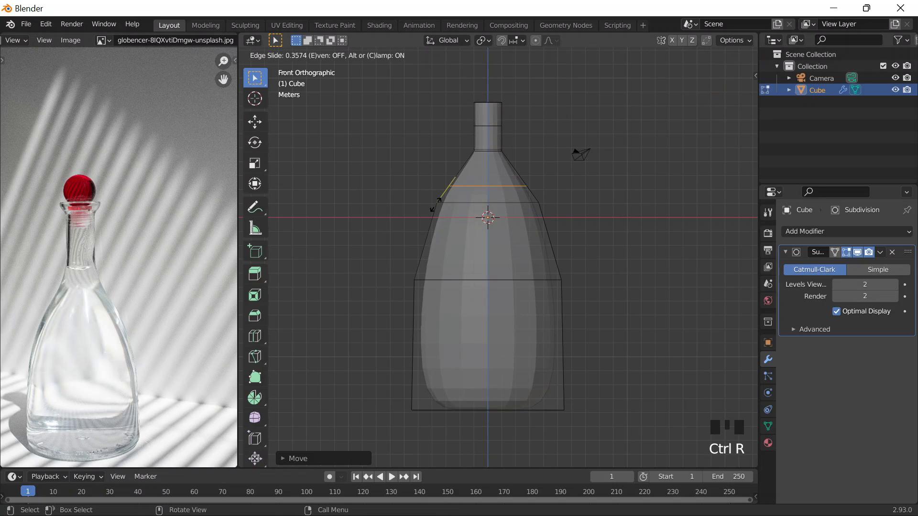
left_click(437, 207)
key("s")
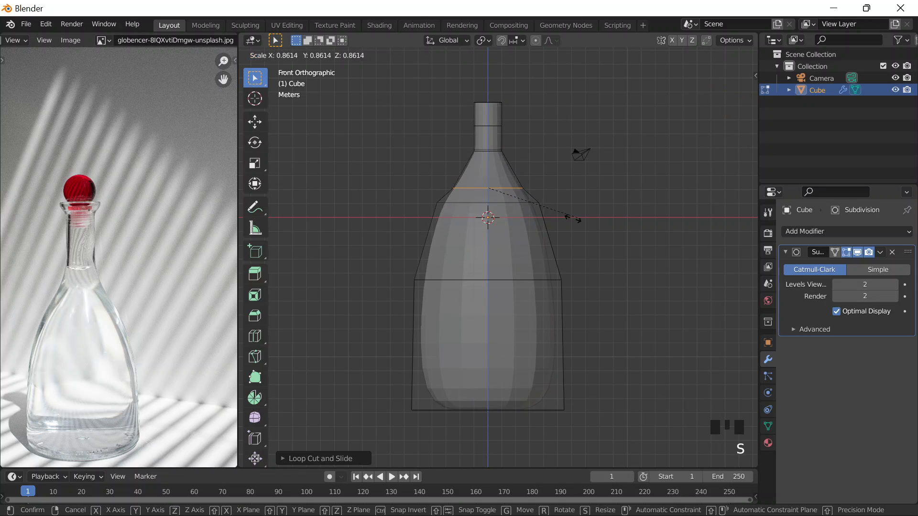
left_click(529, 218)
key("alt+z")
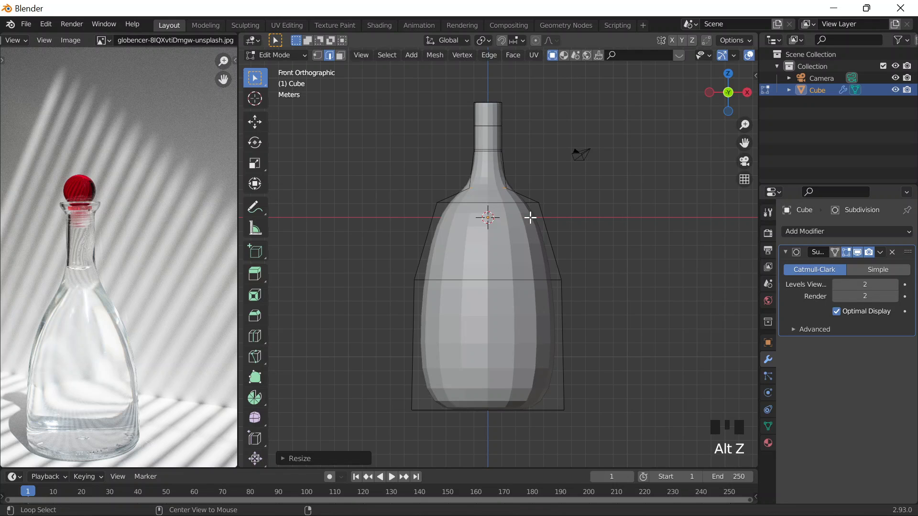
key("alt+z")
mouse_move(496, 188)
middle_mouse_down()
mouse_move(572, 232)
mouse_move(501, 213)
mouse_move(497, 199)
middle_mouse_up()
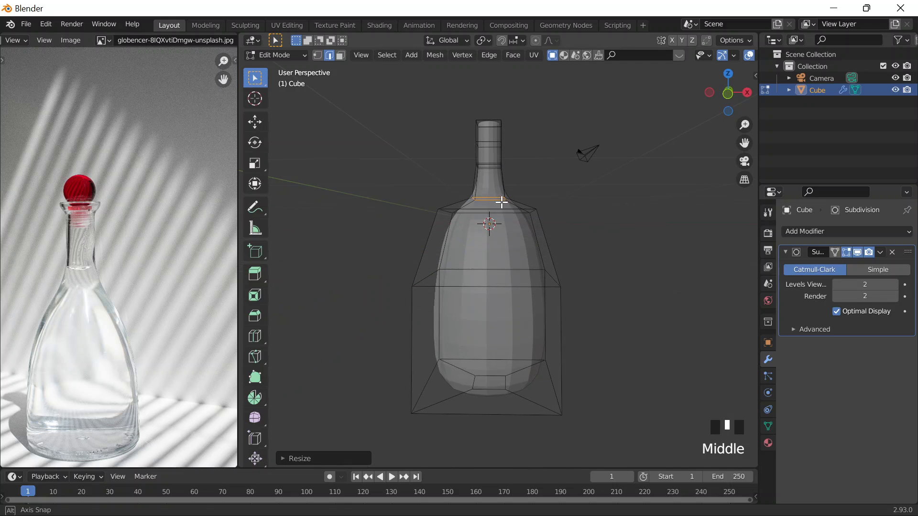
scroll(590, 201, "down", 2)
mouse_move(590, 200)
middle_mouse_down()
mouse_move(532, 282)
mouse_move(592, 209)
middle_mouse_up()
From the front view, select the body from the new loop down to the base and scale it to about 0.87.
key("grave")
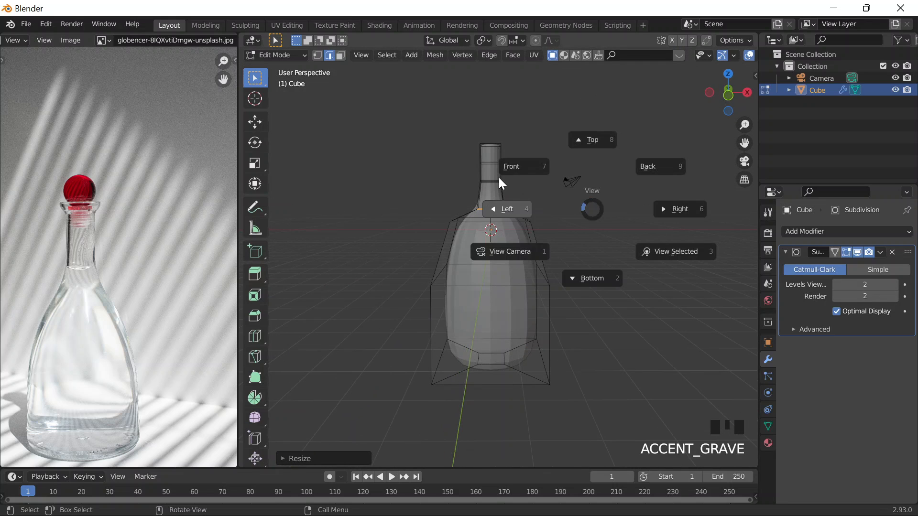
key("grave")
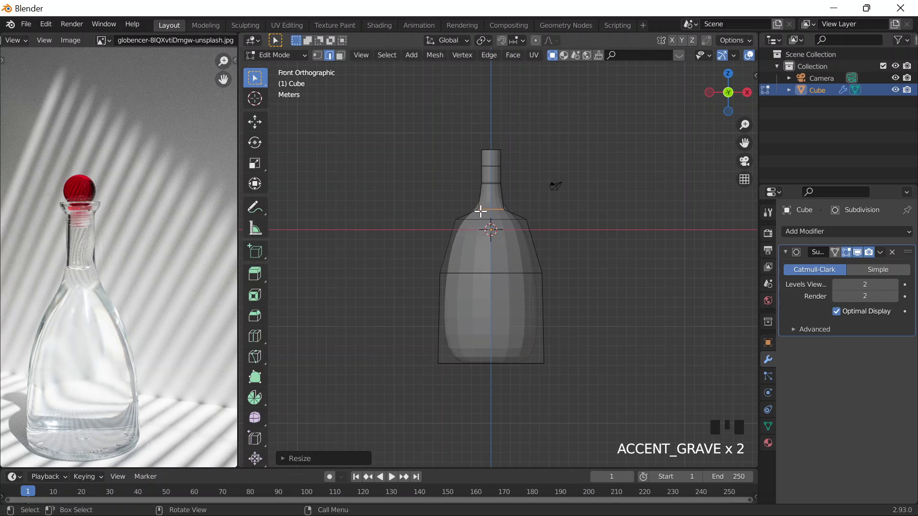
left_click_drag(406, 206, 661, 417)
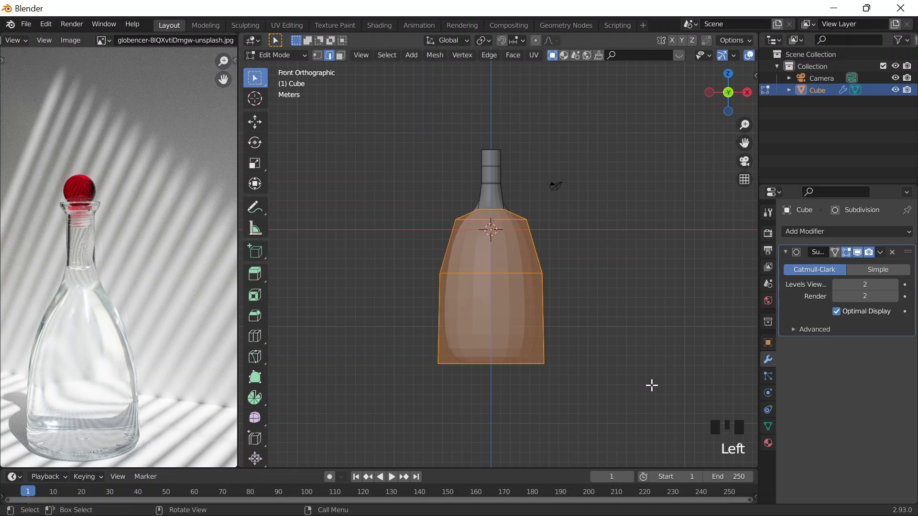
key("s")
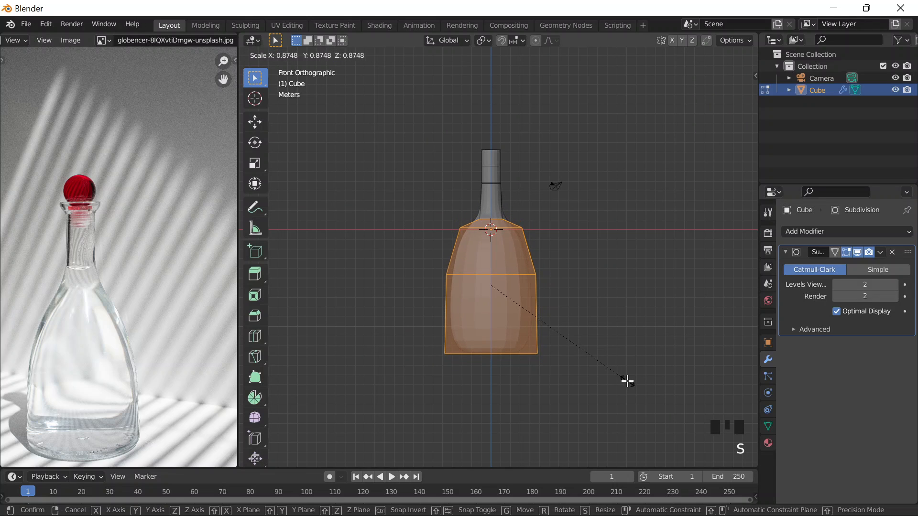
left_click(625, 379)
left_click(545, 282)
left_click(487, 316)
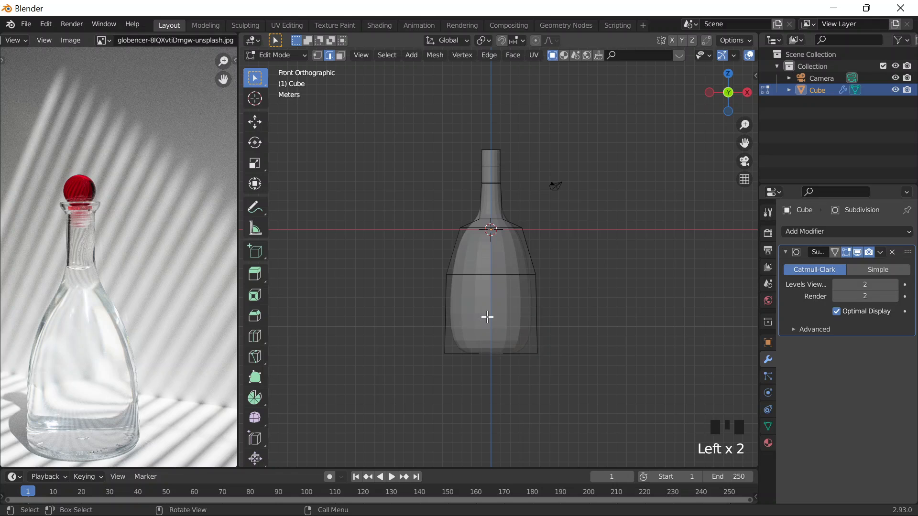
Add a loop cut on the lower body, slide it all the way down to the base edge and resize it.
key("ctrl+r")
left_click(449, 335)
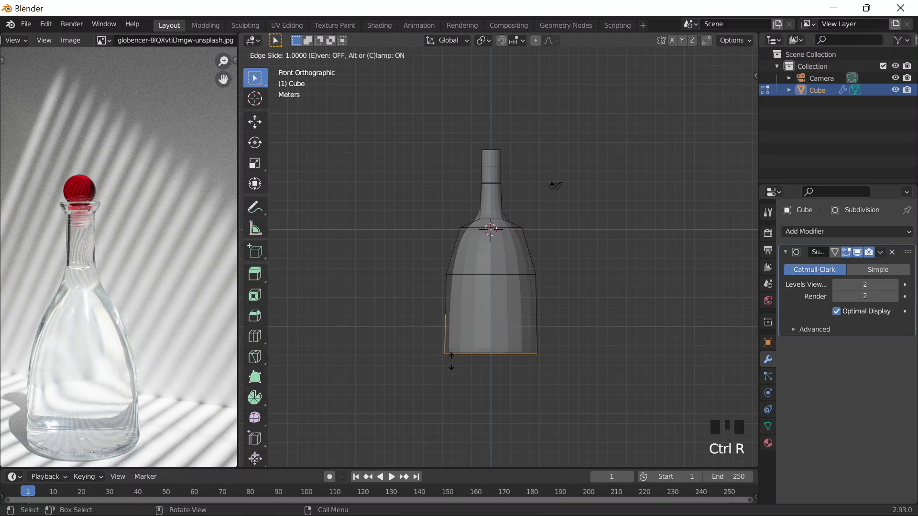
left_click(452, 362)
key("s")
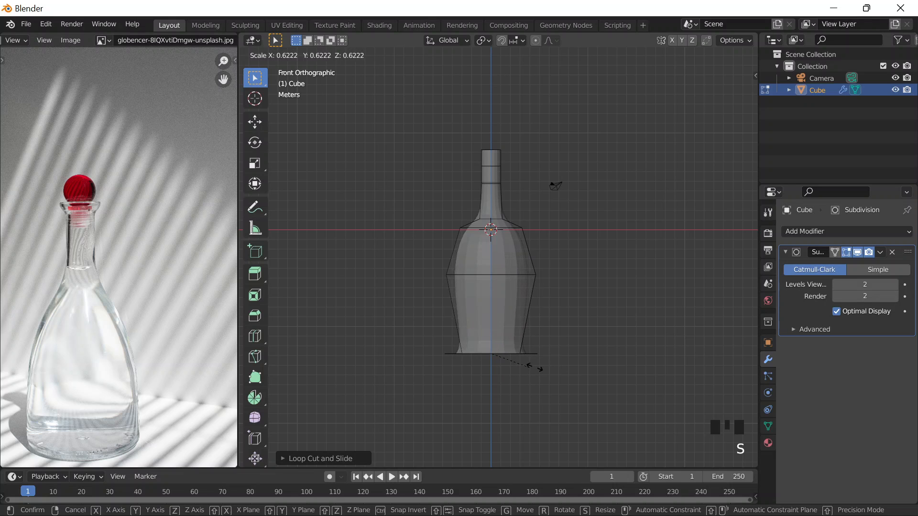
left_click(549, 364)
middle_click_drag(547, 360, 535, 311)
scroll(334, 84, "up", 1)
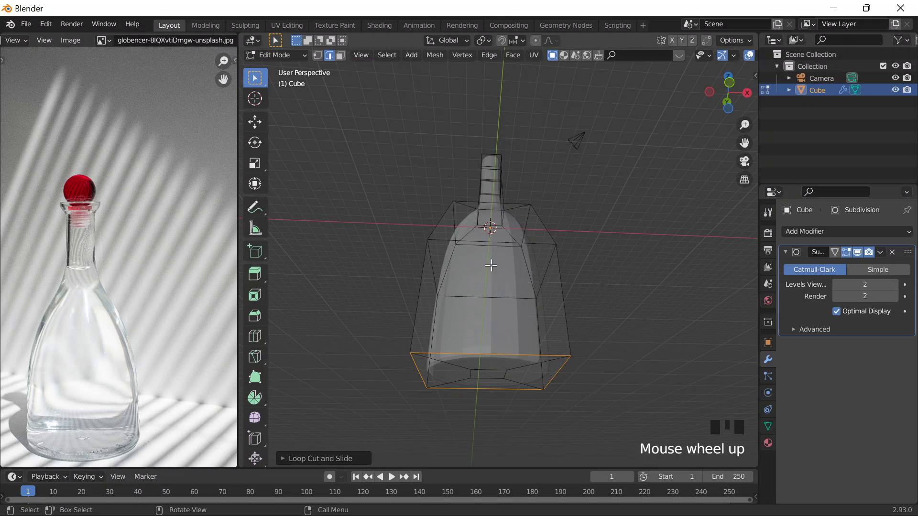
Select all the faces on the underside of the bottle and scale them in slightly, just inside the base edge.
key("3")
left_click(485, 363)
left_click(469, 368)
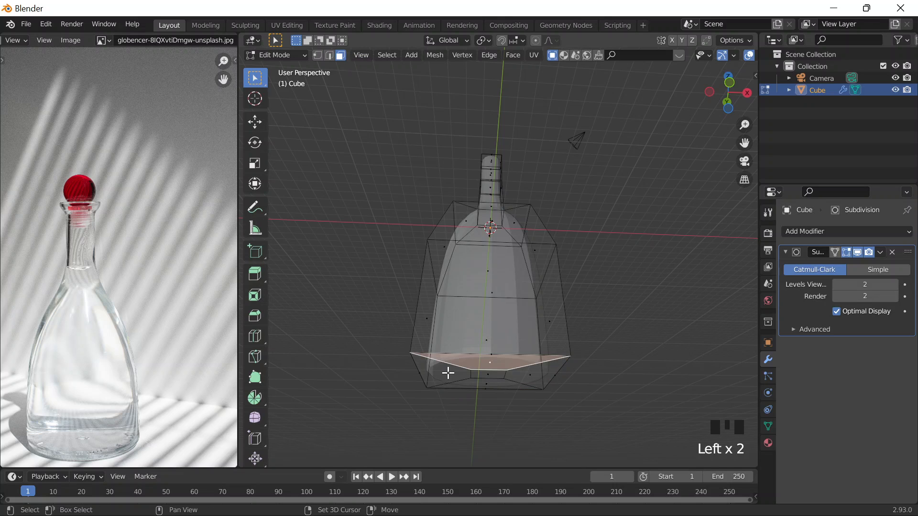
left_click(448, 372, "shift")
left_click(529, 371, "shift")
left_click(504, 382, "shift")
left_click(533, 384, "shift")
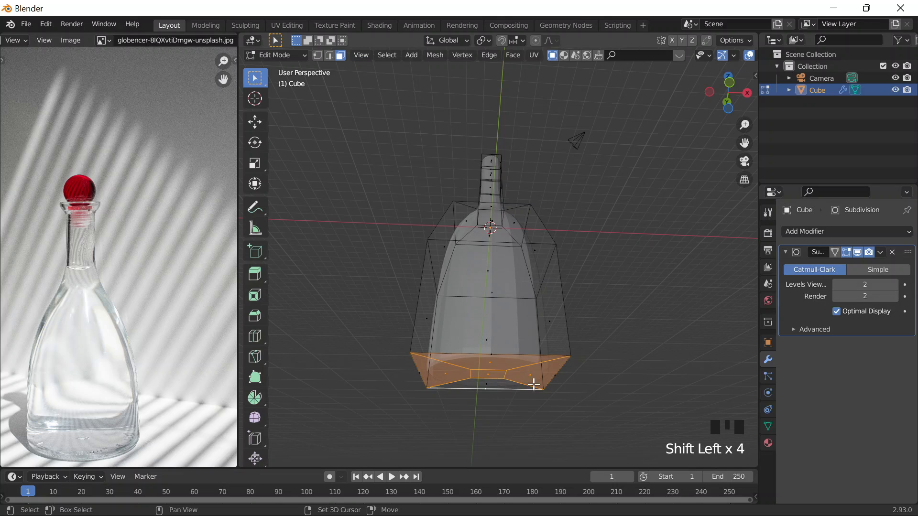
left_click(492, 382, "shift")
middle_click_drag(584, 324, 611, 342)
key("s")
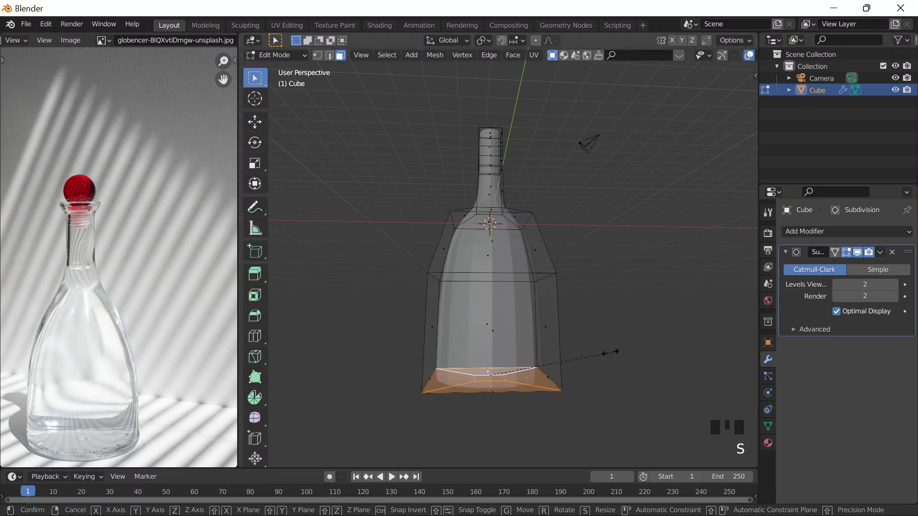
left_click(582, 343)
key("Tab")
scroll(588, 330, "down", 1)
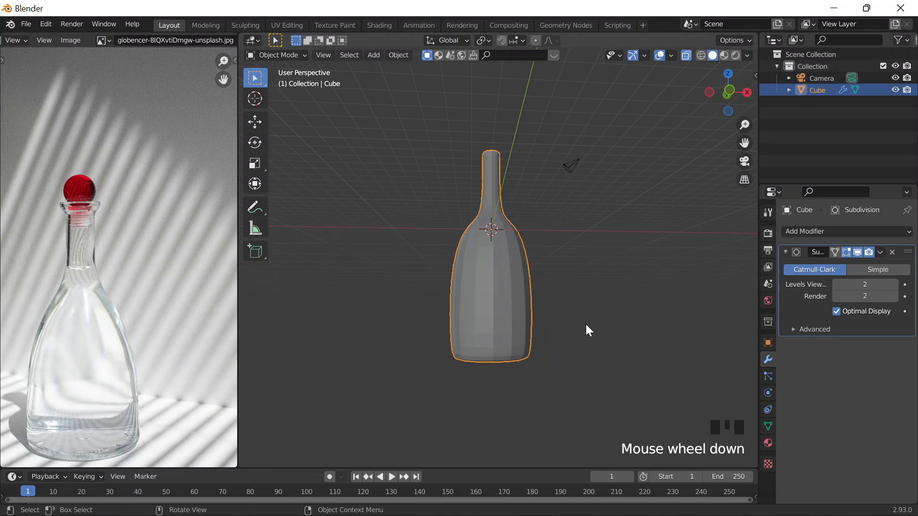
middle_click_drag(579, 315, 575, 330)
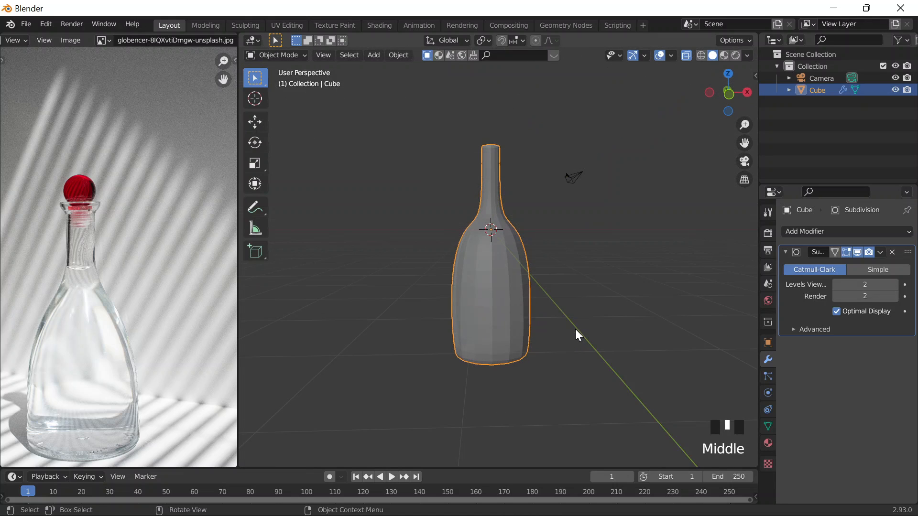
Add a loop cut just below the body's widest loop and, from the front view, scale everything from it to the base up slightly.
key("Tab")
key("ctrl+r")
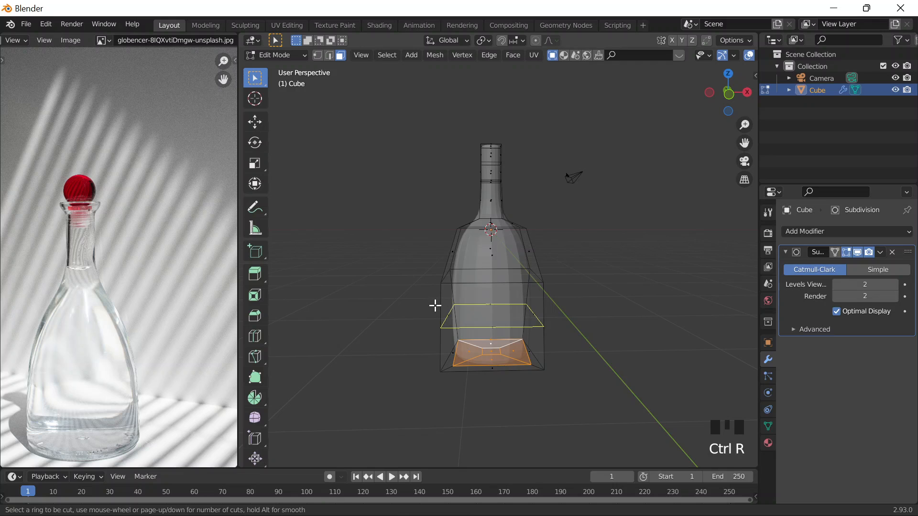
left_click(435, 306)
left_click(457, 297)
middle_click_drag(440, 293, 485, 316)
key("grave")
left_click(431, 279)
left_click_drag(425, 295, 591, 394)
key("s")
left_click(607, 391)
key("Tab")
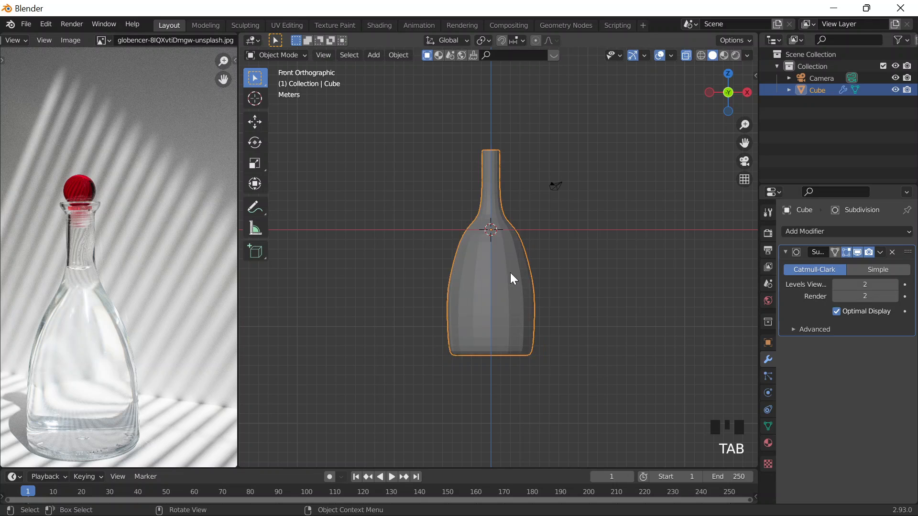
Select the whole neck from the front view and scale it up to about 1.11.
left_click(440, 134)
key("Tab")
left_click_drag(425, 123, 538, 222)
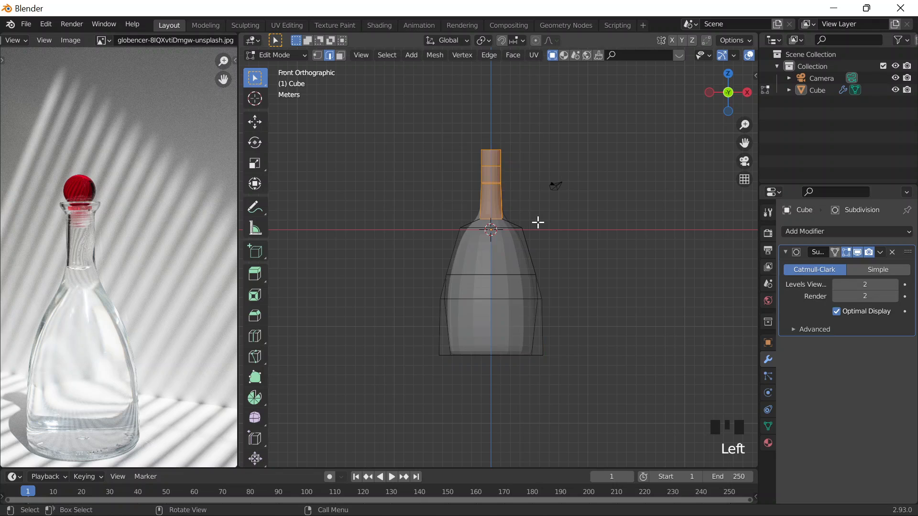
key("s")
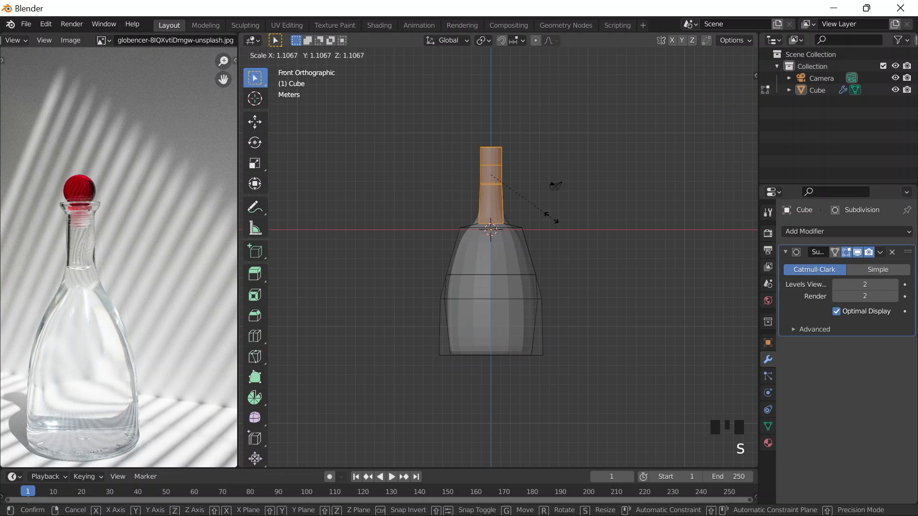
left_click(552, 218)
key("Tab")
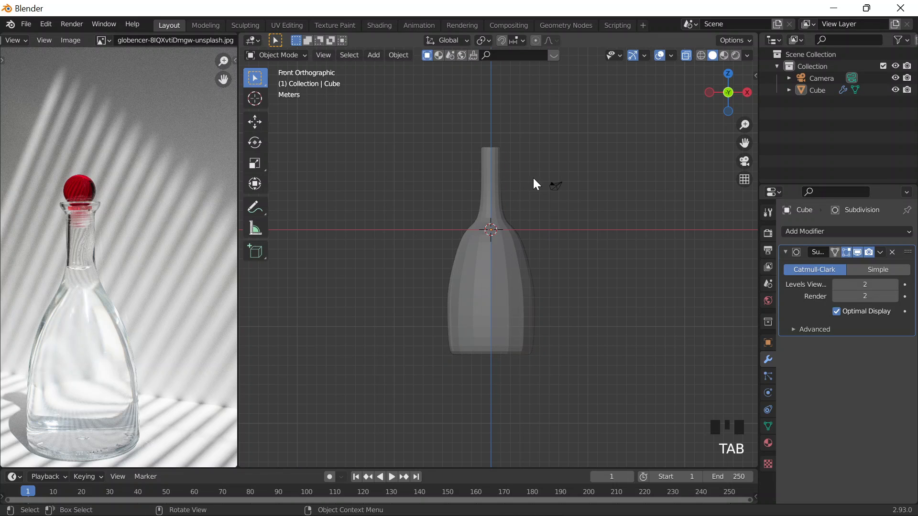
Examine the neck, rim and stopper in the reference photo up close and compare them with the model's neck.
middle_click_drag(538, 170, 561, 190)
scroll(562, 149, "down", 3)
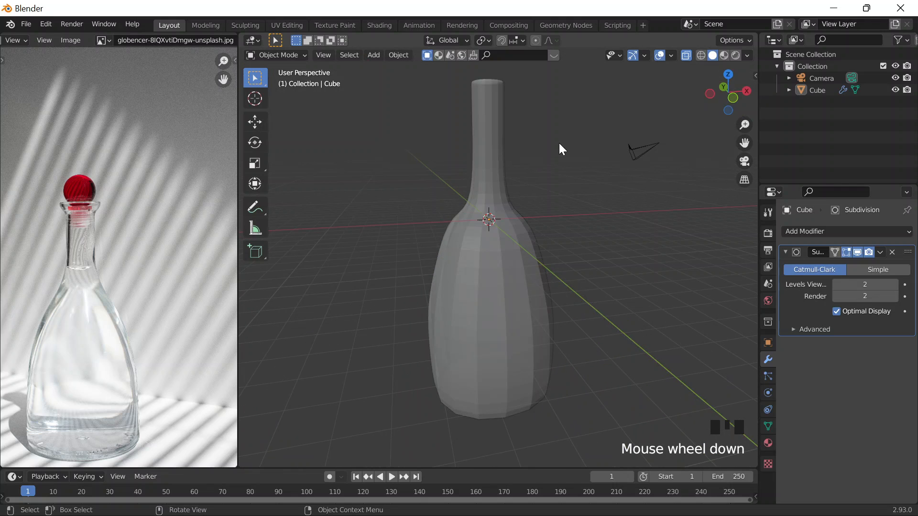
scroll(560, 143, "up", 3)
scroll(119, 213, "up", 7)
middle_click_drag(120, 214, 80, 395)
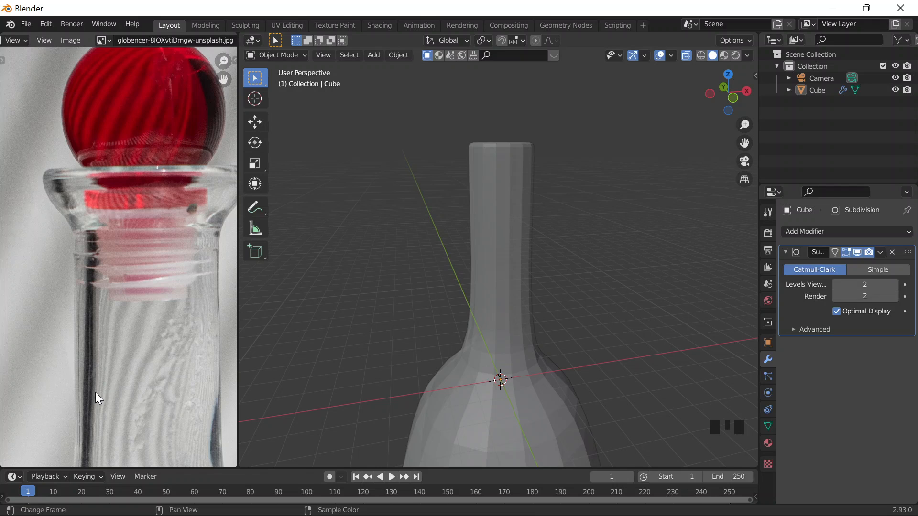
middle_click_drag(502, 249, 619, 287)
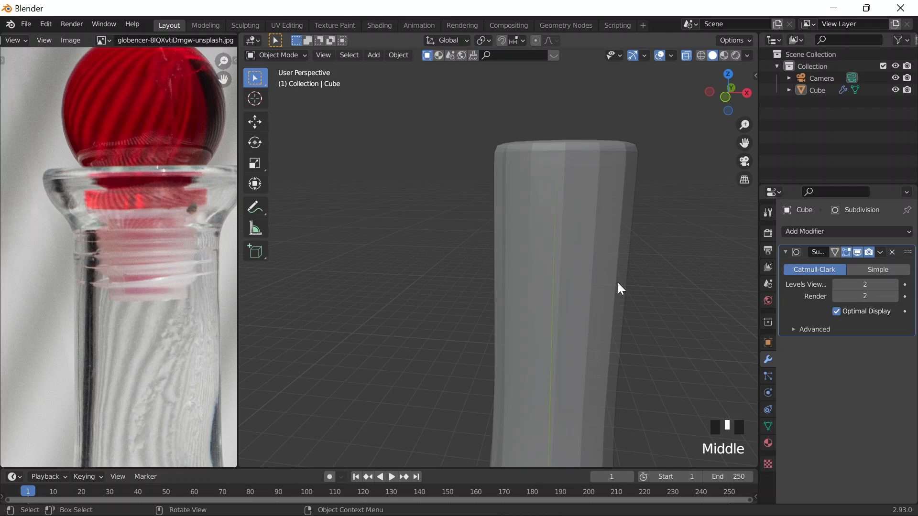
key("Tab")
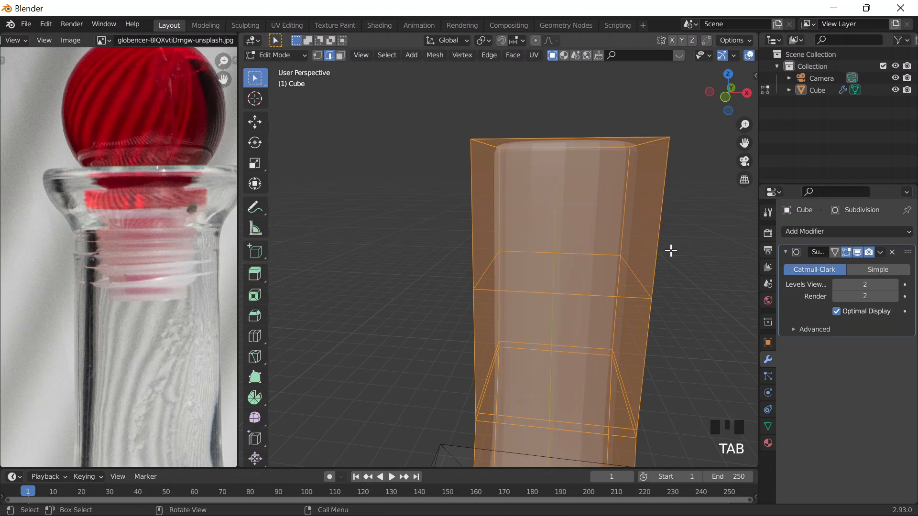
left_click(670, 250)
scroll(671, 327, "down", 2)
middle_click_drag(671, 327, 692, 307)
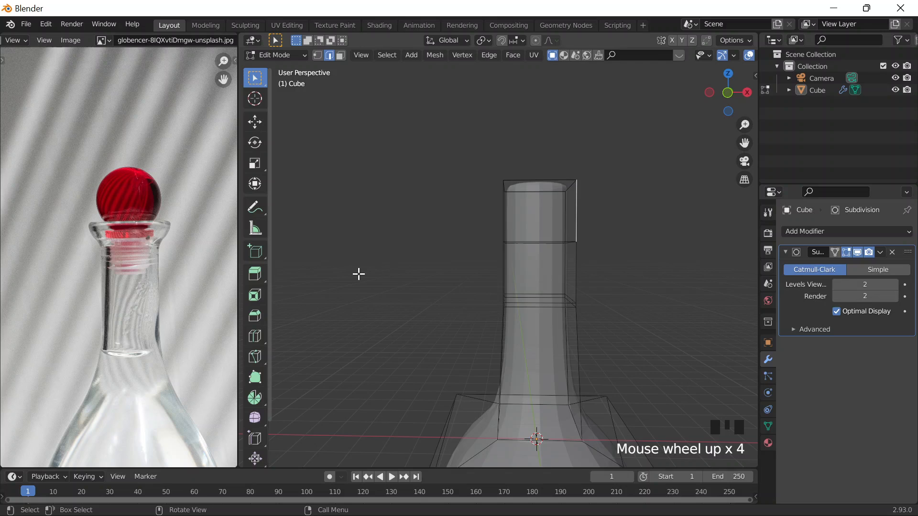
scroll(542, 276, "down", 2)
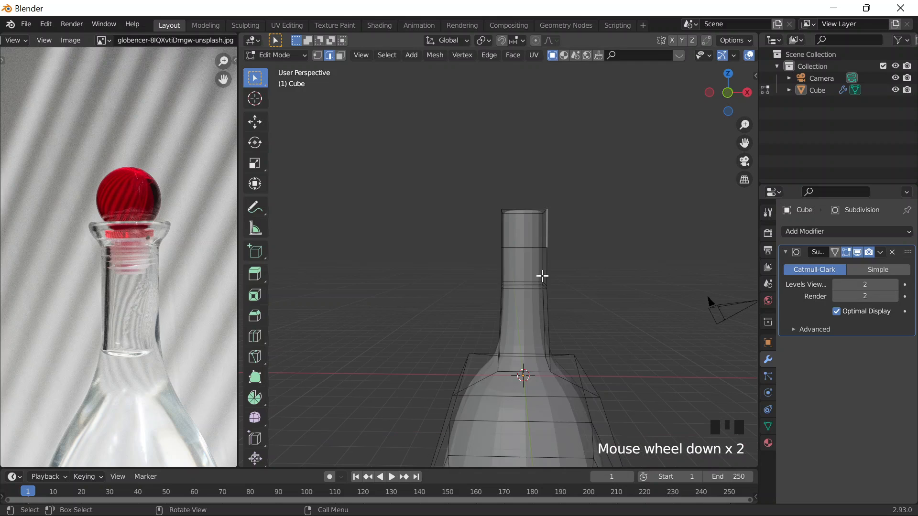
scroll(502, 242, "up", 1)
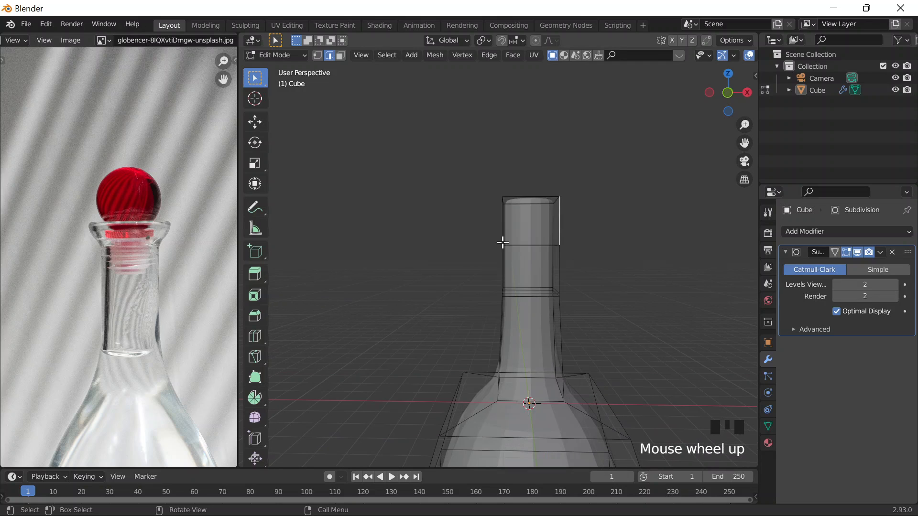
Select the upper half of the neck and move it down slightly along Z.
left_click(501, 197)
left_click_drag(481, 185, 566, 249)
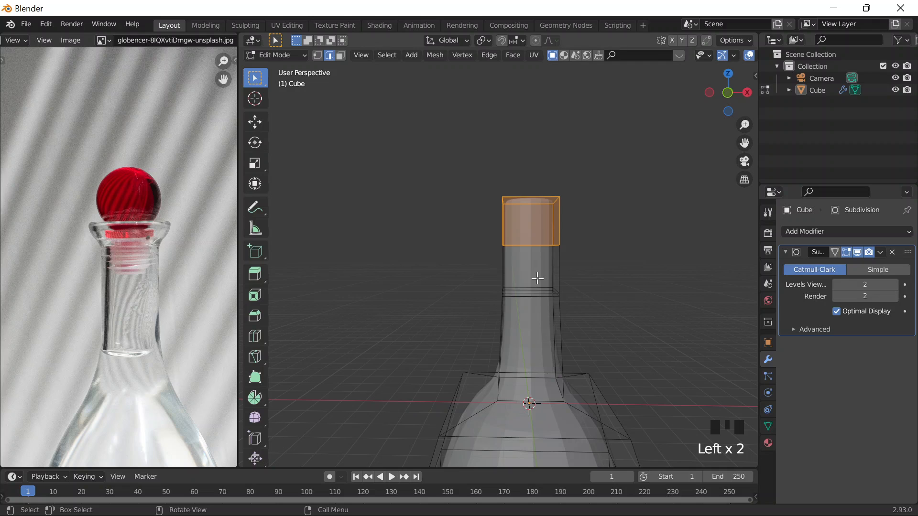
scroll(582, 231, "down", 1)
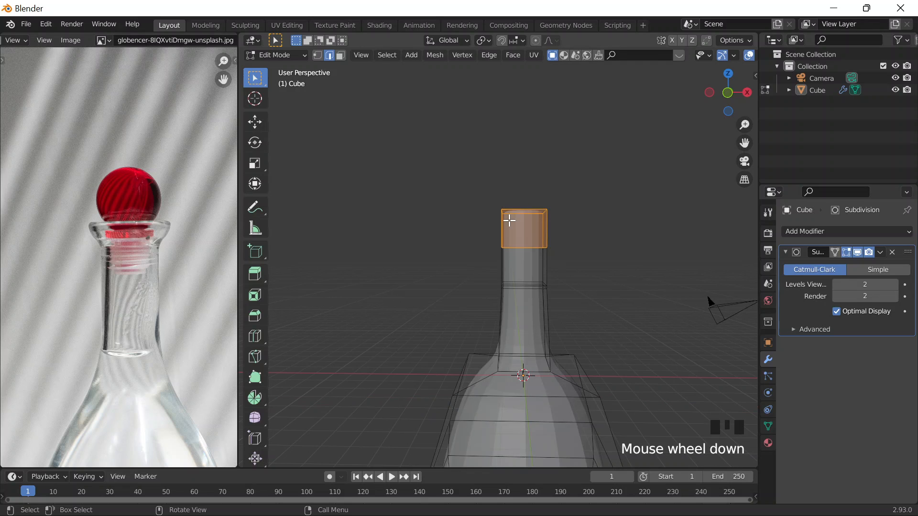
left_click_drag(443, 185, 572, 287)
key("g")
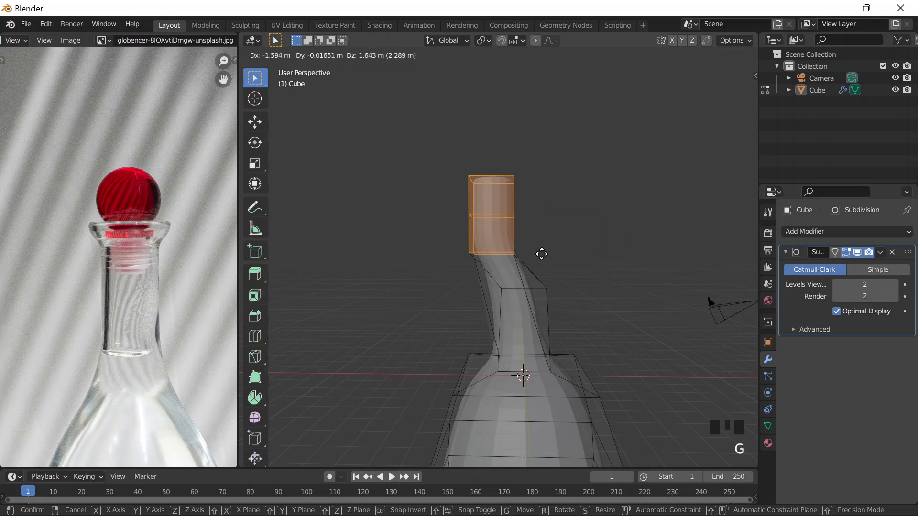
key("z")
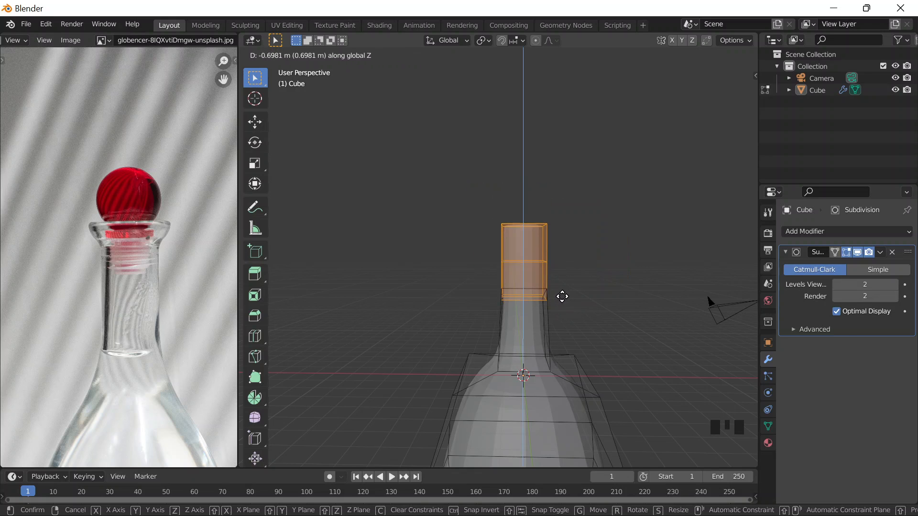
left_click(562, 291)
key("Tab")
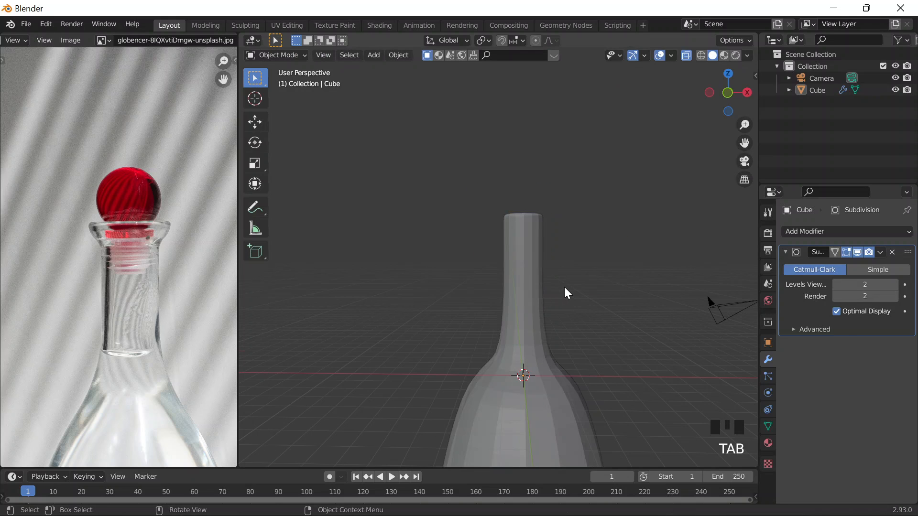
scroll(564, 287, "down", 4)
scroll(565, 288, "up", 3)
scroll(564, 287, "up", 2)
Select only the top face of the neck and scale it up to about 2.1 to widen the mouth.
key("Tab")
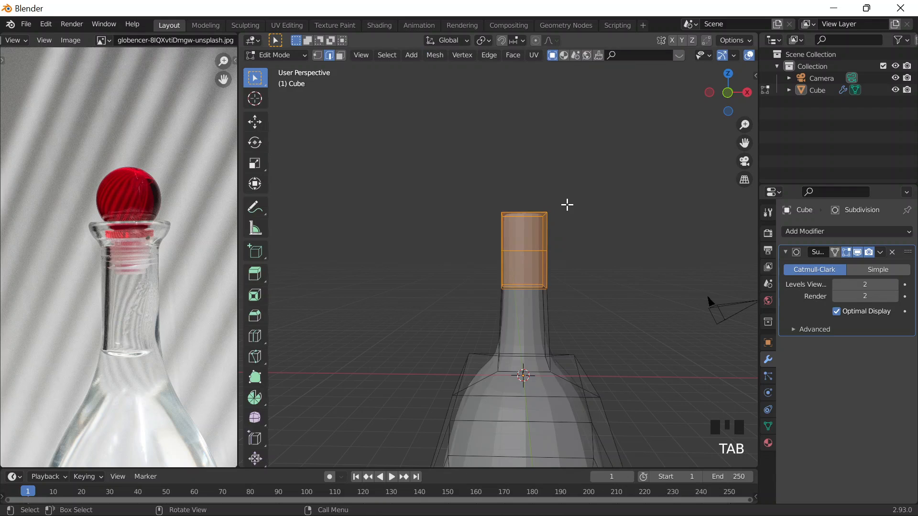
middle_click_drag(566, 205, 581, 185)
left_click(581, 185)
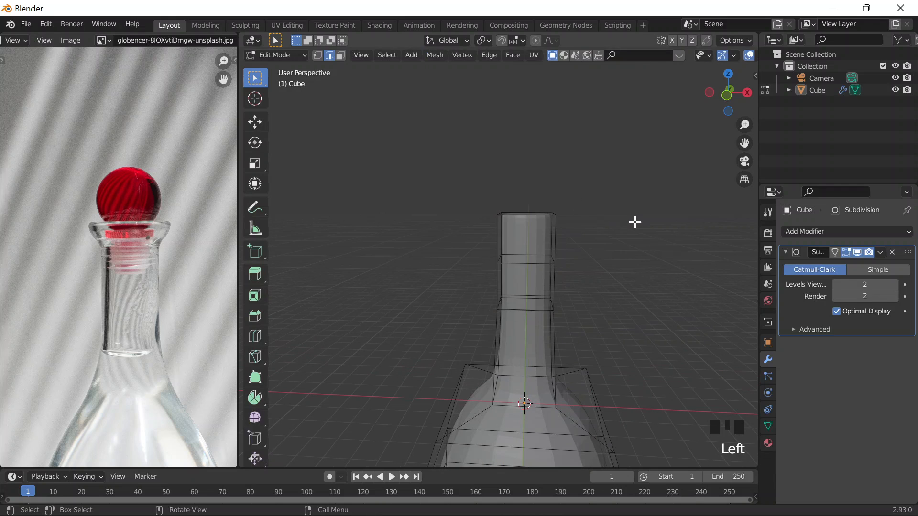
middle_click_drag(635, 222, 534, 231, "shift")
scroll(497, 233, "up", 3)
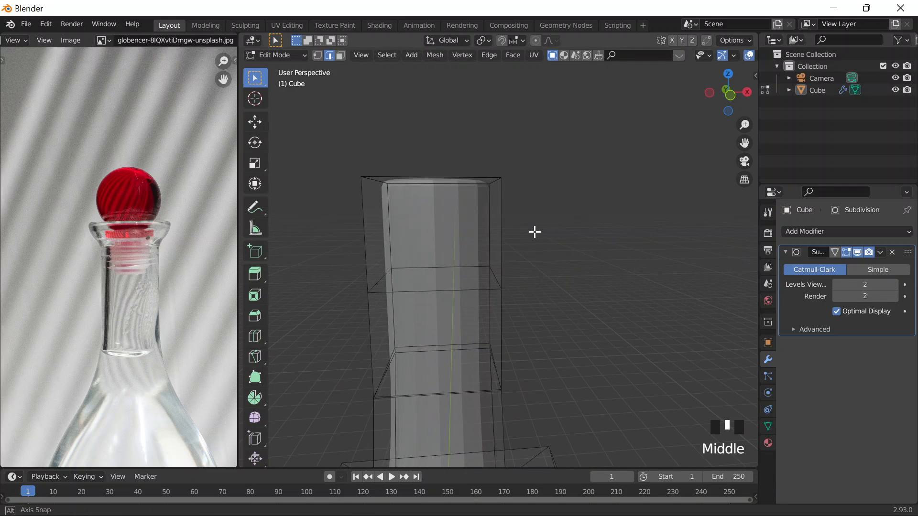
key("3")
middle_click_drag(527, 163, 478, 206)
left_click(440, 231)
middle_click_drag(539, 237, 542, 210)
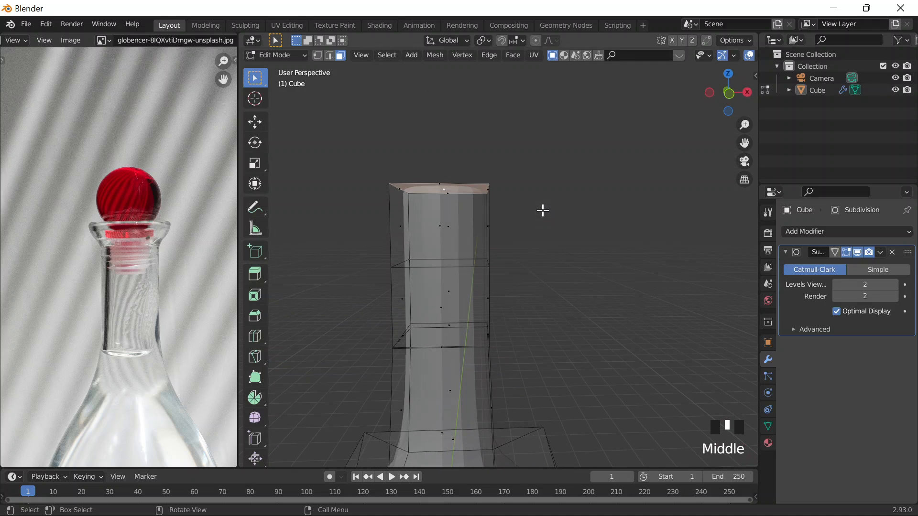
key("s")
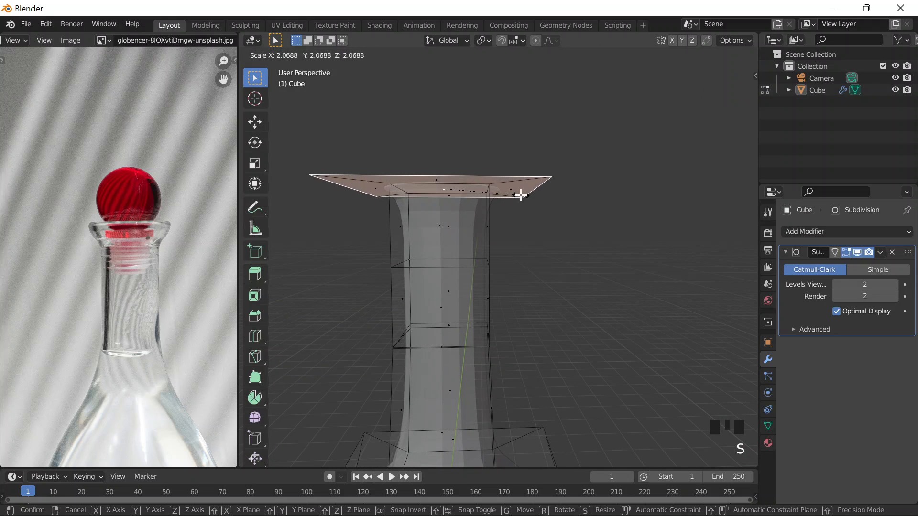
left_click(523, 192)
Scale the widened top face back down slightly and inspect the smoothed mouth from above.
scroll(465, 174, "down", 3)
scroll(465, 174, "up", 3)
key("s")
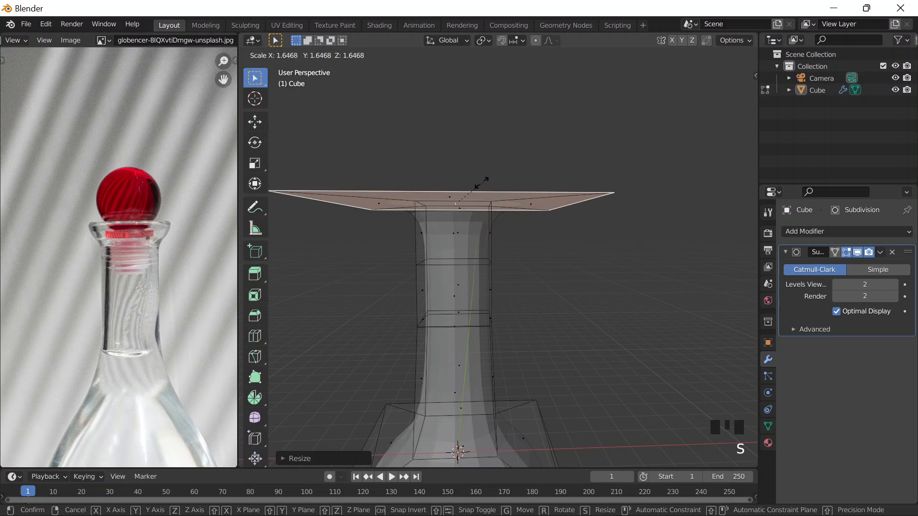
left_click(464, 187)
key("Tab")
middle_click_drag(465, 220, 465, 266)
Move the top face up about 1.3 m along Z to form a flared lip above the neck.
key("Tab")
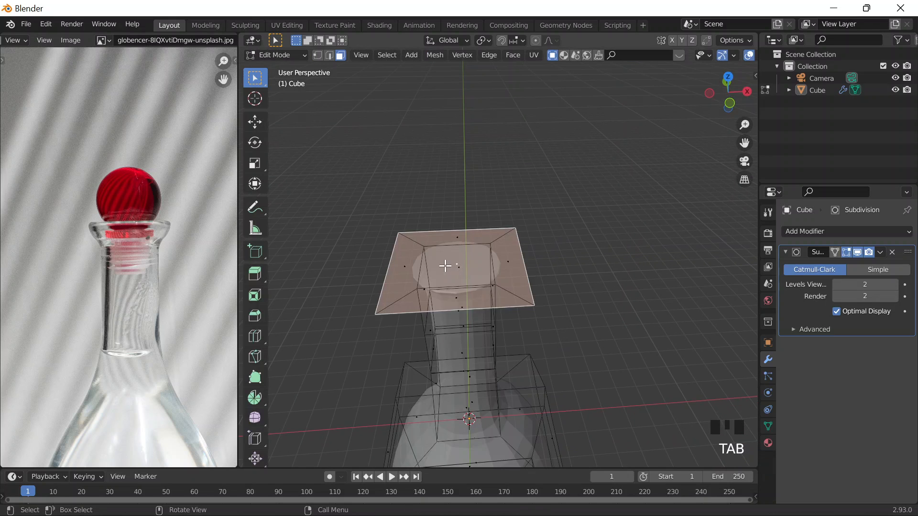
middle_click_drag(553, 217, 602, 200, "shift")
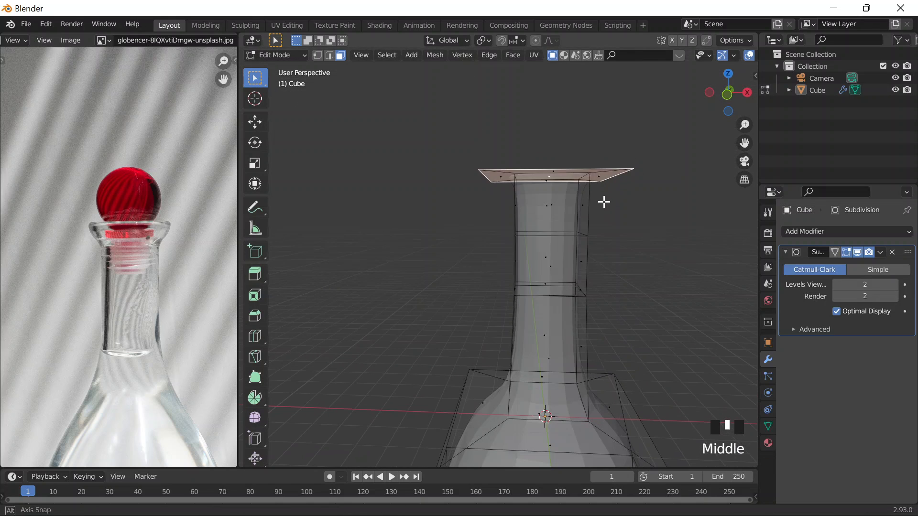
key("g")
key("z")
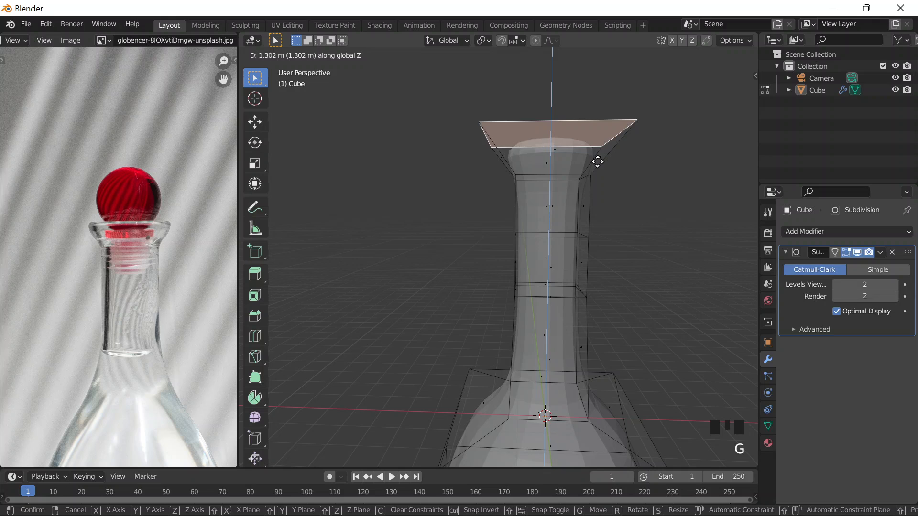
left_click(596, 159)
middle_click_drag(595, 158, 607, 219)
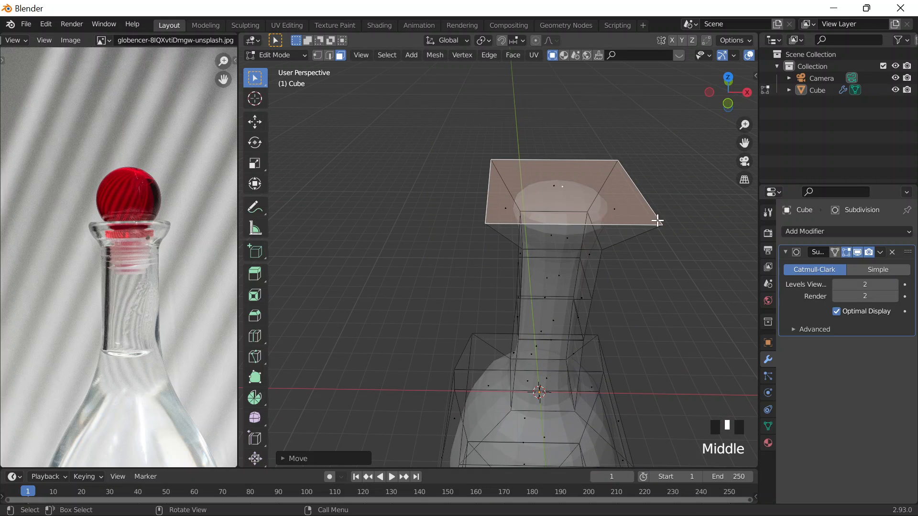
Inset the top face by about 0.8 m and extrude the inset face down inside the neck along Z.
key("i")
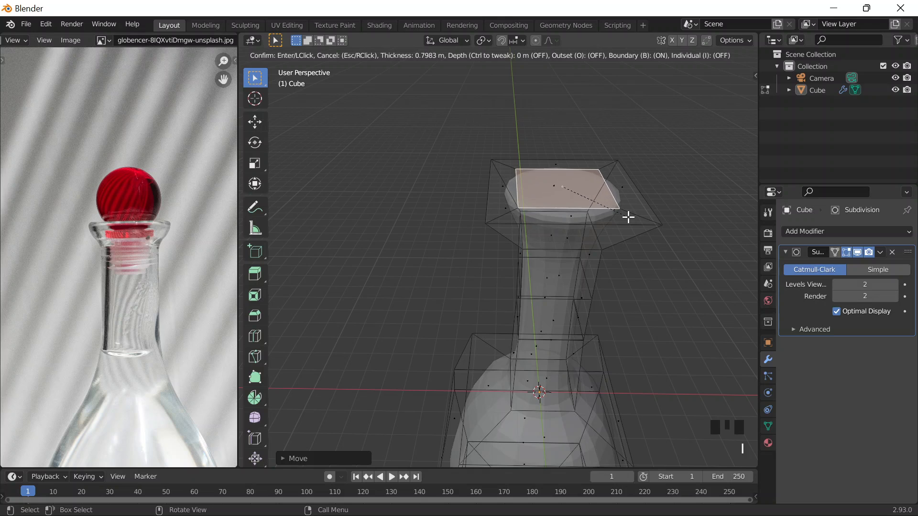
left_click(628, 217)
key("e")
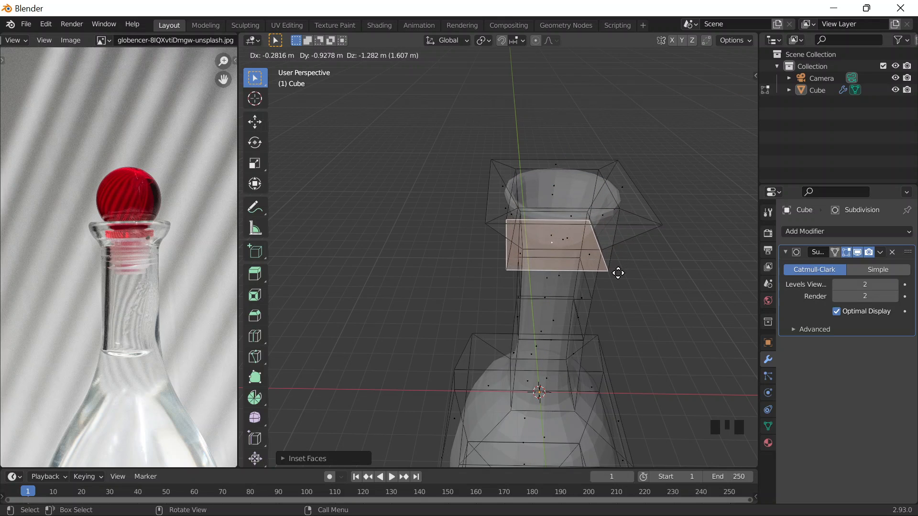
key("z")
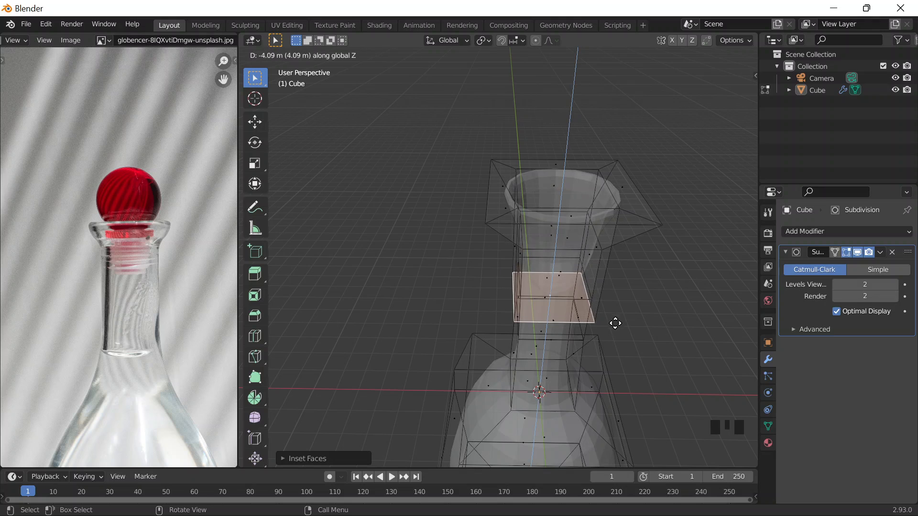
left_click(622, 309)
key("Tab")
key("Tab")
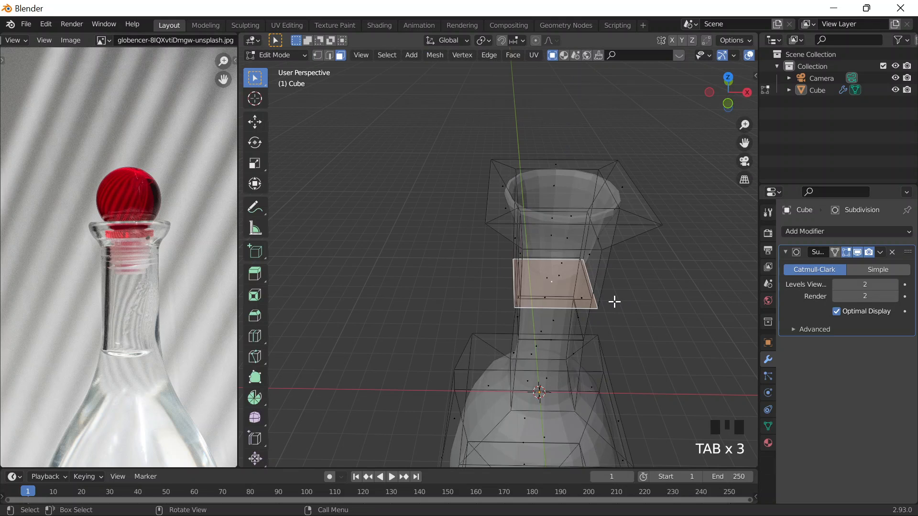
key("Tab")
middle_click_drag(618, 306, 603, 253)
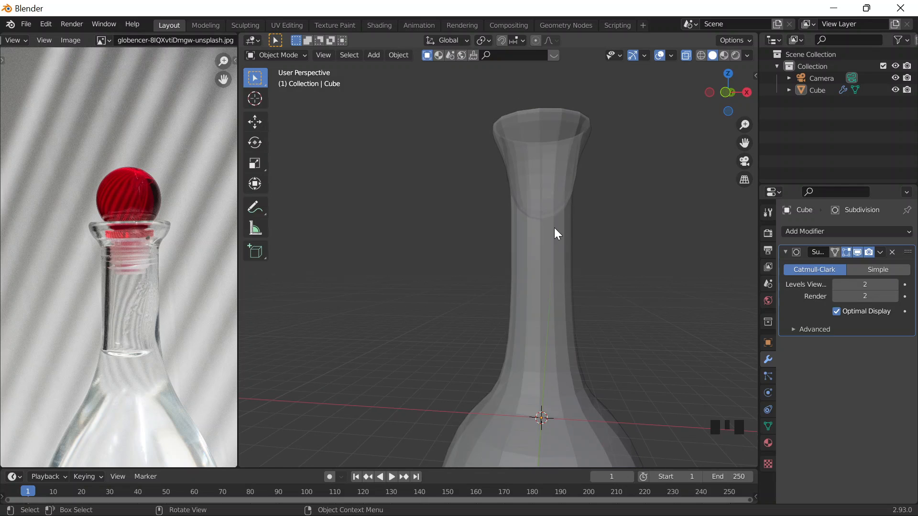
Undo the downward extrusion and delete the inset face to open the bottle's mouth.
key("ctrl")
key("ctrl+z")
key("ctrl+z")
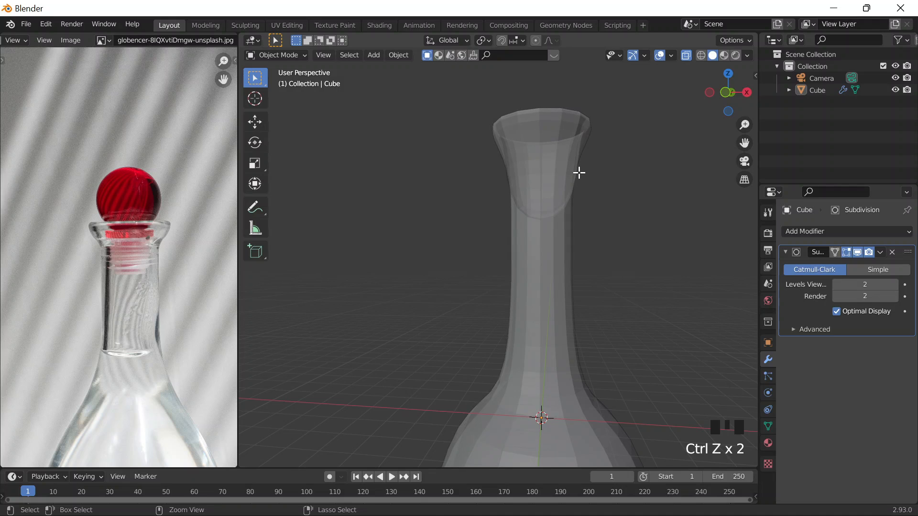
key("ctrl+z")
key("ctrl+z")
middle_click_drag(602, 154, 613, 192)
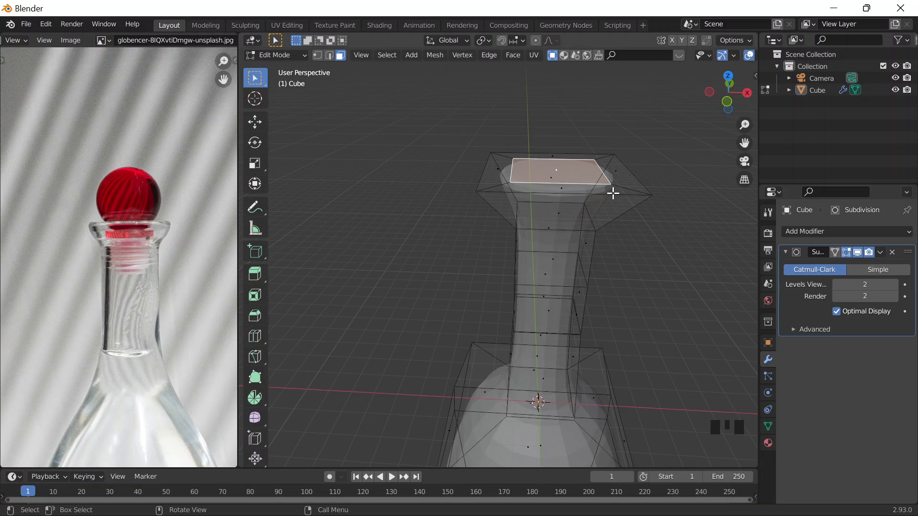
key("x")
left_click(560, 215)
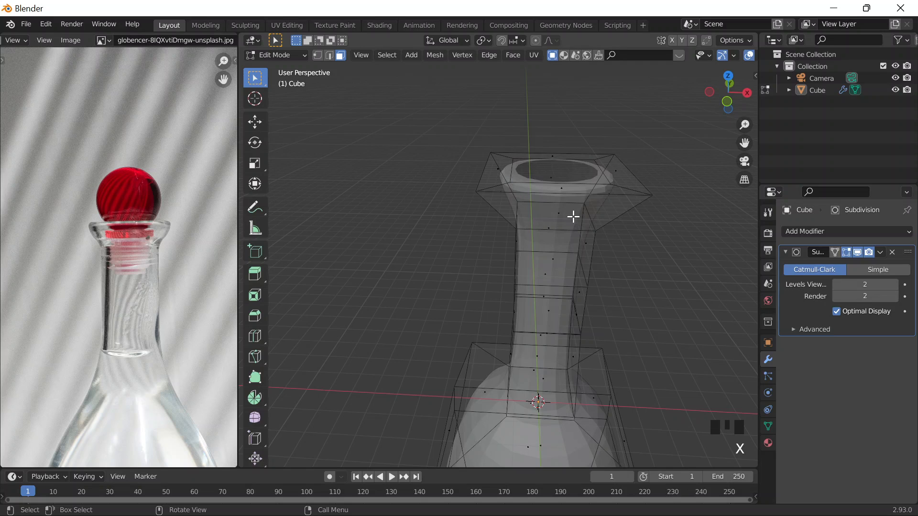
key("Tab")
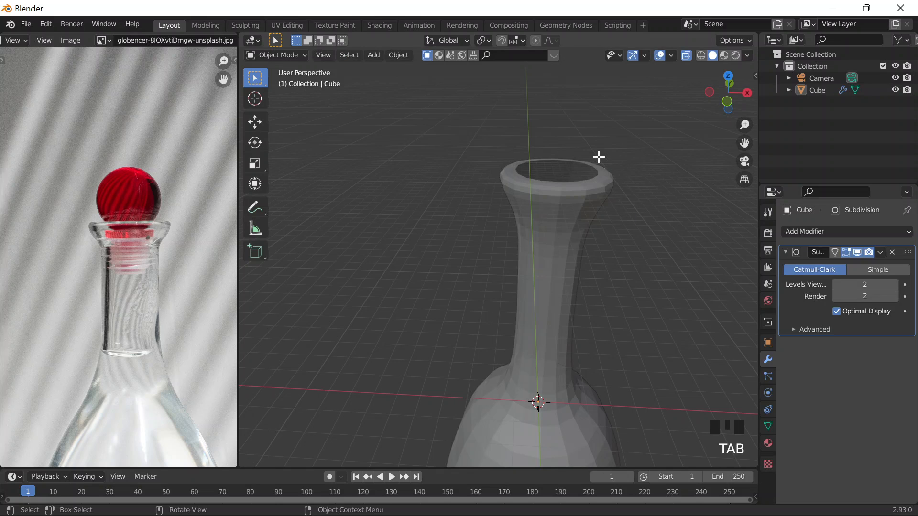
Select the ring of rim faces around the mouth opening and check the smoothed lip from above.
key("Tab")
left_click(624, 179)
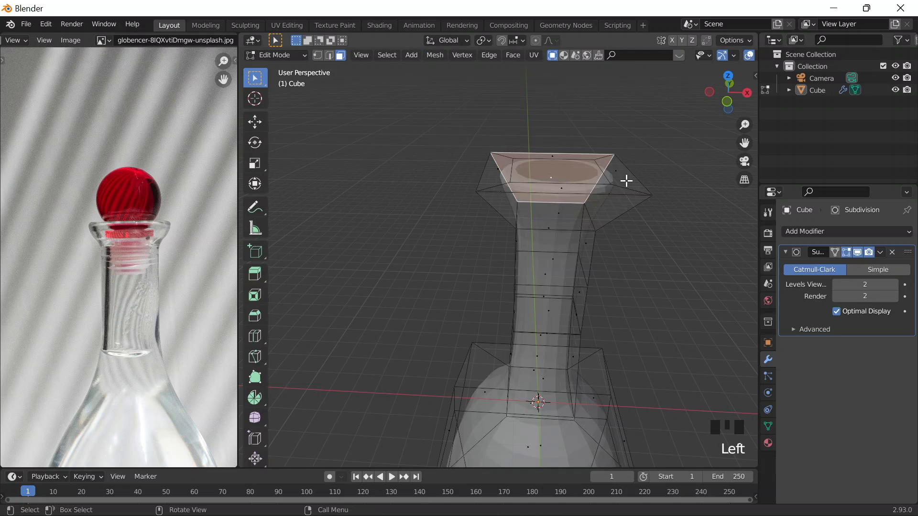
left_click(619, 175)
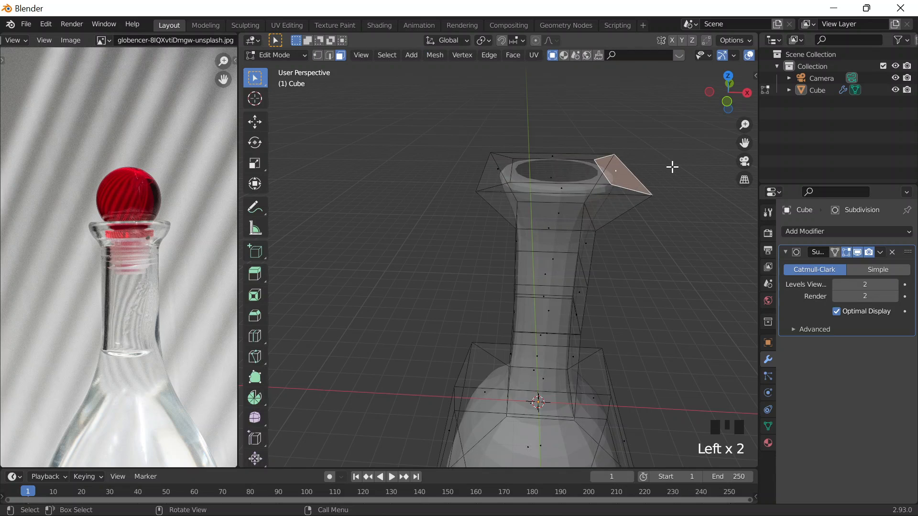
key("grave")
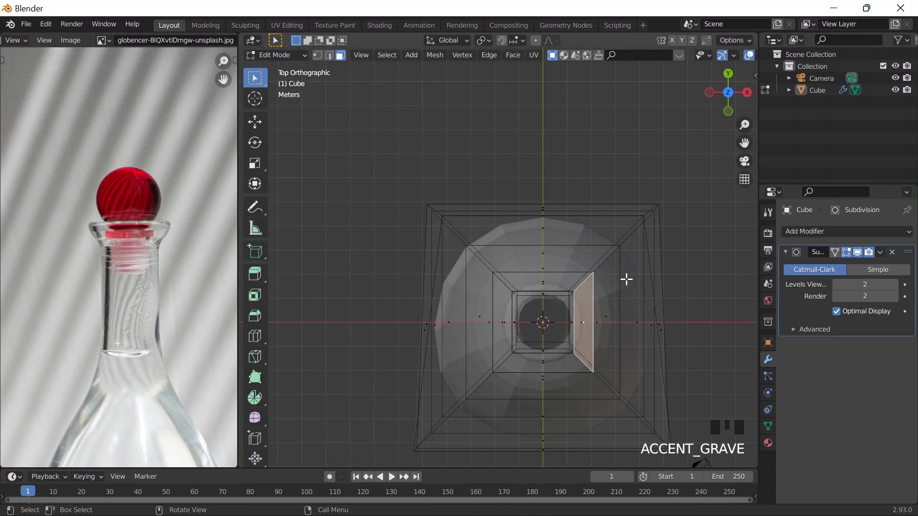
left_click(559, 219)
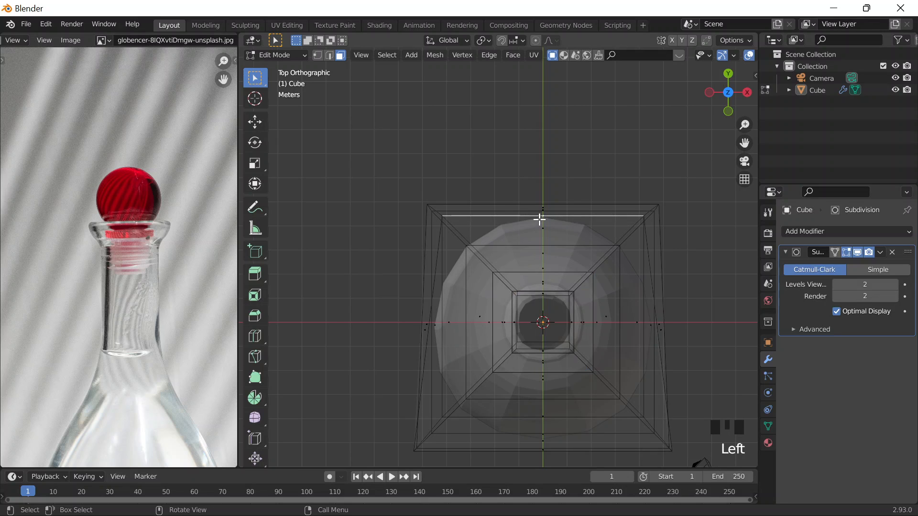
left_click(586, 324, "shift")
middle_click_drag(586, 324, 635, 262)
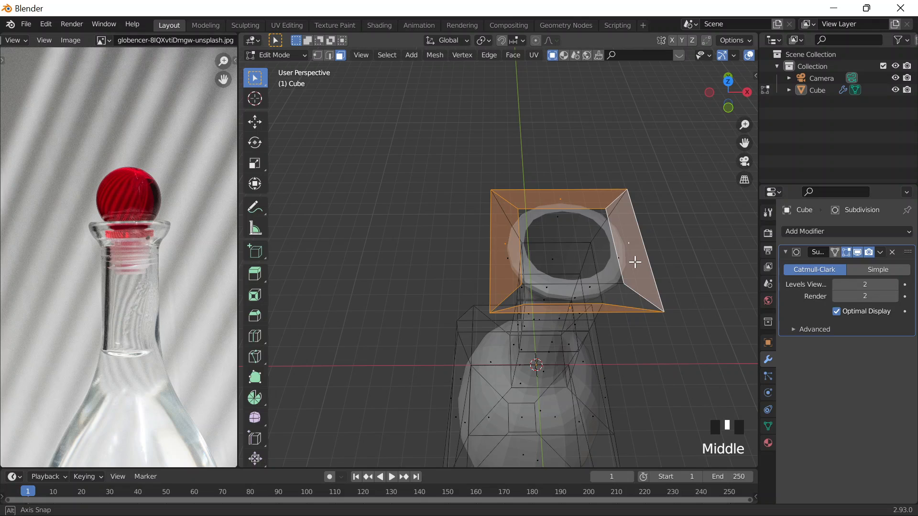
middle_click_drag(635, 262, 626, 251)
double_click(517, 209)
key("Tab")
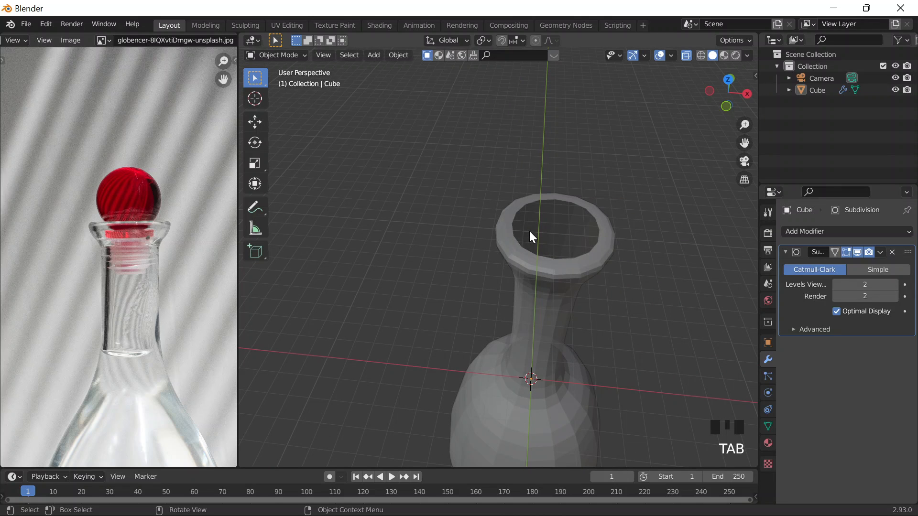
Undo the rim selections, the face deletion and the inset, back to the uncut top face.
key("ctrl+z")
key("ctrl+z")
key("ctrl+z")
key("ctrl+z")
key("ctrl+z")
key("ctrl+z")
key("ctrl+z")
key("ctrl+z")
key("ctrl+z")
key("ctrl+z")
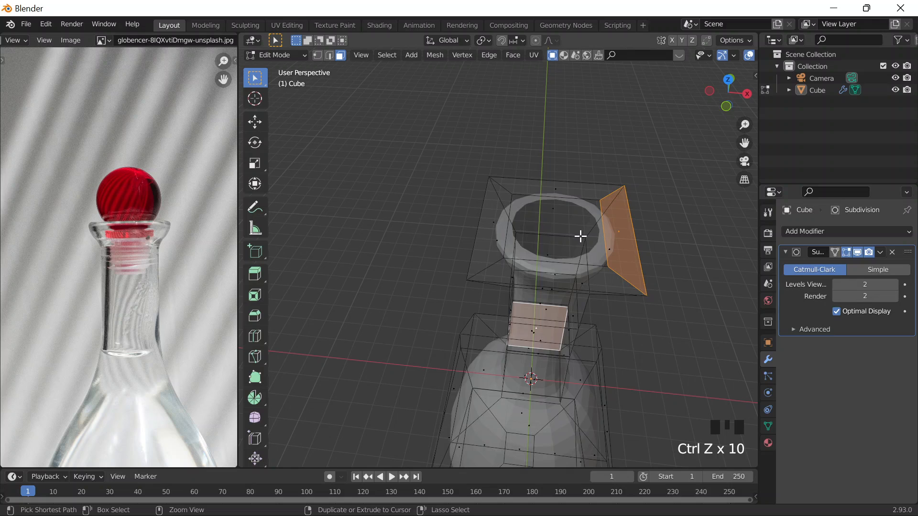
key("ctrl+z")
key("ctrl+z")
key("ctrl+z")
key("ctrl+z")
key("ctrl+z")
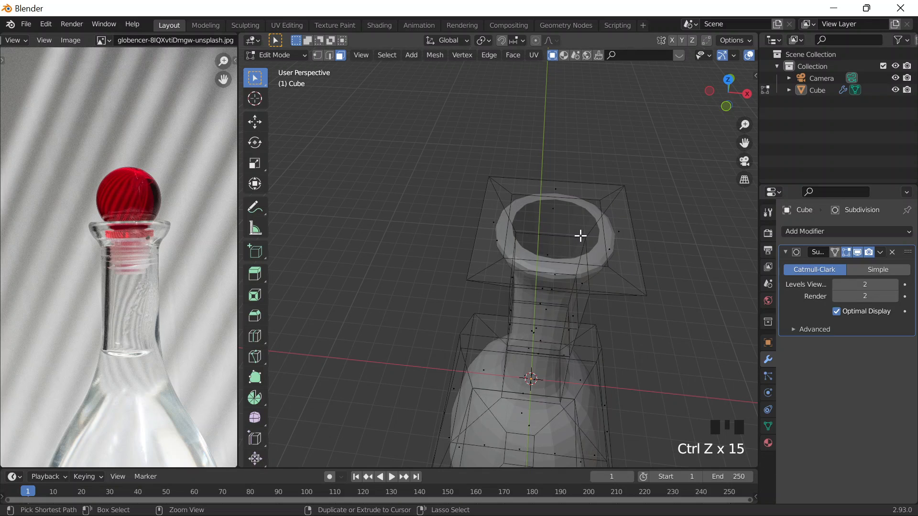
Inset the top face to leave a narrow rim and delete the inner face to open the mouth.
key("i")
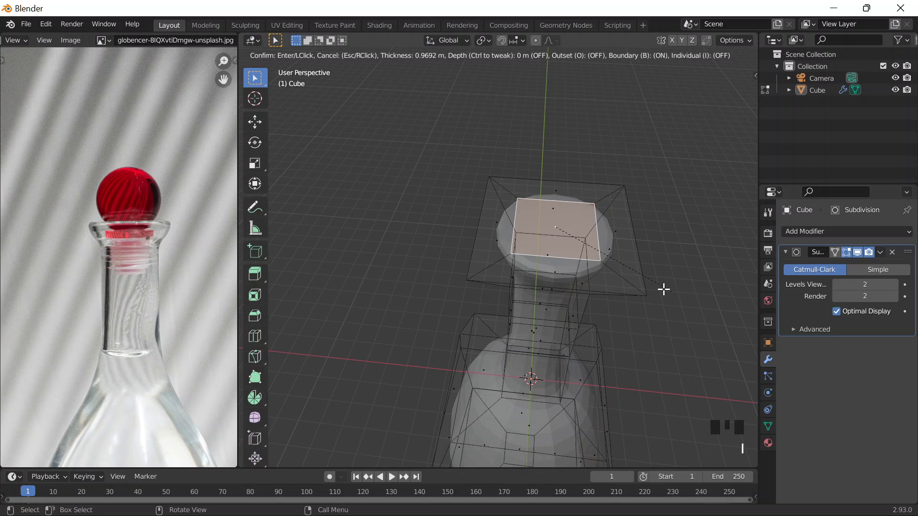
left_click(684, 302)
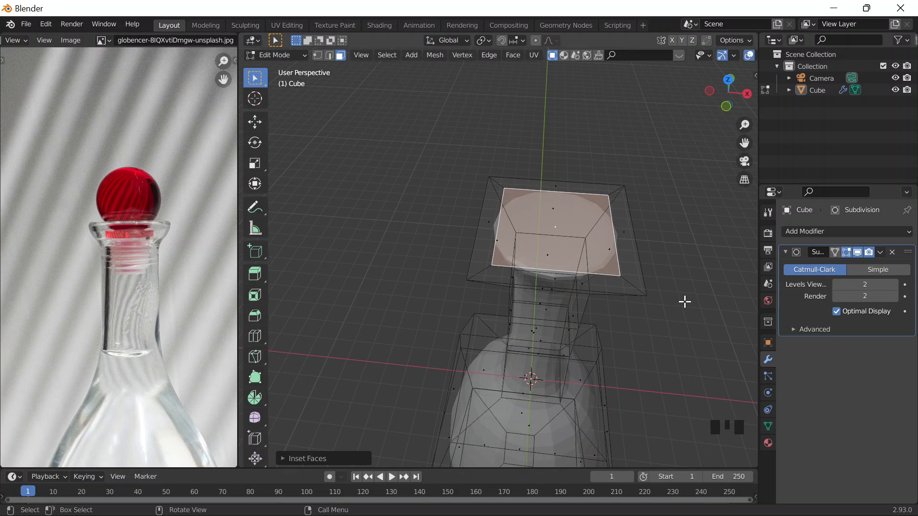
key("x")
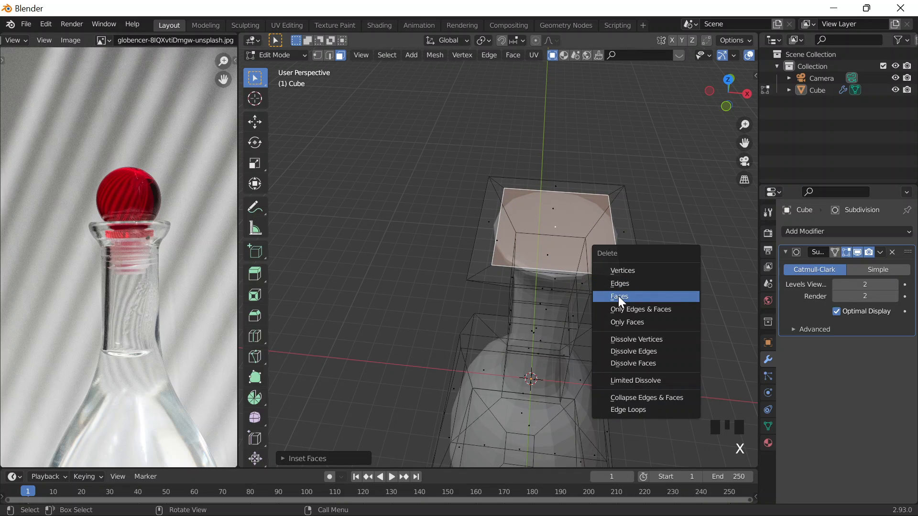
left_click(618, 296)
Add one centred edge loop around the flared lip and scale it outward past the rim.
middle_click_drag(618, 296, 681, 191)
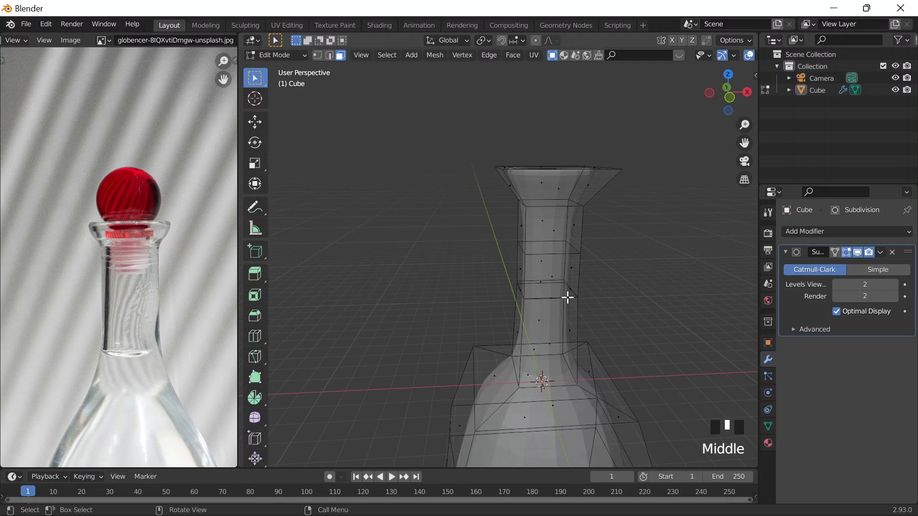
scroll(566, 235, "up", 2)
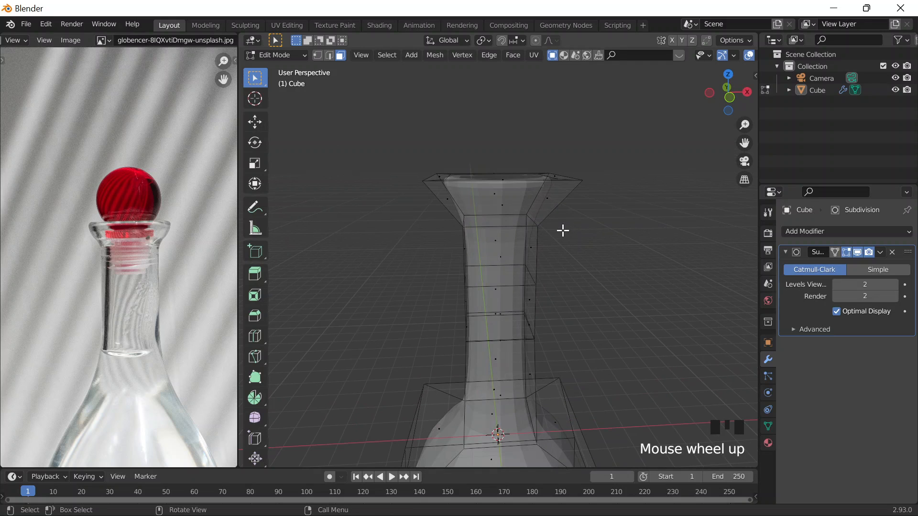
middle_click_drag(563, 230, 597, 237)
key("ctrl+r")
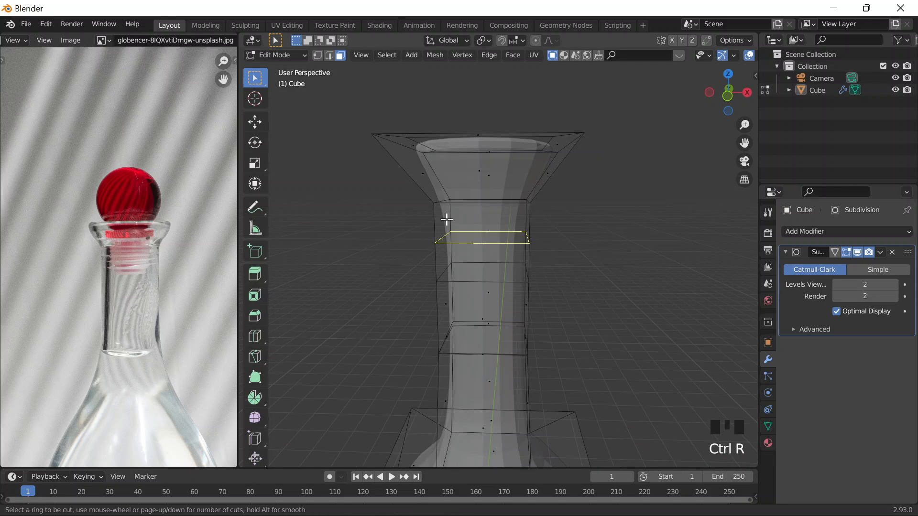
left_click(400, 157)
right_click(399, 158)
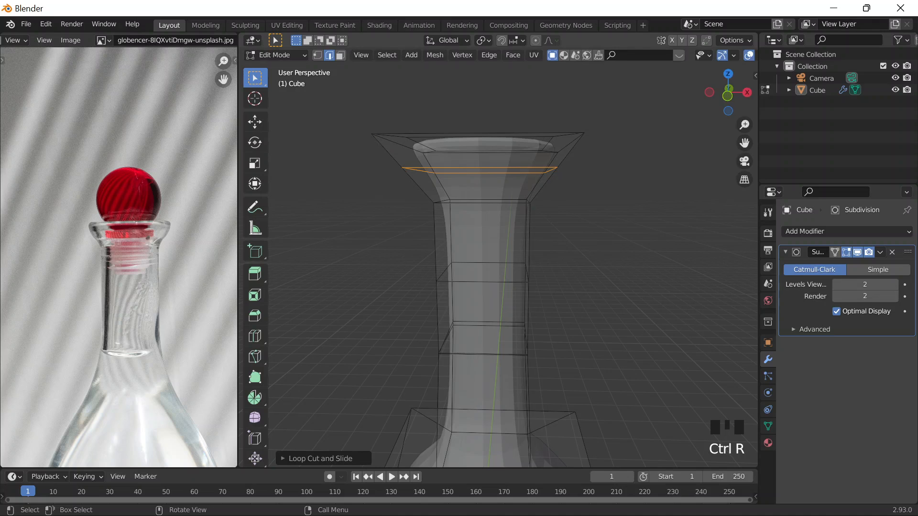
key("s")
left_click(502, 174)
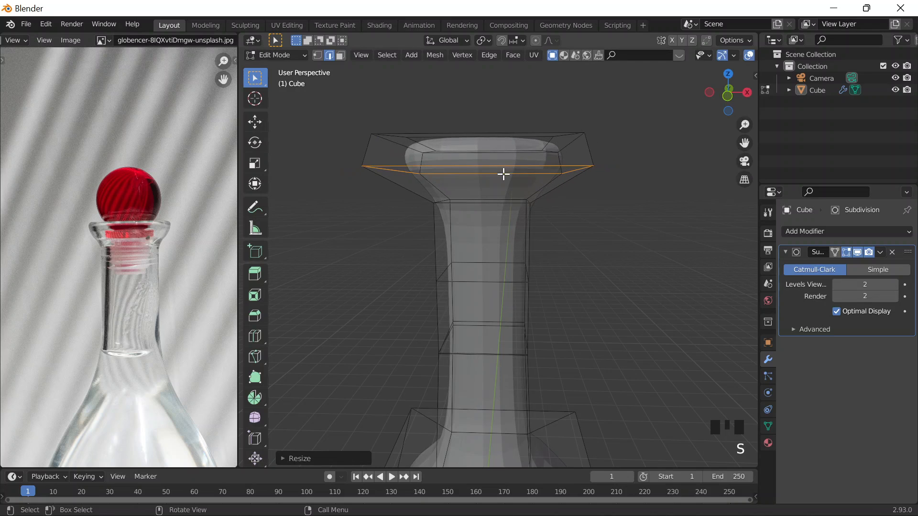
left_click(334, 117)
Select the whole lip in front view and scale it down slightly.
key("grave")
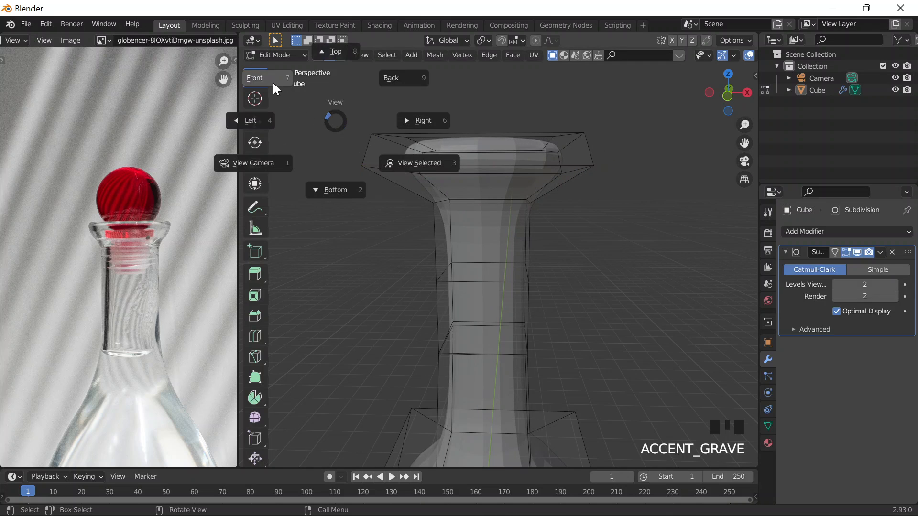
left_click_drag(389, 127, 594, 202)
key("s")
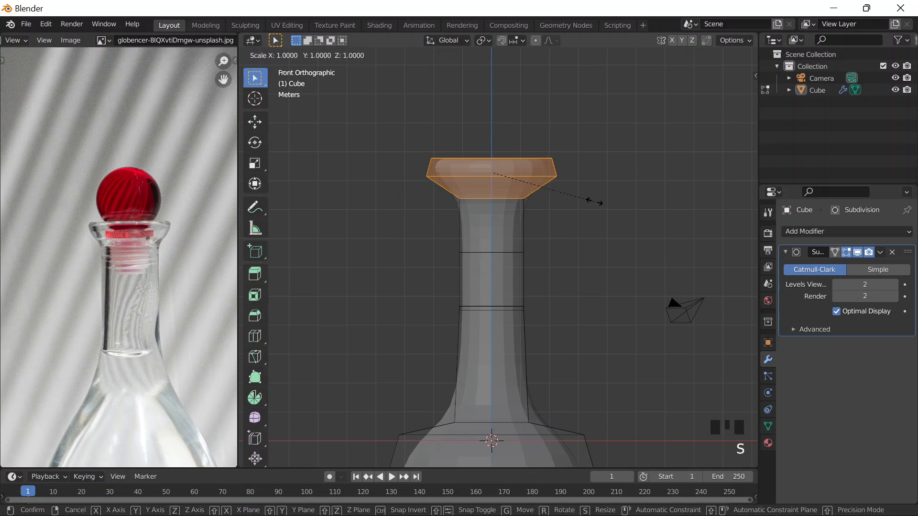
left_click(581, 195)
key("Tab")
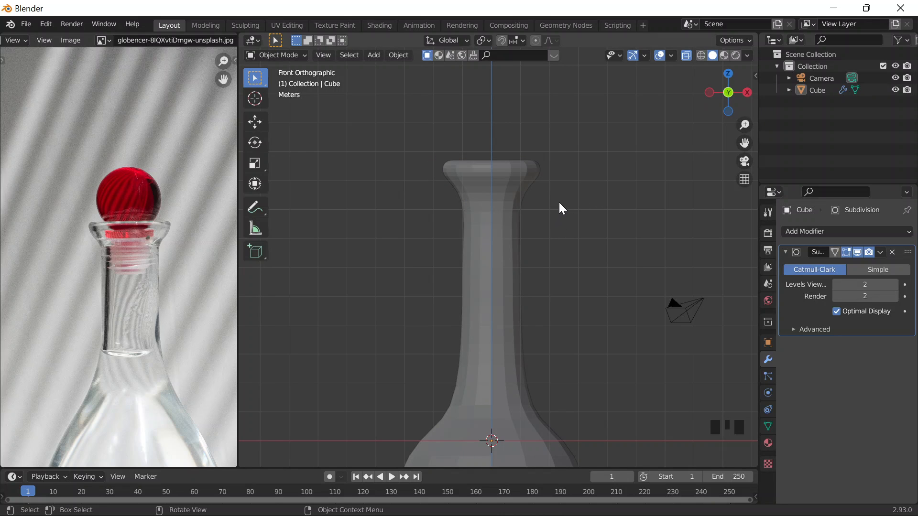
Select the lip and upper half of the neck and move them down about 1.4 m along Z.
scroll(511, 208, "down", 6)
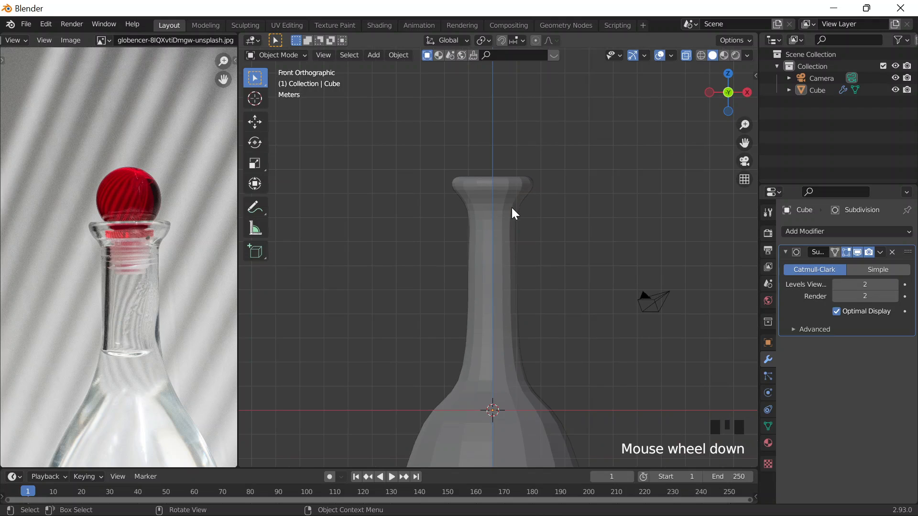
scroll(500, 316, "down", 1)
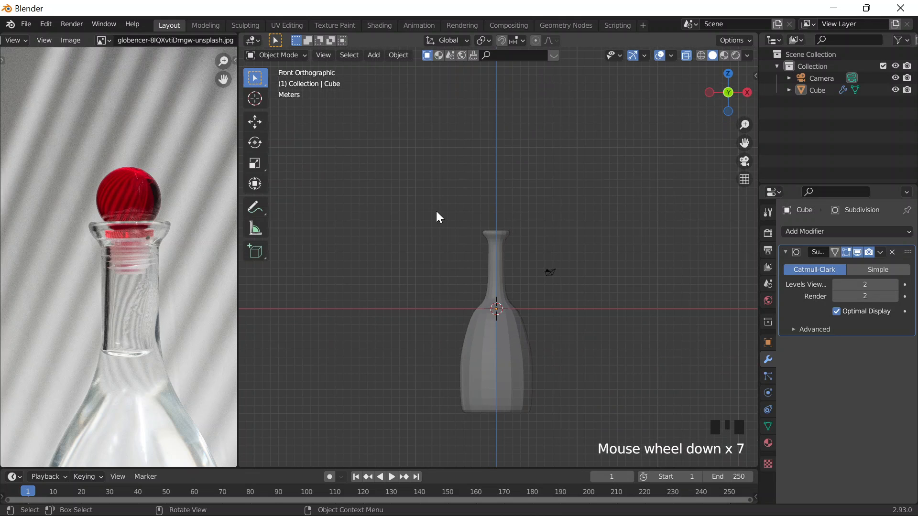
key("Tab")
left_click_drag(444, 201, 547, 302)
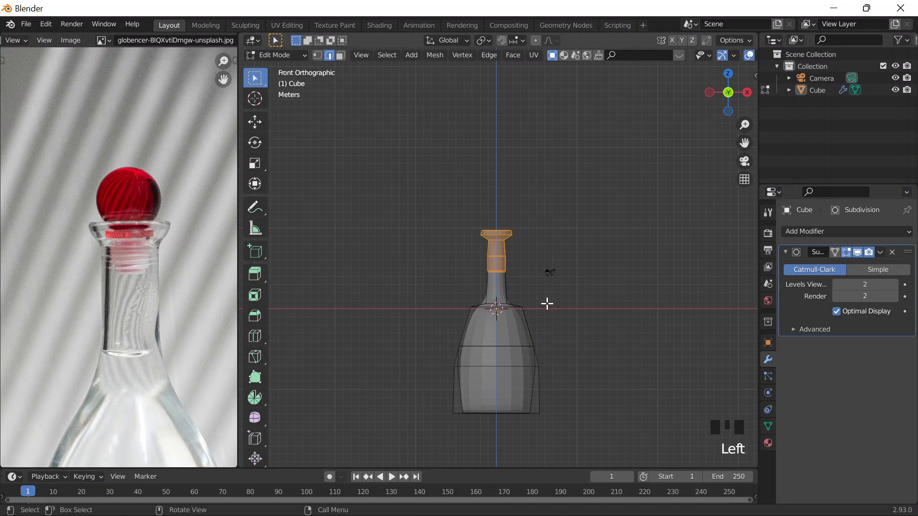
key("g")
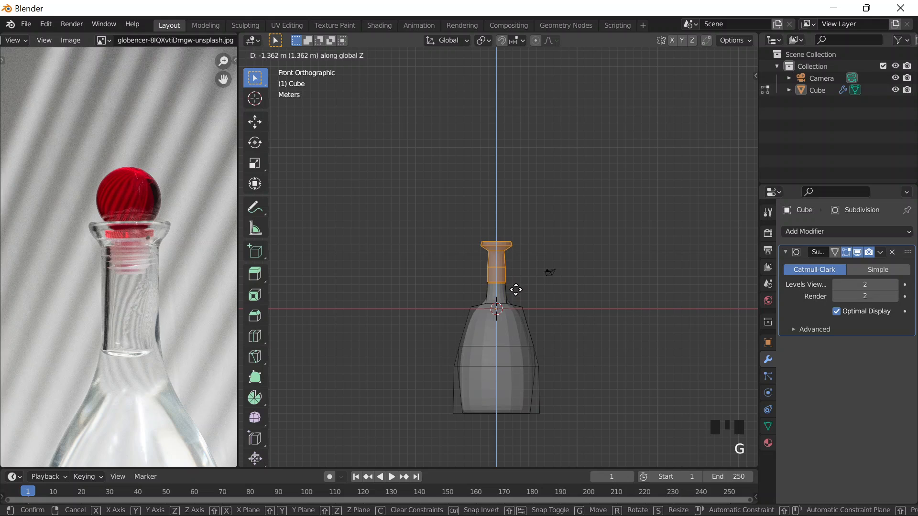
left_click(516, 289)
key("Tab")
key("Tab")
Lower the selected lip and upper neck about 1 m more along Z and inspect the bottle's proportions.
key("g")
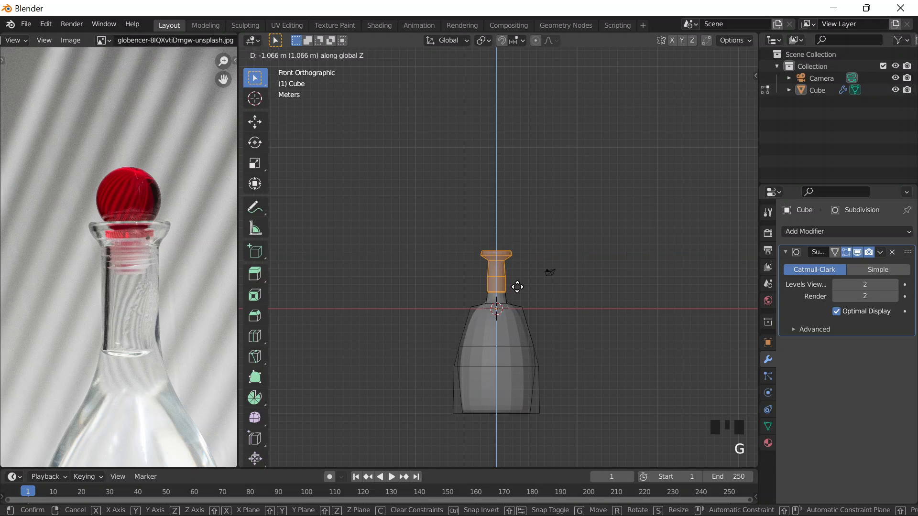
left_click(517, 285)
key("Tab")
mouse_move(538, 257)
middle_mouse_down()
mouse_move(537, 302)
mouse_move(514, 343)
mouse_move(561, 245)
mouse_move(548, 252)
middle_mouse_up()
scroll(547, 254, "up", 3)
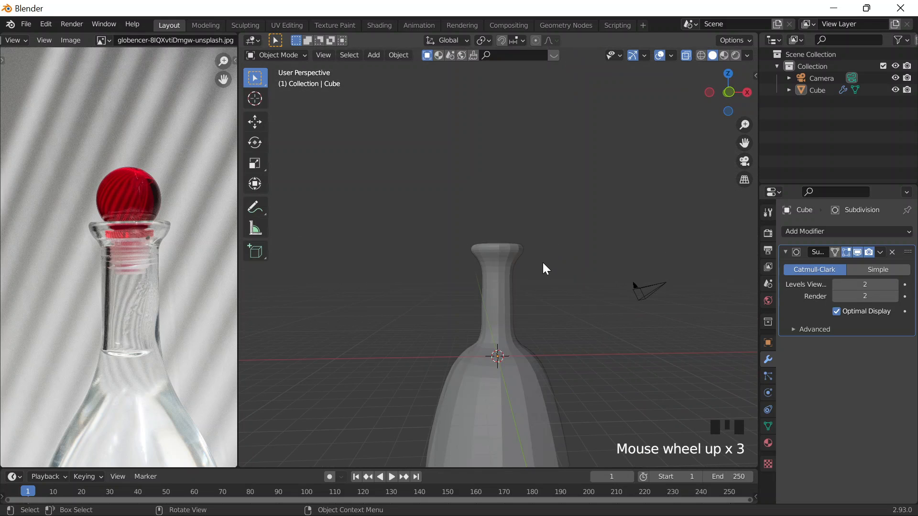
scroll(529, 315, "down", 1)
middle_click_drag(529, 315, 543, 293)
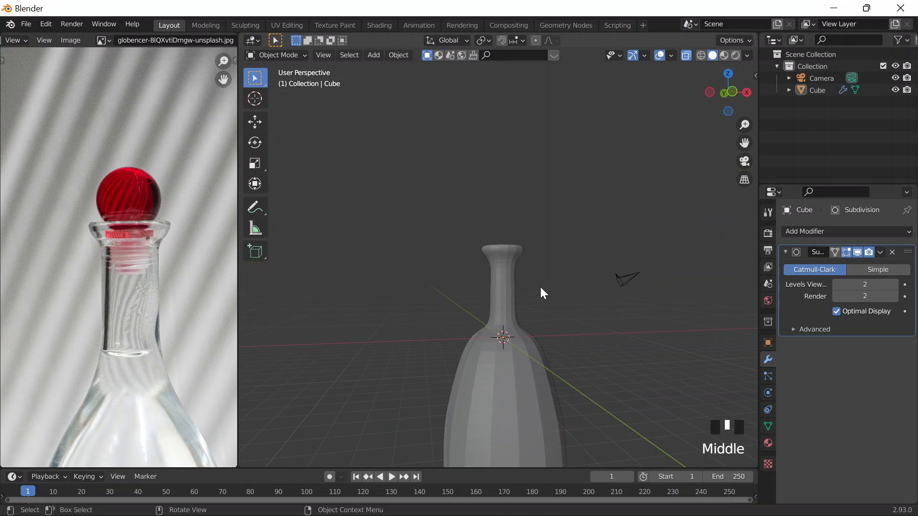
Add a mesh cylinder and raise it along Z until it sits just above the bottle's mouth.
scroll(120, 258, "up", 3)
middle_click_drag(527, 191, 502, 300)
scroll(574, 299, "up", 5)
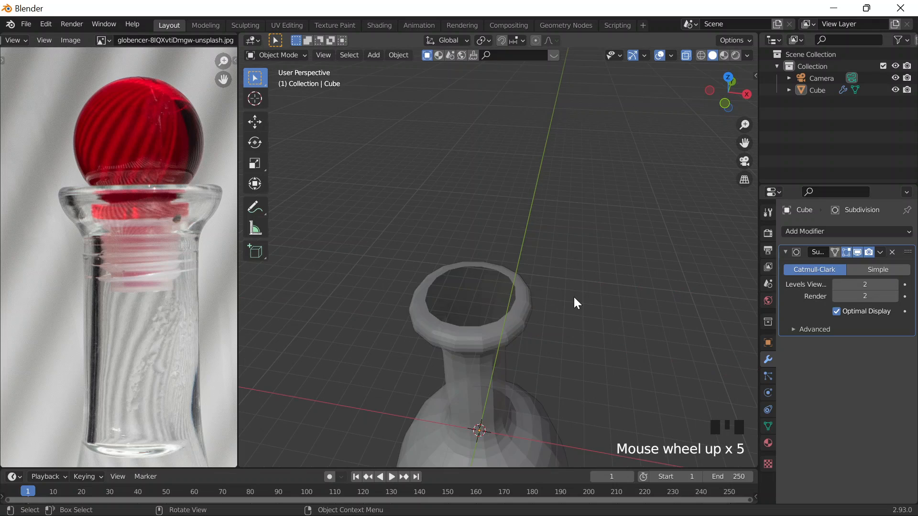
middle_click_drag(573, 299, 551, 260)
key("shift+a")
mouse_move(521, 255)
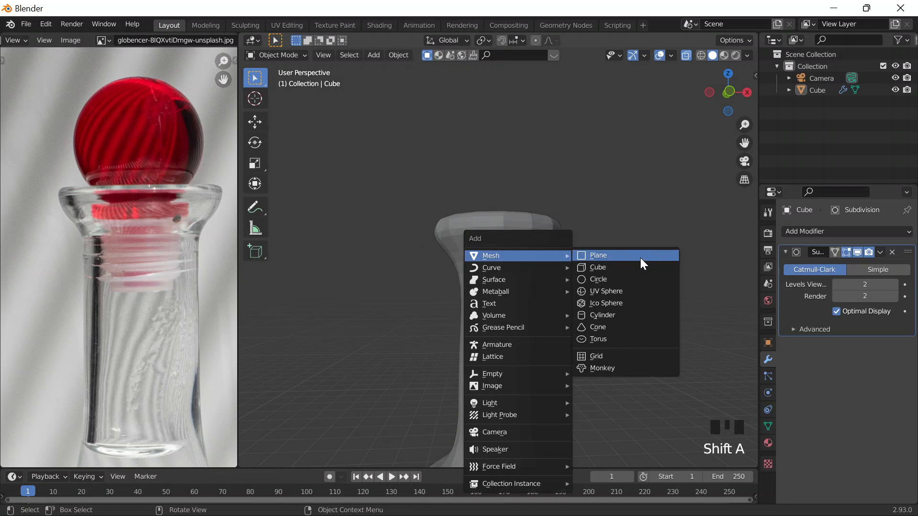
left_click(627, 315)
scroll(509, 253, "down", 3)
key("g")
key("z")
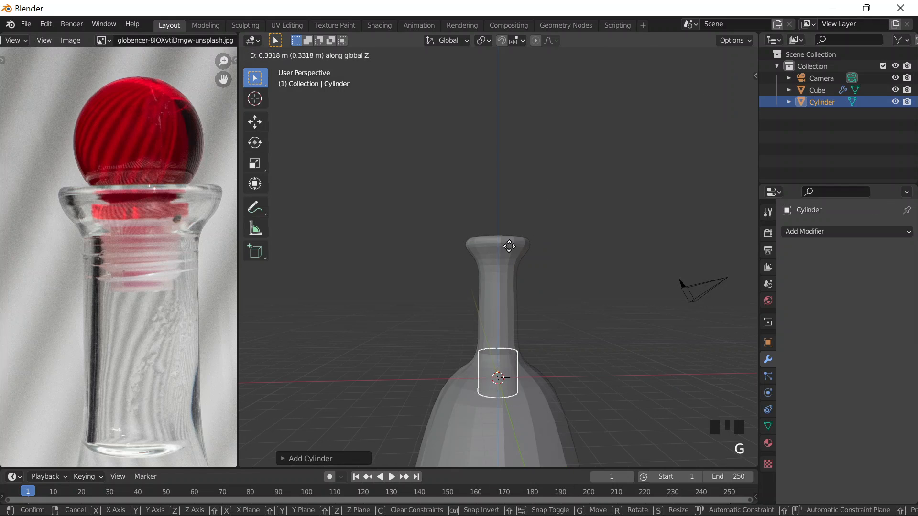
left_click(483, 82)
middle_click_drag(520, 210, 521, 254)
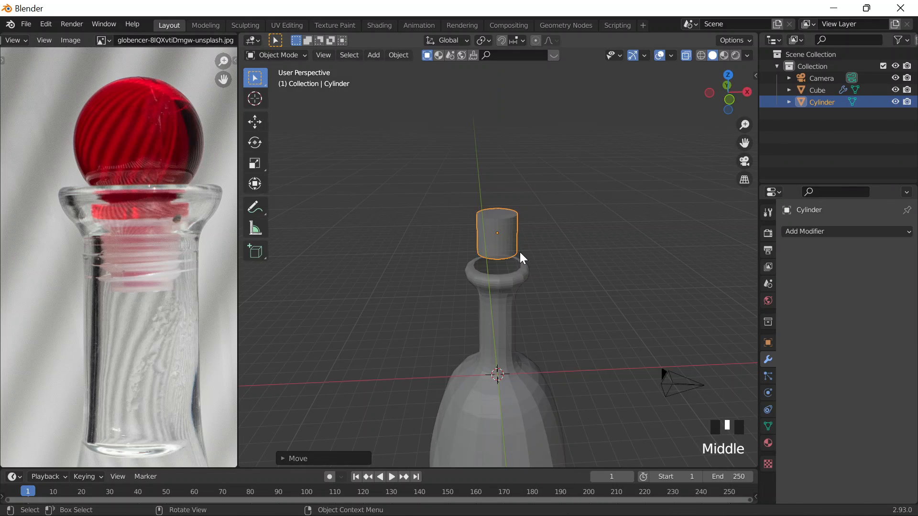
Turn off X-ray display and lower the cylinder about 2.2 m along Z into the bottle's mouth.
key("alt+z")
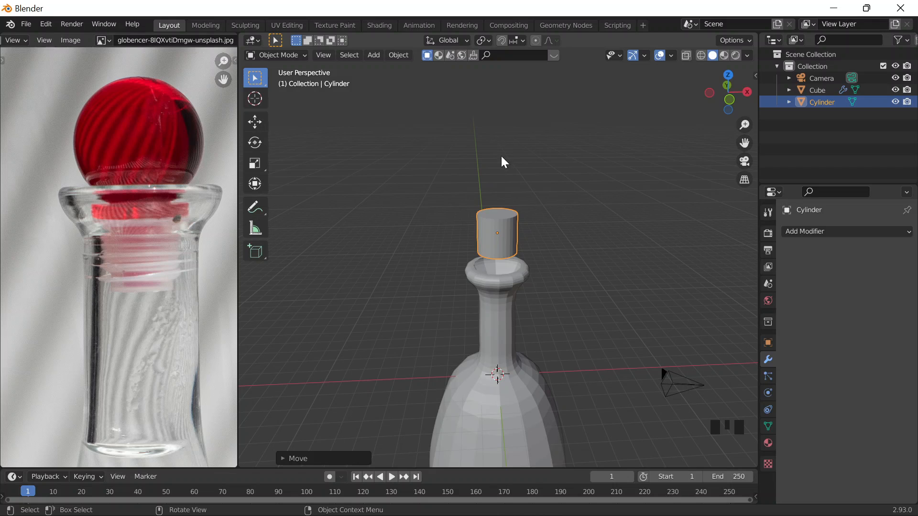
scroll(518, 249, "down", 1)
scroll(545, 292, "up", 3)
scroll(539, 320, "down", 1)
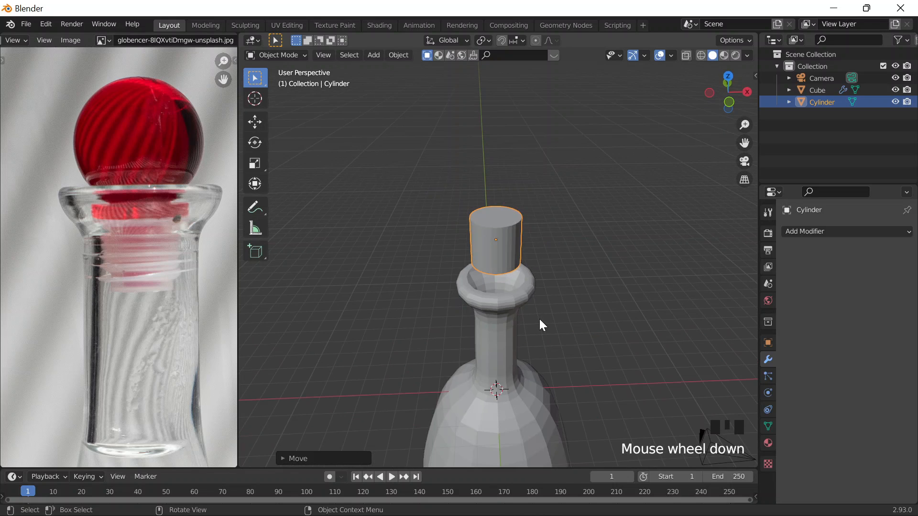
middle_click_drag(539, 321, 537, 278)
scroll(497, 217, "up", 2)
mouse_move(498, 217)
middle_mouse_down()
mouse_move(511, 326)
mouse_move(505, 219)
middle_mouse_up()
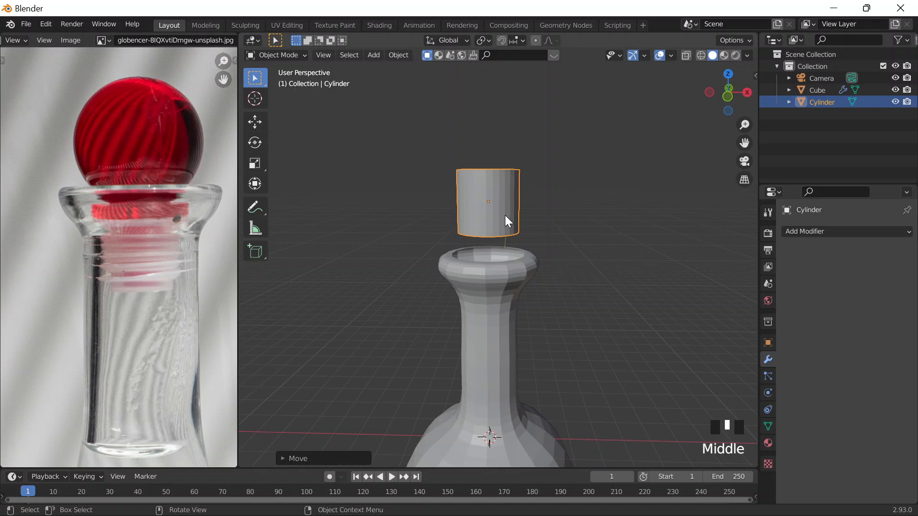
key("g")
key("z")
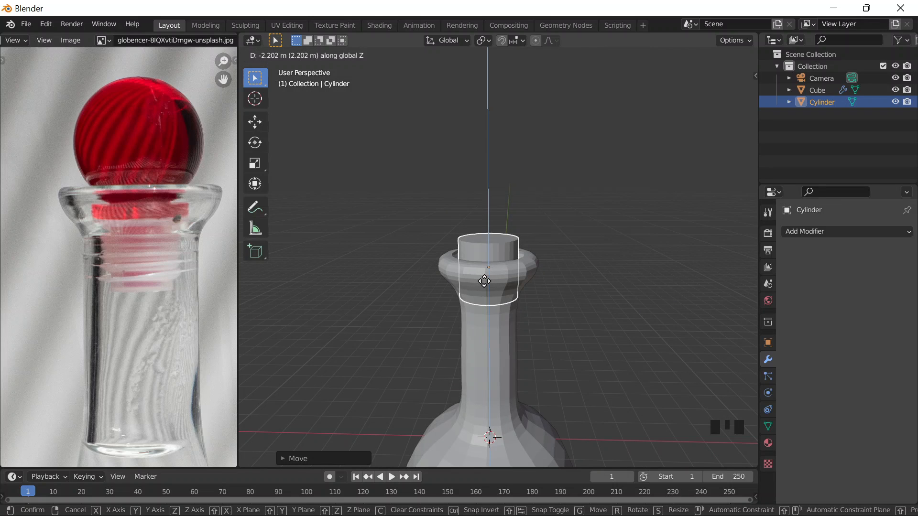
left_click(484, 281)
mouse_move(515, 324)
middle_mouse_down()
mouse_move(517, 292)
mouse_move(440, 312)
mouse_move(519, 306)
middle_mouse_up()
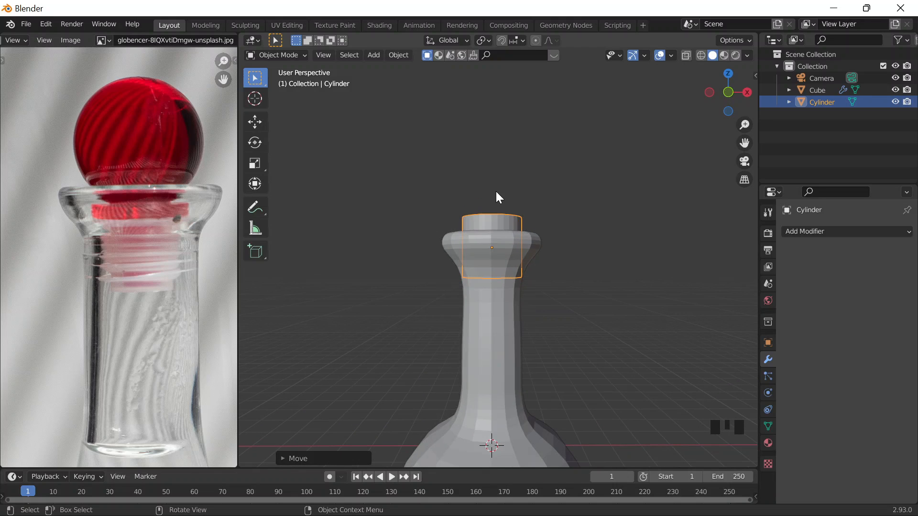
Select the cylinder's top face in Edit Mode and lower it about 0.53 m along Z.
key("Tab")
scroll(480, 254, "down", 2)
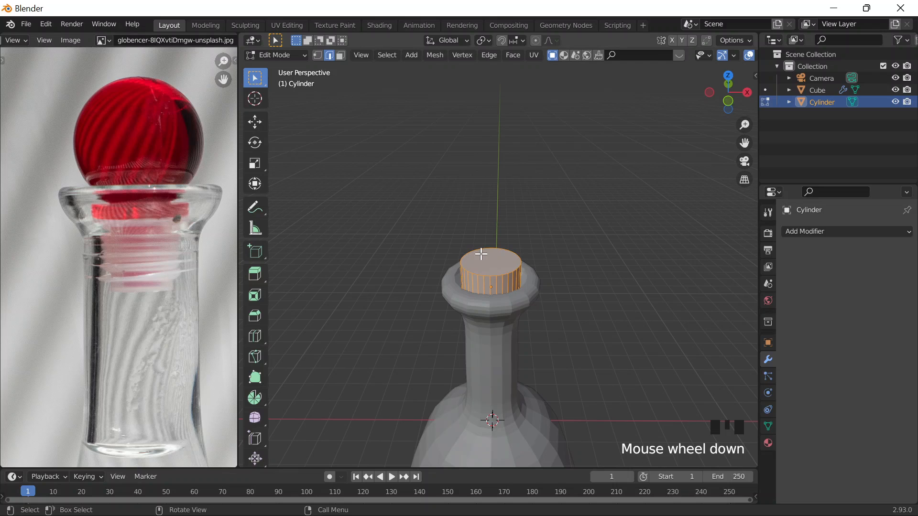
left_click(506, 283)
key("g")
key("z")
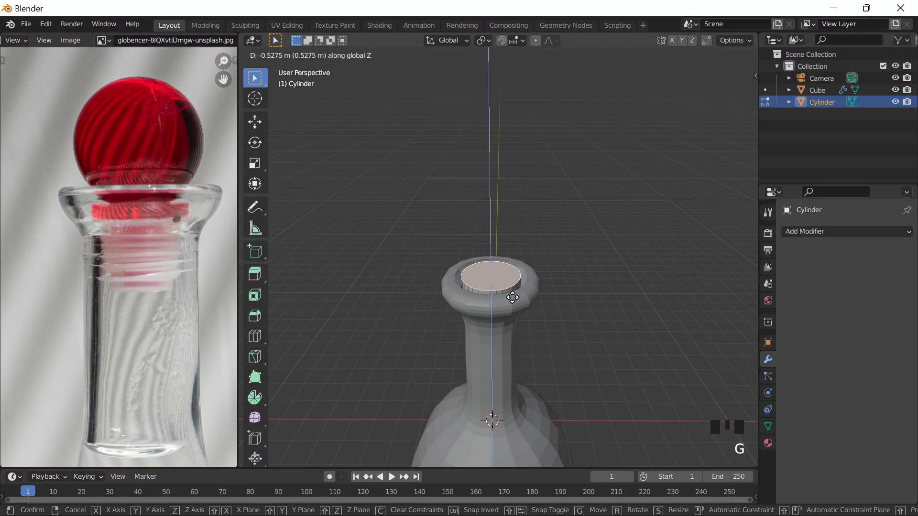
left_click(513, 297)
Display the model in see-through wireframe and try scaling the cylinder's top face outward.
middle_click_drag(565, 250, 671, 133)
scroll(693, 57, "down", 14)
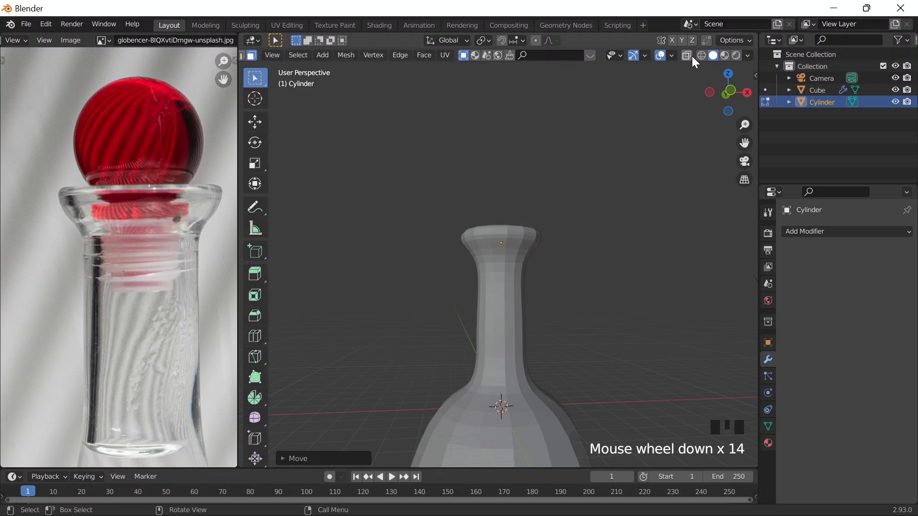
key("alt+z")
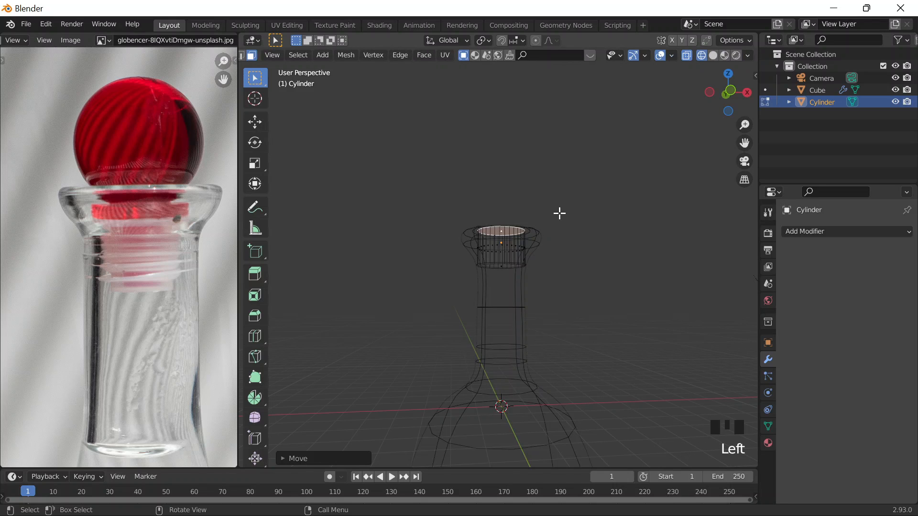
scroll(545, 256, "up", 3)
middle_click_drag(559, 197, 551, 228)
scroll(534, 289, "up", 1)
scroll(510, 250, "down", 1)
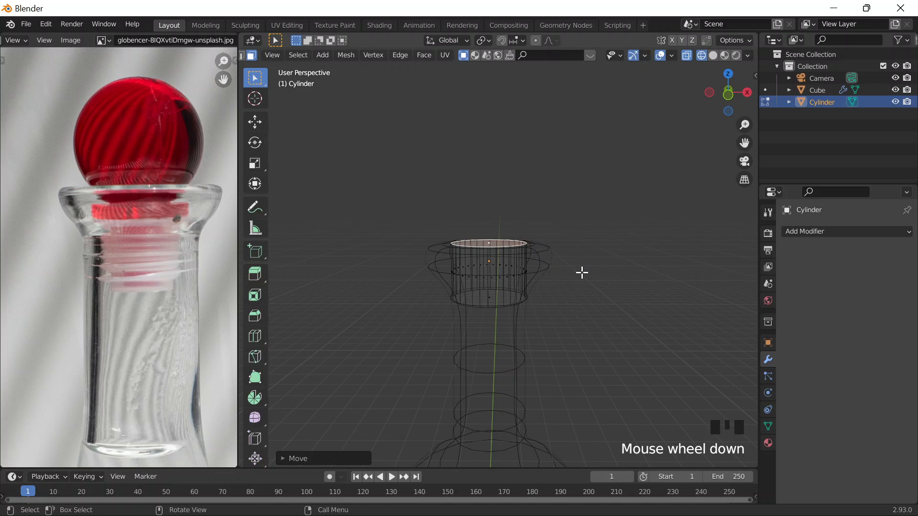
key("s")
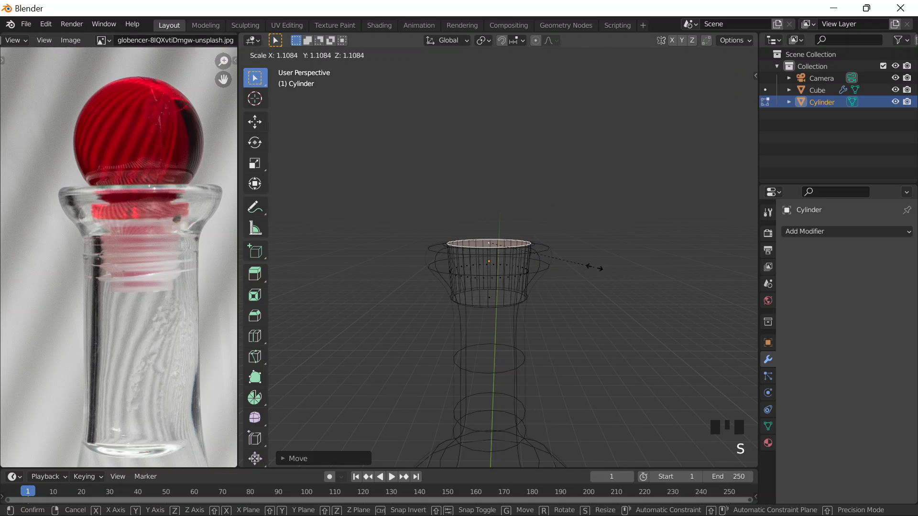
right_click(594, 268)
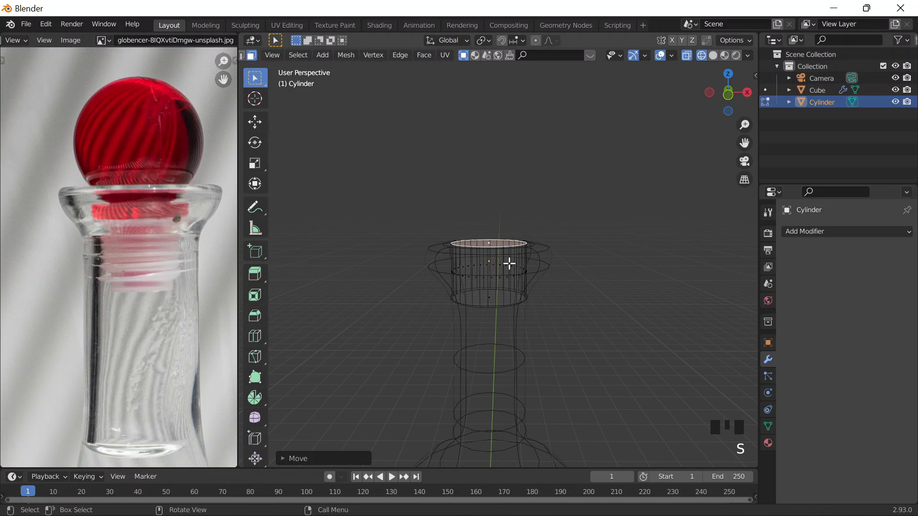
Add an edge loop around the cylinder and slide it up close to the top edge.
scroll(508, 266, "up", 2)
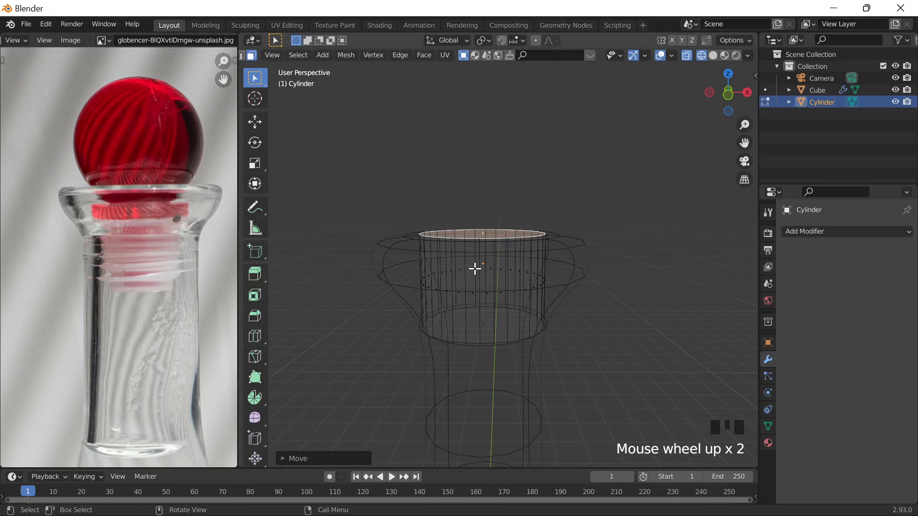
key("ctrl+r")
left_click(451, 252)
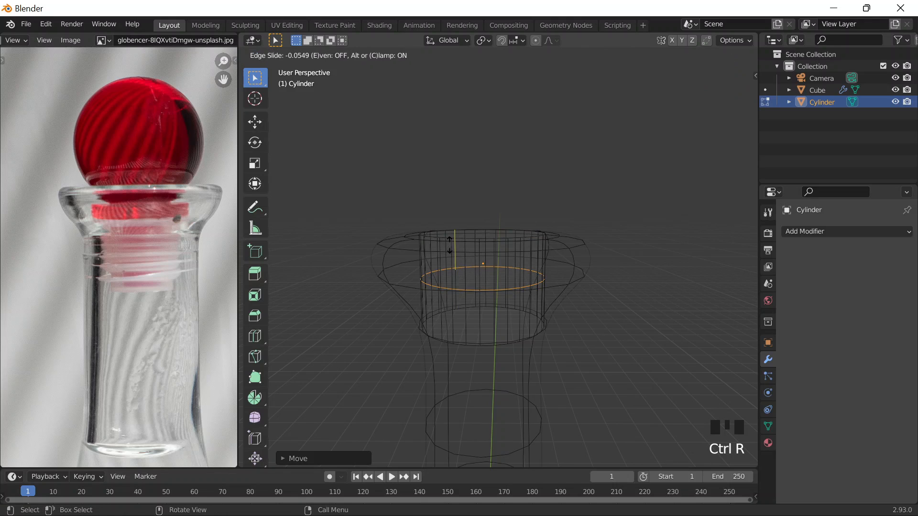
left_click(448, 213)
mouse_move(510, 262)
middle_mouse_down()
mouse_move(514, 238)
mouse_move(513, 246)
middle_mouse_up()
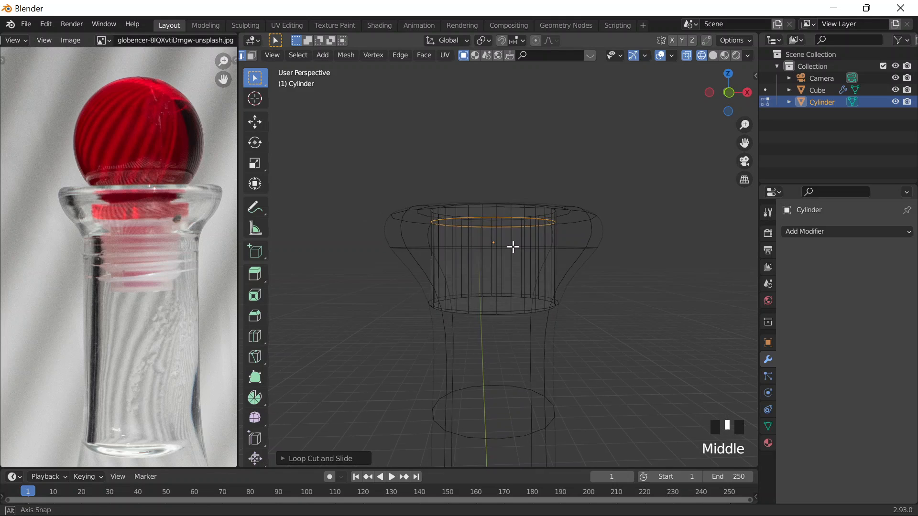
scroll(512, 246, "down", 1)
left_click_drag(408, 205, 600, 254)
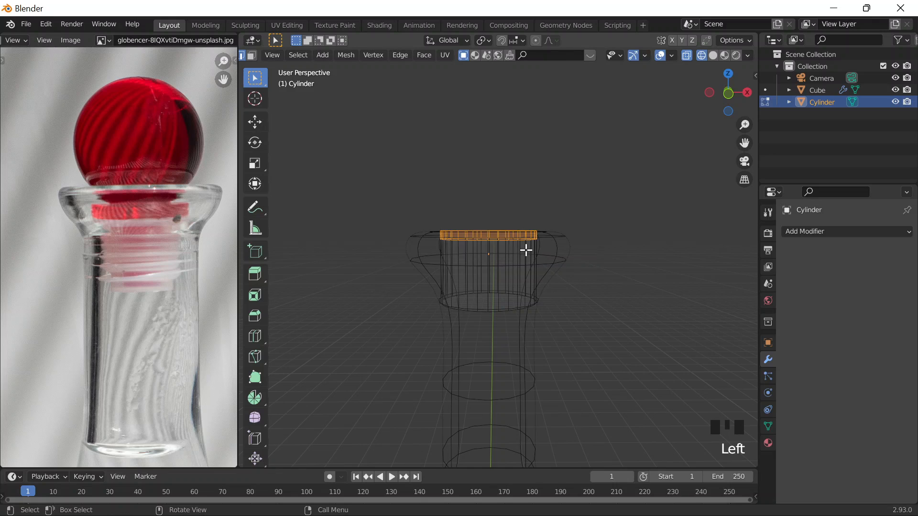
scroll(526, 249, "up", 2)
key("s")
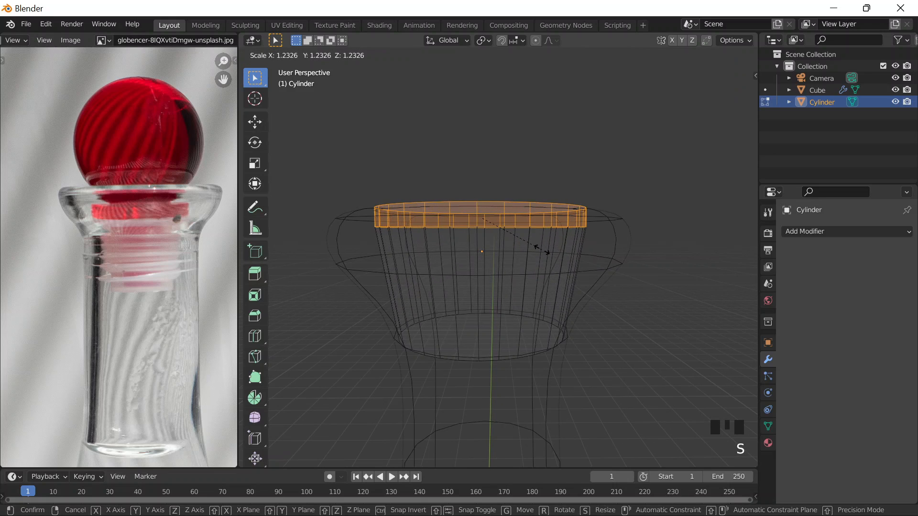
right_click(548, 252)
Add another edge loop within the cylinder's top band and scale everything above the lower loop outward about 1.2 times.
key("ctrl+r")
left_click(410, 224)
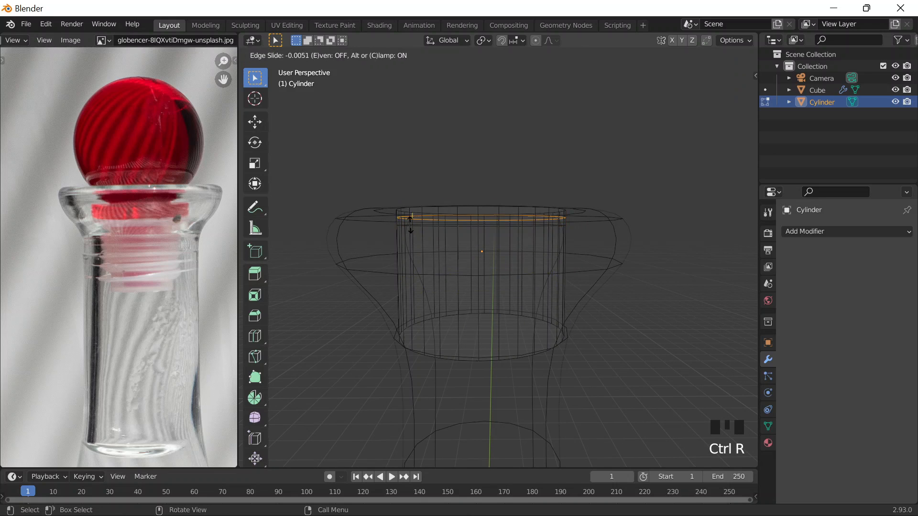
left_click_drag(360, 191, 575, 223)
key("s")
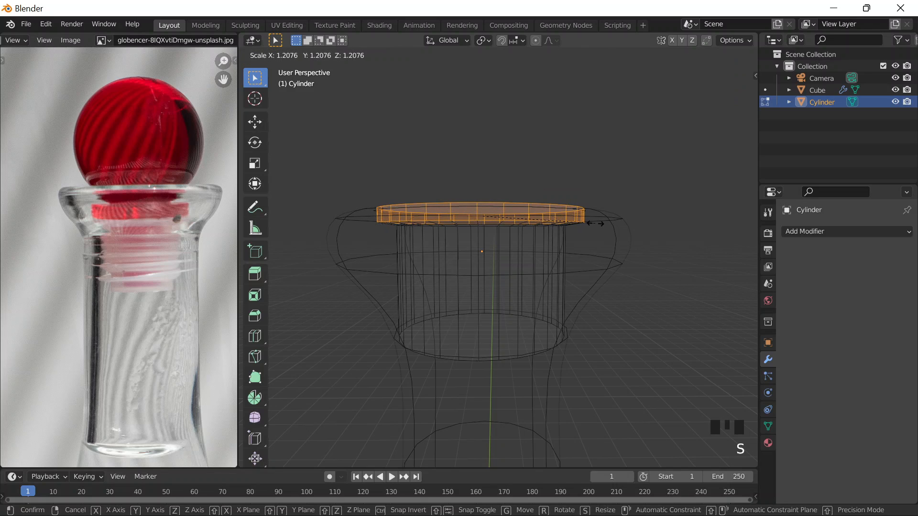
left_click(600, 223)
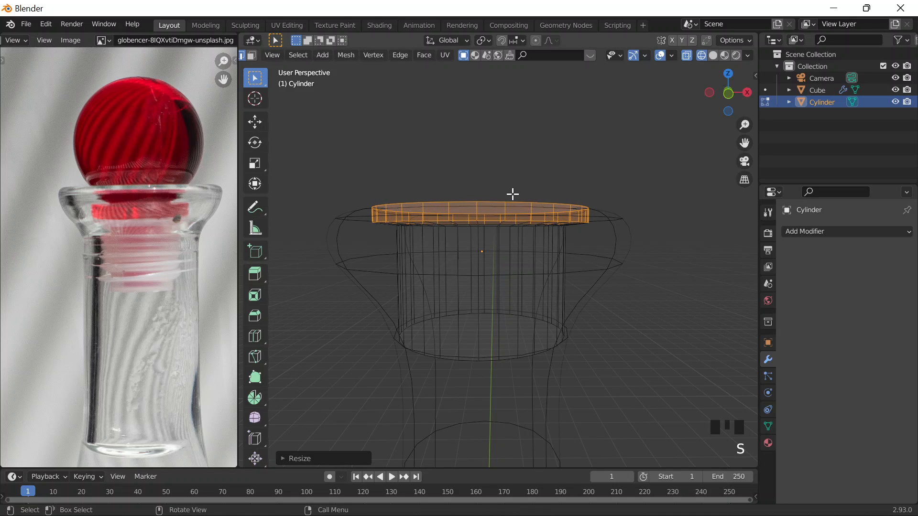
Extrude the cylinder's widened top face slightly upward and return to Object Mode.
middle_click_drag(512, 195, 491, 264)
left_click(491, 264)
key("3")
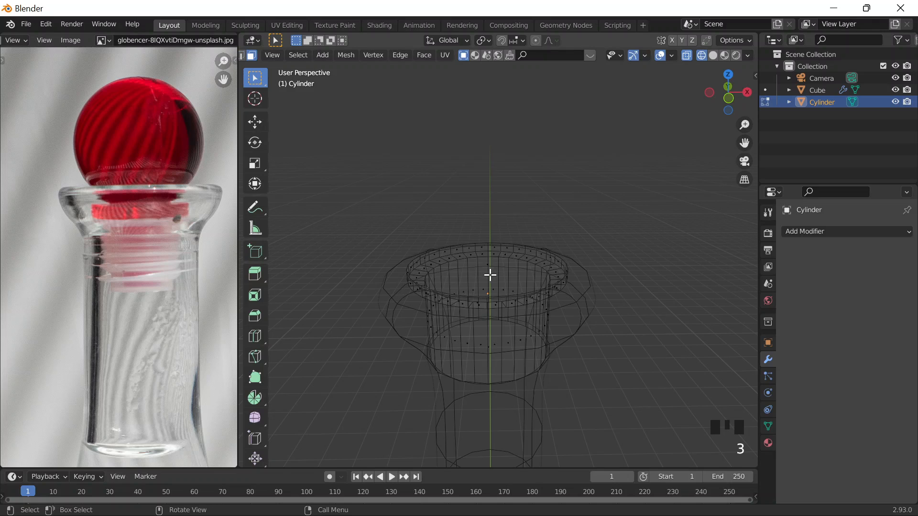
left_click(486, 268)
scroll(554, 302, "down", 1)
middle_click_drag(554, 302, 553, 281)
key("e")
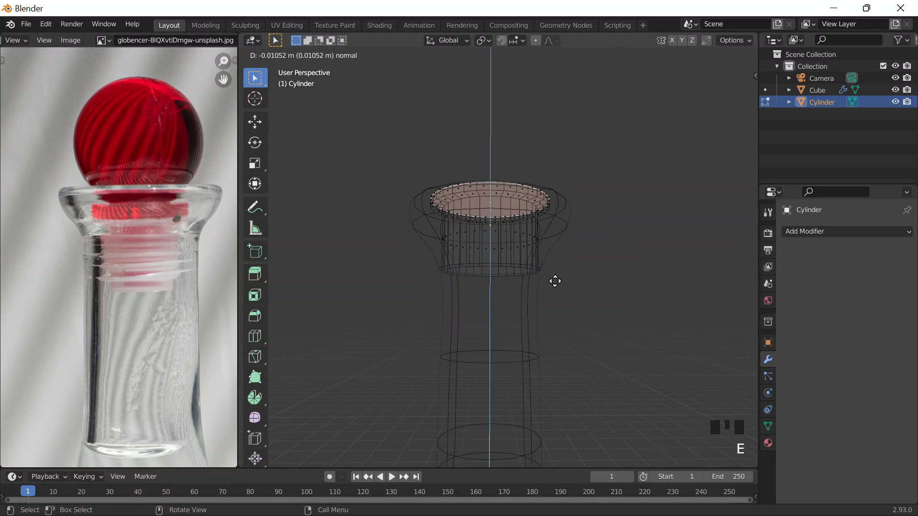
left_click(543, 256)
key("Tab")
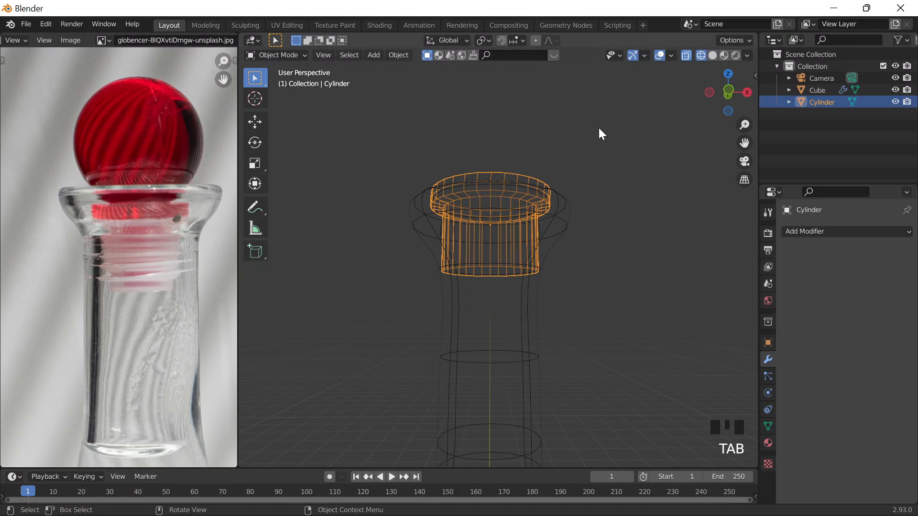
Switch to solid shading, scale the cylinder to about 0.8, and lower it slightly inside the bottle's mouth.
left_click(712, 55)
mouse_move(580, 225)
middle_mouse_down()
mouse_move(564, 270)
mouse_move(567, 287)
mouse_move(565, 262)
mouse_move(566, 300)
middle_mouse_up()
scroll(578, 230, "up", 2)
scroll(578, 234, "down", 2)
key("s")
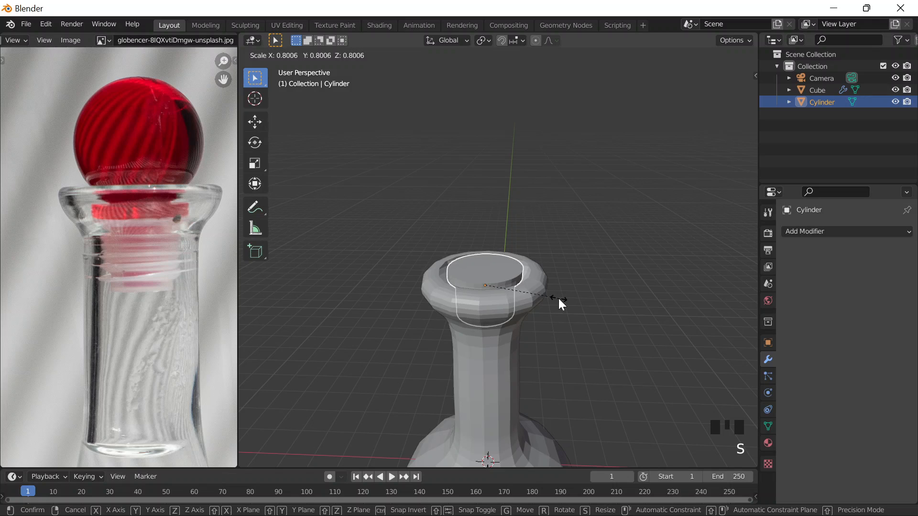
left_click(558, 298)
key("g")
left_click(558, 316)
middle_click_drag(555, 311, 545, 237)
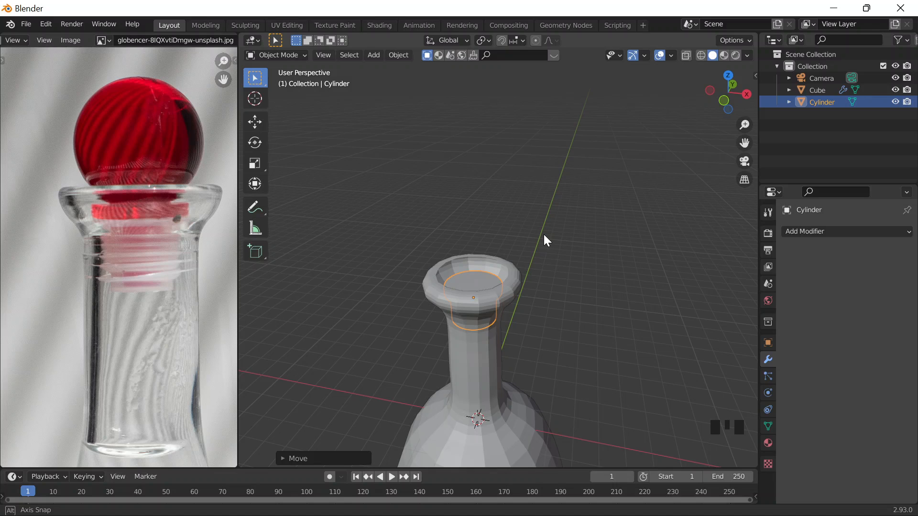
middle_click_drag(544, 234, 560, 209)
scroll(560, 209, "up", 2)
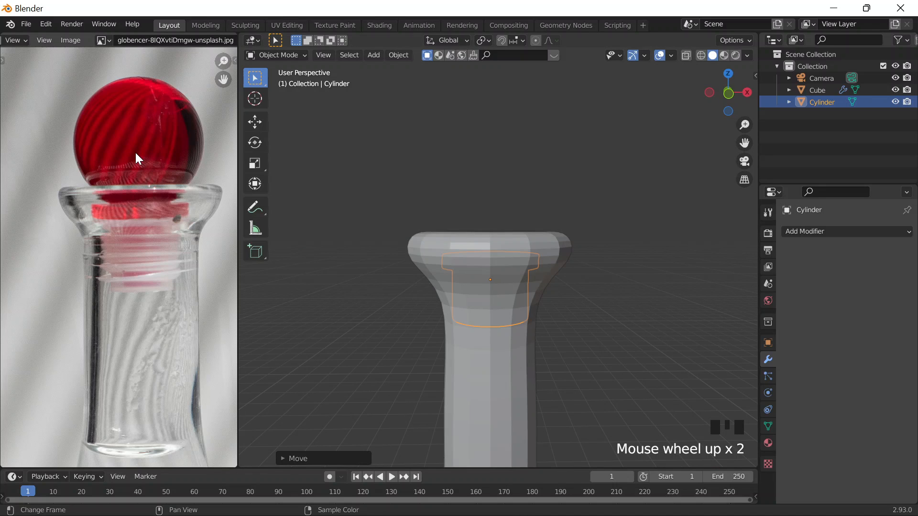
Add a UV sphere and move it up to rest on the cylinder in the bottle's mouth.
key("shift+a")
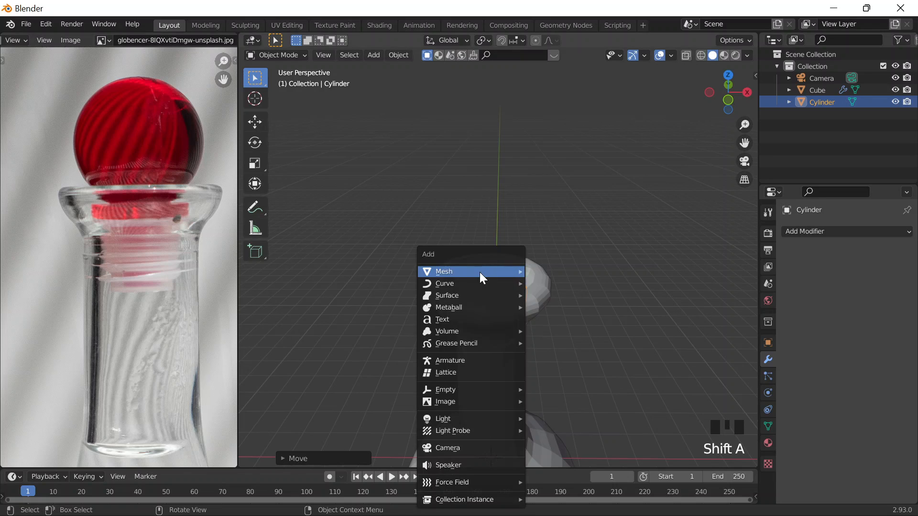
left_click(559, 308)
scroll(564, 294, "down", 7)
key("g")
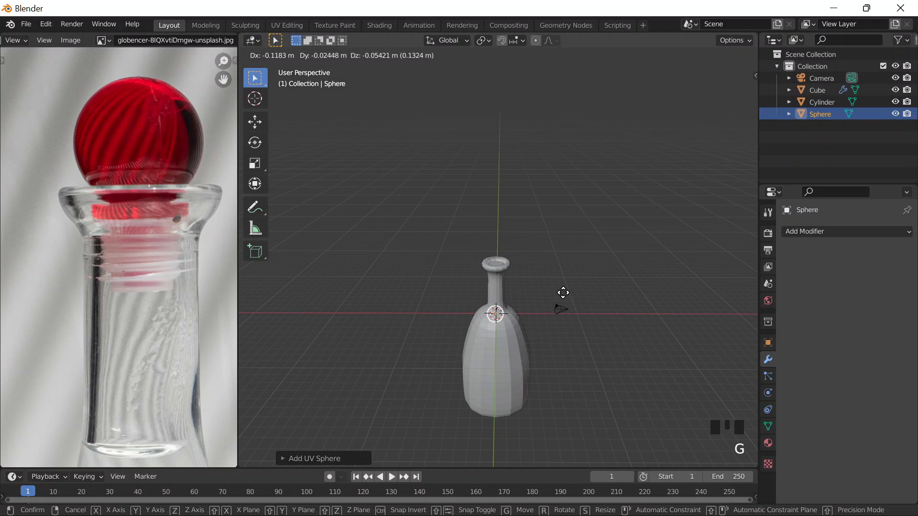
left_click(563, 293)
scroll(531, 253, "up", 6)
middle_click_drag(531, 253, 529, 257)
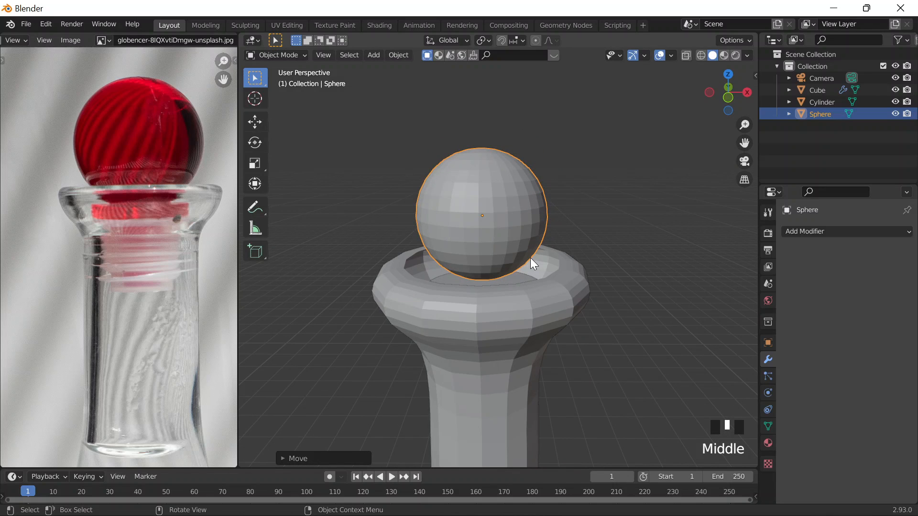
scroll(529, 258, "up", 2)
key("g")
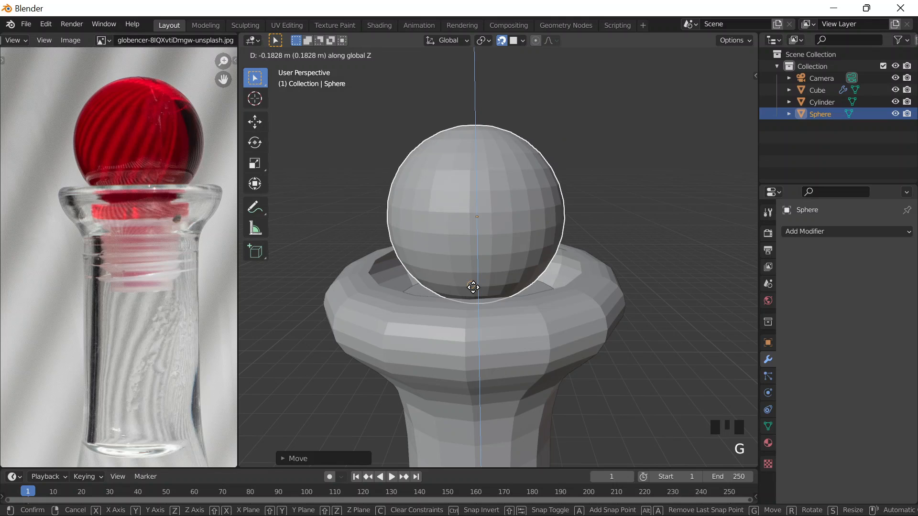
right_click(496, 172)
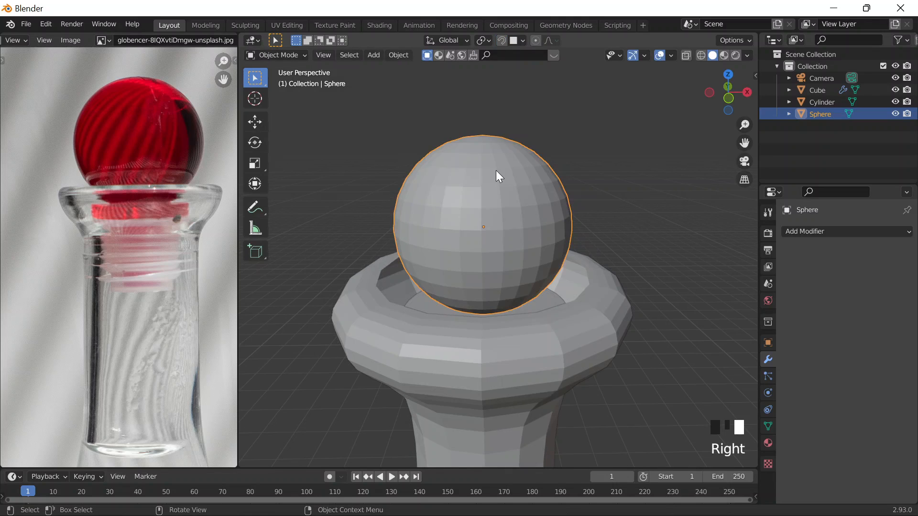
Apply smooth shading to the sphere and the cylinder.
right_click(497, 161)
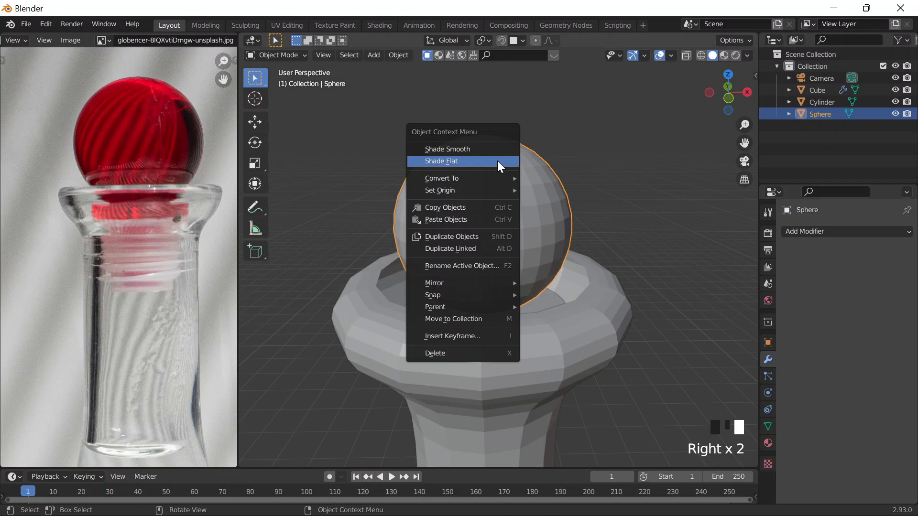
left_click(447, 149)
left_click(545, 296)
right_click(546, 297)
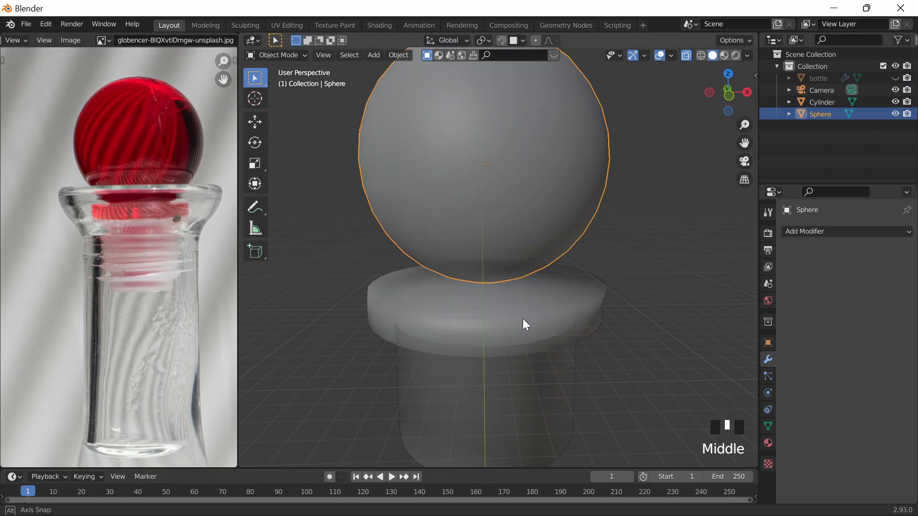
In Edit Mode, select the sphere's bottom faces from the front view and delete them.
key("Tab")
key("grave")
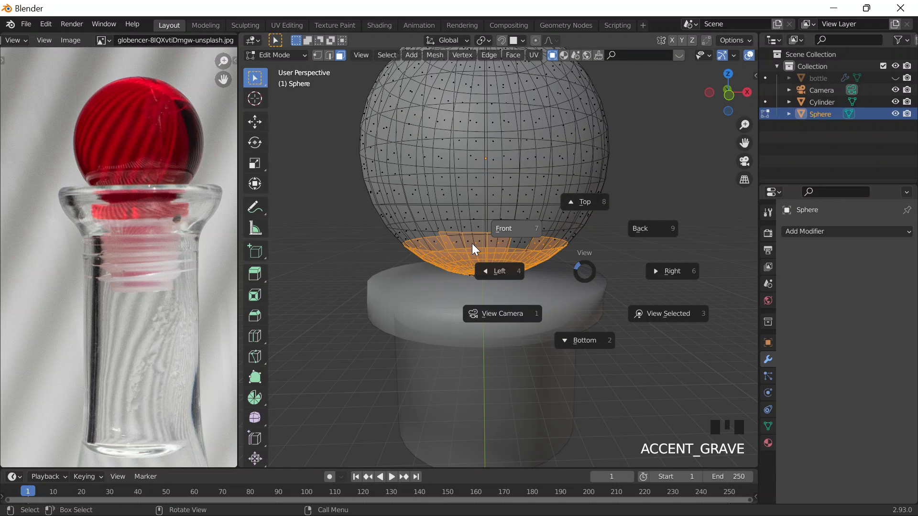
left_click(472, 243)
left_click_drag(426, 220, 564, 261)
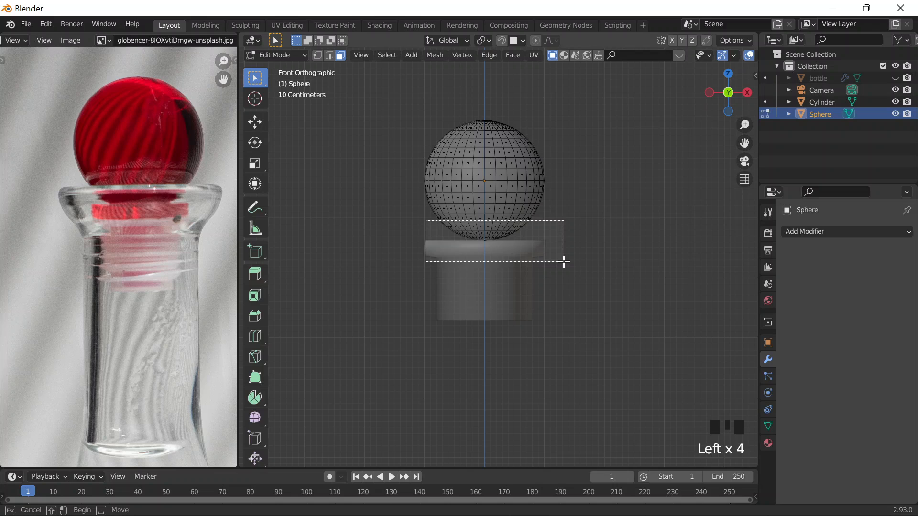
key("x")
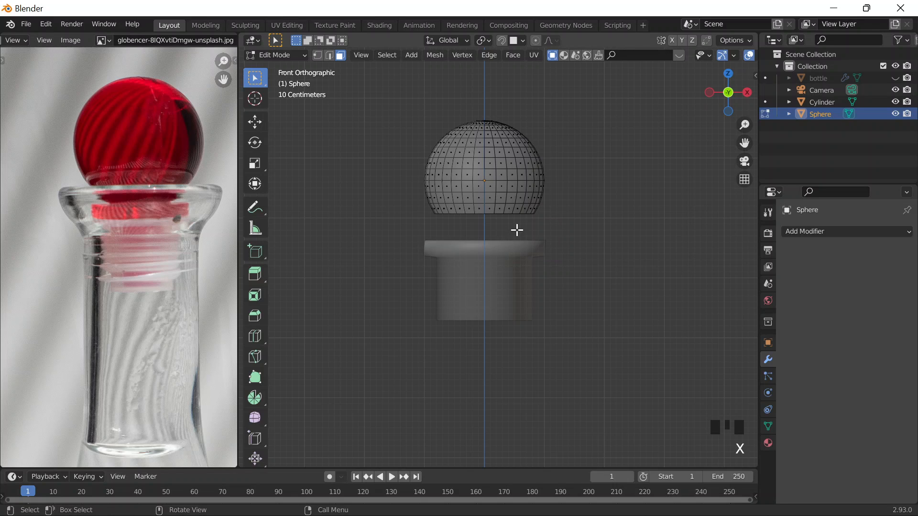
Enable snapping, lower the whole cut sphere mesh along Z into the cylinder's flange, and return to Object Mode.
key("a")
key("g")
key("z")
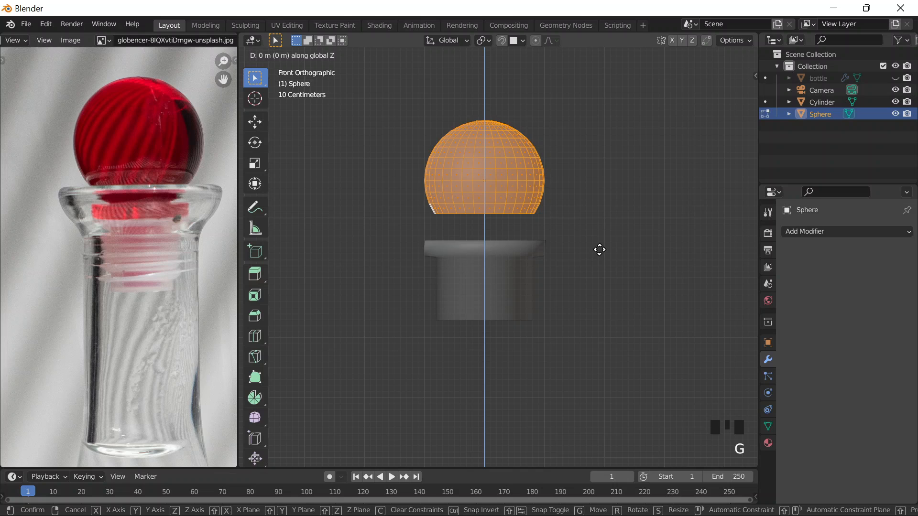
key("shift+Tab")
left_click(541, 177)
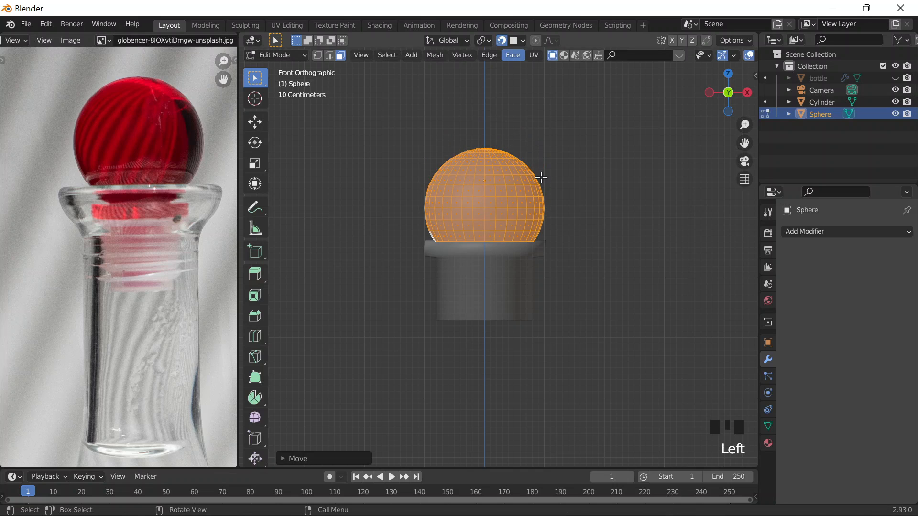
key("g")
key("z")
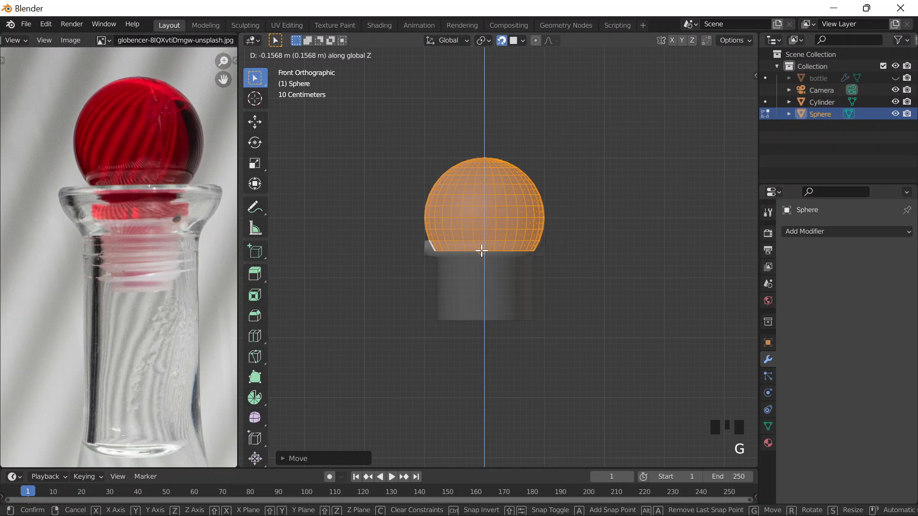
middle_click_drag(523, 211, 523, 231)
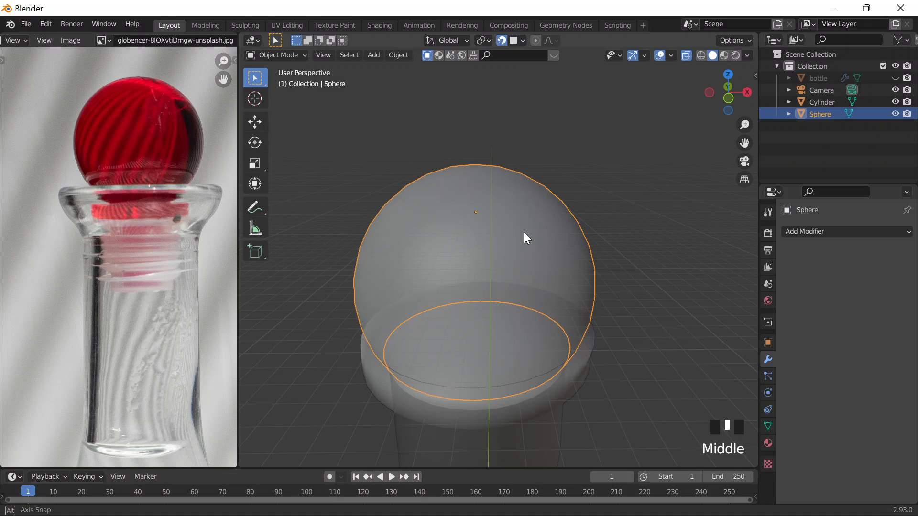
Raise the sphere along Z so its open rim rests on the cylinder's top face, and turn off X-ray.
key("g")
key("z")
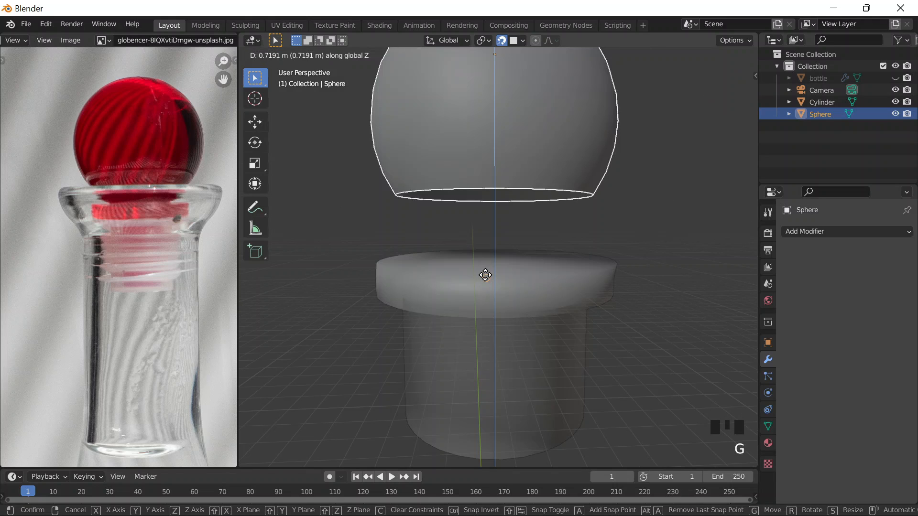
right_click(485, 276)
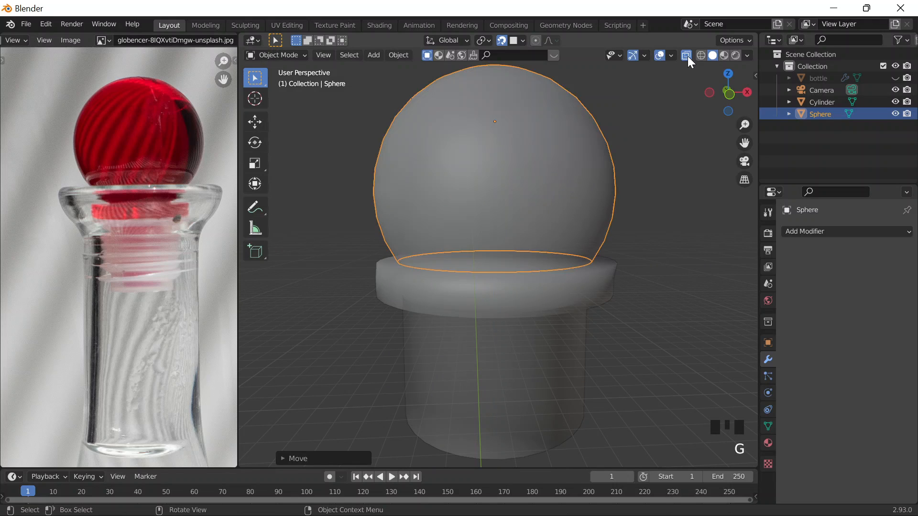
left_click(711, 56)
Undo the sphere's moves and the deletion of its bottom faces.
scroll(662, 109, "down", 2)
key("ctrl+z")
key("ctrl+z")
key("ctrl+z")
key("ctrl+z")
key("ctrl+z")
key("ctrl+z")
key("ctrl+z")
key("ctrl+z")
key("ctrl+z")
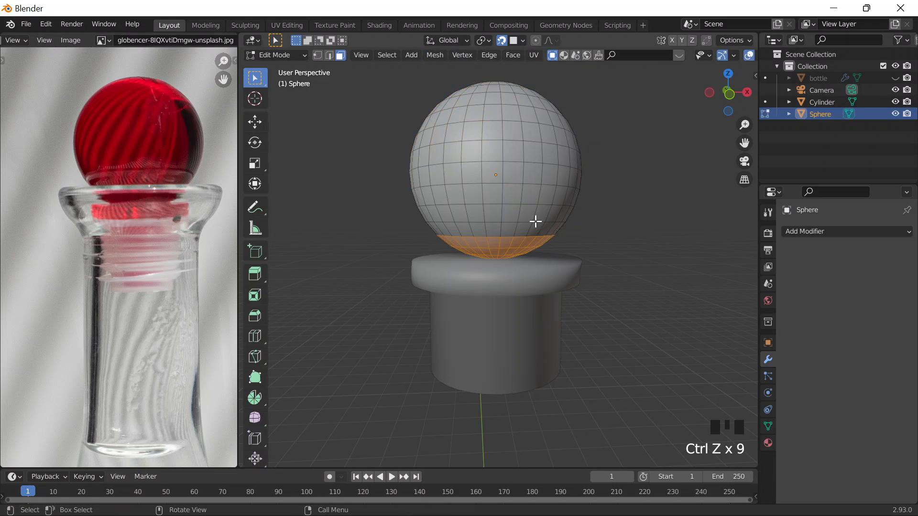
Turn on X-ray and, from the front view, select only the cap of faces at the very bottom of the sphere.
key("Tab")
key("Tab")
scroll(689, 61, "down", 13)
left_click(686, 55)
scroll(543, 272, "up", 2)
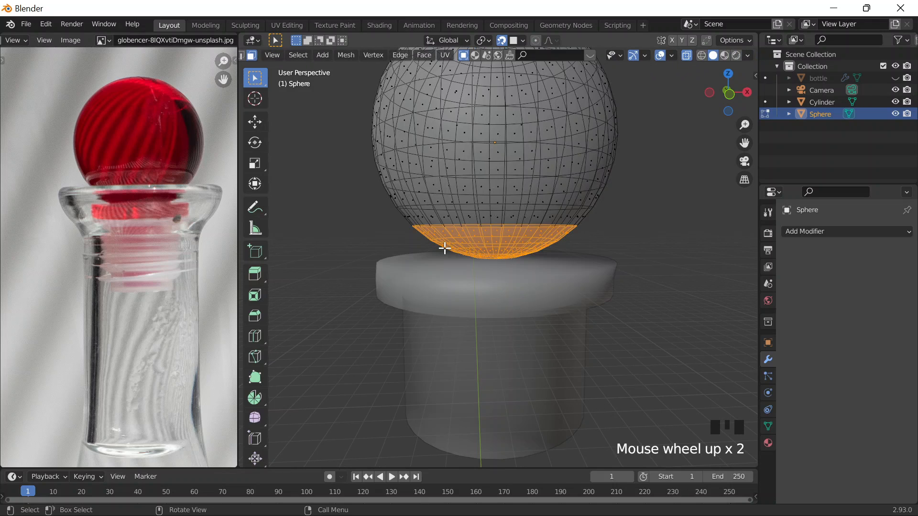
left_click(408, 260)
key("grave")
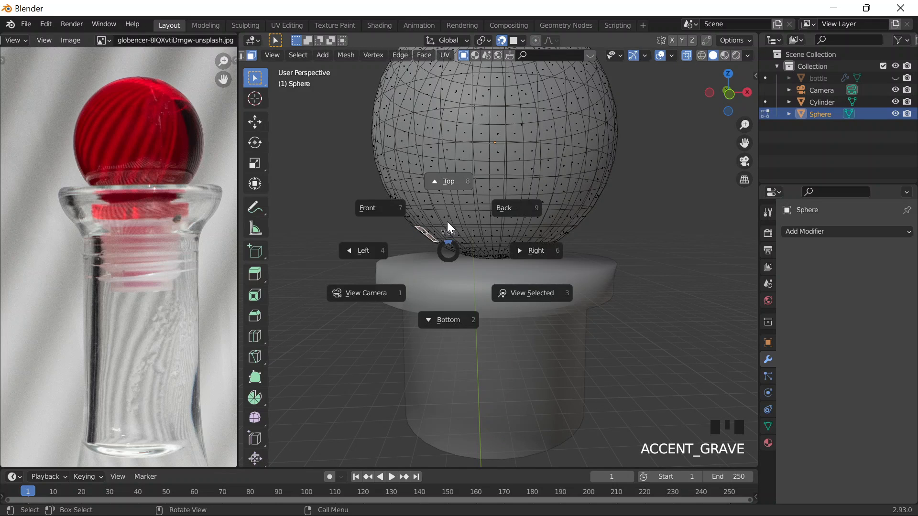
left_click(399, 206)
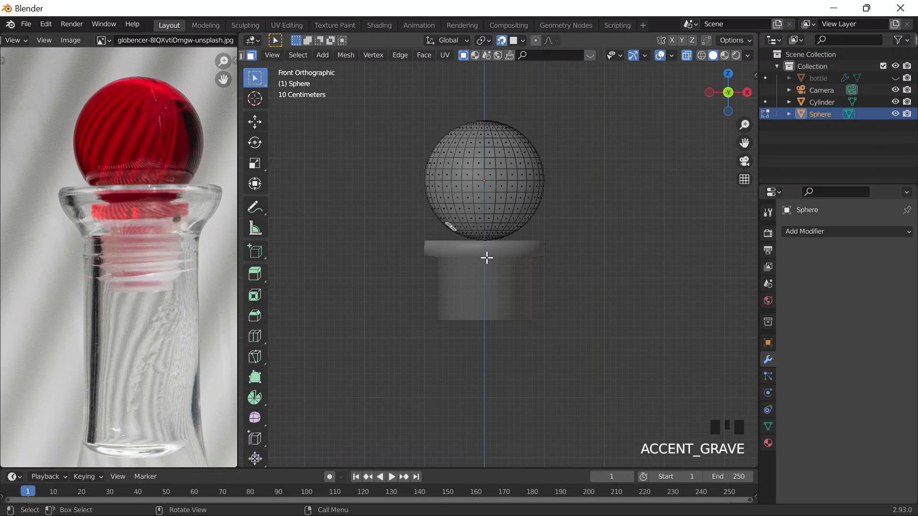
scroll(533, 231, "up", 2)
scroll(533, 231, "up", 3)
left_click(385, 199)
left_click(404, 192)
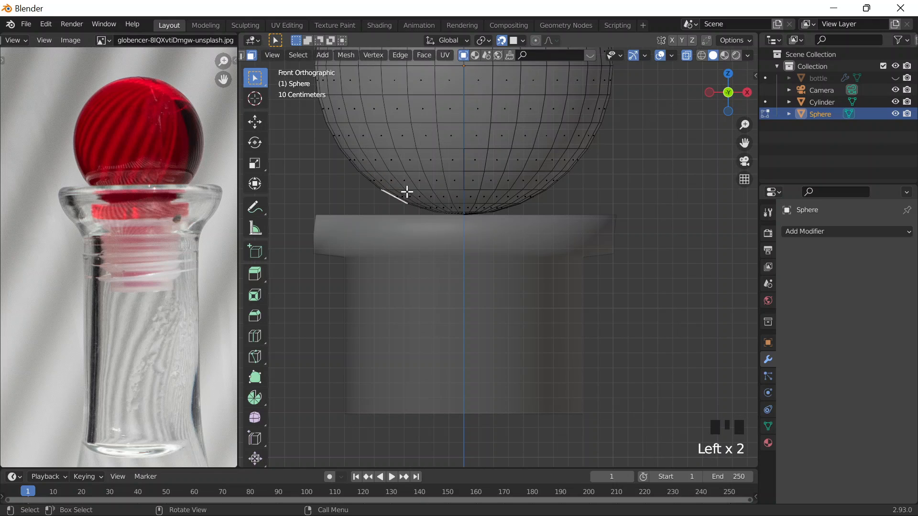
left_click_drag(365, 185, 573, 235)
Try deleting the selected bottom cap faces, and undo back to the intact sphere with the cap selected.
key("x")
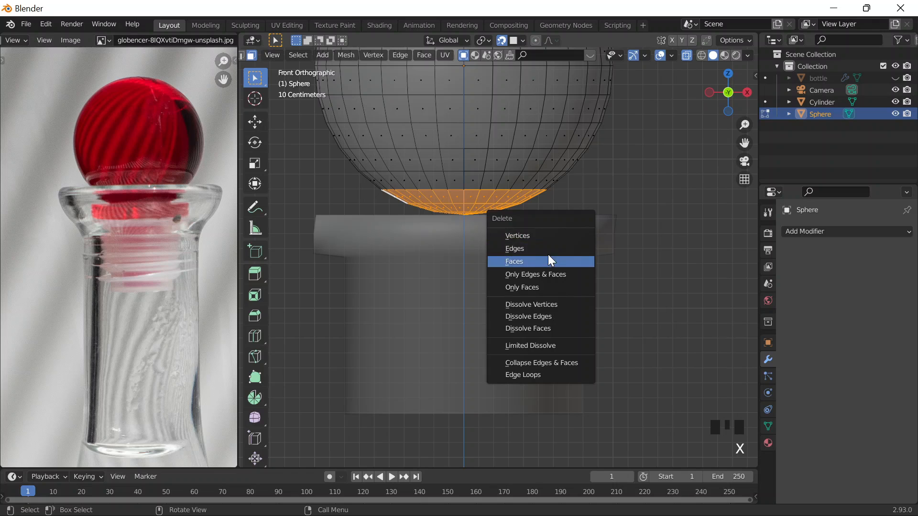
left_click(544, 239)
scroll(473, 213, "down", 3)
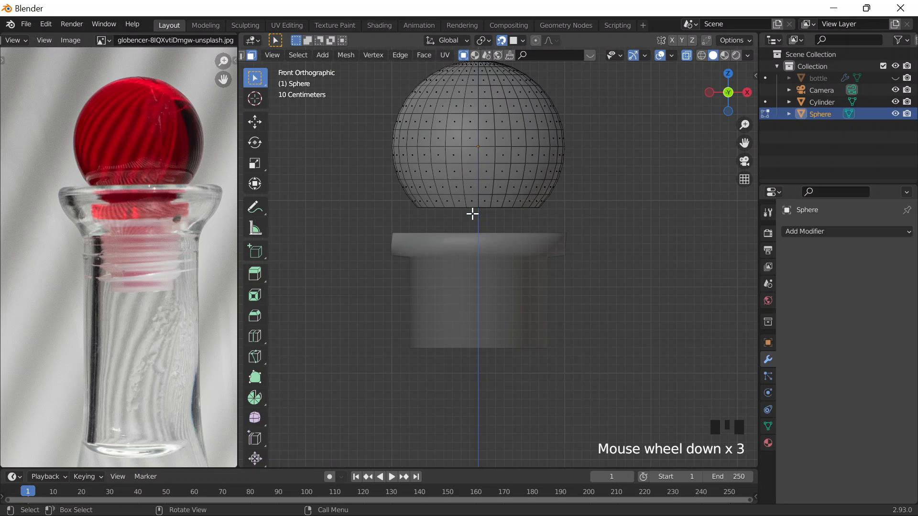
scroll(411, 150, "down", 2)
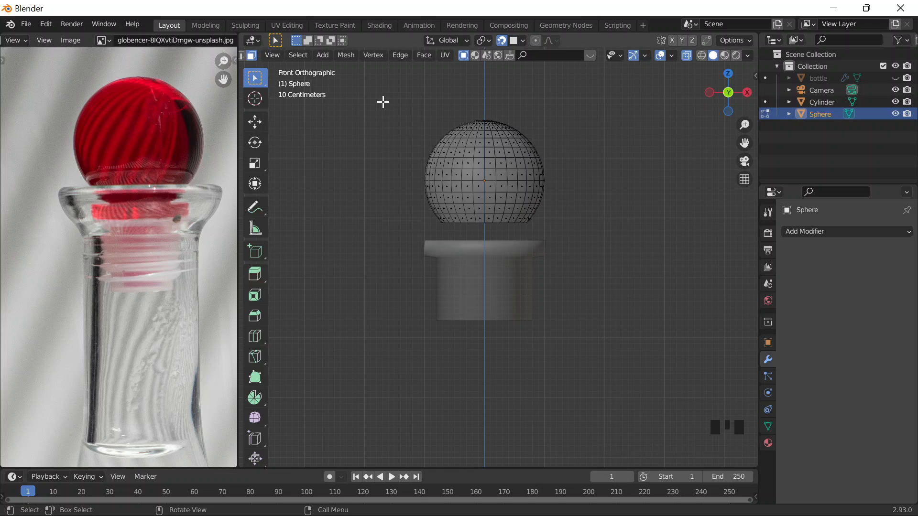
left_click_drag(383, 102, 555, 172)
key("ctrl+z")
key("ctrl+z")
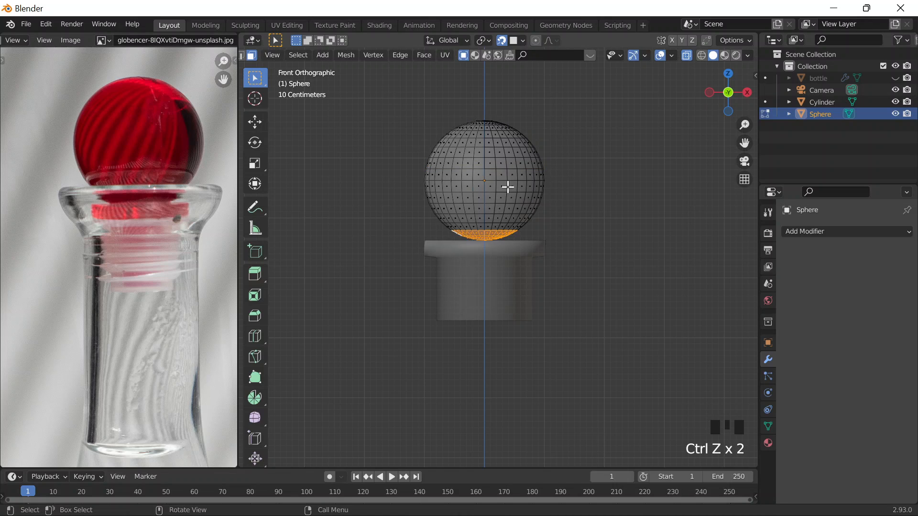
Scale the selected bottom cap of the sphere smaller and move it up about 0.15 m along Z.
scroll(485, 234, "up", 2)
key("s")
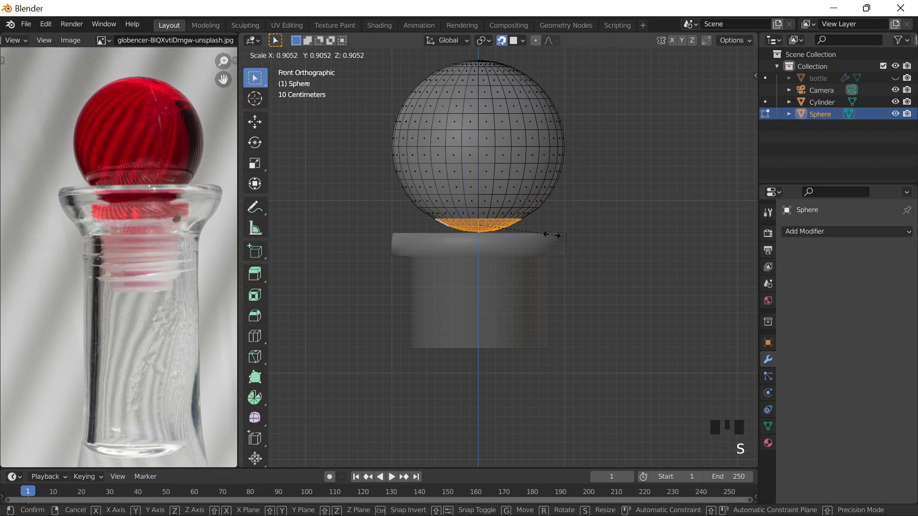
left_click(538, 232)
key("g")
key("z")
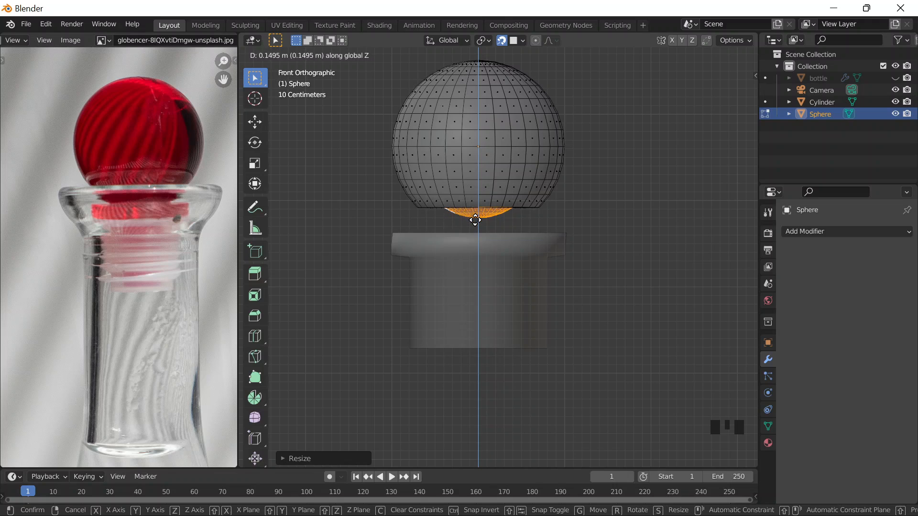
left_click(478, 218)
Turn off snapping and lower the selected bottom cap about 0.089 m along Z.
left_click(501, 40)
key("g")
key("z")
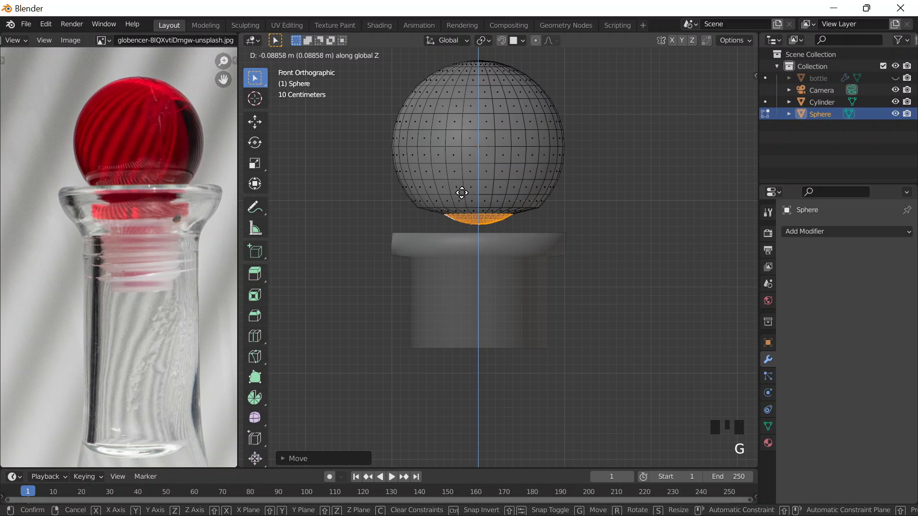
left_click(461, 193)
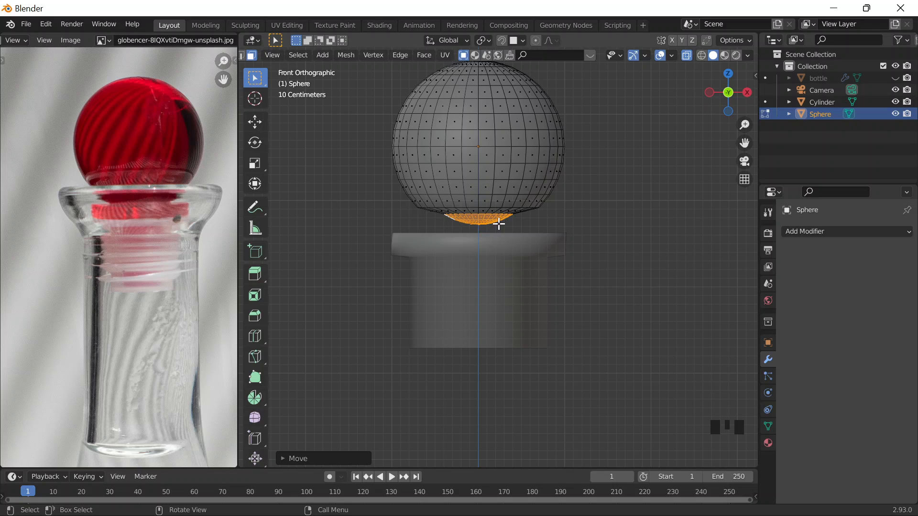
Delete the cap's vertices, and scale the sphere's lowest remaining rows of faces inward to about 0.9.
key("x")
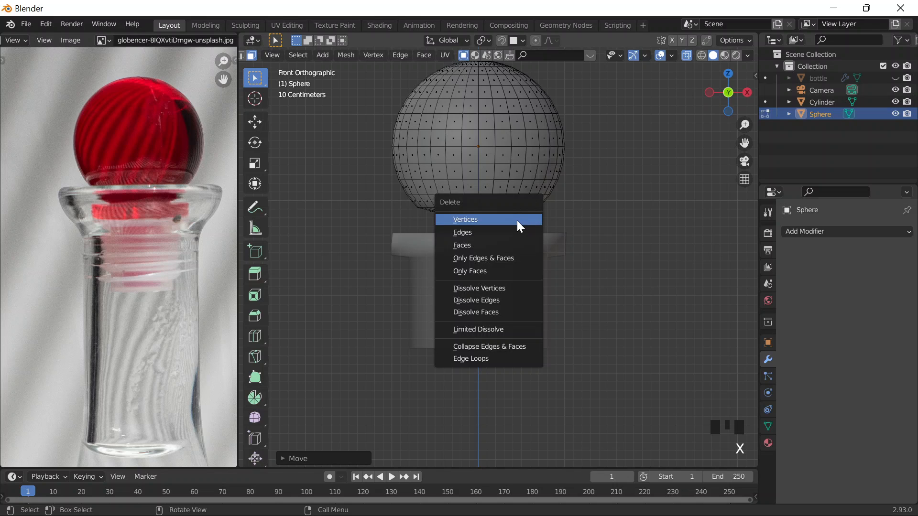
left_click(517, 224)
left_click_drag(391, 180, 619, 220)
key("s")
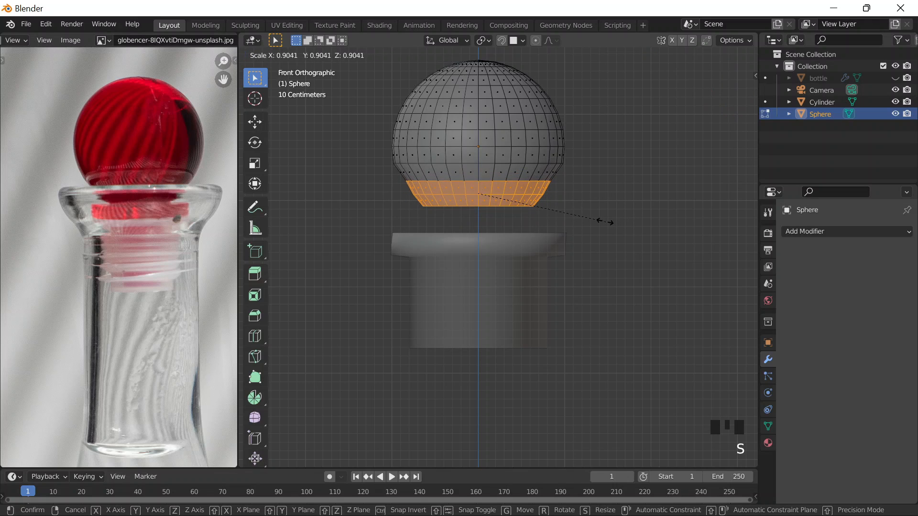
Enable proportional editing and scale the sphere's bottom face rows to about 0.95 with a proportional size of 0.91.
right_click(585, 232)
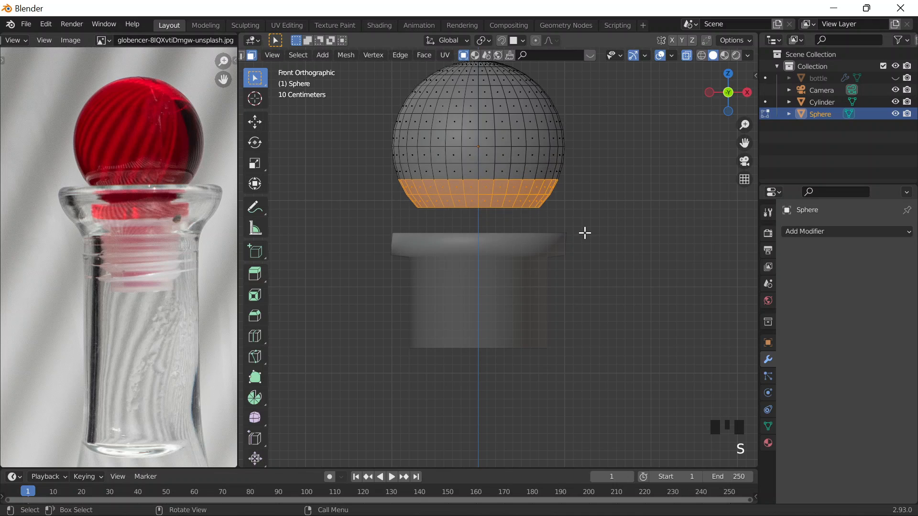
left_click(535, 40)
left_click(574, 161)
left_click_drag(382, 189, 594, 225)
key("s")
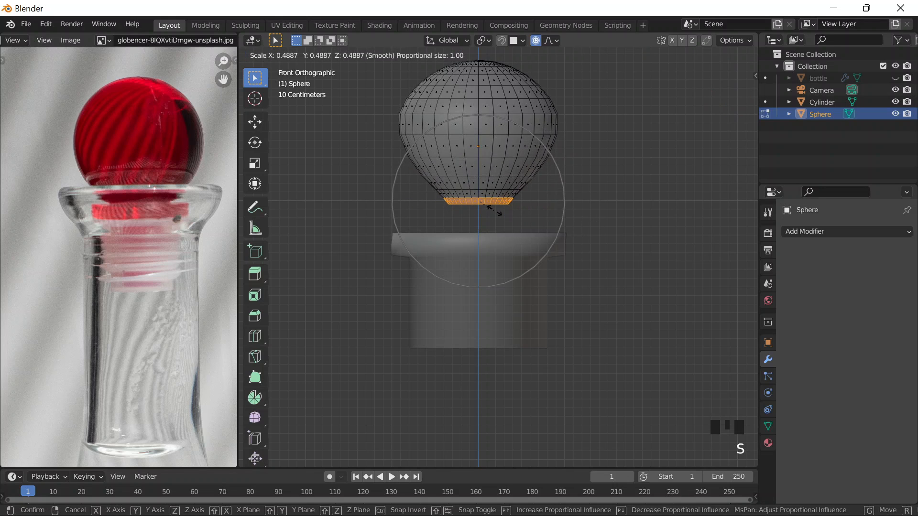
scroll(506, 208, "down", 9)
scroll(505, 206, "up", 16)
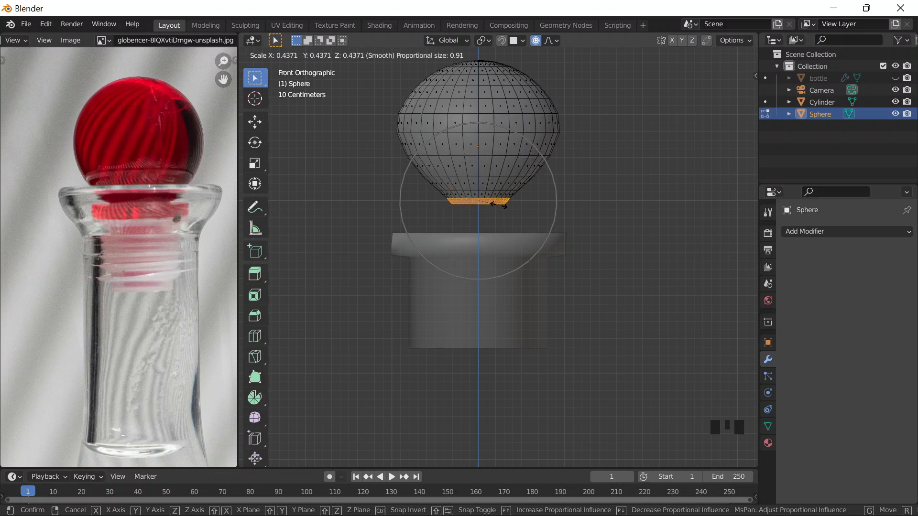
scroll(512, 207, "down", 6)
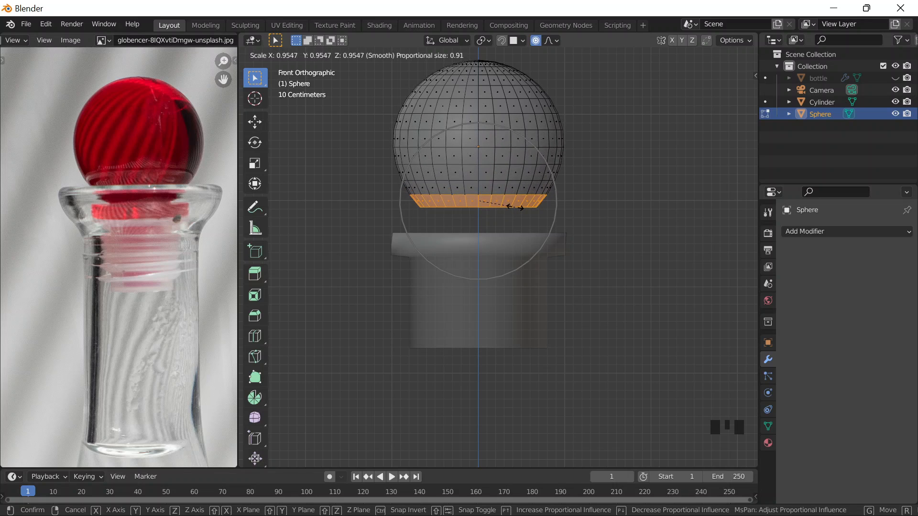
left_click(512, 205)
Try scaling the few faces at the sphere's lower-left edge with a proportional size of 0.47.
left_click(410, 205)
left_click_drag(399, 185, 434, 213)
key("s")
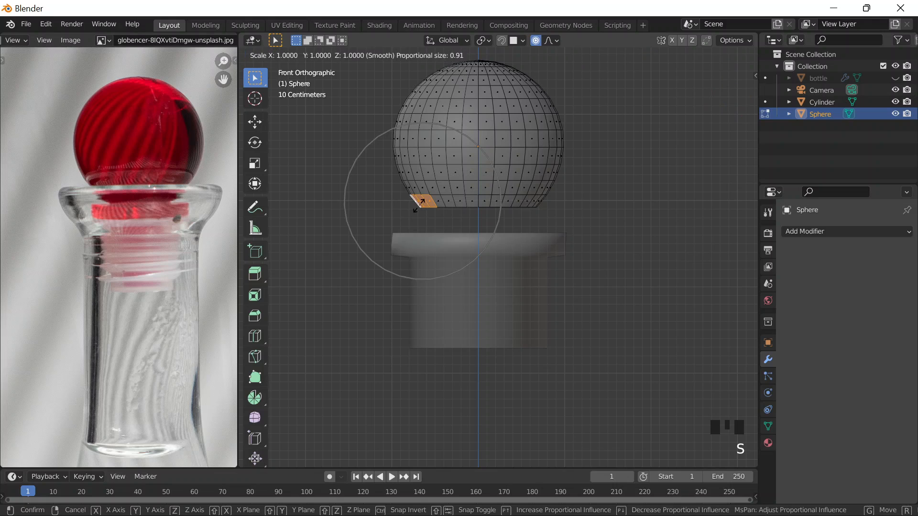
scroll(421, 204, "up", 6)
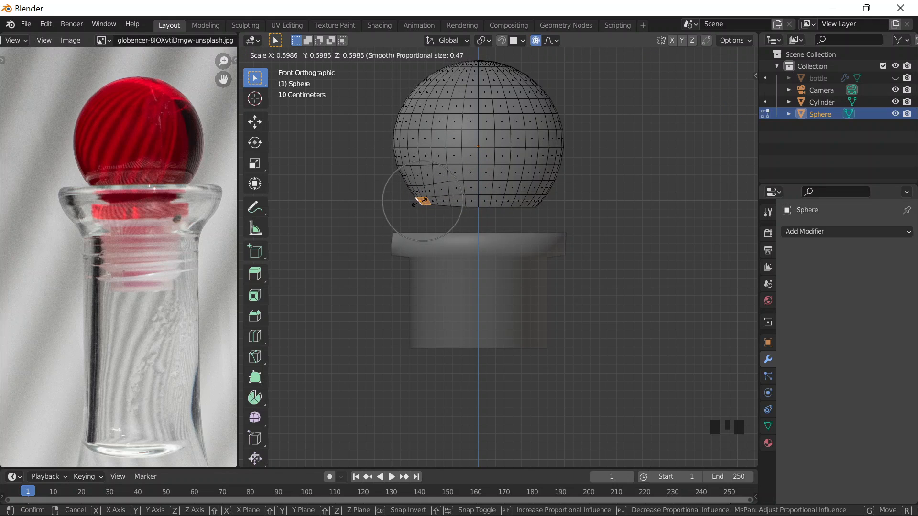
left_click(421, 201)
Examine where the stopper meets the bottle neck in the reference photo and compare it with the sphere's bottom faces.
scroll(111, 197, "up", 3)
middle_click_drag(110, 197, 88, 229)
left_click(472, 201)
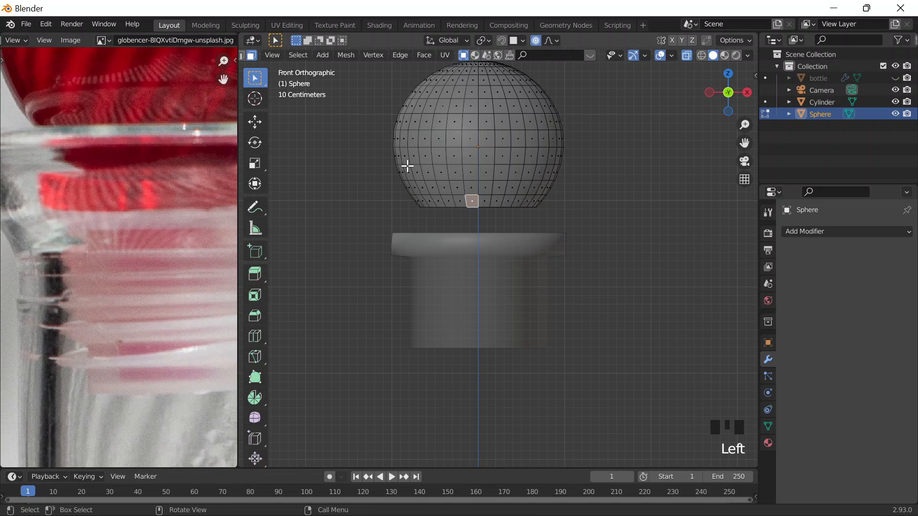
left_click(449, 211)
scroll(485, 213, "down", 1)
scroll(480, 219, "up", 3)
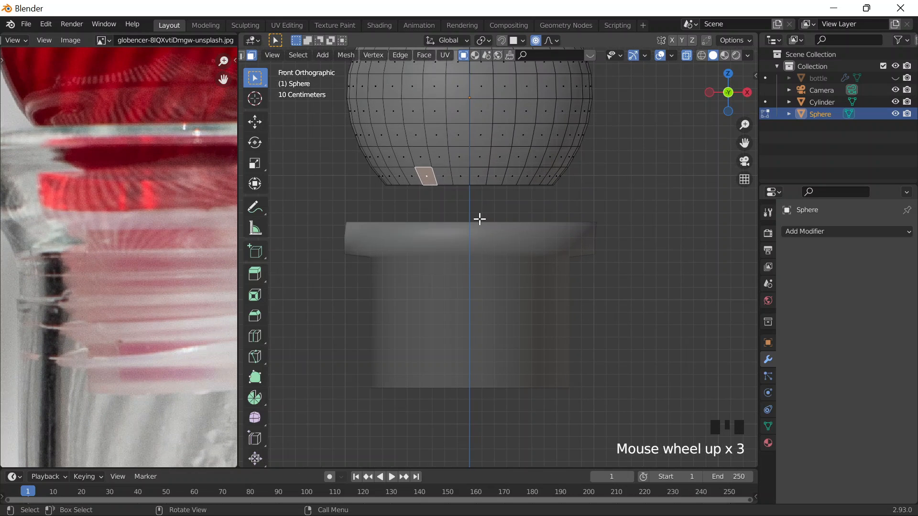
scroll(476, 215, "down", 1)
Undo the edits to the sphere's bottom until its full round shape is restored.
key("ctrl+z")
key("ctrl+z")
key("ctrl+z")
key("ctrl+z")
key("ctrl+z")
key("ctrl+z")
key("ctrl+z")
key("ctrl+z")
key("ctrl+z")
key("ctrl+z")
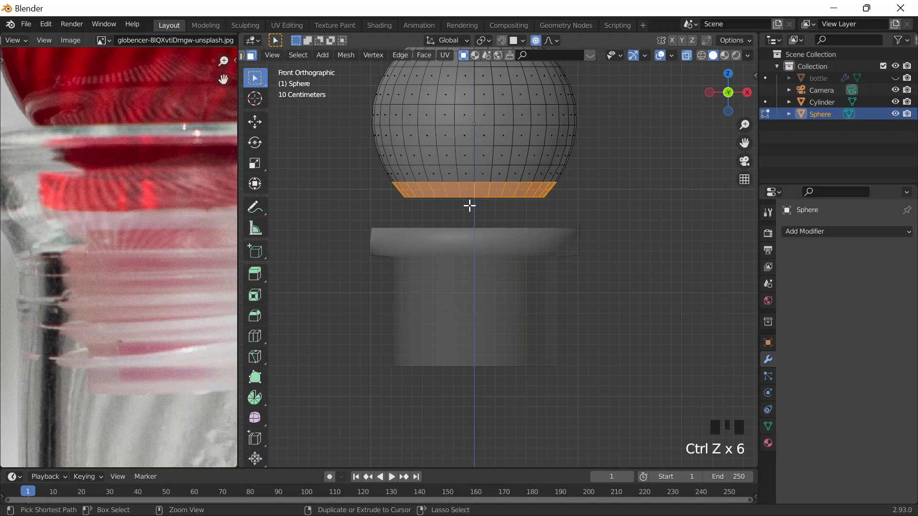
key("ctrl+z")
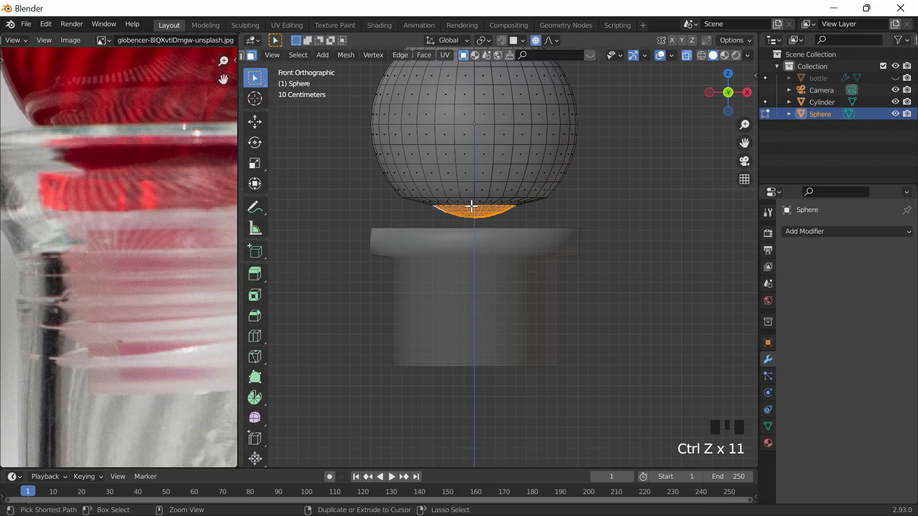
key("ctrl+z")
key("ctrl+z")
key("ctrl+z")
key("ctrl+z")
key("ctrl+z")
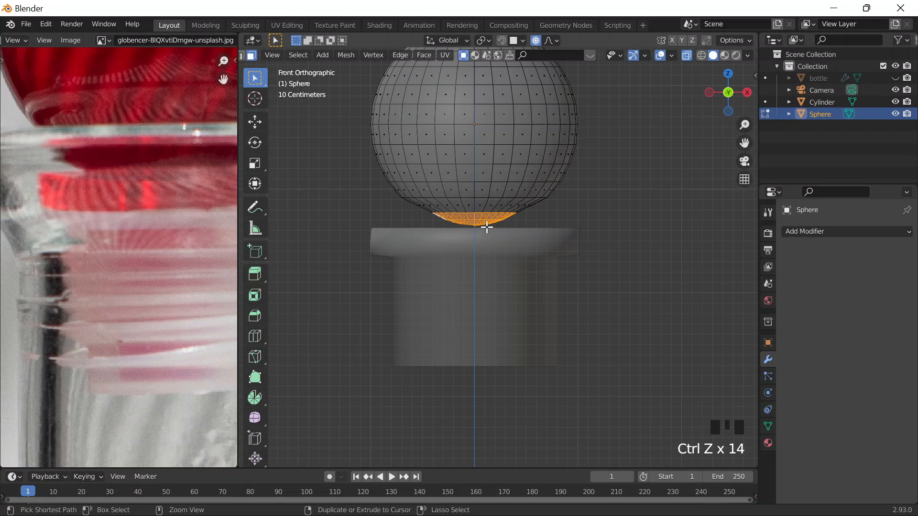
Try deleting the vertices of the central faces at the sphere's bottom, and undo the deletion.
left_click(420, 211)
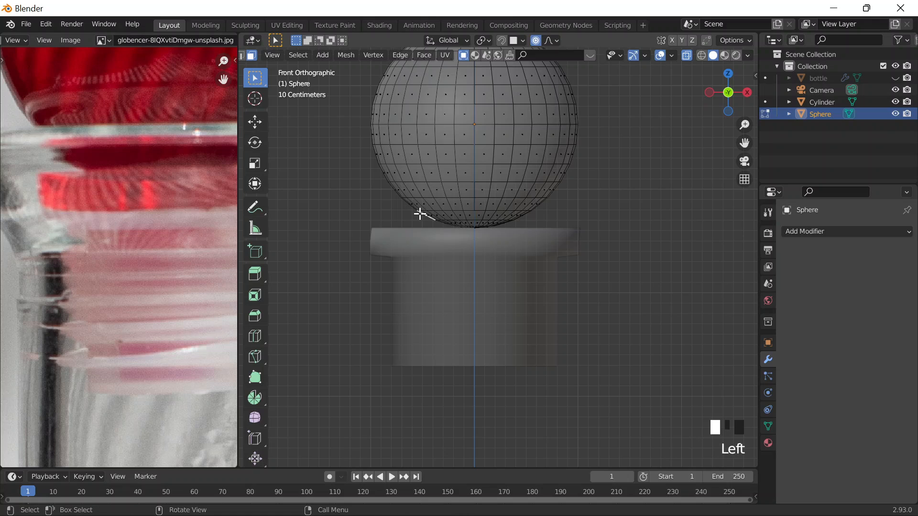
left_click(424, 201)
left_click_drag(427, 200, 523, 228)
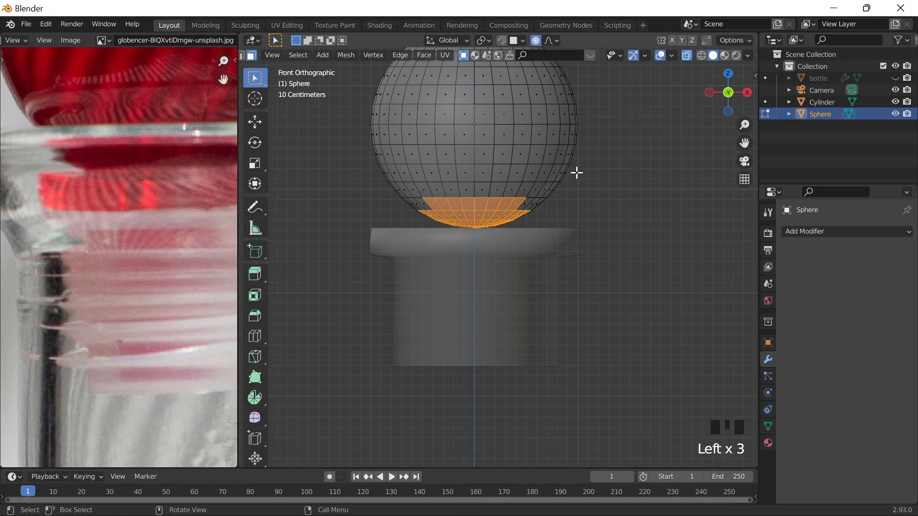
left_click(385, 203)
left_click_drag(438, 199, 523, 234)
key("x")
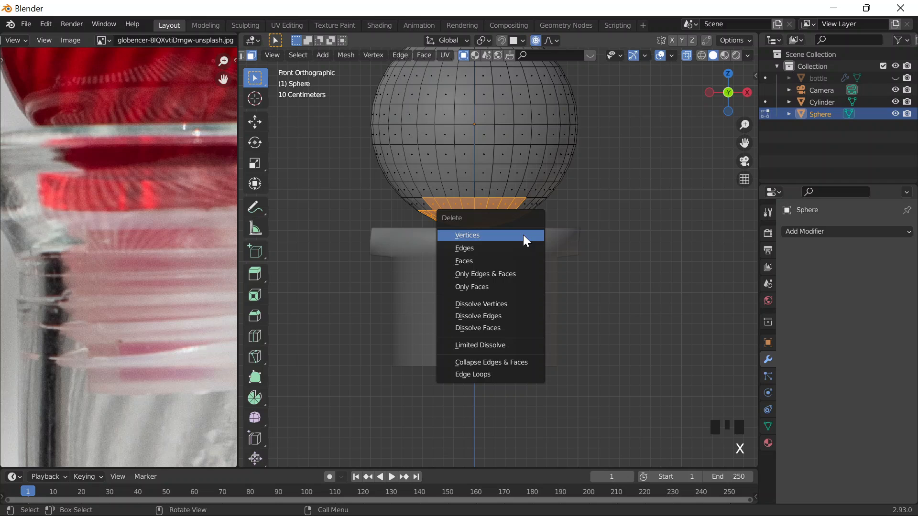
left_click(523, 236)
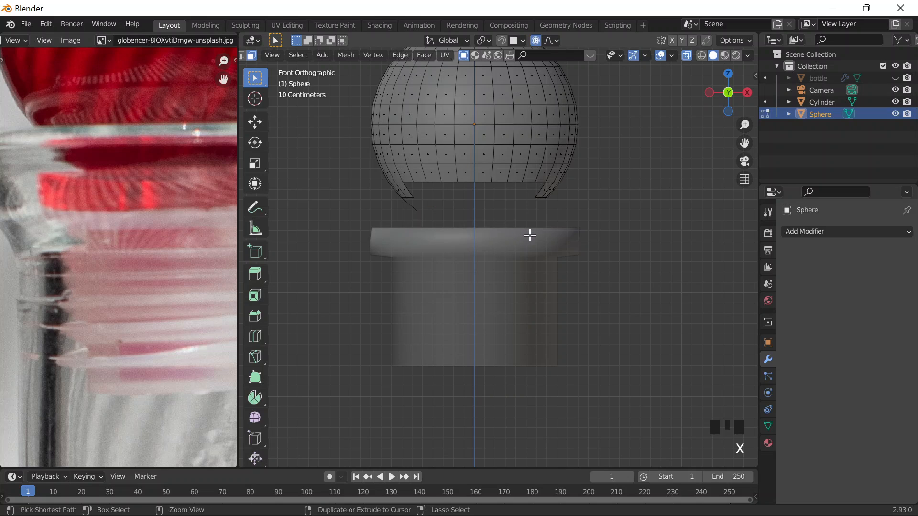
key("ctrl+z")
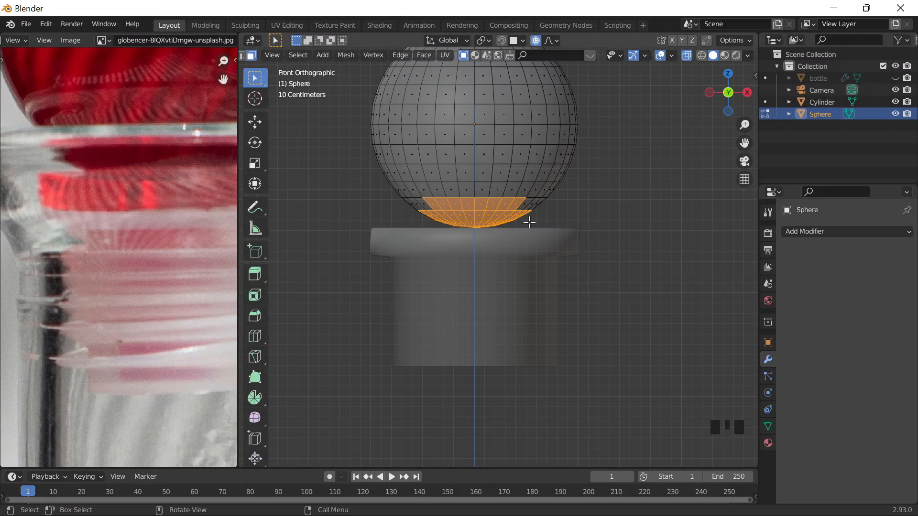
left_click(345, 172)
scroll(397, 193, "up", 2)
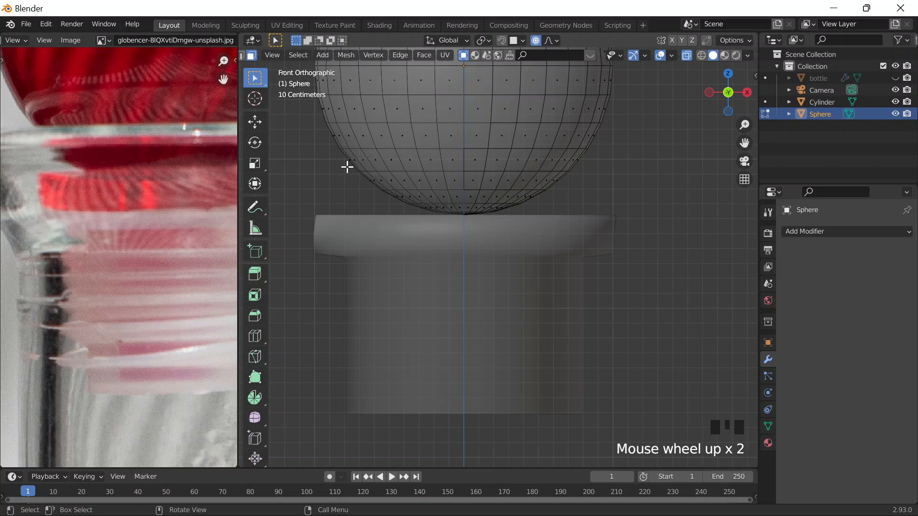
left_click(608, 151)
left_click(386, 153)
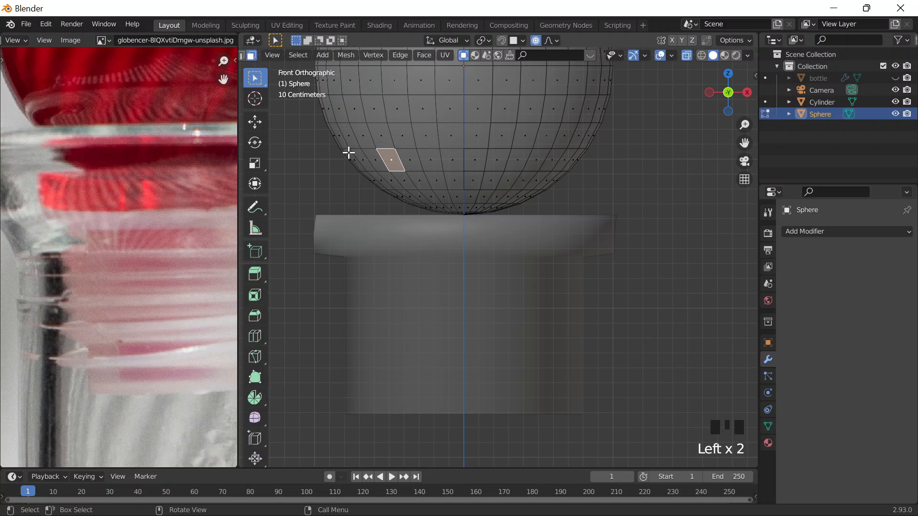
left_click(330, 152)
left_click(324, 152)
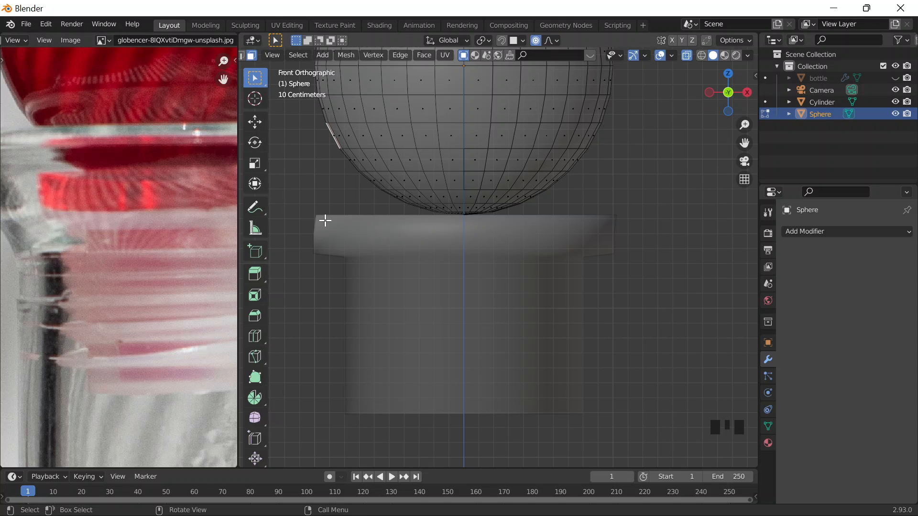
scroll(179, 206, "down", 3)
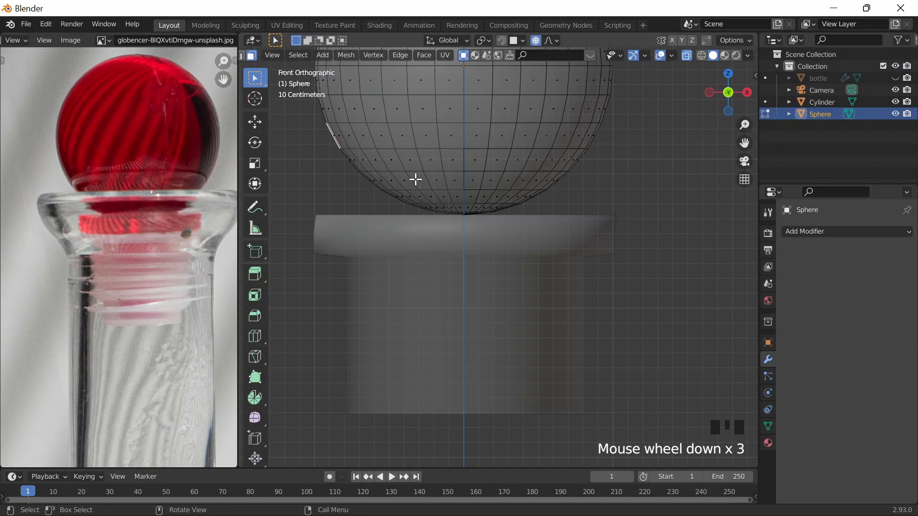
scroll(413, 178, "down", 3)
scroll(408, 174, "down", 1)
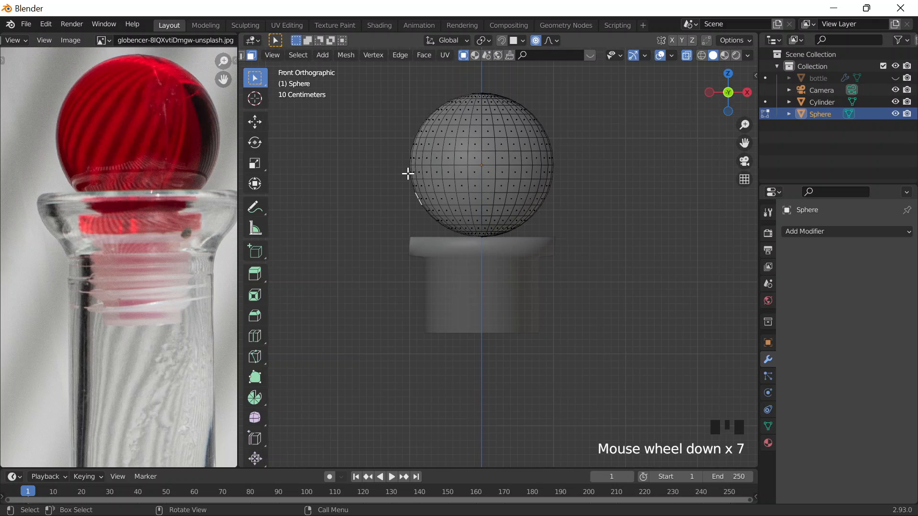
Select the central faces of the sphere's lower part and try scaling them to about 0.66 with proportional editing.
scroll(368, 192, "up", 2)
left_click_drag(397, 193, 627, 277)
left_click(388, 233)
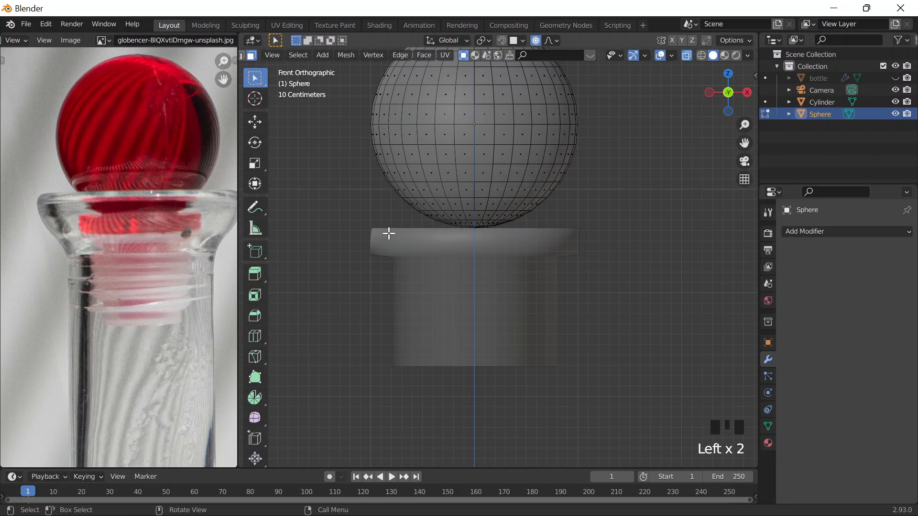
left_click_drag(424, 171, 527, 301)
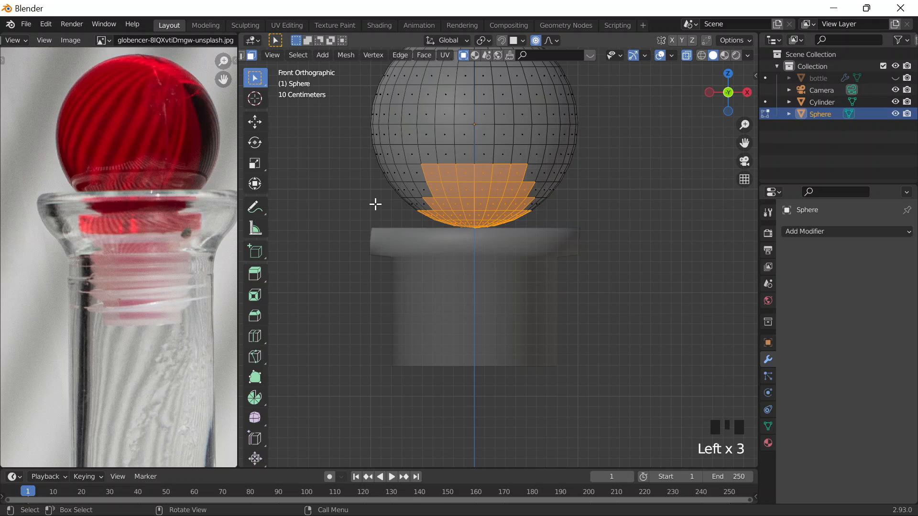
left_click(386, 198)
key("alt+z")
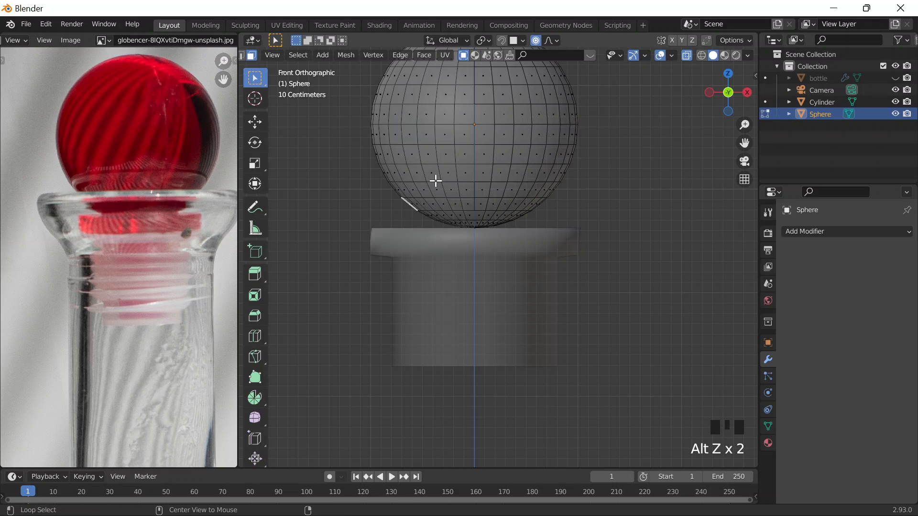
left_click_drag(433, 172, 517, 299)
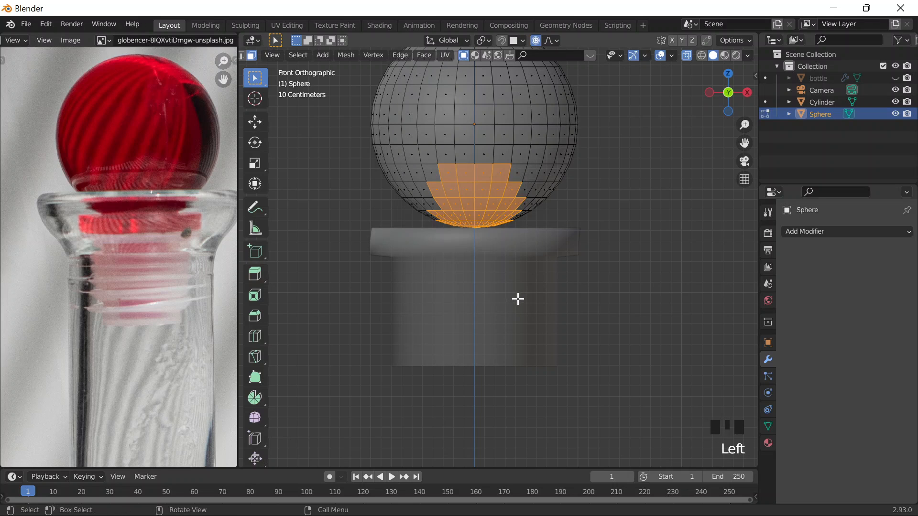
key("s")
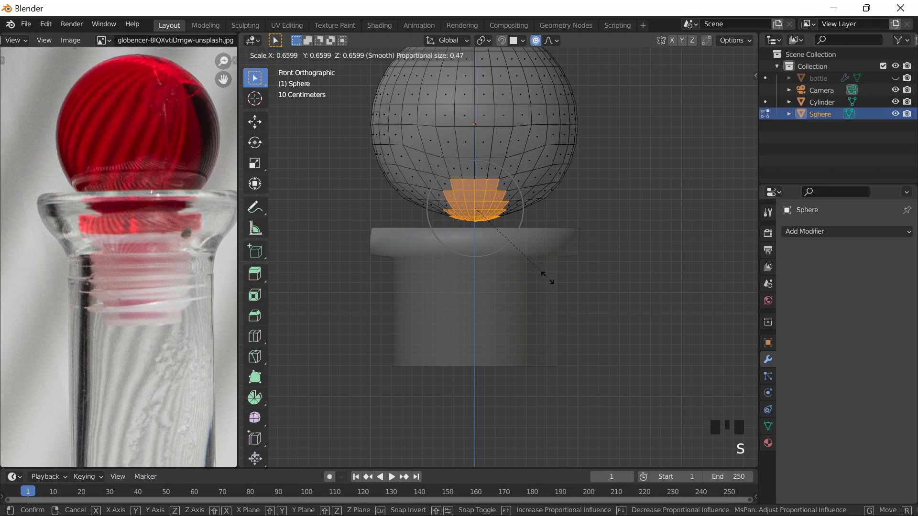
right_click(543, 272)
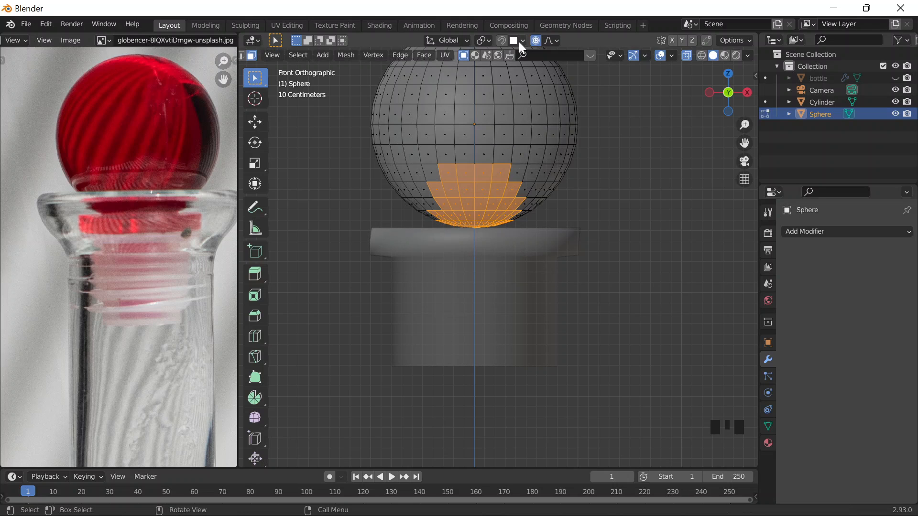
Turn off proportional editing and try scaling the same lower faces to about 0.68.
left_click(536, 41)
key("s")
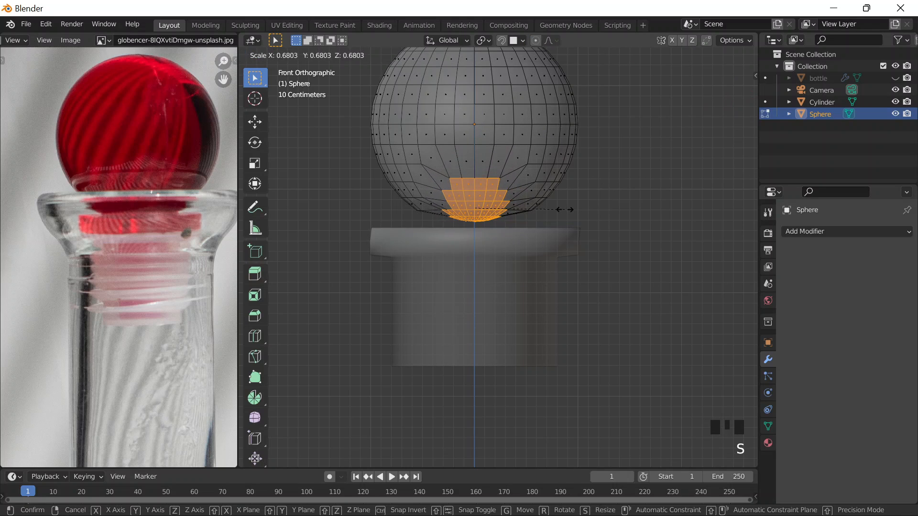
right_click(563, 207)
scroll(407, 164, "down", 2)
scroll(404, 164, "down", 1)
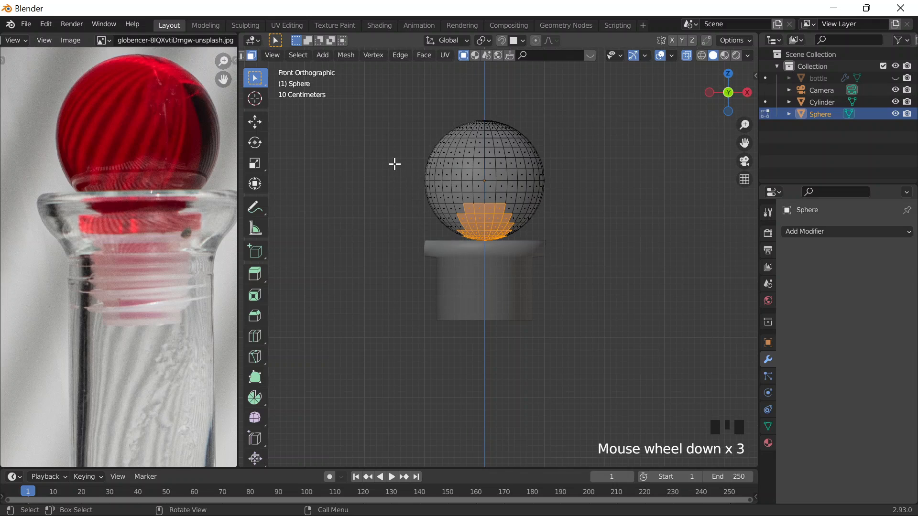
Select the entire sphere mesh and try scaling it uniformly, and along the global Z, Y and X axes in turn.
left_click(380, 103)
left_click_drag(380, 102, 596, 246)
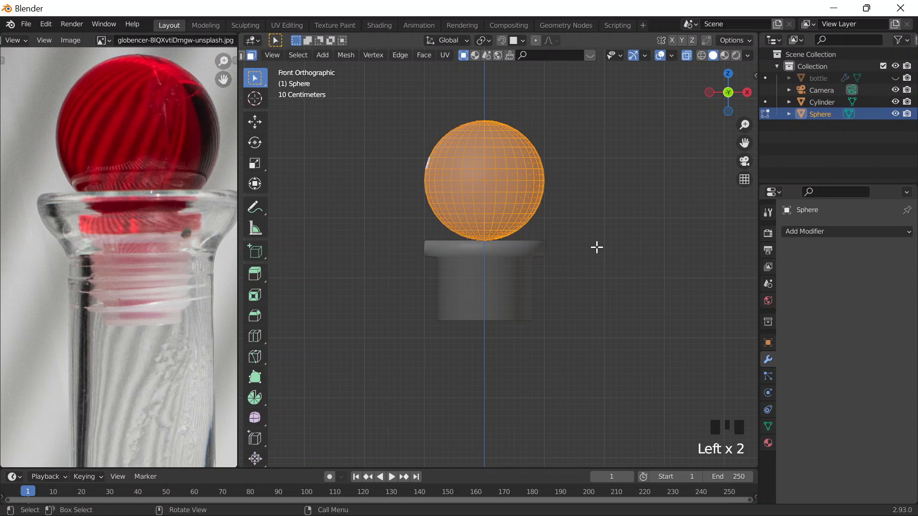
key("s")
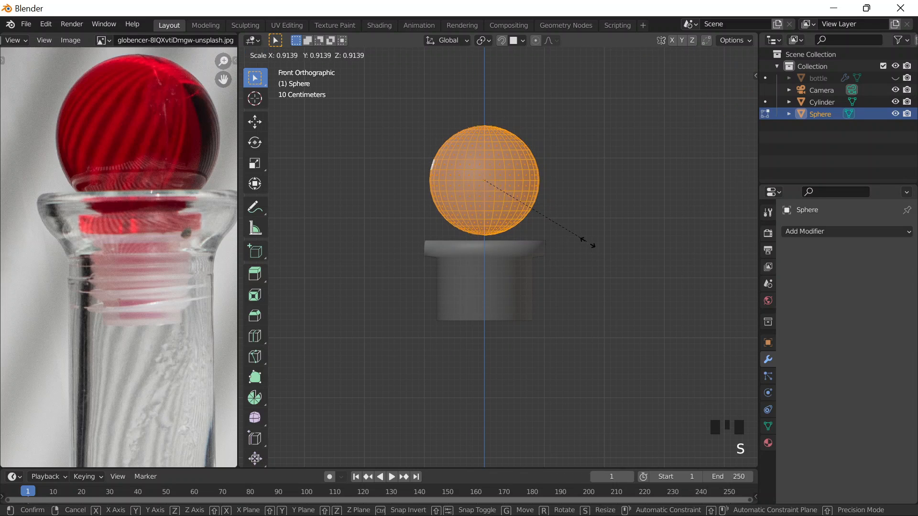
key("z")
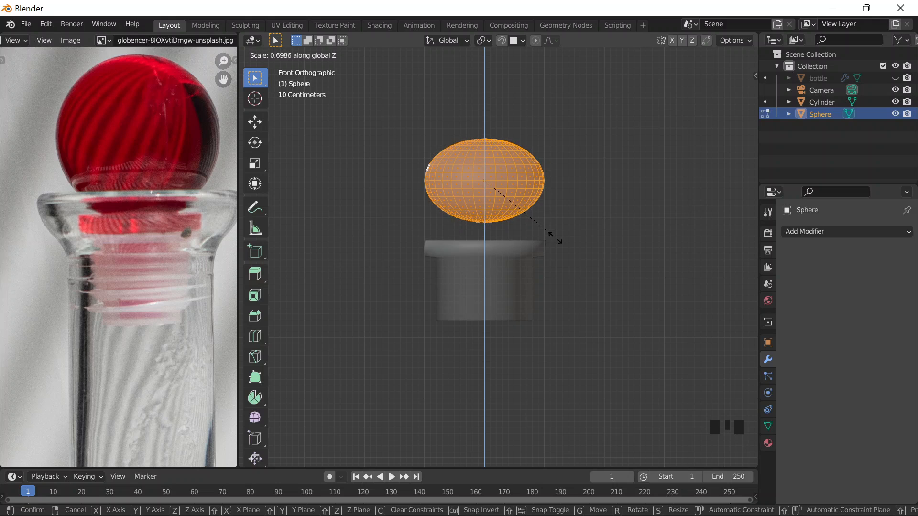
key("y")
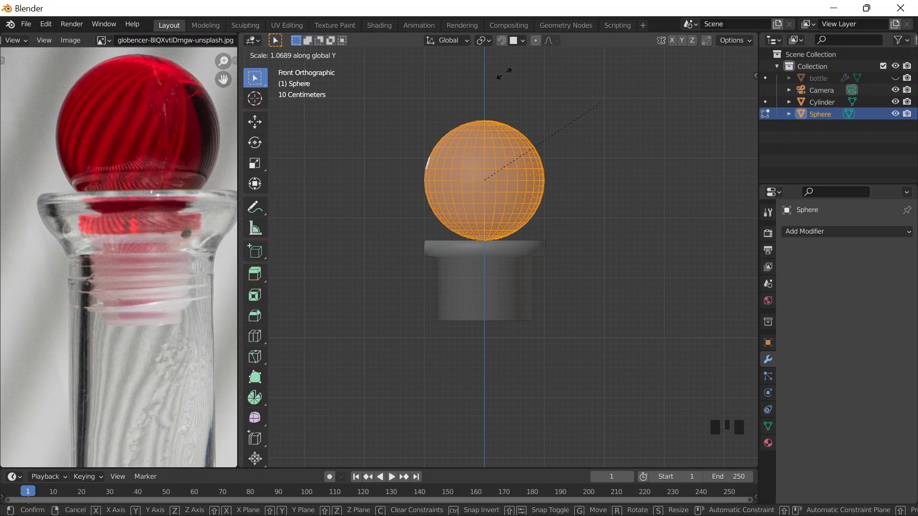
key("x")
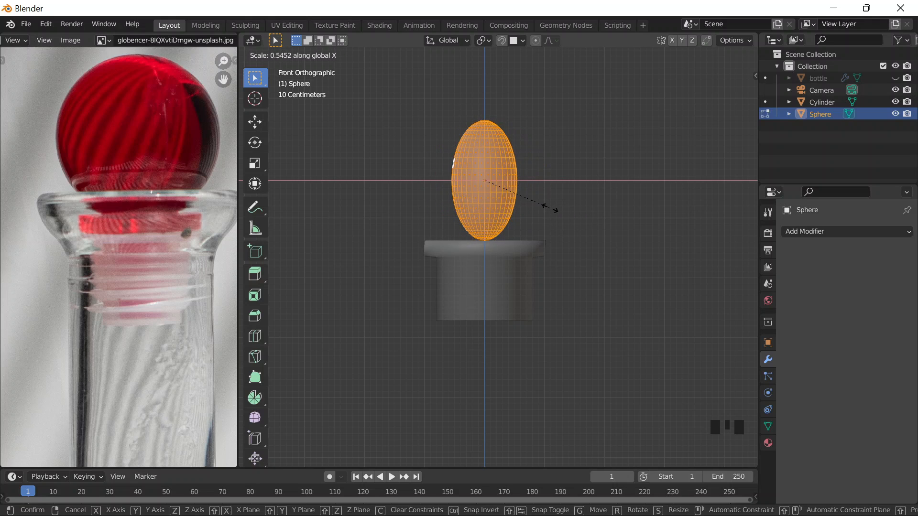
left_click(604, 211)
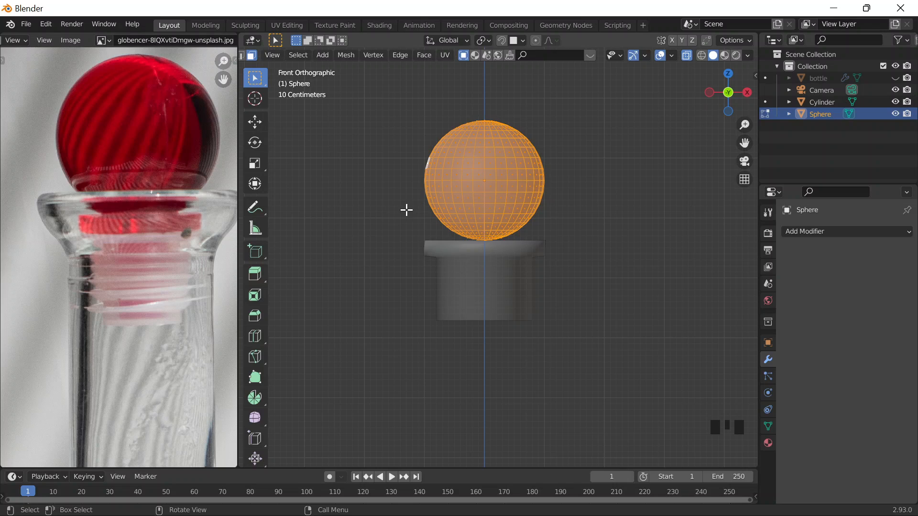
Select the faces of the sphere's lower part and try scaling them to about 0.81 along the global X axis.
left_click(383, 196)
left_click(536, 235)
left_click_drag(400, 187, 623, 276)
left_click(392, 207)
left_click_drag(401, 213, 654, 295)
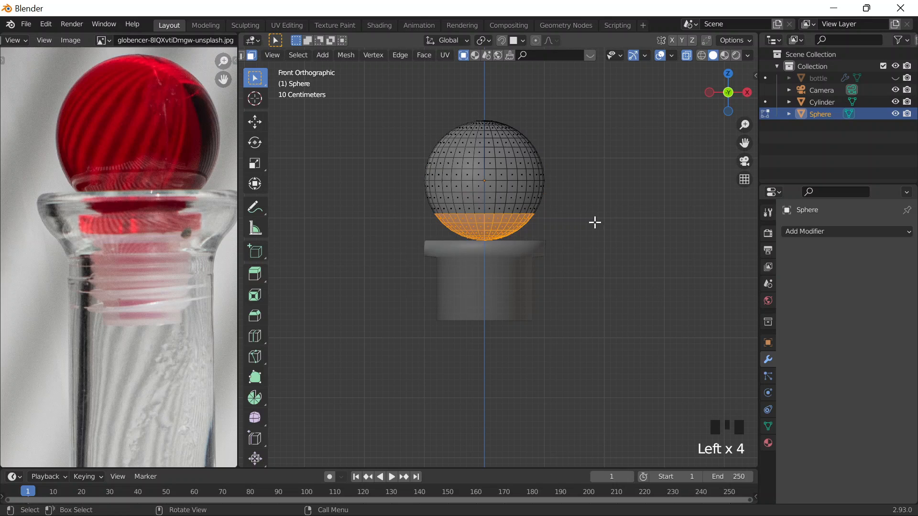
key("s")
key("x")
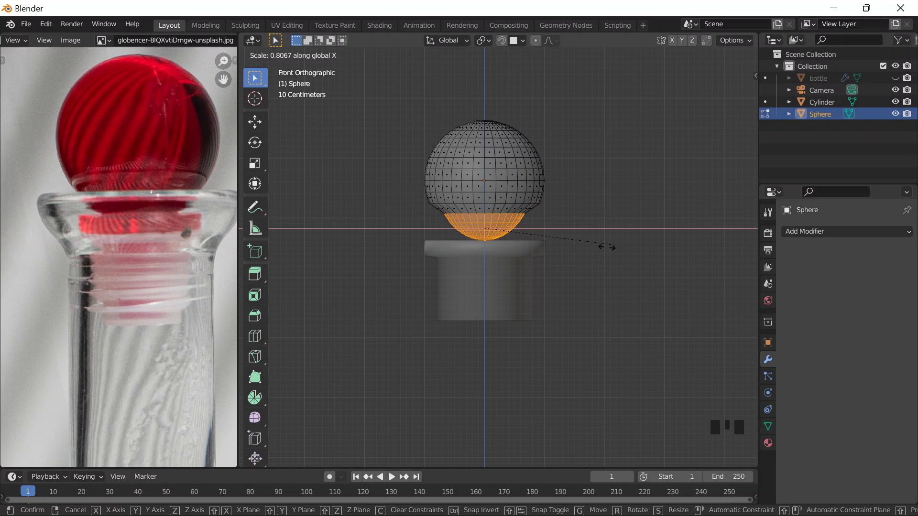
right_click(596, 244)
Turn on proportional editing and scale the lower faces to about 0.82 along global X with a proportional size of 0.62.
left_click(535, 41)
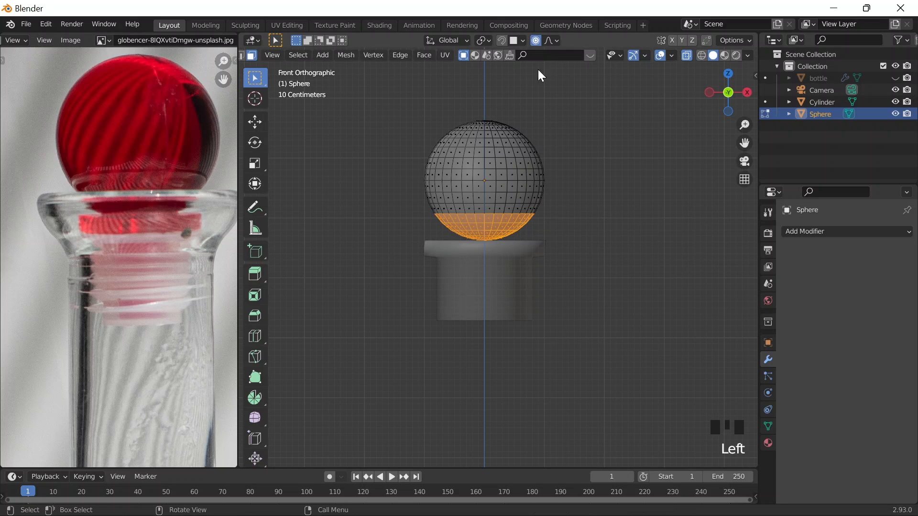
key("s")
key("x")
scroll(612, 263, "down", 8)
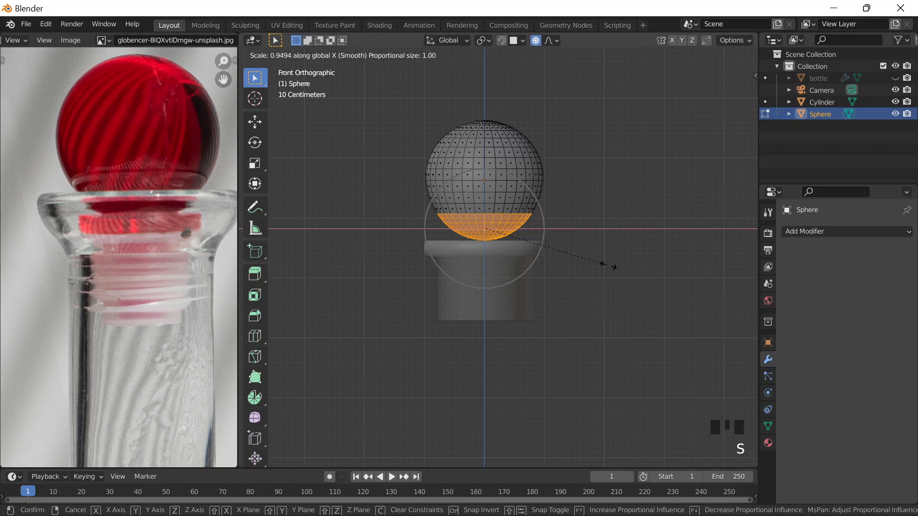
scroll(608, 266, "up", 6)
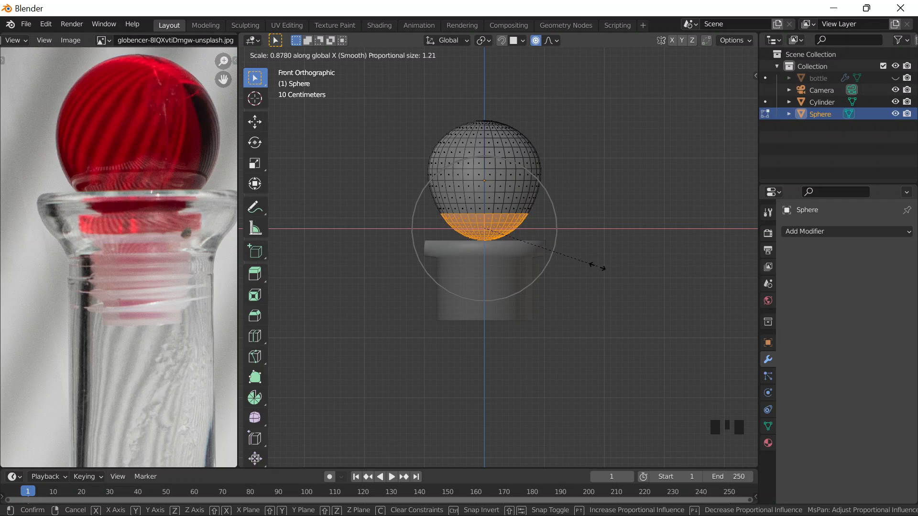
scroll(595, 265, "down", 1)
scroll(595, 266, "up", 6)
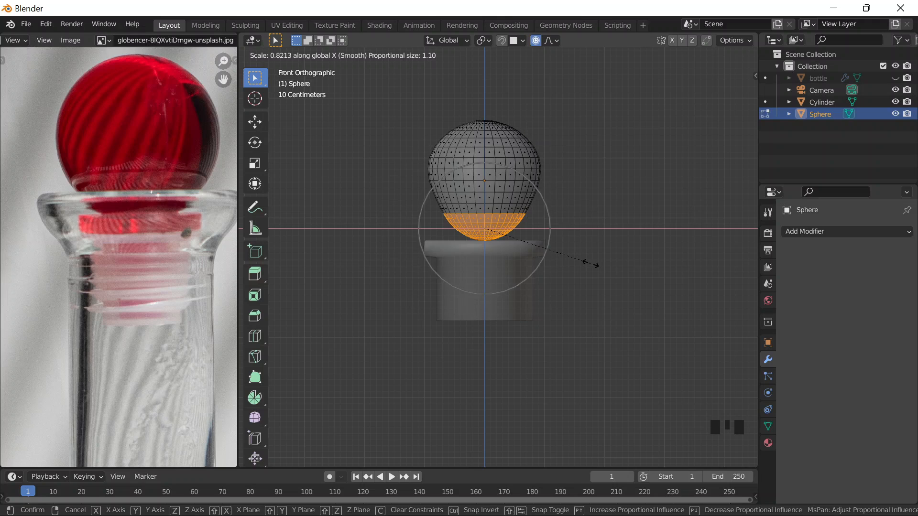
scroll(595, 265, "up", 2)
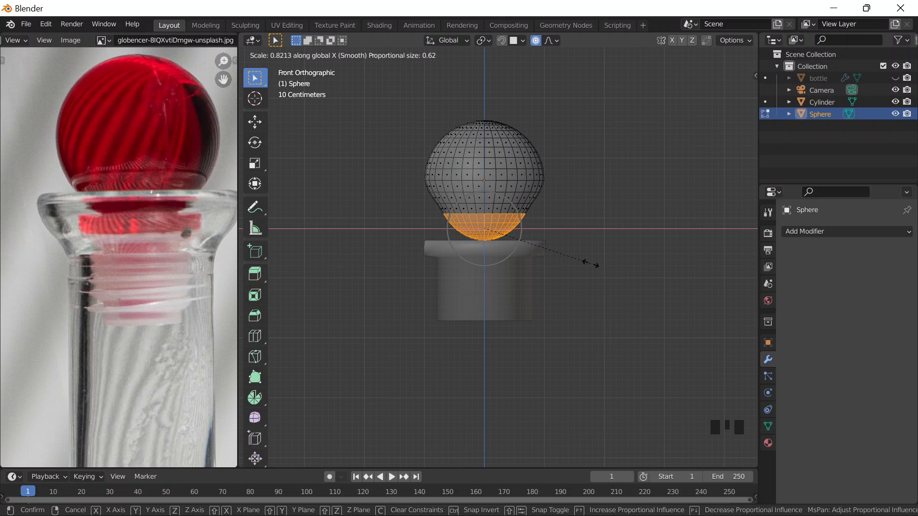
left_click(591, 263)
Delete the vertices of the selected lower faces and select the remaining upper part of the sphere.
key("x")
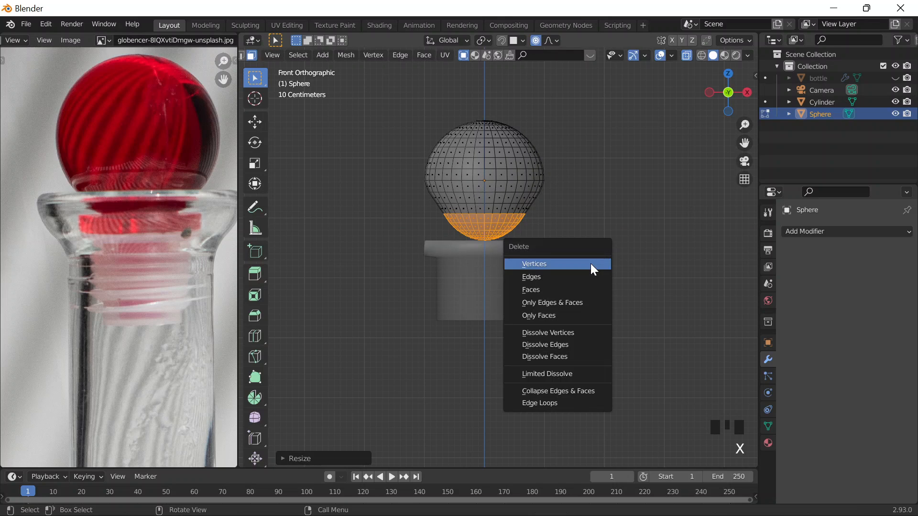
left_click(589, 265)
left_click_drag(355, 98, 604, 227)
key("Tab")
key("Tab")
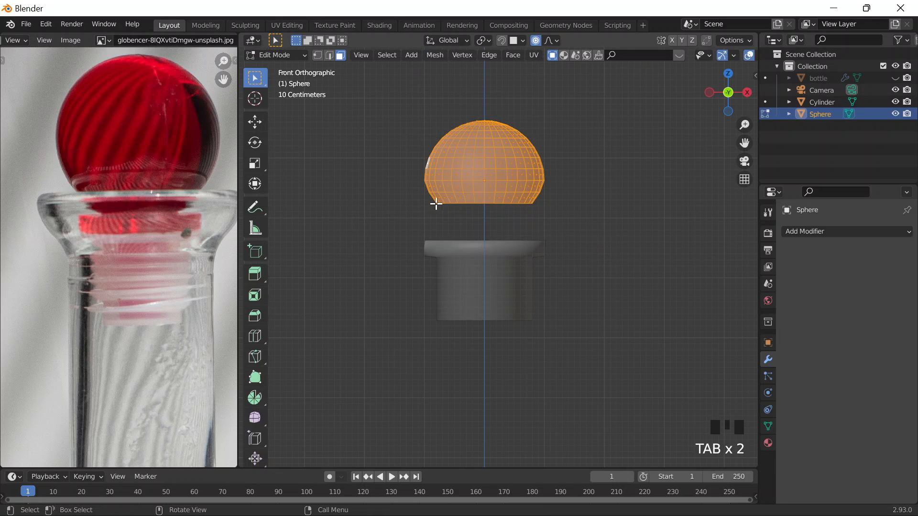
Select the sphere's open bottom edge loop, scale it to about 0.81 with proportional editing, and turn proportional editing off.
left_click(429, 200)
mouse_move(466, 214)
middle_mouse_down()
mouse_move(473, 180)
mouse_move(477, 217)
middle_mouse_up()
left_click(483, 158, "alt")
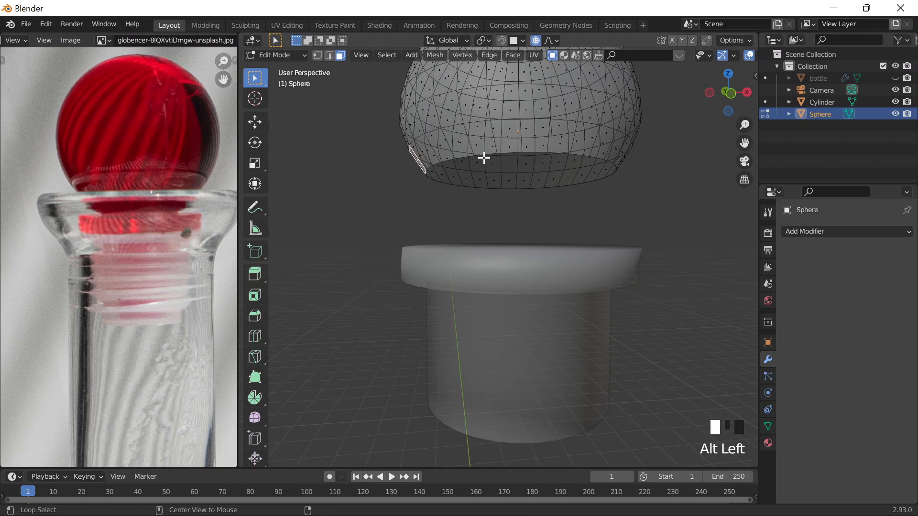
left_click(329, 56)
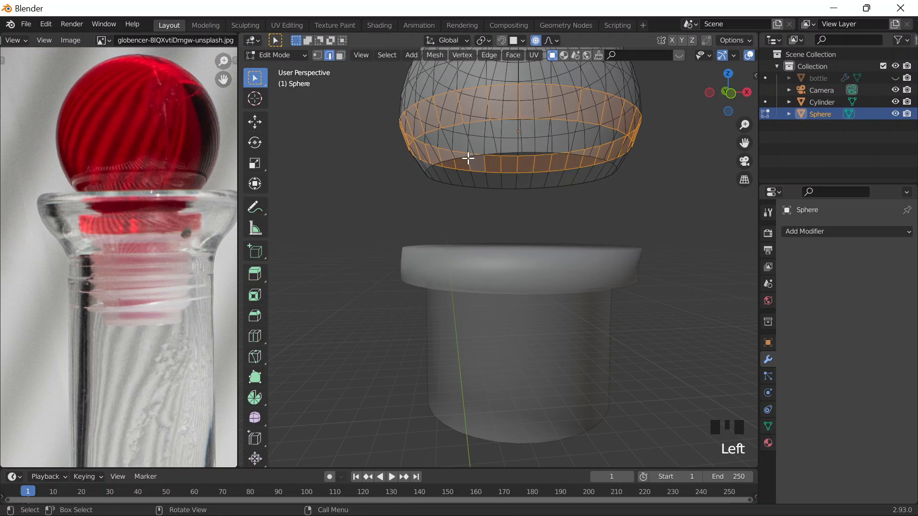
left_click(461, 160)
left_click(462, 160, "alt")
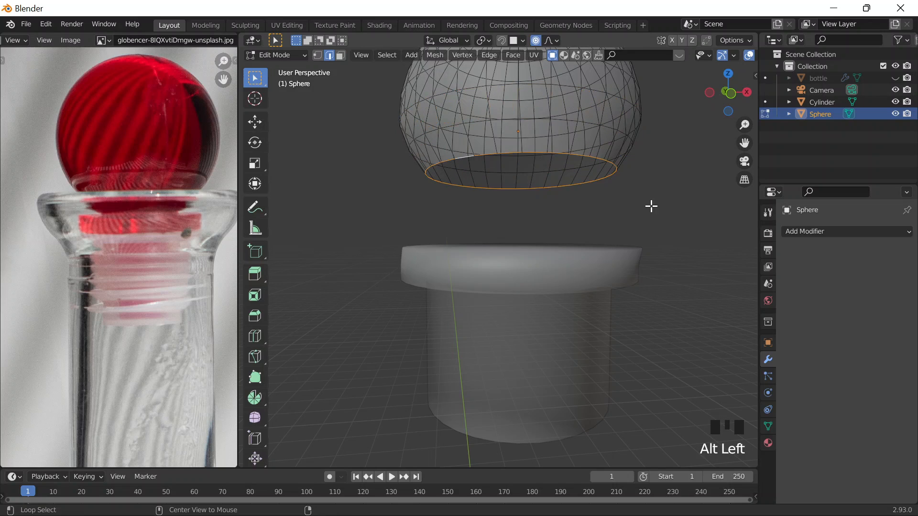
key("s")
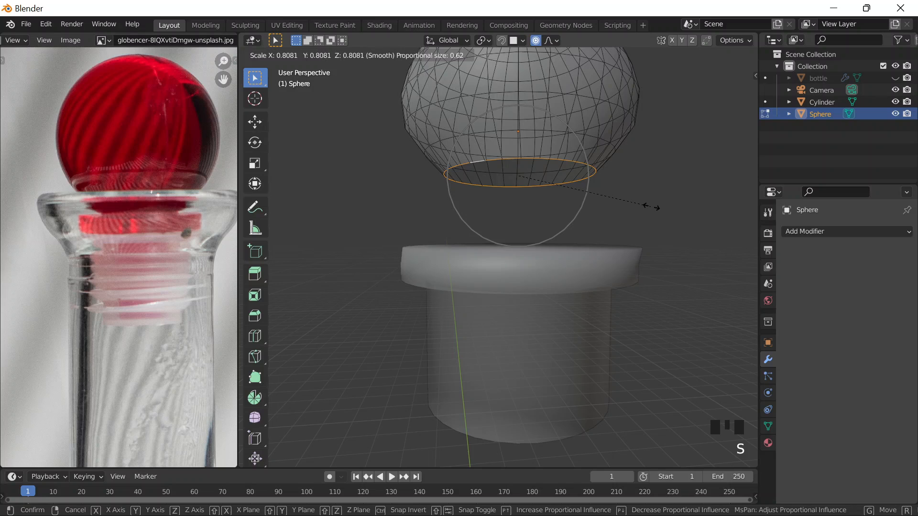
left_click(652, 207)
left_click(534, 40)
scroll(549, 179, "down", 2)
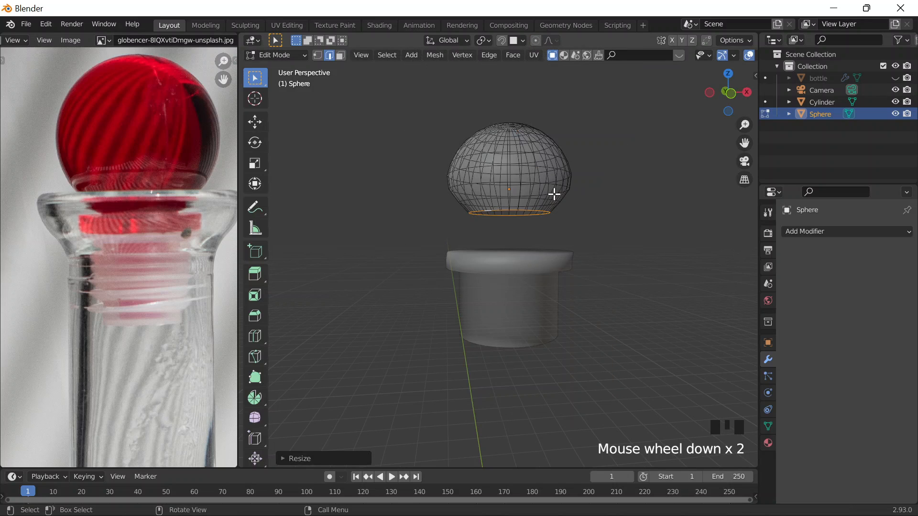
Undo the edge loop scaling, the vertex deletion and the lower face scaling back to the complete sphere.
key("ctrl+z")
key("ctrl+z")
key("ctrl+z")
key("ctrl+z")
key("ctrl+z")
key("ctrl+z")
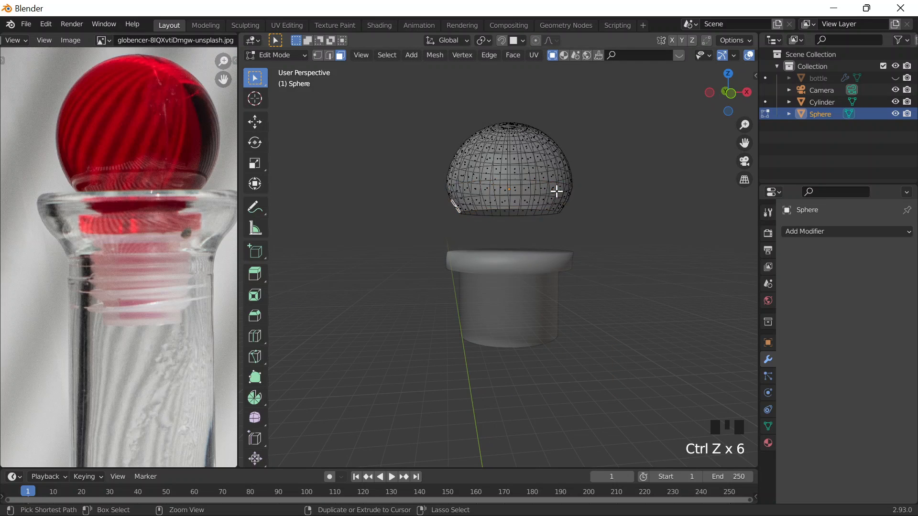
key("ctrl+z")
key("ctrl+z")
key("ctrl+z")
key("ctrl+z")
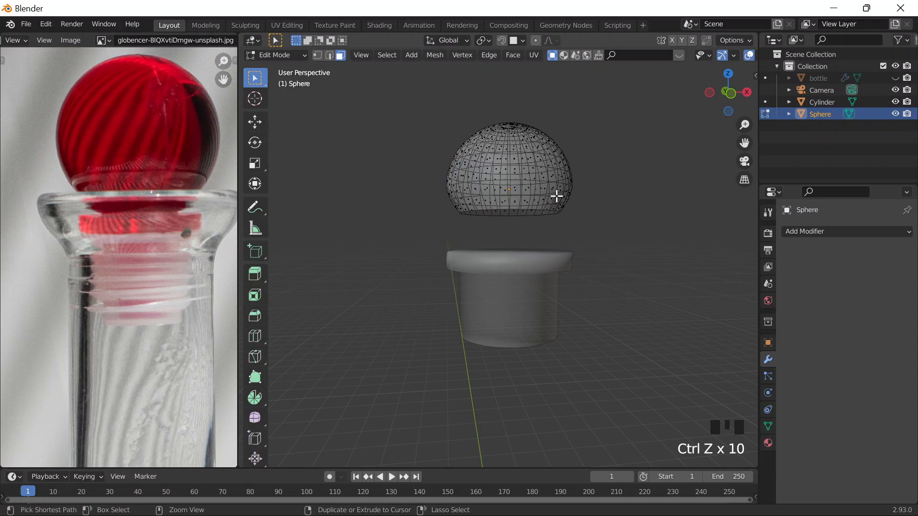
key("ctrl+z")
key("ctrl+z")
key("ctrl+z")
key("ctrl+z")
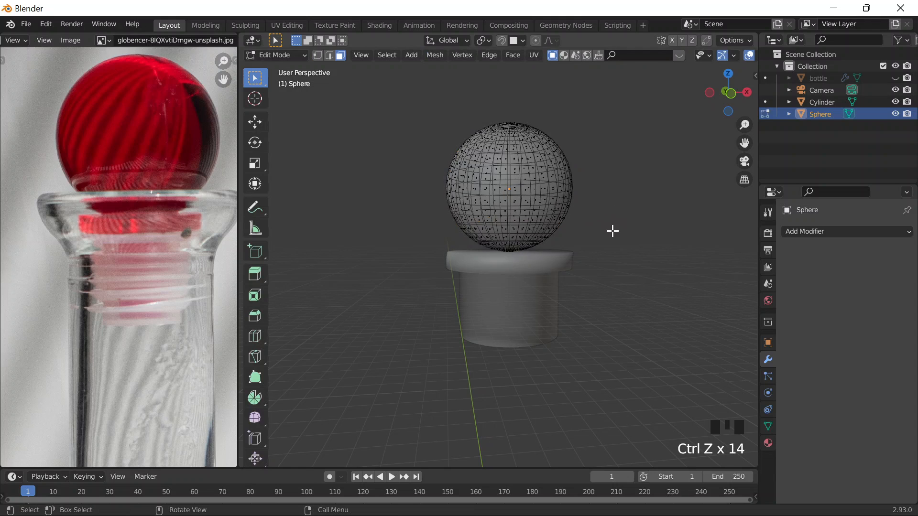
In front view, select the faces of the sphere's lower part and delete their vertices.
scroll(612, 231, "up", 2)
key("grave")
left_click(526, 188)
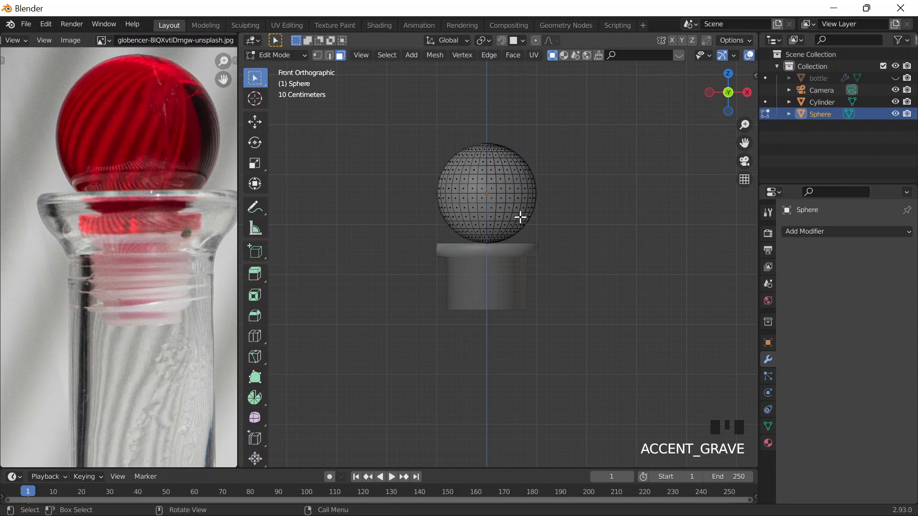
scroll(465, 258, "up", 5)
left_click(388, 186)
left_click(363, 186)
left_click_drag(361, 187, 643, 241)
key("x")
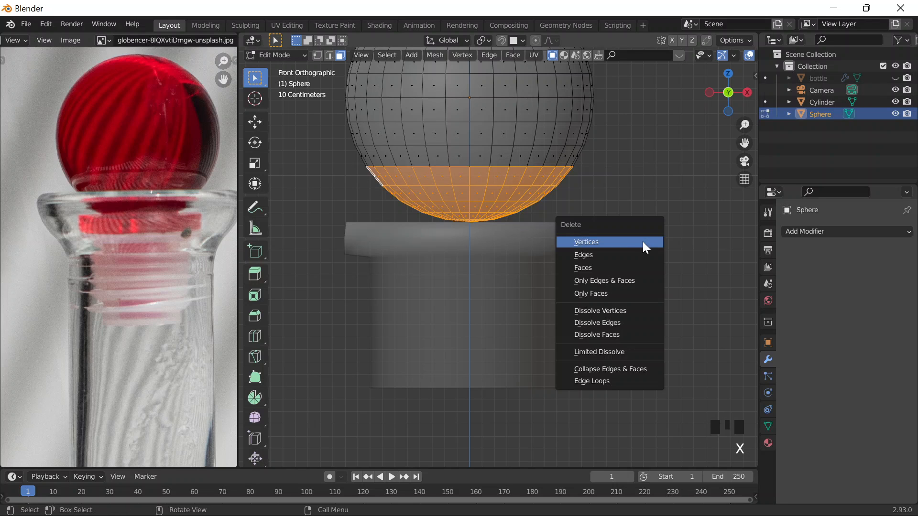
left_click(577, 239)
scroll(435, 184, "down", 2)
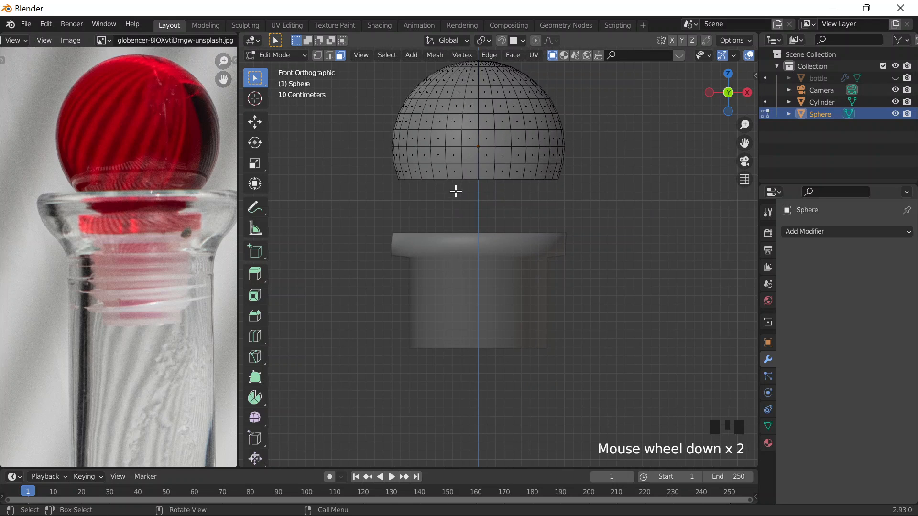
Switch to edge selection and select the boundary edge loop around the sphere's open bottom.
middle_click_drag(455, 190, 470, 177)
scroll(470, 177, "down", 5)
key("2")
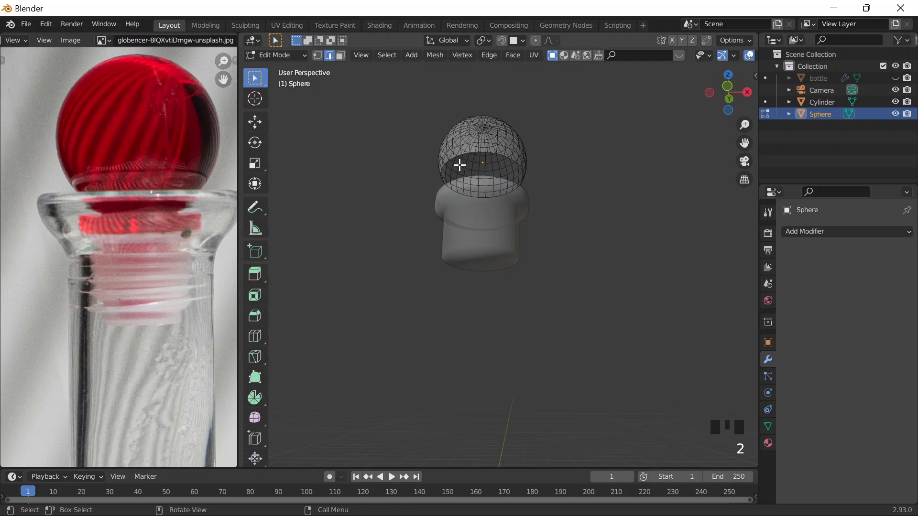
left_click(462, 155, "alt")
middle_click_drag(436, 155, 440, 193)
scroll(441, 193, "up", 3)
left_click(415, 103)
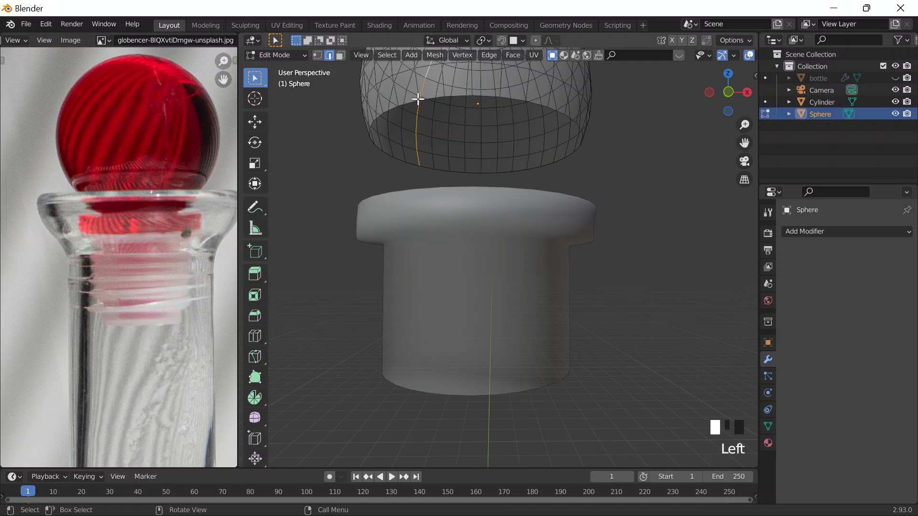
left_click(415, 104)
left_click(422, 102, "alt")
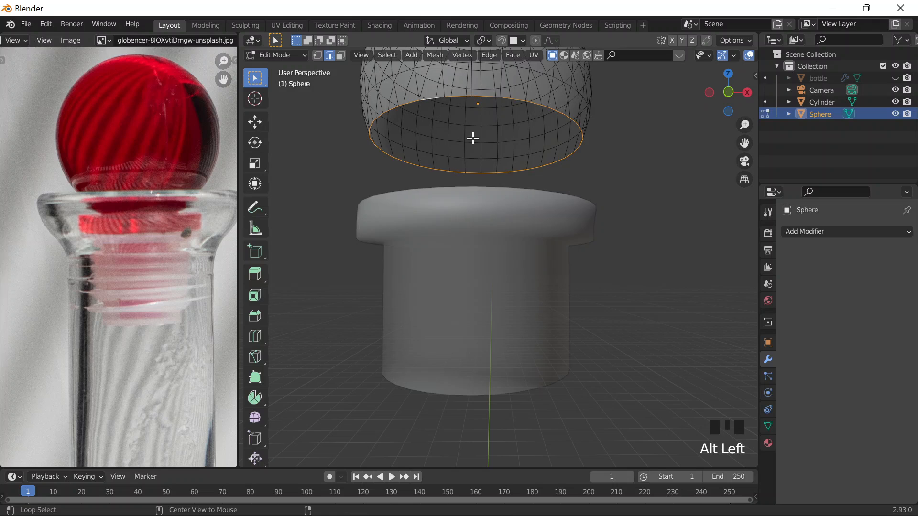
Try scaling the bottom edge loop uniformly to about 0.42 without proportional editing.
scroll(604, 186, "down", 3)
middle_click_drag(604, 187, 604, 239)
key("s")
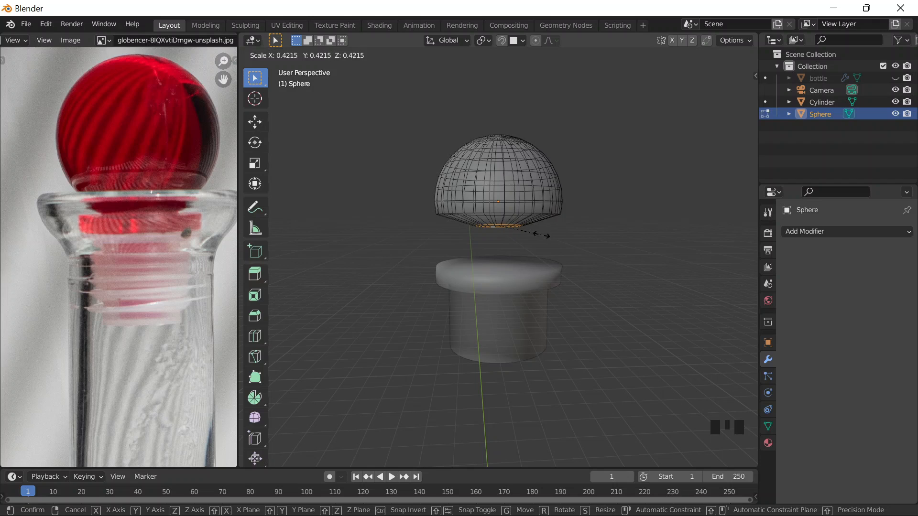
key("Escape")
Turn on proportional editing and scale the bottom edge loop to about 0.86 with a proportional size of about 0.83.
left_click(535, 40)
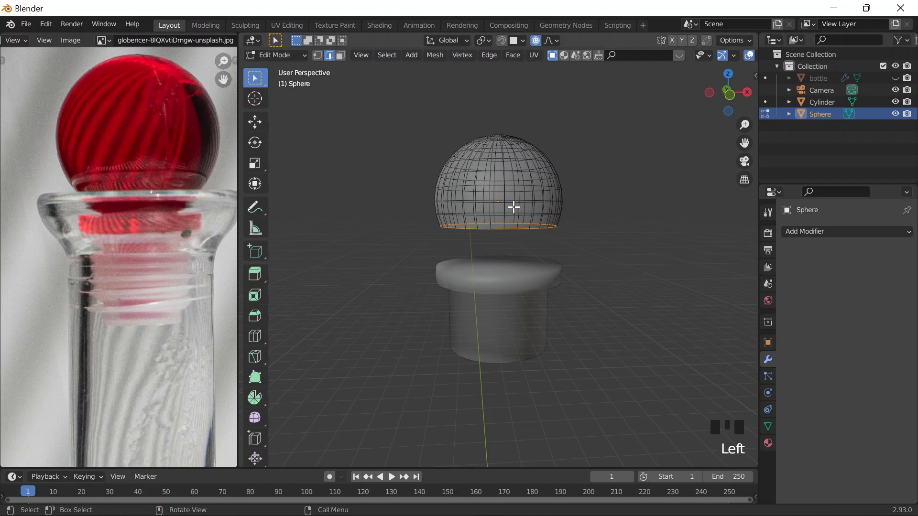
key("s")
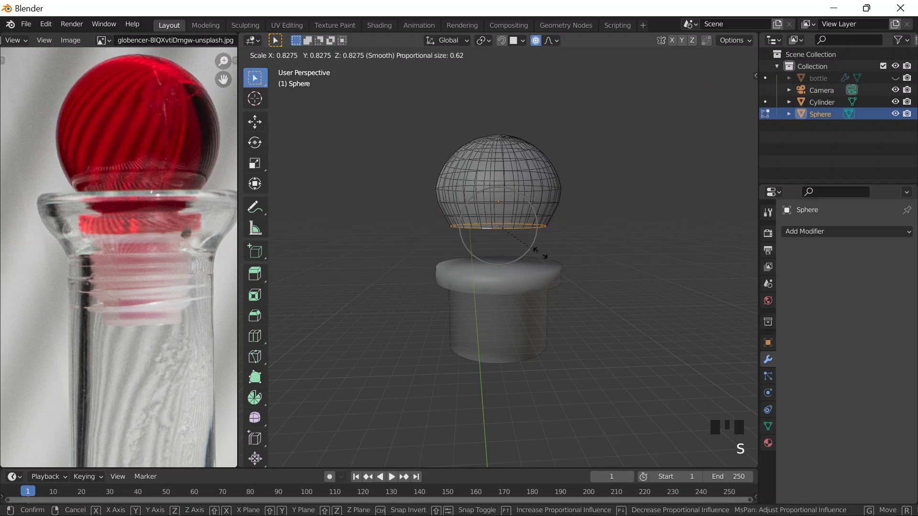
scroll(540, 253, "down", 13)
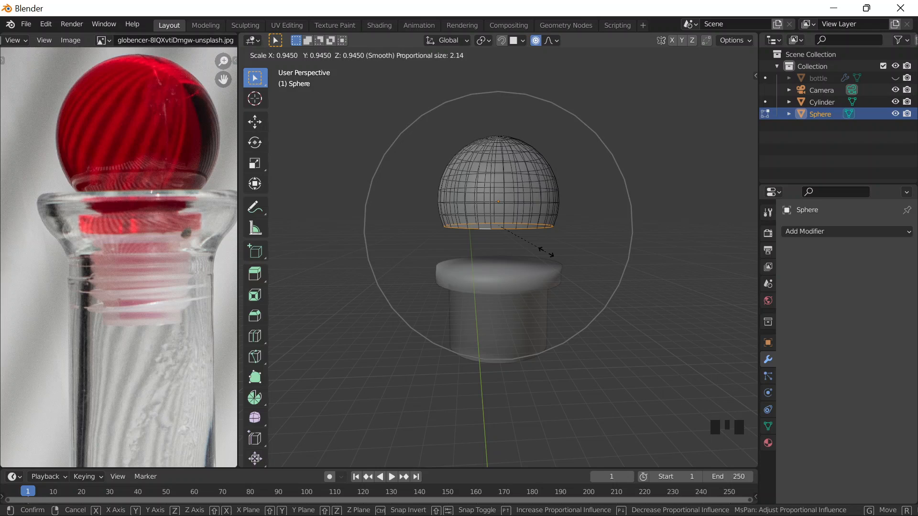
scroll(540, 251, "up", 7)
scroll(540, 252, "up", 3)
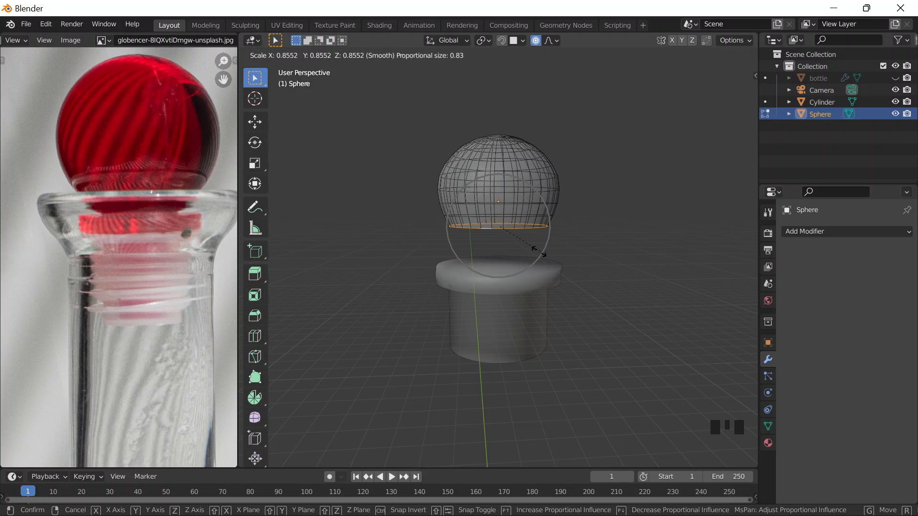
left_click(545, 252)
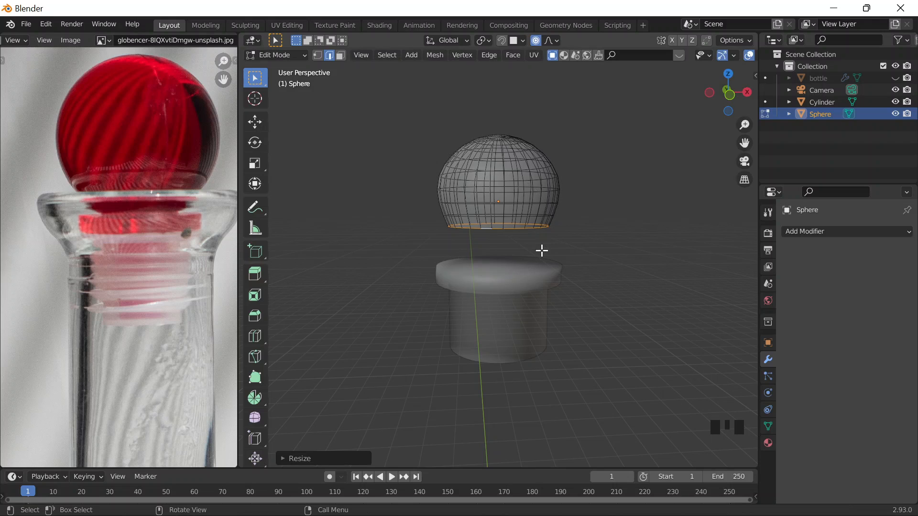
scroll(511, 159, "down", 2)
scroll(502, 174, "down", 2)
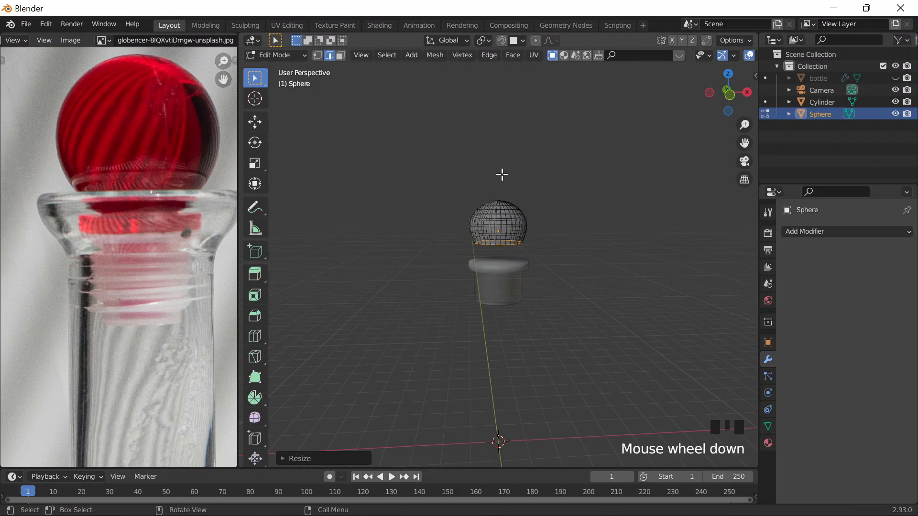
In Object Mode, turn on snapping and move the cut sphere about 0.62 m down along global Z onto the cylinder's rim.
key("Tab")
scroll(534, 220, "up", 4)
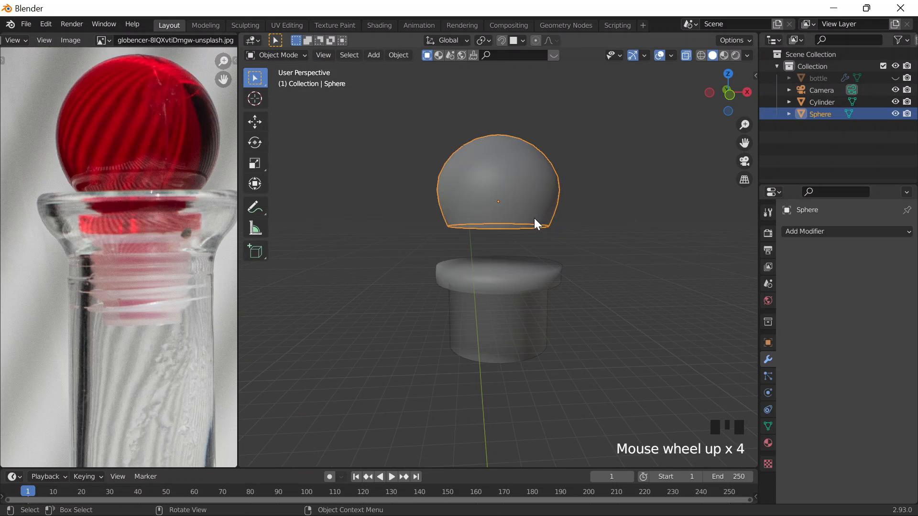
left_click(501, 41)
key("z")
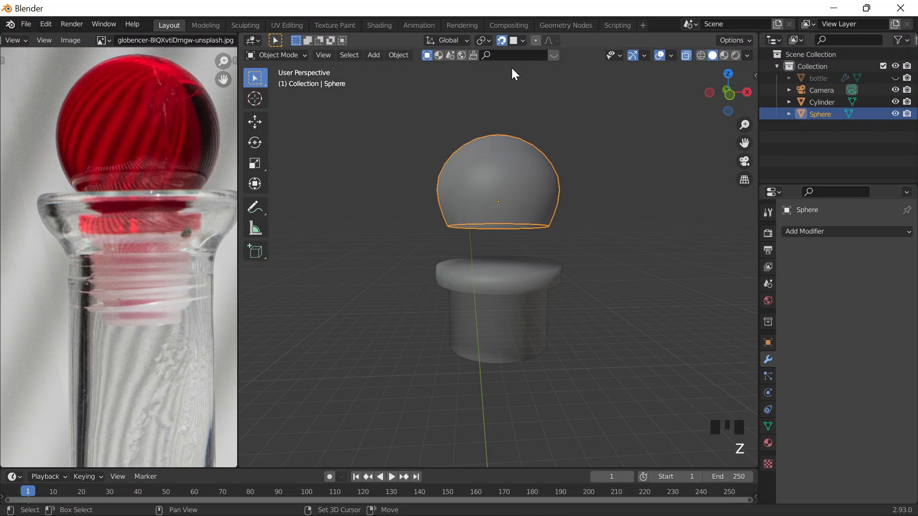
key("shift+Tab")
key("shift+Tab")
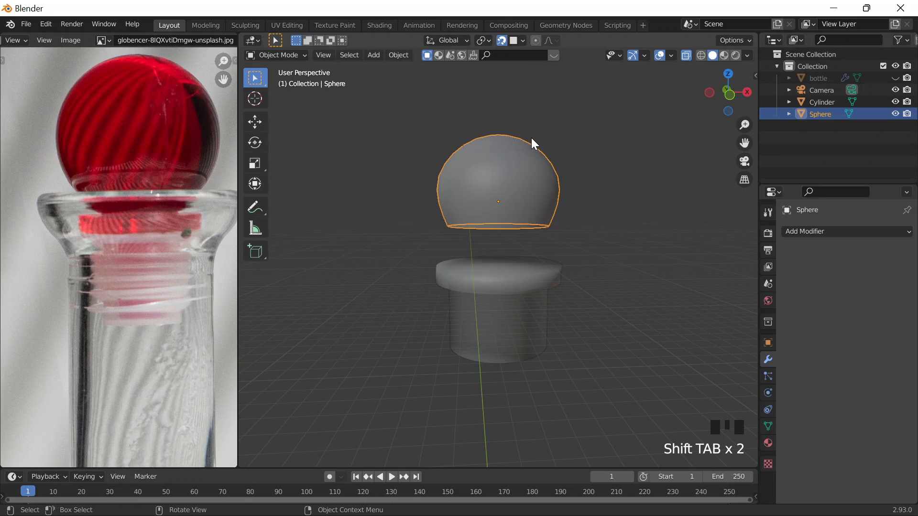
key("g")
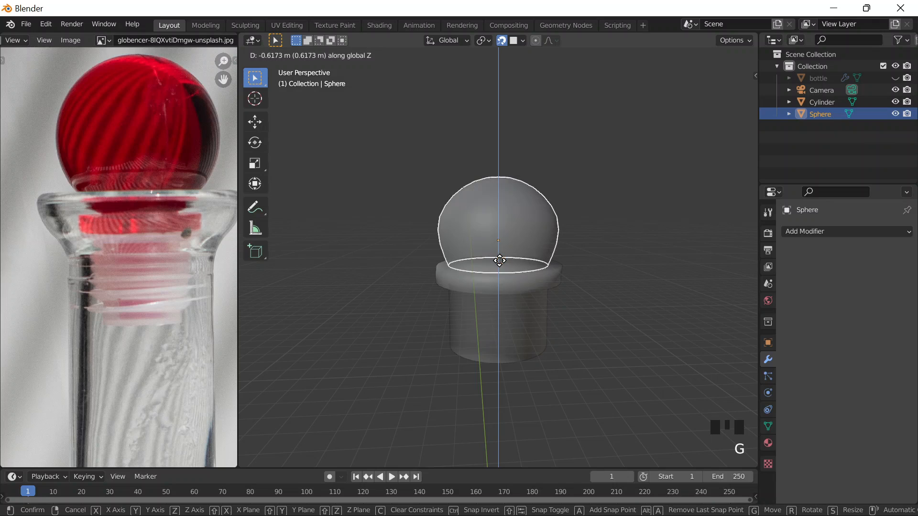
left_click(507, 179)
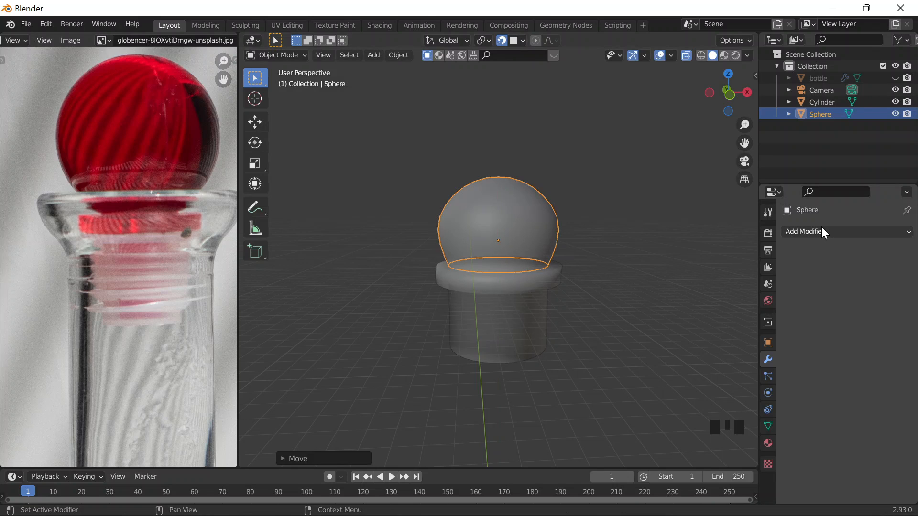
Unhide the bottle object so it shows together with the cylinder and the sphere stopper.
left_click(894, 78)
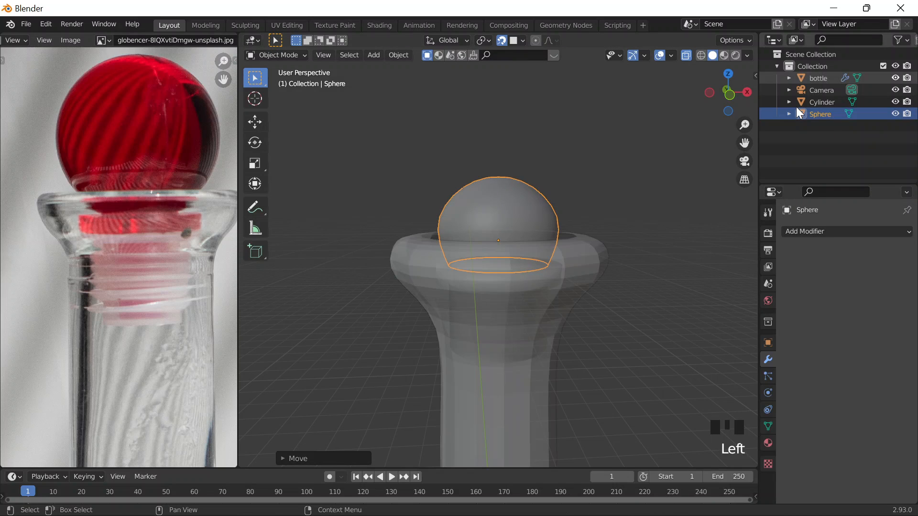
scroll(485, 216, "down", 2)
middle_click_drag(485, 216, 520, 289)
scroll(586, 214, "down", 6)
scroll(586, 214, "down", 5)
scroll(500, 274, "up", 5)
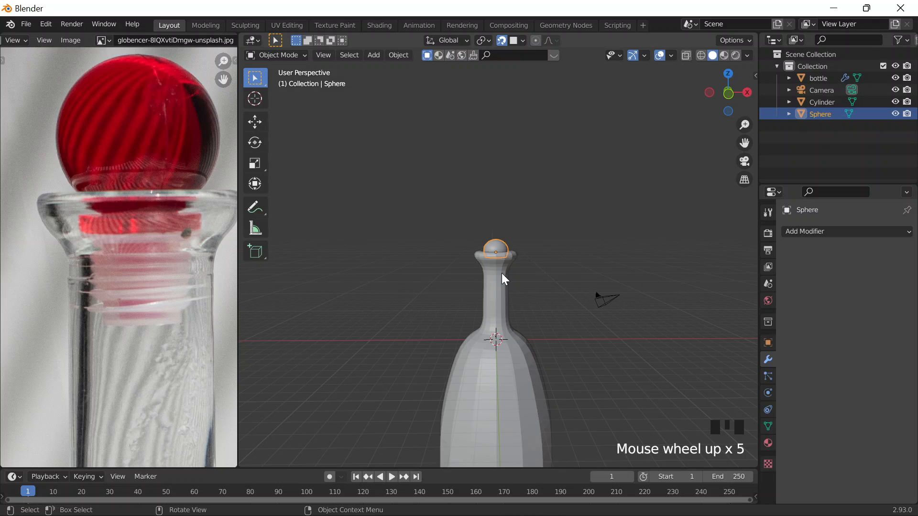
scroll(500, 273, "down", 3)
Enter Edit Mode on the bottle, switch to face selection and select its bottom faces.
left_click(509, 368)
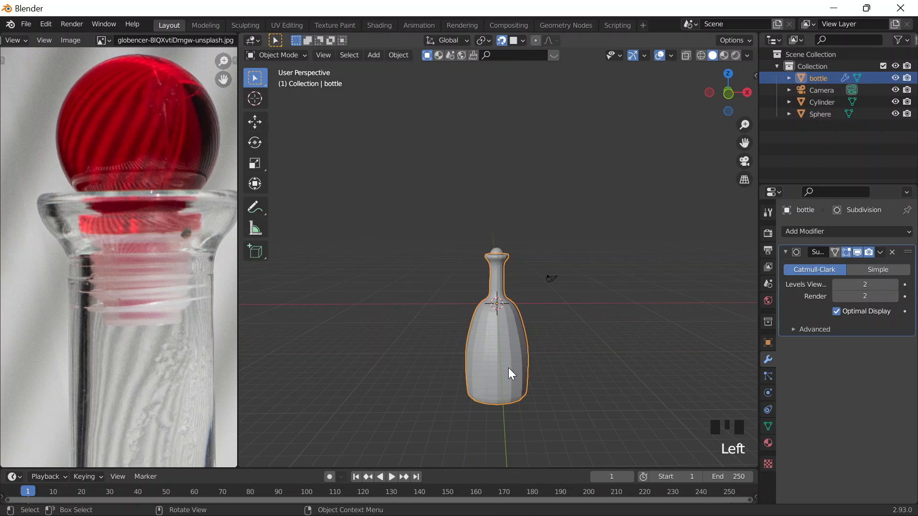
key("Tab")
middle_click_drag(508, 368, 498, 352)
key("3")
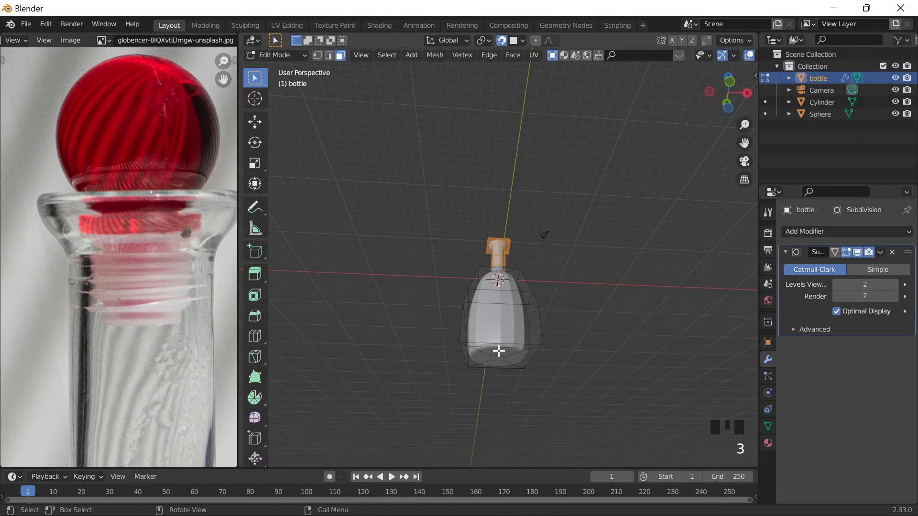
left_click(504, 367, "shift")
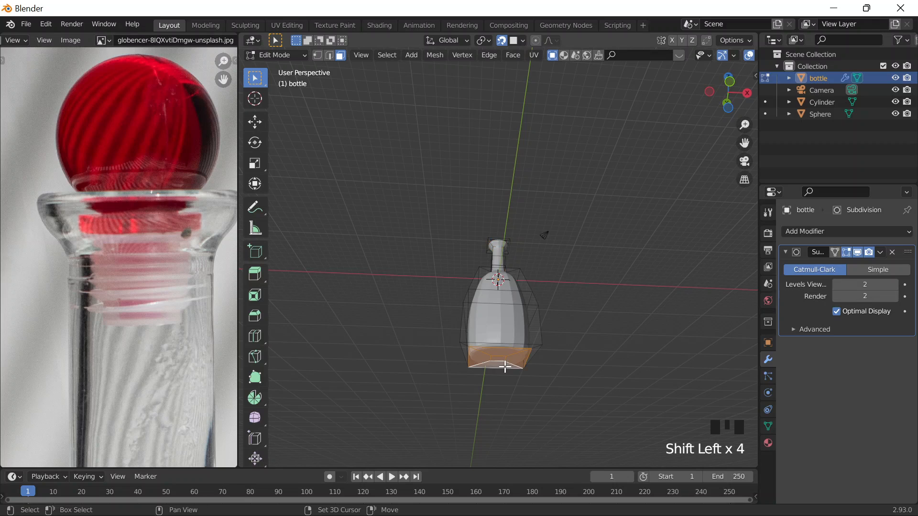
Move the bottle's selected bottom faces about 0.3 m up along local Z and return to Object Mode.
middle_click_drag(570, 277, 572, 307)
key("g")
key("z")
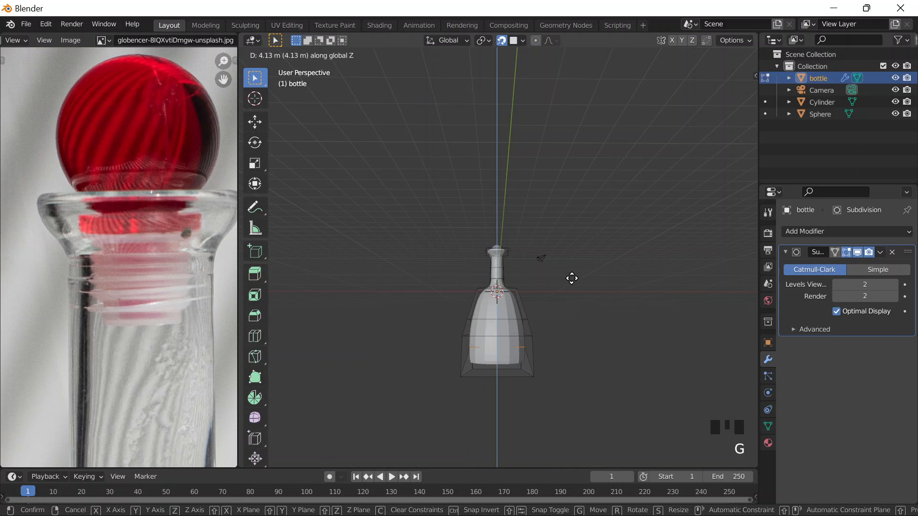
key("z")
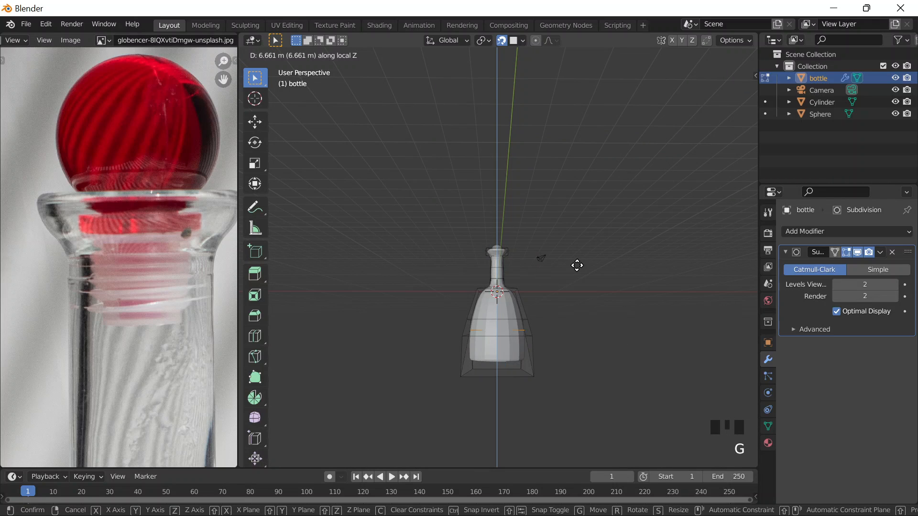
left_click(591, 307)
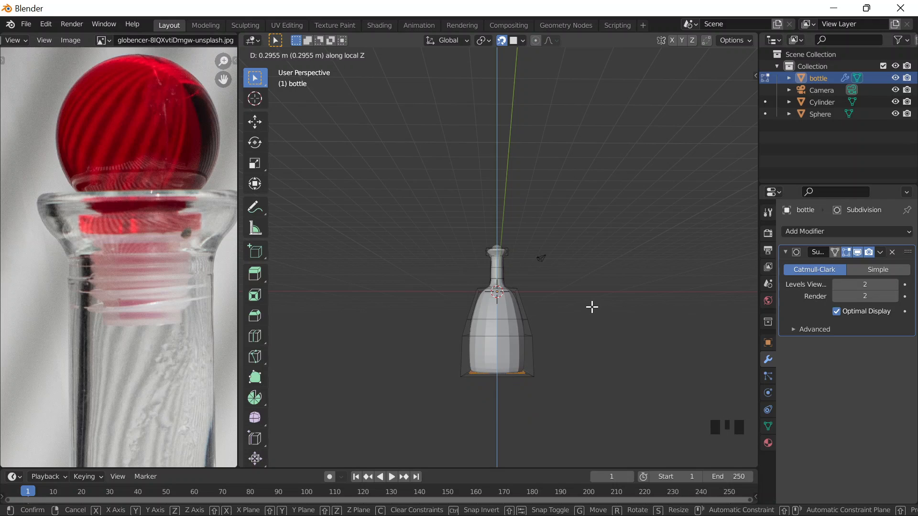
key("Tab")
middle_click_drag(592, 308, 591, 282)
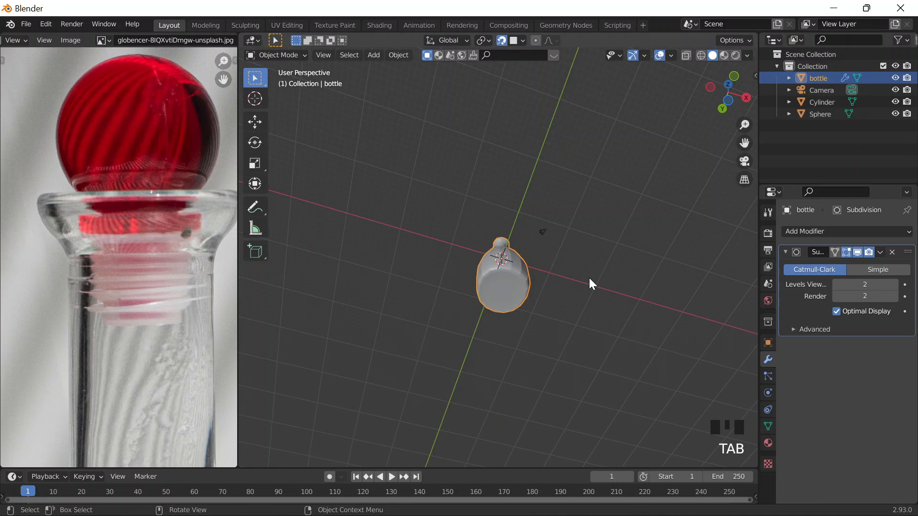
scroll(592, 282, "up", 3)
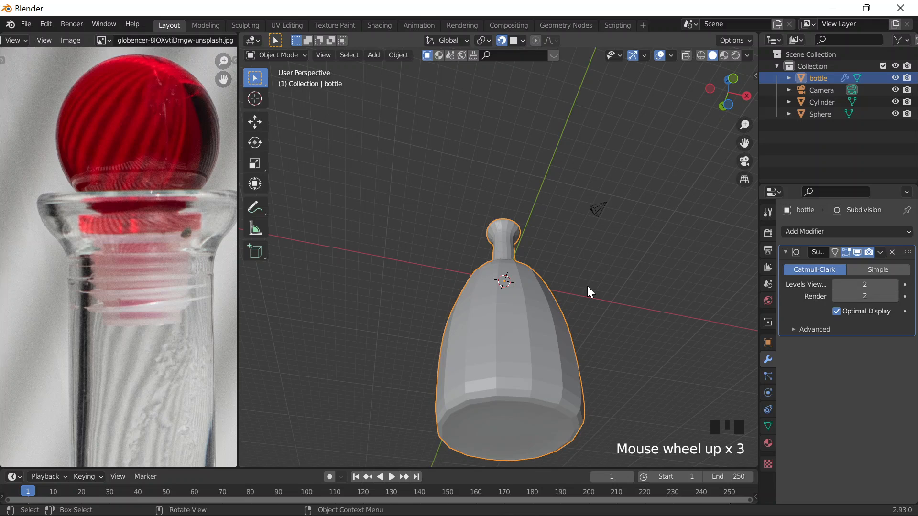
Try scaling the sphere uniformly to about 1.57, and undo that scaling.
middle_click_drag(587, 286, 492, 207)
scroll(491, 208, "up", 4)
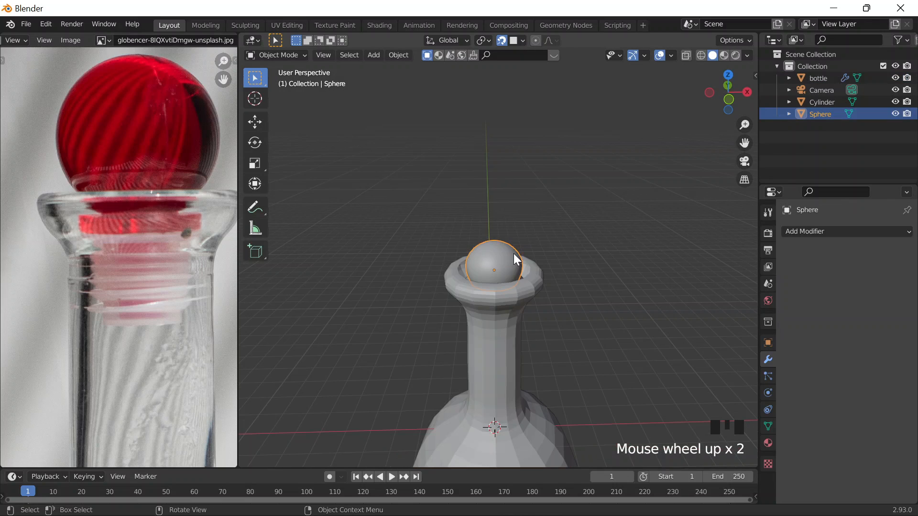
key("s")
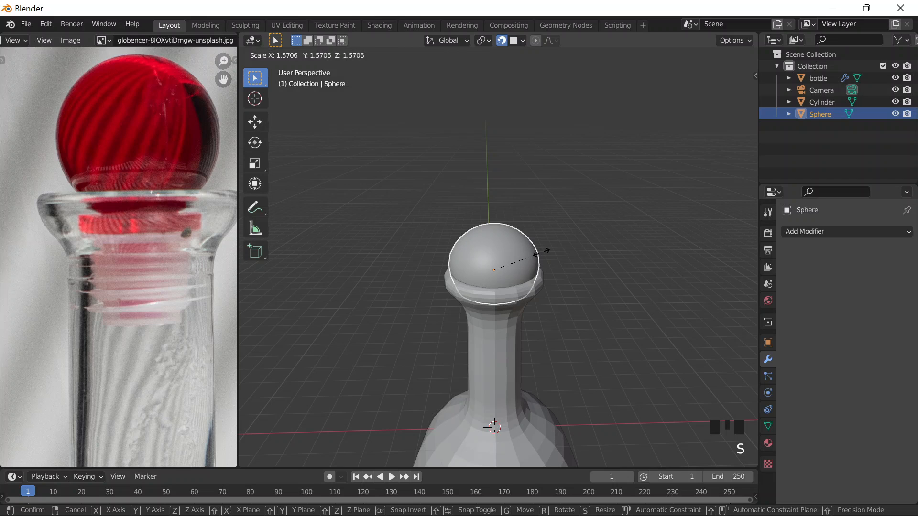
left_click(543, 278)
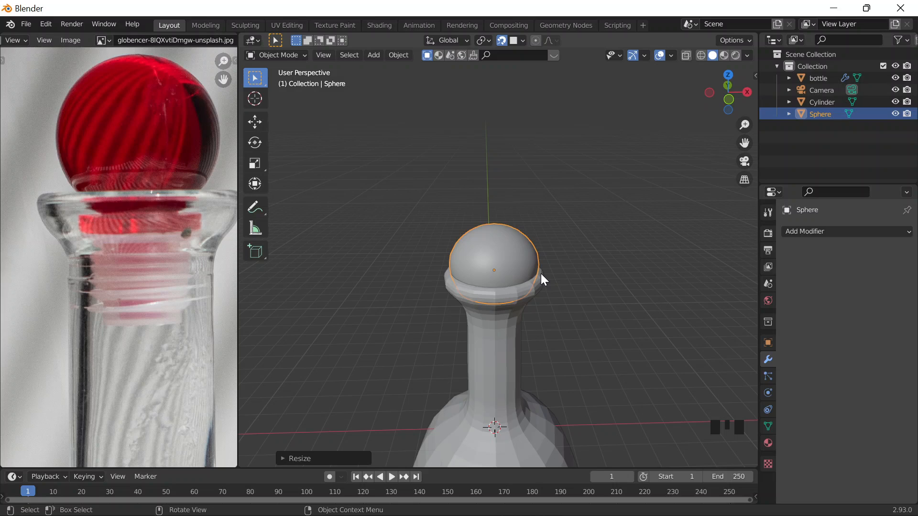
key("Tab")
key("Tab")
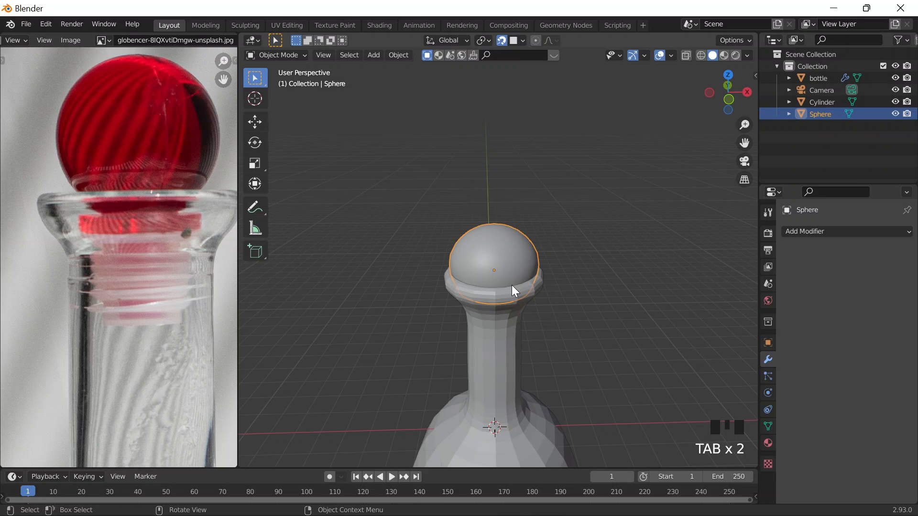
key("ctrl+z")
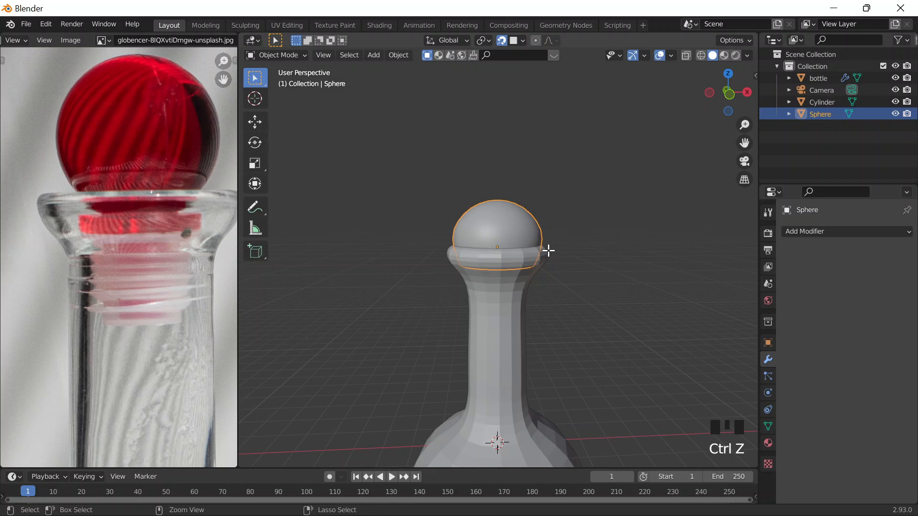
key("s")
left_click(496, 259)
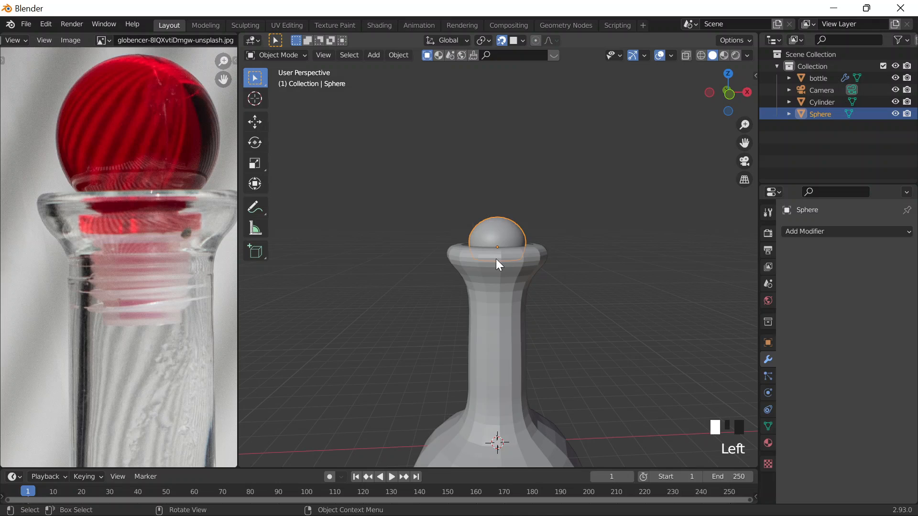
Select the bottle and scale the whole object uniformly to about 0.88.
left_click(495, 259)
key("s")
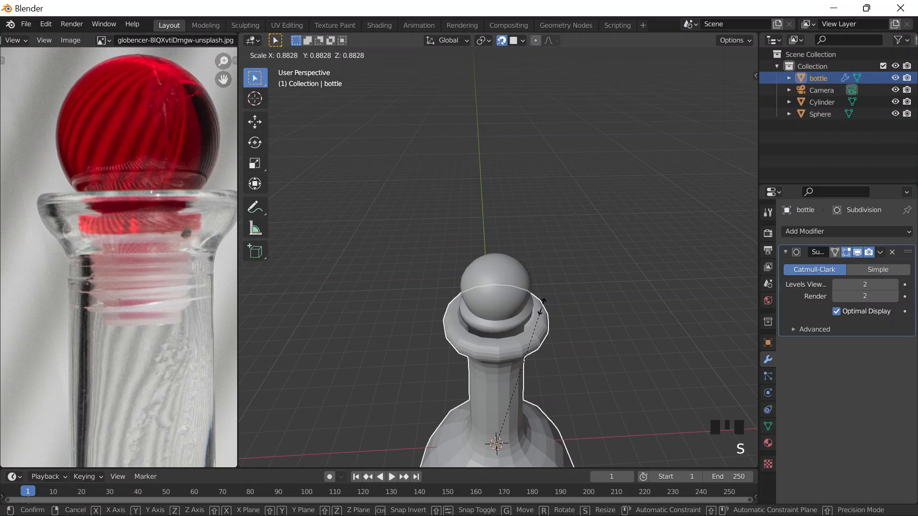
left_click(543, 304)
scroll(574, 241, "down", 5)
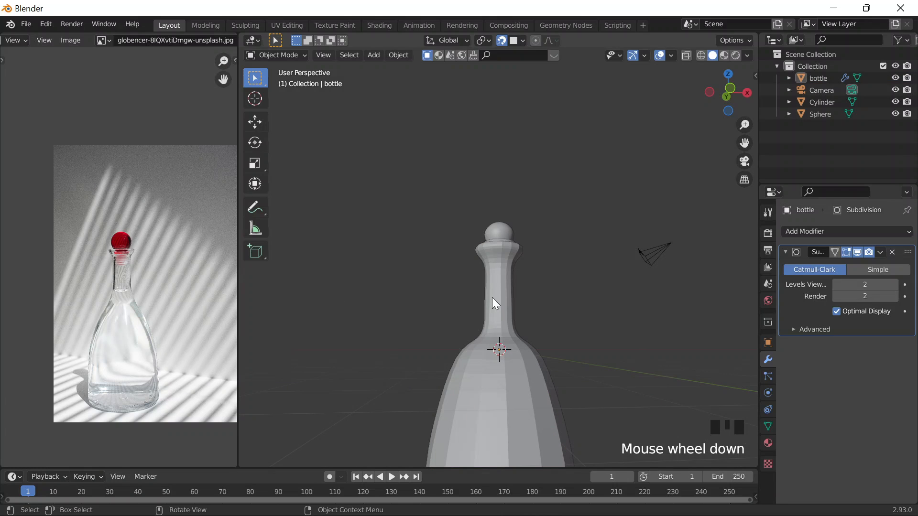
scroll(492, 302, "down", 4)
mouse_move(493, 302)
middle_mouse_down()
mouse_move(476, 258)
mouse_move(500, 296)
middle_mouse_up()
In Edit Mode and front view, box-select the bottle's neck faces and try to move them, ending in Object Mode.
key("Tab")
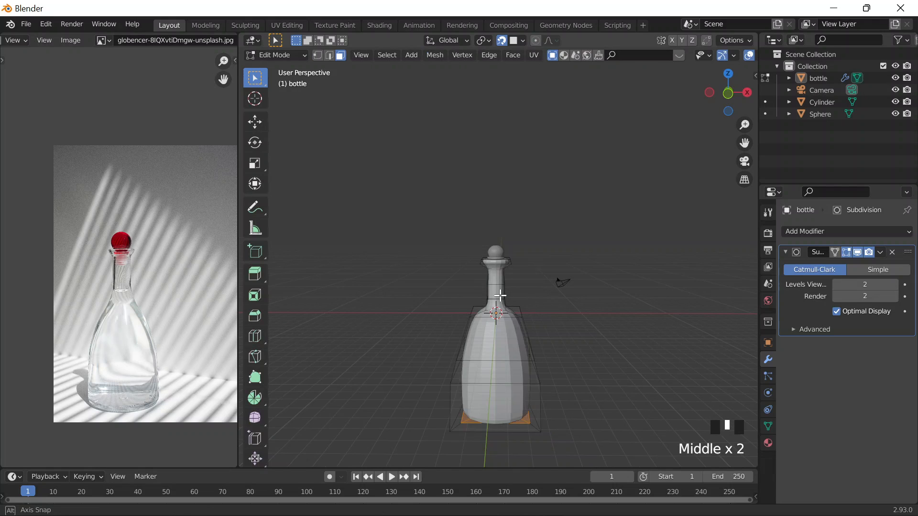
key("KP_1")
left_click_drag(462, 253, 552, 314)
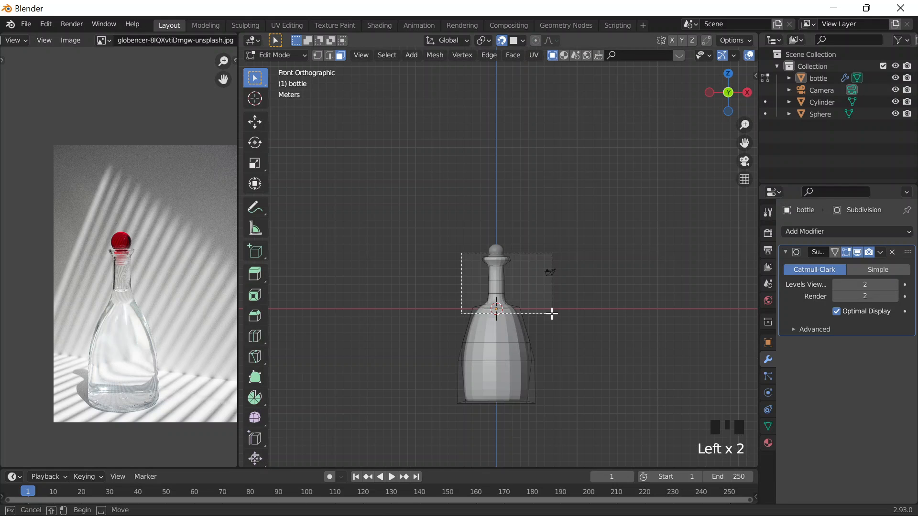
left_click(420, 246)
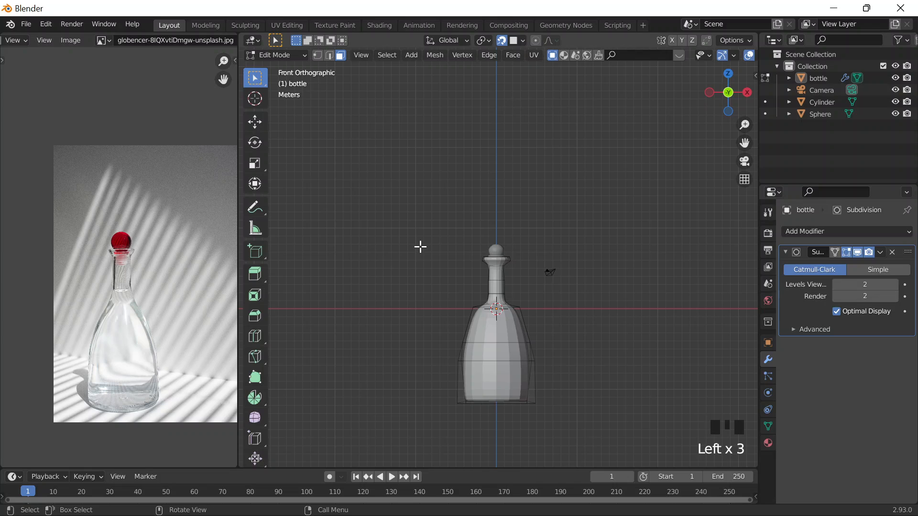
left_click_drag(420, 246, 538, 306)
key("g")
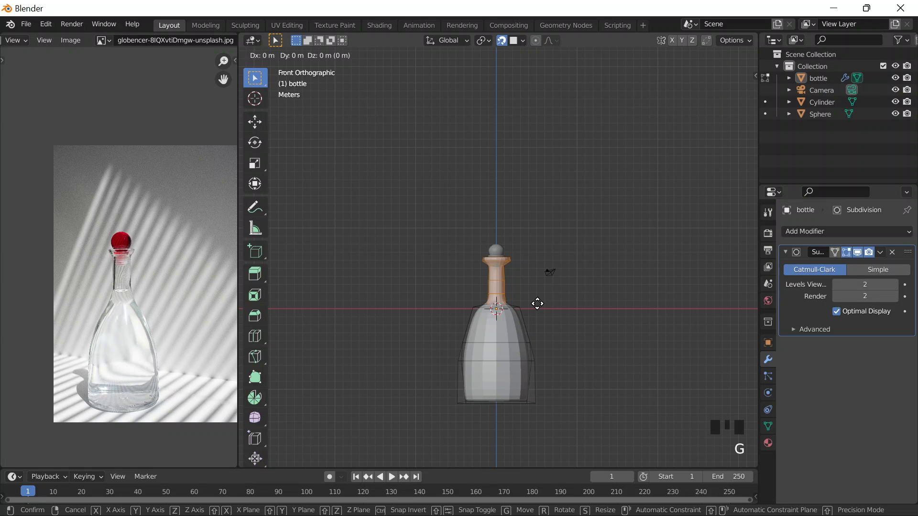
left_click(547, 268)
scroll(436, 242, "up", 4)
left_click(437, 242)
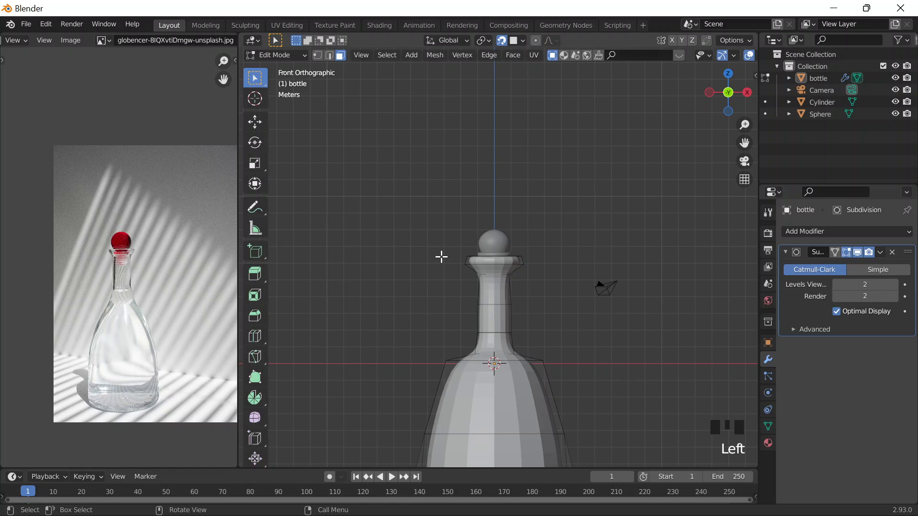
left_click_drag(441, 256, 572, 354)
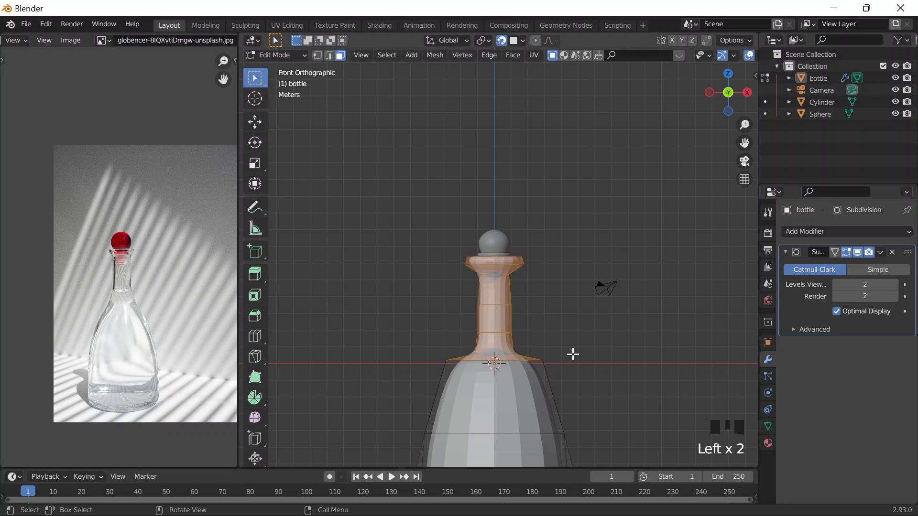
right_click(586, 431)
key("Tab")
Select the sphere stopper and scale it uniformly to about 1.23.
middle_click_drag(533, 227, 572, 262)
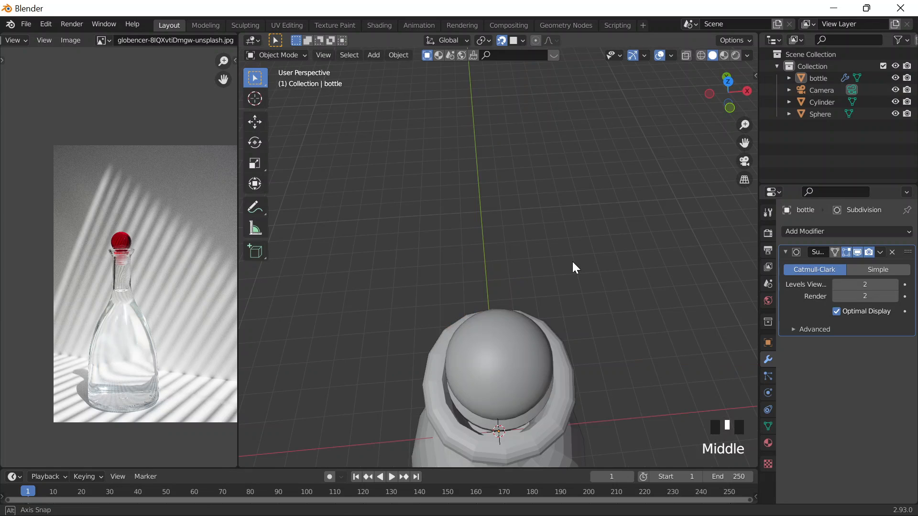
middle_click_drag(572, 262, 535, 299)
scroll(535, 300, "up", 5)
scroll(536, 301, "down", 3)
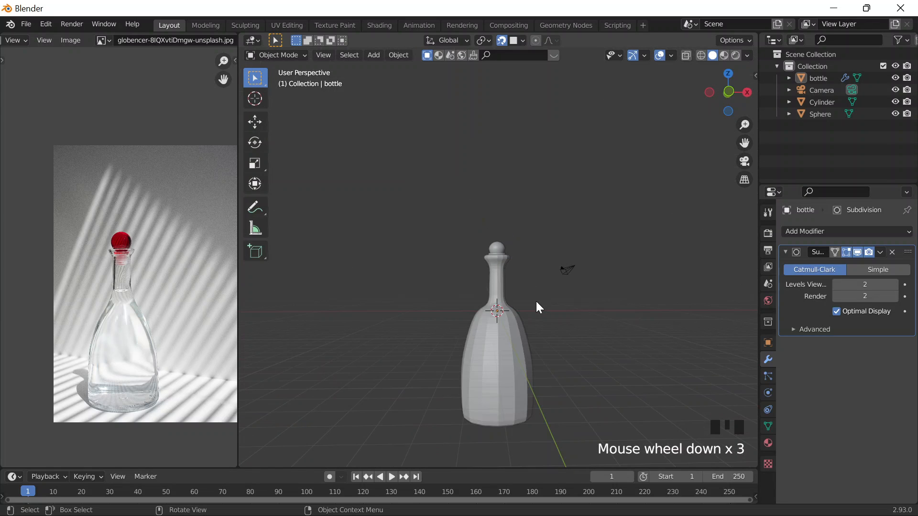
left_click(497, 248)
scroll(495, 228, "up", 2)
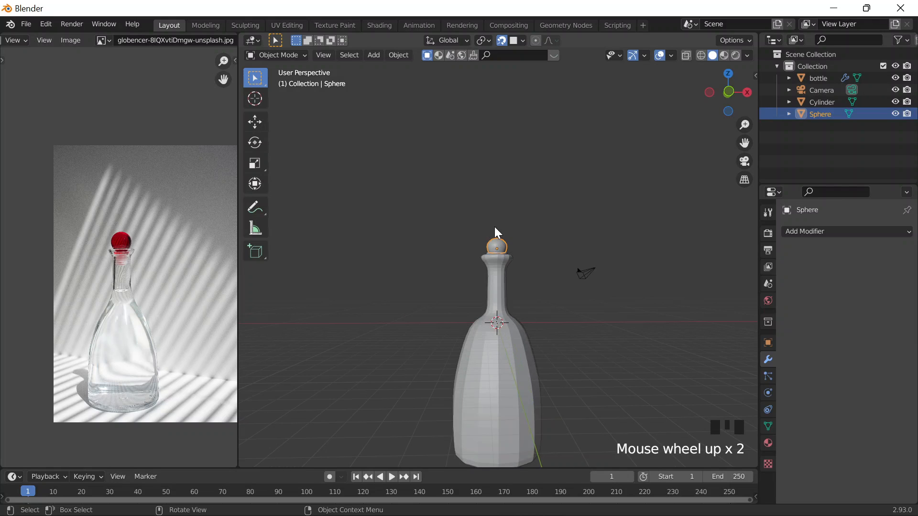
scroll(494, 226, "up", 5)
key("s")
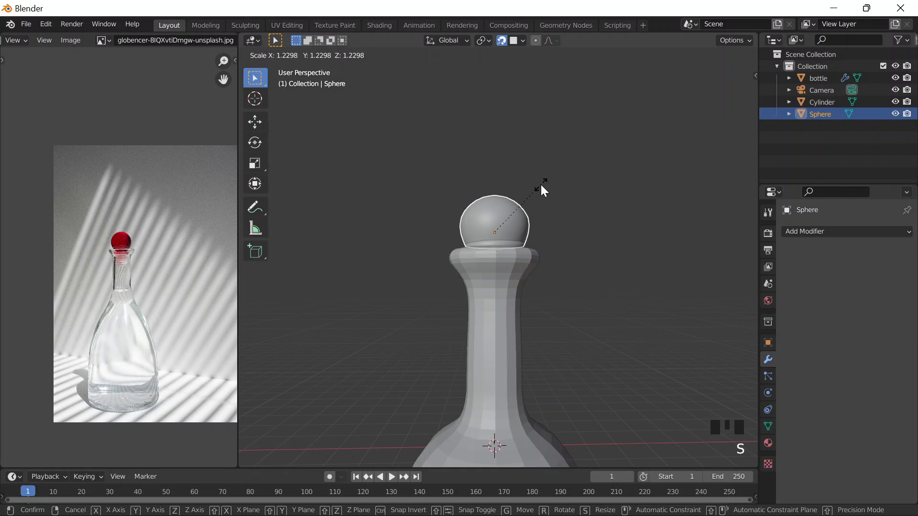
left_click(541, 184)
Move the enlarged sphere along global Z, snapping its open bottom onto the cylinder's rim.
key("g")
key("z")
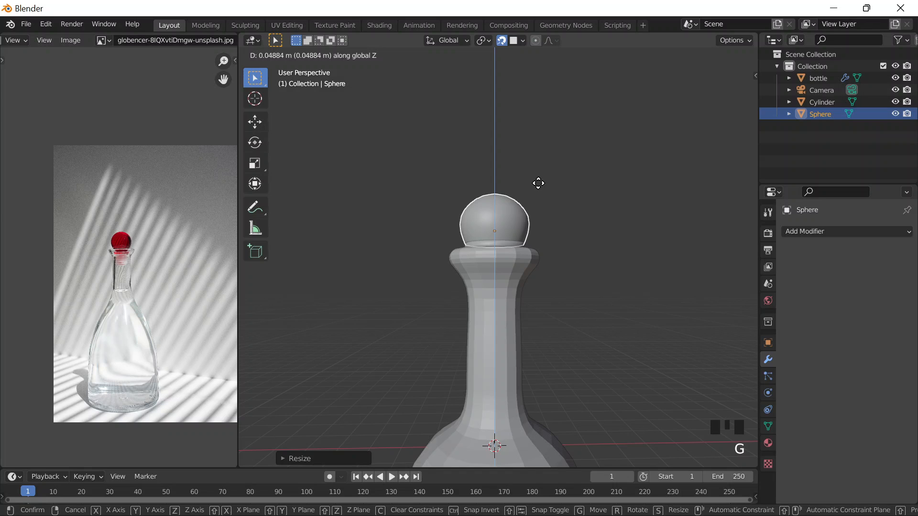
left_click(512, 267)
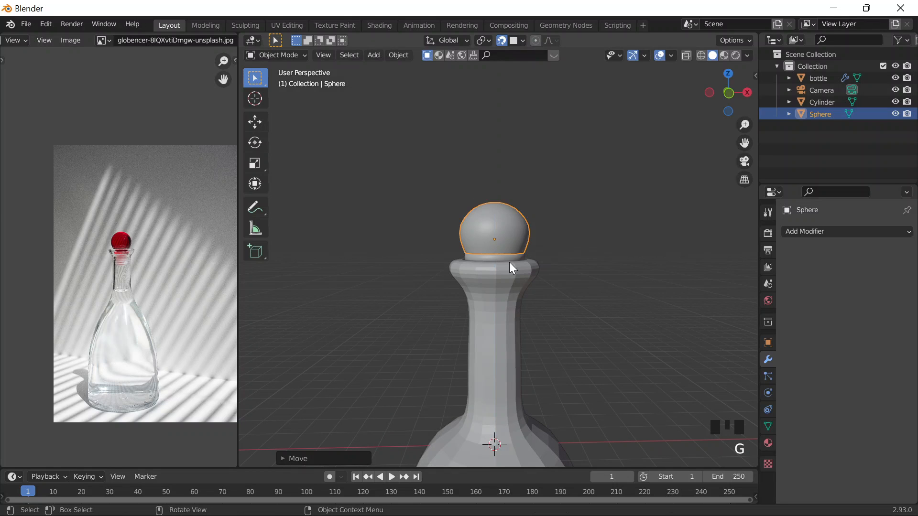
Following the reference photo, scale the sphere down slightly and reseat it on the cylinder's rim along global Z.
scroll(188, 257, "down", 5)
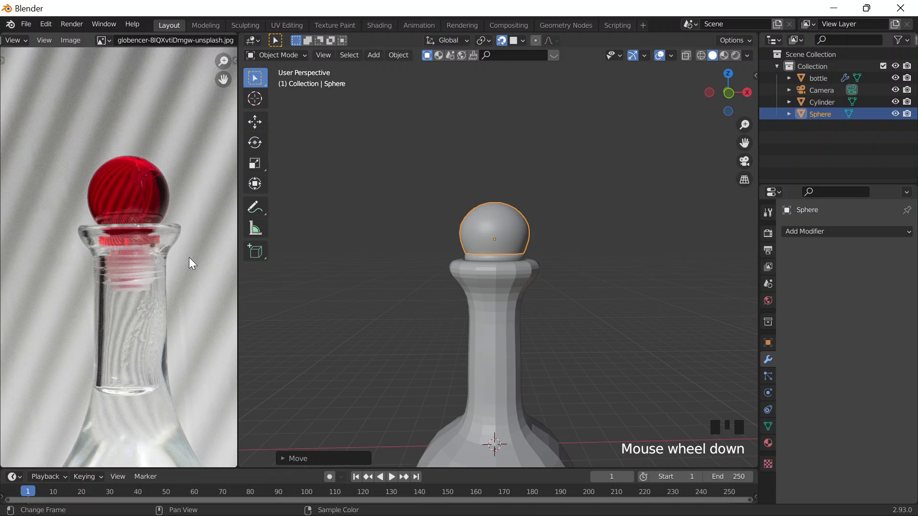
scroll(191, 262, "down", 2)
key("g")
key("z")
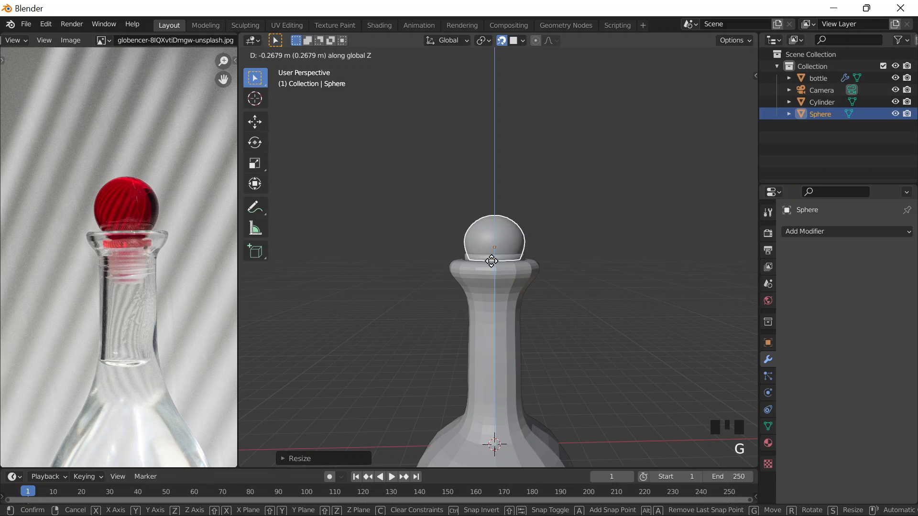
left_click(474, 258)
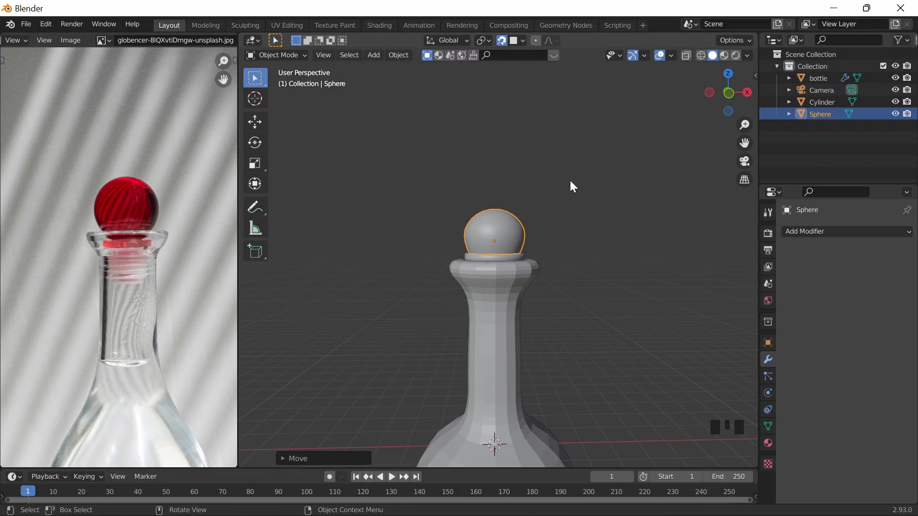
middle_click_drag(570, 181, 517, 227)
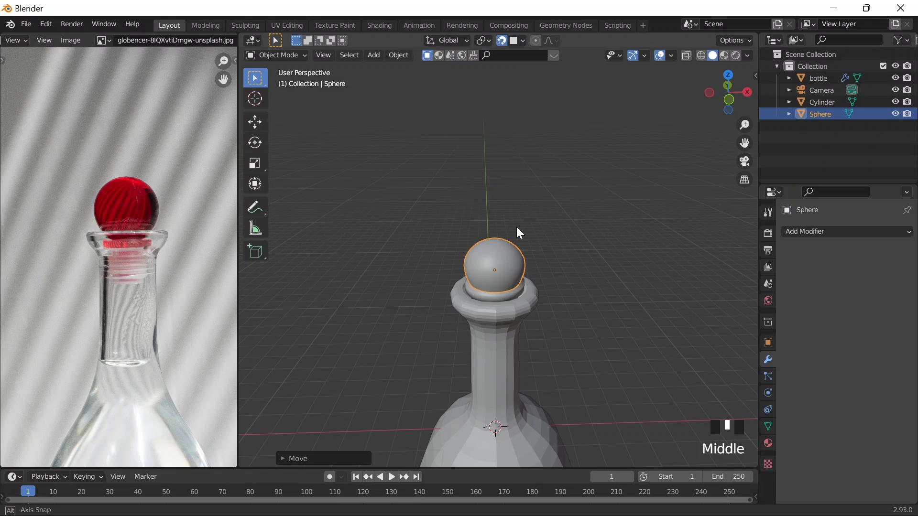
scroll(516, 228, "down", 5)
middle_click_drag(516, 289, 565, 215, "shift")
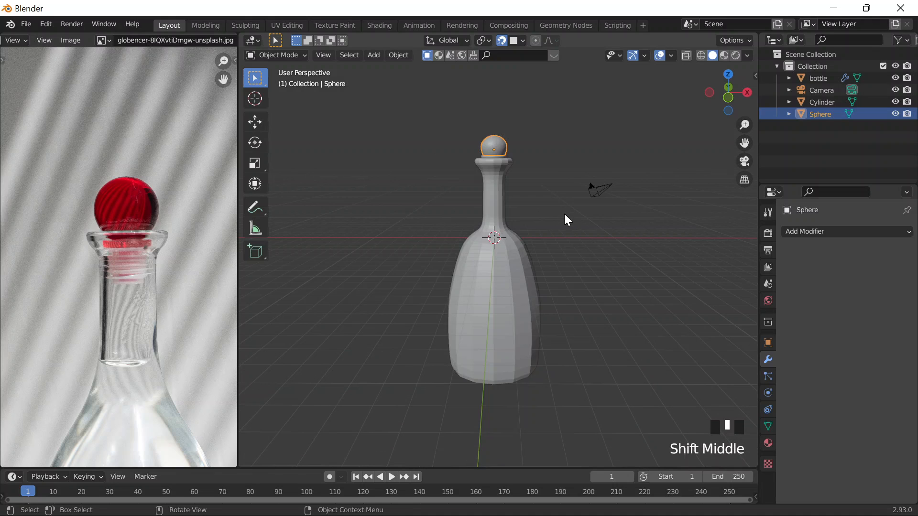
Add a mesh plane at the 3D cursor and scale it uniformly by 8.
scroll(474, 240, "down", 5)
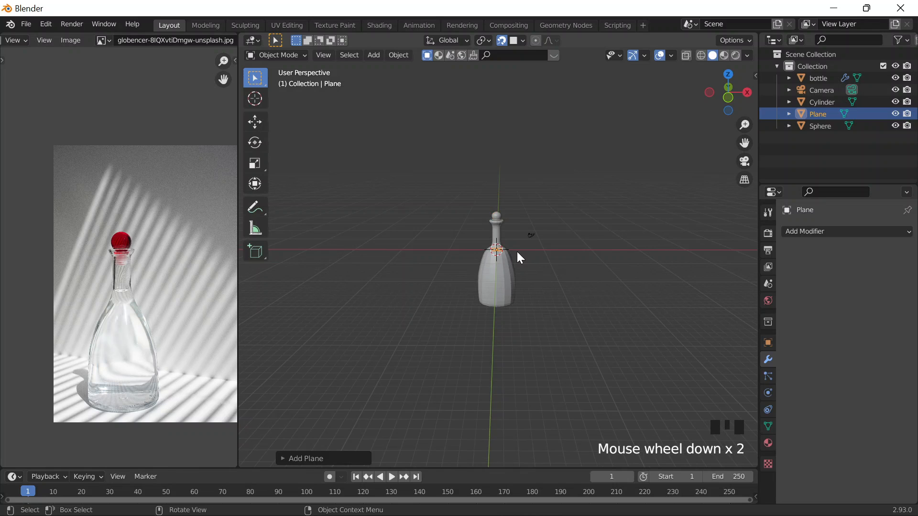
key("s")
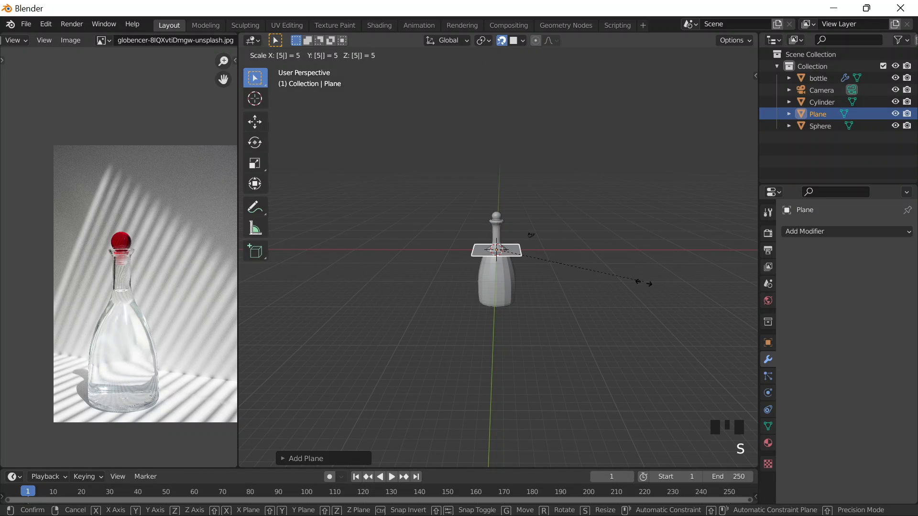
key("BackSpace")
type("8")
left_click(602, 266)
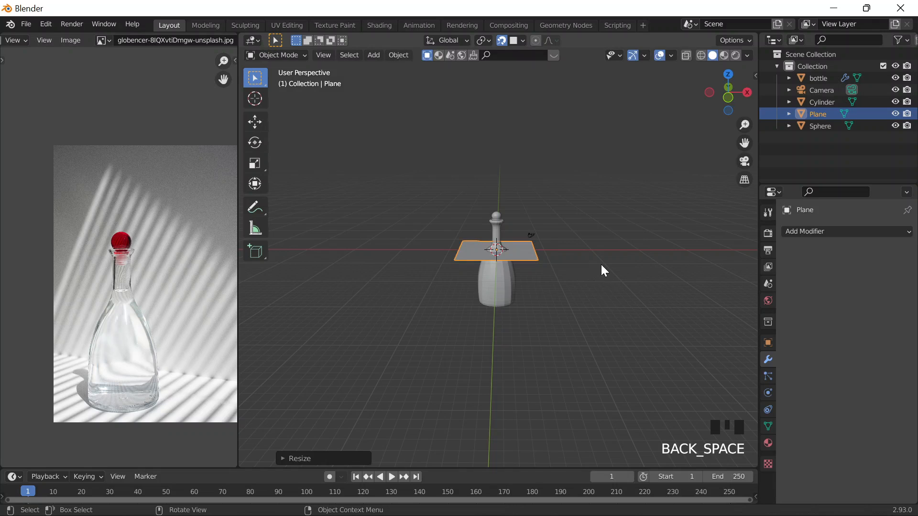
Try enlarging the plane uniformly by a further factor of 8.
key("s")
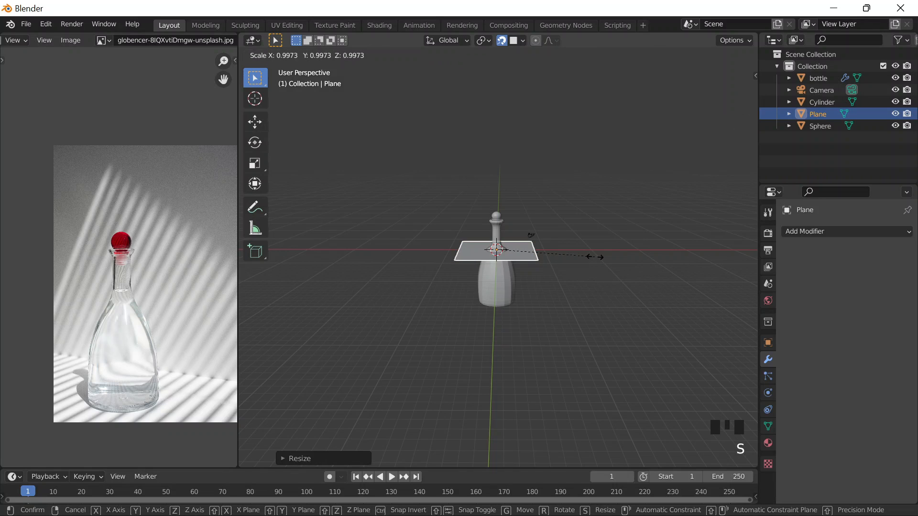
type("8")
left_click(597, 257)
scroll(484, 221, "down", 5)
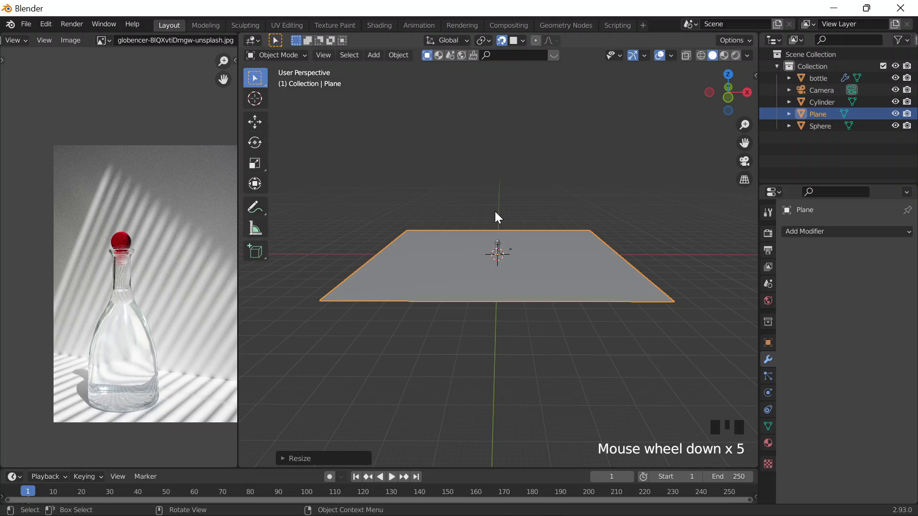
Scale the plane uniformly by a further factor of 4 to make a large floor.
type("s")
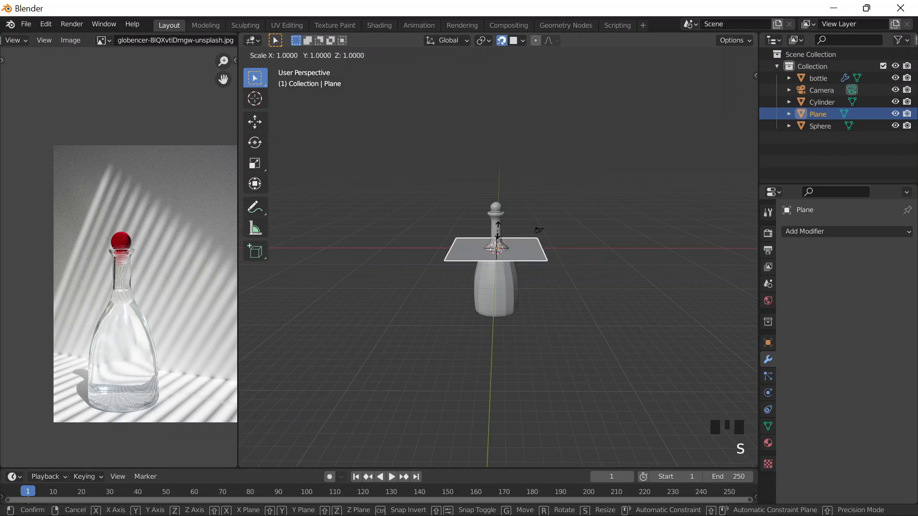
type("4")
left_click(538, 274)
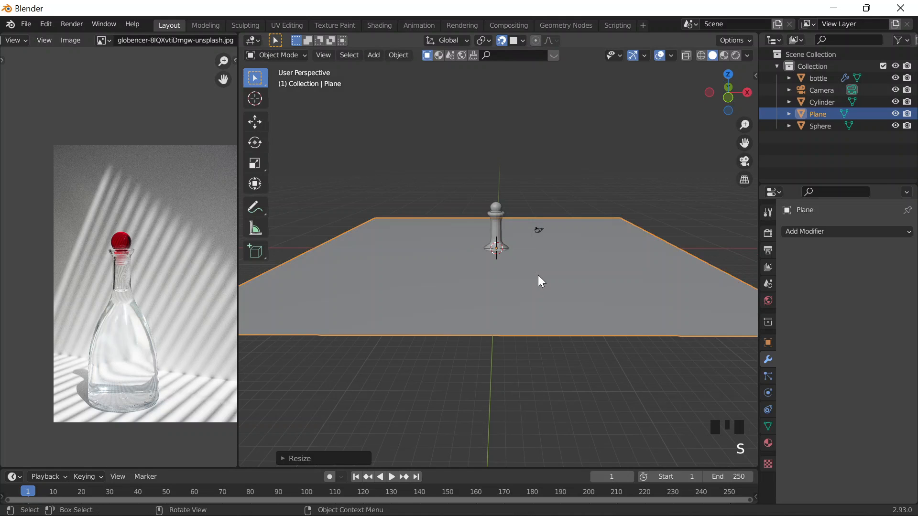
Lower the floor plane along global Z to just beneath the bottle's base, checking the fit from below.
key("g")
key("z")
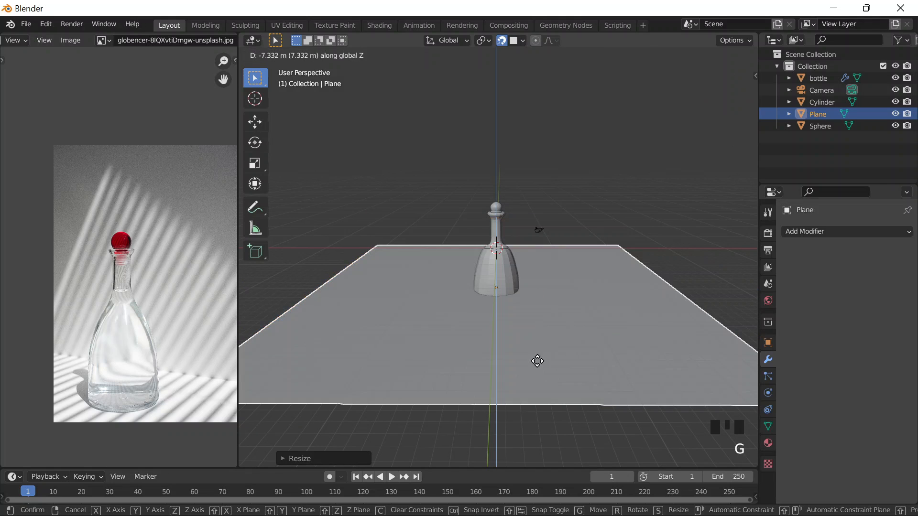
left_click(485, 317)
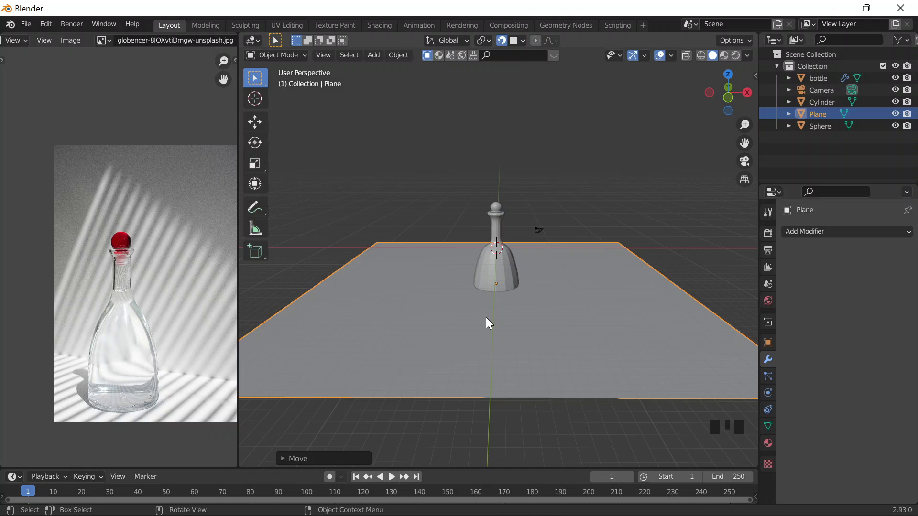
middle_click_drag(485, 317, 561, 294)
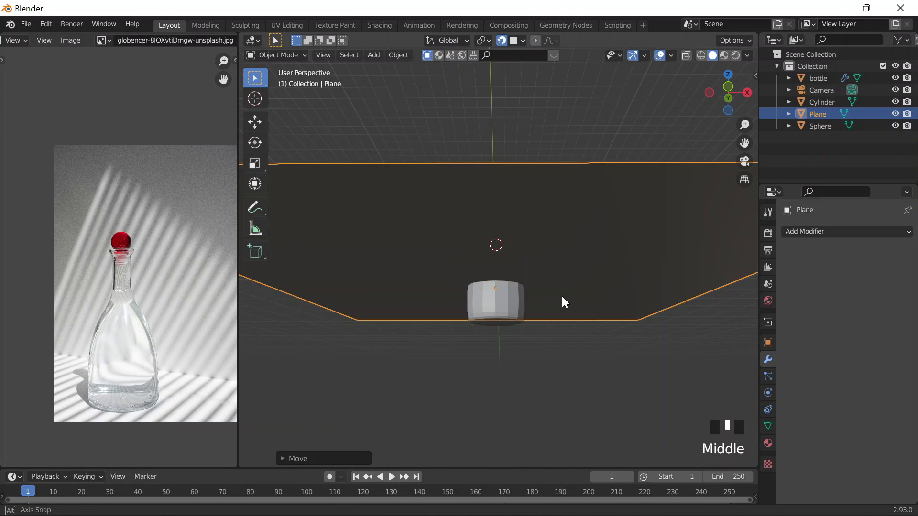
key("g")
key("z")
left_click(490, 337)
middle_click_drag(493, 241, 495, 287)
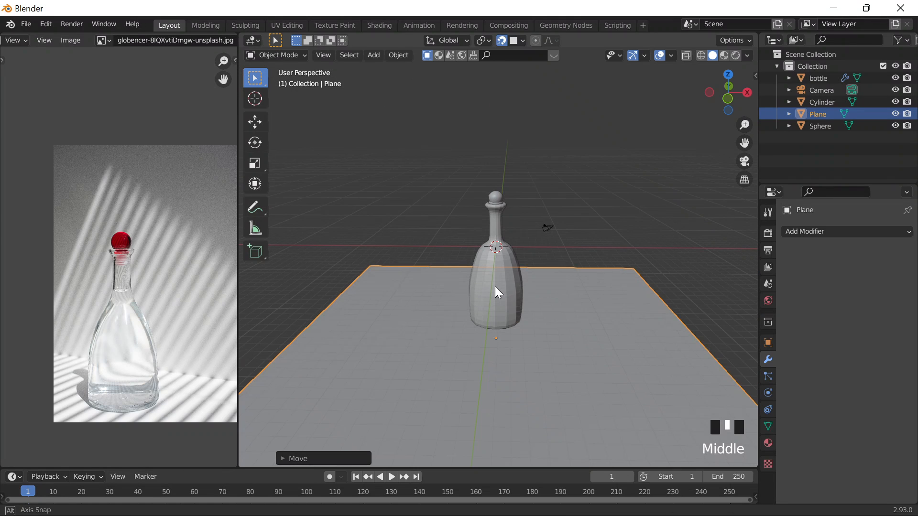
In Edit Mode with edge selection, extrude the floor plane's back edge upward along global Z to form a tall backdrop wall.
scroll(494, 286, "up", 3)
key("Tab")
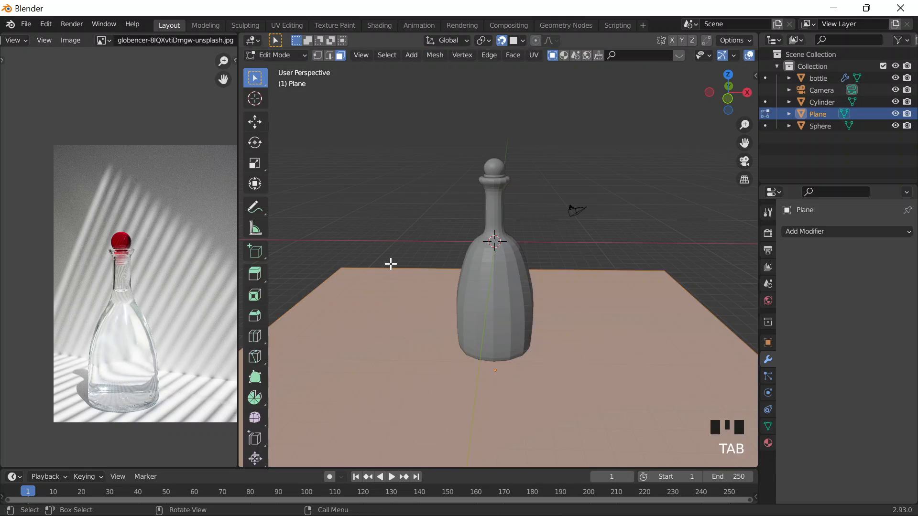
key("2")
left_click(394, 269)
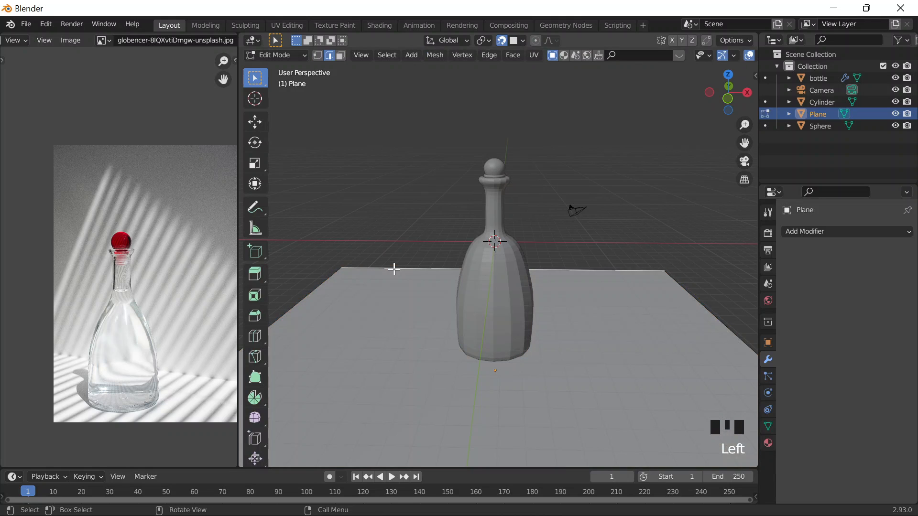
scroll(424, 229, "down", 4)
key("g")
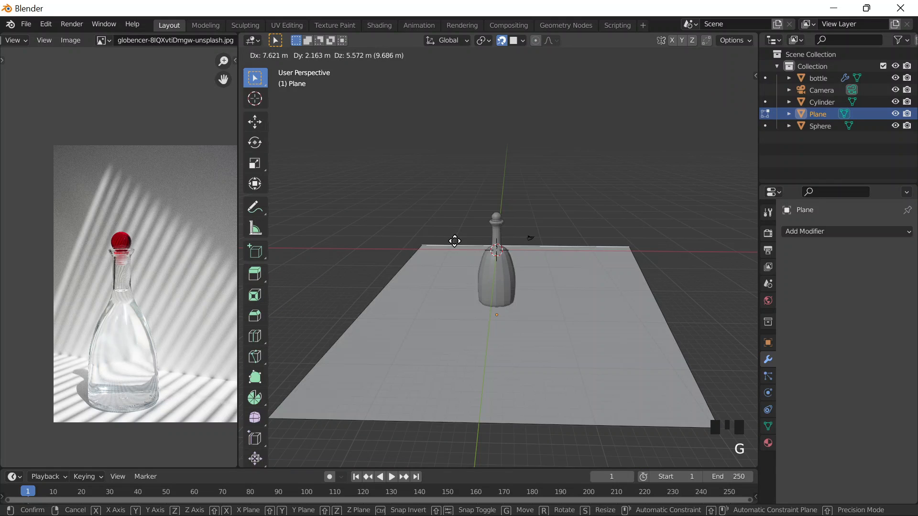
left_click(452, 249)
key("e")
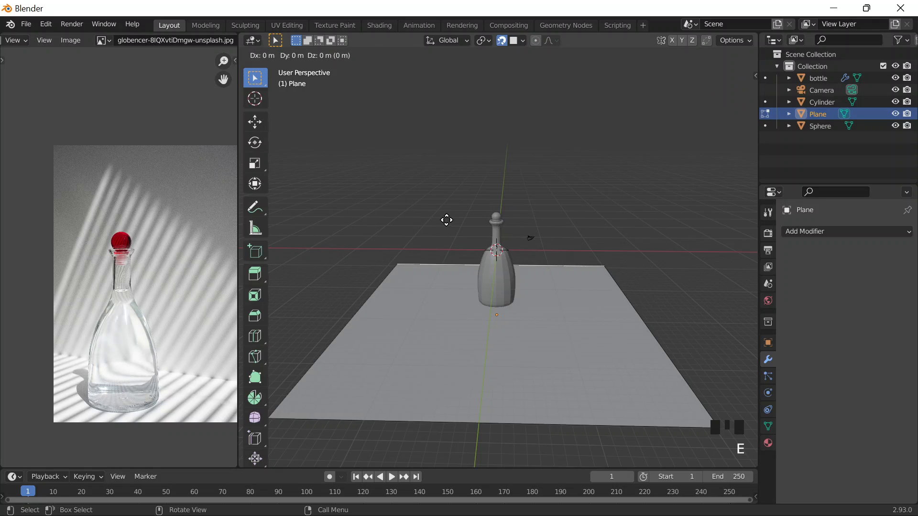
key("z")
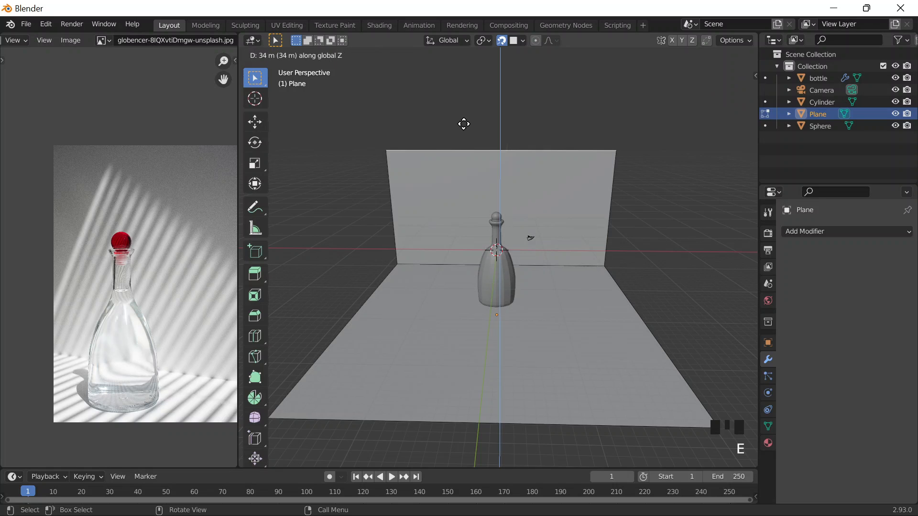
left_click(467, 53)
scroll(469, 103, "down", 4)
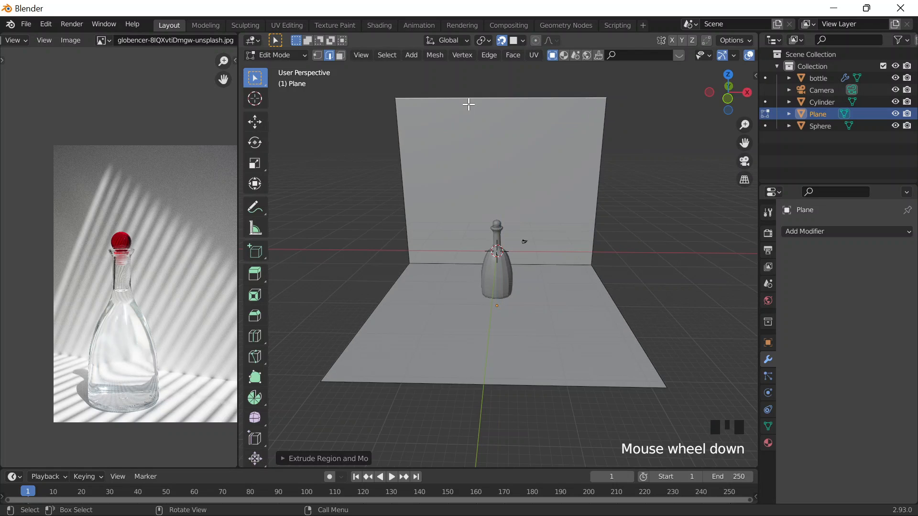
Return to Object Mode and stretch the backdrop along the X axis to about double its width.
key("Tab")
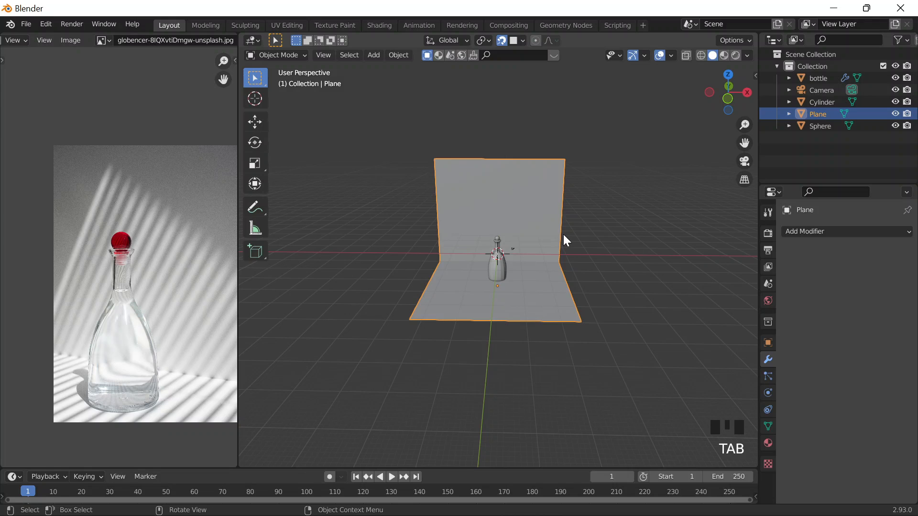
key("s")
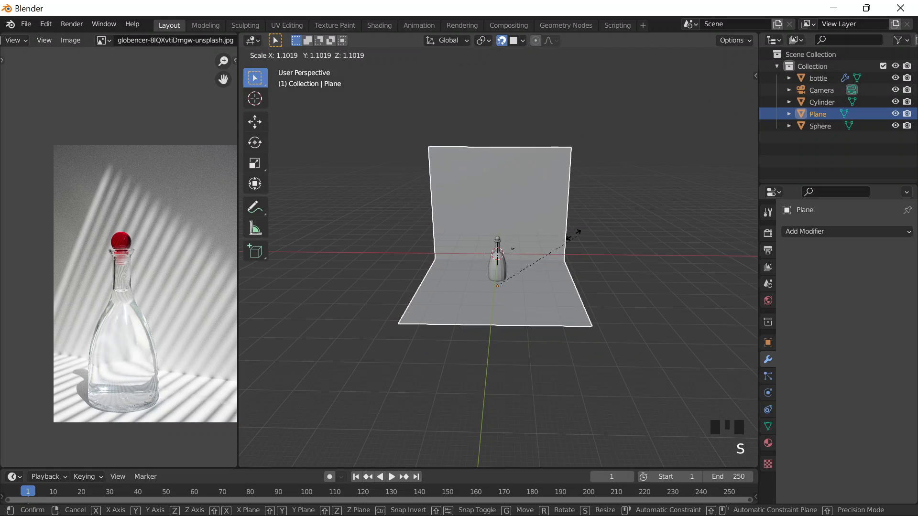
left_click(659, 242)
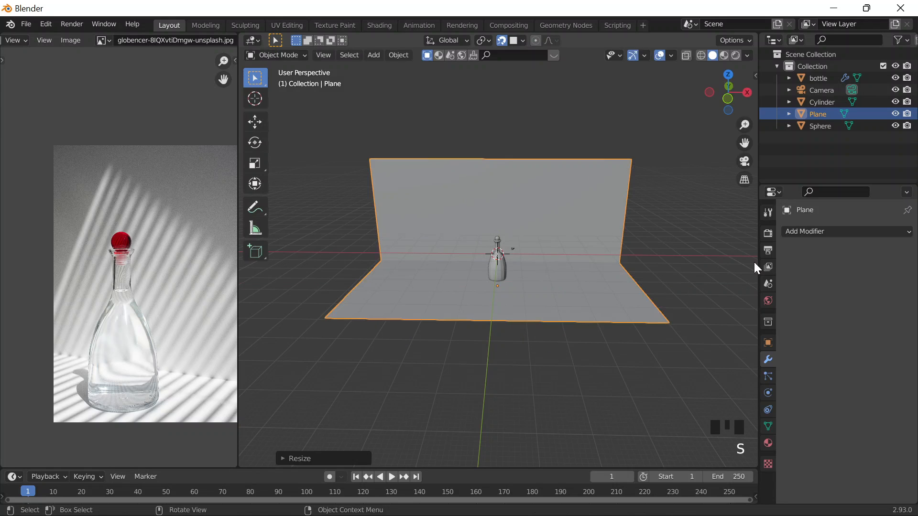
Add a Bevel modifier to the backdrop plane with an amount of 0.3 m and 19 segments.
left_click(820, 231)
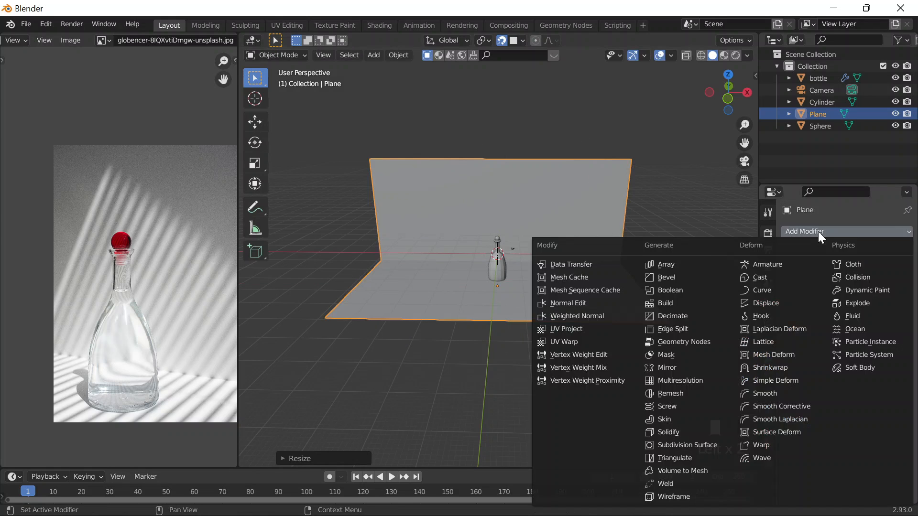
left_click(672, 276)
scroll(637, 274, "up", 5)
left_click(538, 233)
left_click_drag(865, 298, 889, 312)
scroll(687, 297, "down", 2)
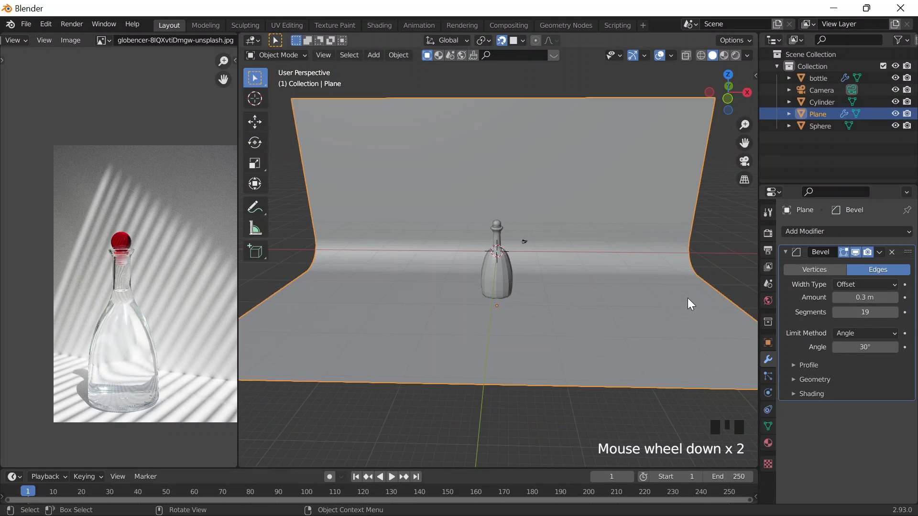
Raise the backdrop's Bevel amount to 0.75 m and its segments to 43, and apply Shade Smooth to it.
middle_click_drag(687, 297, 703, 301)
mouse_move(865, 297)
left_mouse_down()
mouse_move(880, 297)
mouse_move(852, 298)
mouse_move(877, 309)
left_mouse_up()
scroll(581, 200, "up", 2)
right_click(581, 195)
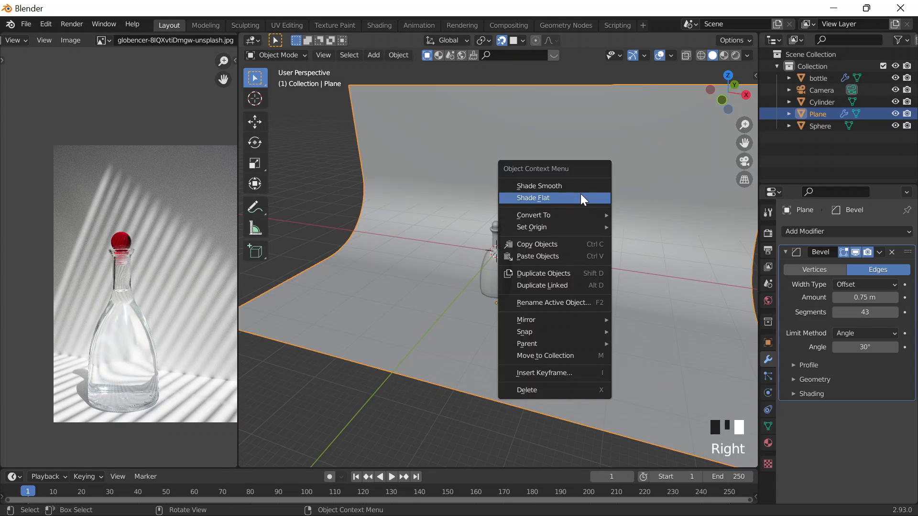
left_click(580, 194)
middle_click_drag(575, 182, 674, 279)
scroll(565, 274, "up", 4)
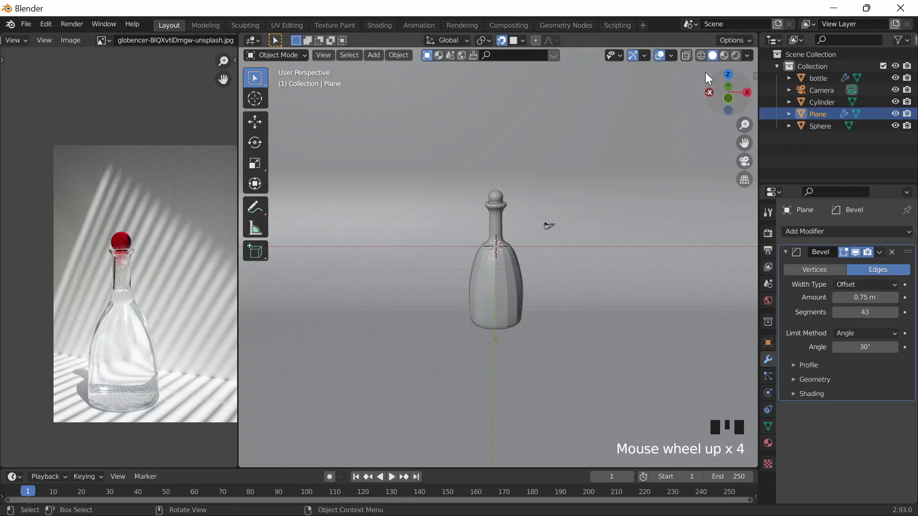
Save the scene in the Downloads folder as 52222.blend.
key("ctrl+s")
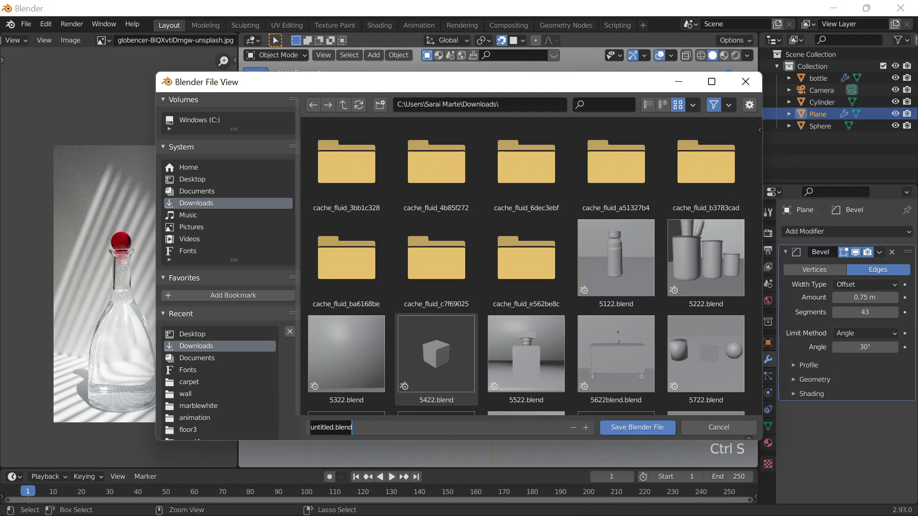
left_click(348, 428)
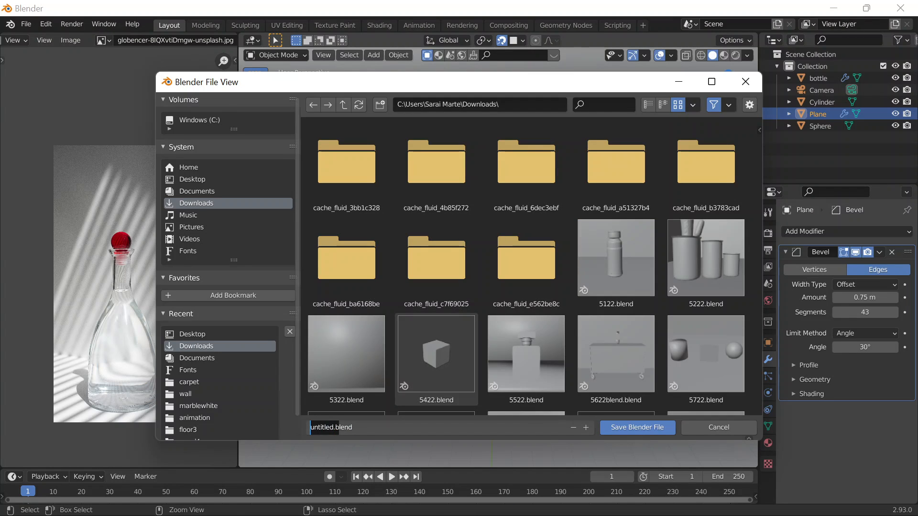
left_click(338, 427)
key("BackSpace")
key("BackSpace")
key("BackSpace")
key("BackSpace")
key("BackSpace")
key("BackSpace")
key("BackSpace")
key("BackSpace")
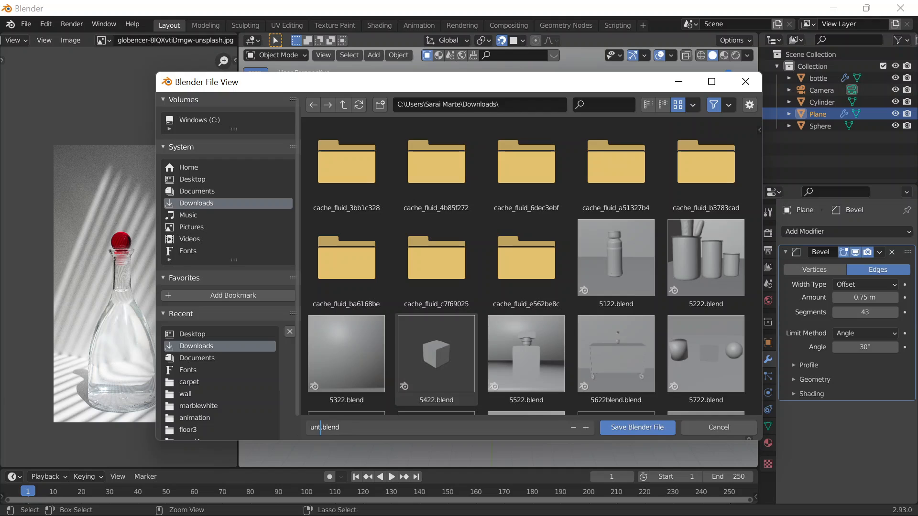
type("52222")
left_click(634, 426)
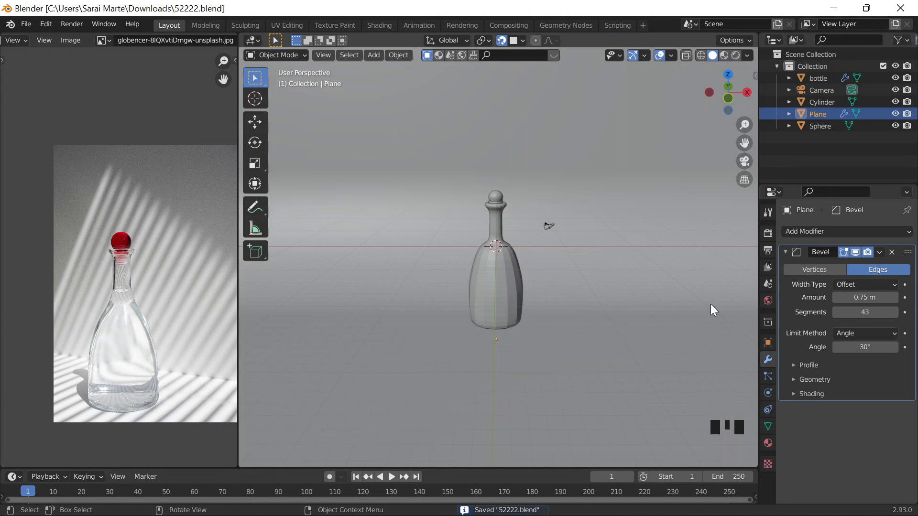
Apply the Bevel modifier on the backdrop plane.
left_click(785, 252)
left_click(785, 252)
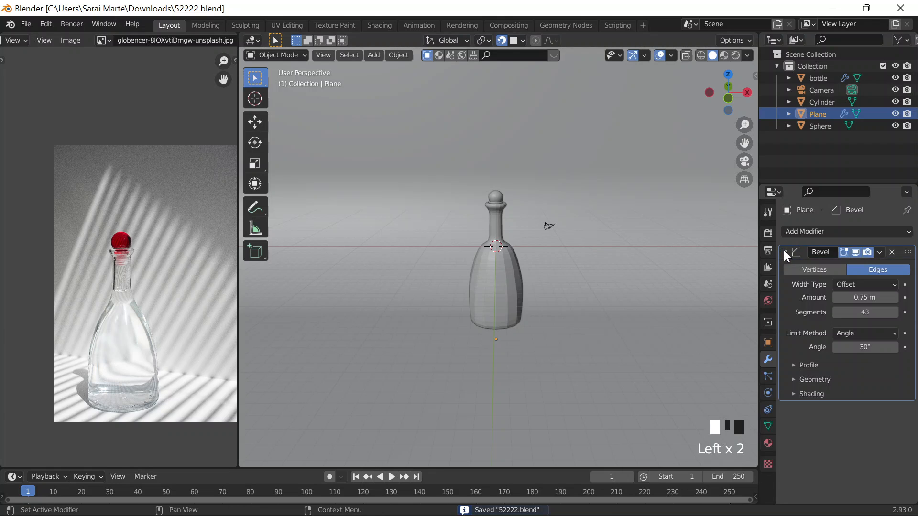
left_click(801, 311)
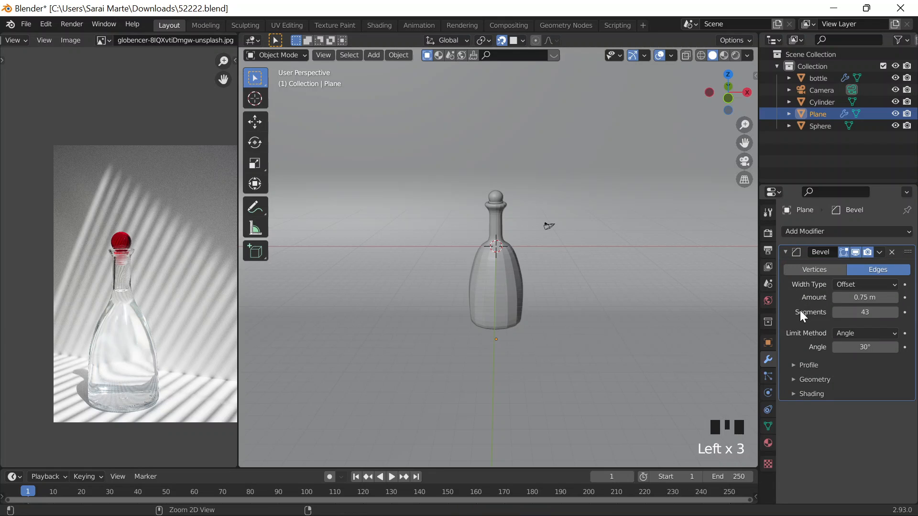
key("ctrl+a")
Apply the Subdivision modifier on the bottle, enlarge the reference photo for comparison, and select the sphere stopper.
left_click(495, 260)
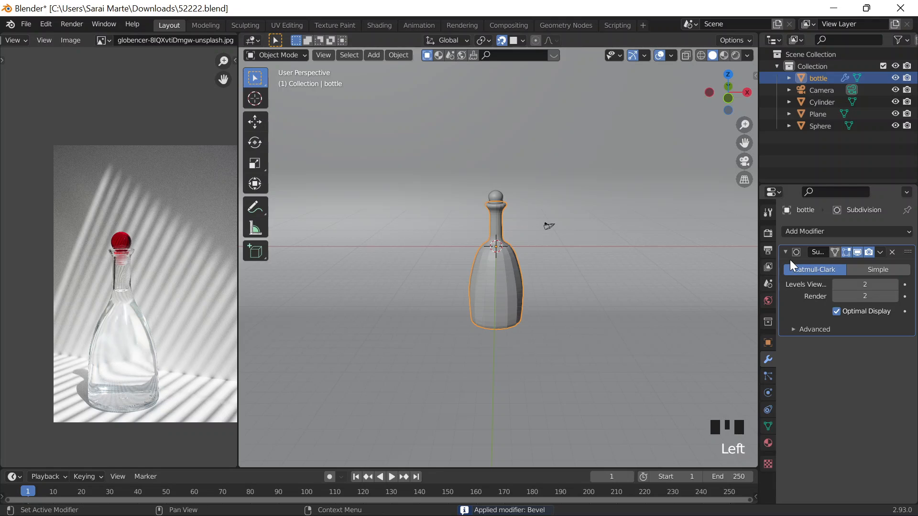
left_click(787, 309)
key("ctrl+a")
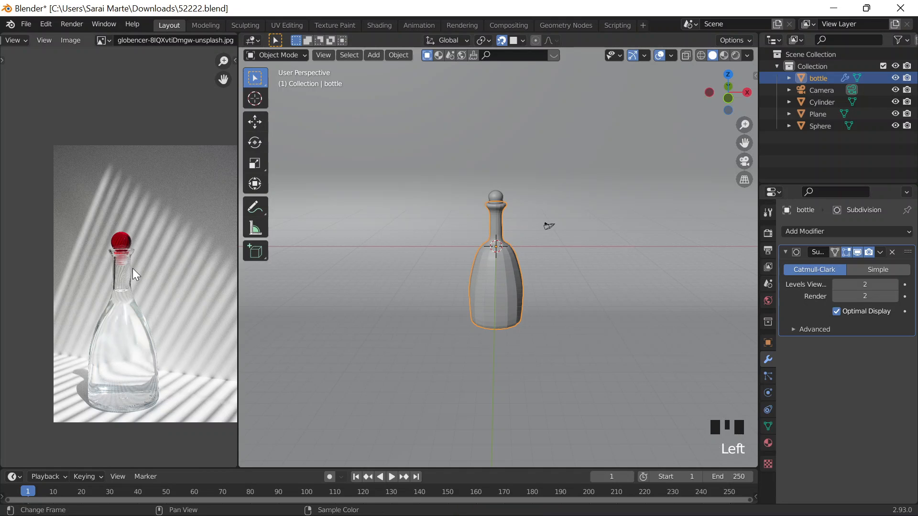
scroll(136, 274, "down", 2)
middle_click_drag(151, 242, 153, 90, "shift")
scroll(165, 198, "down", 2)
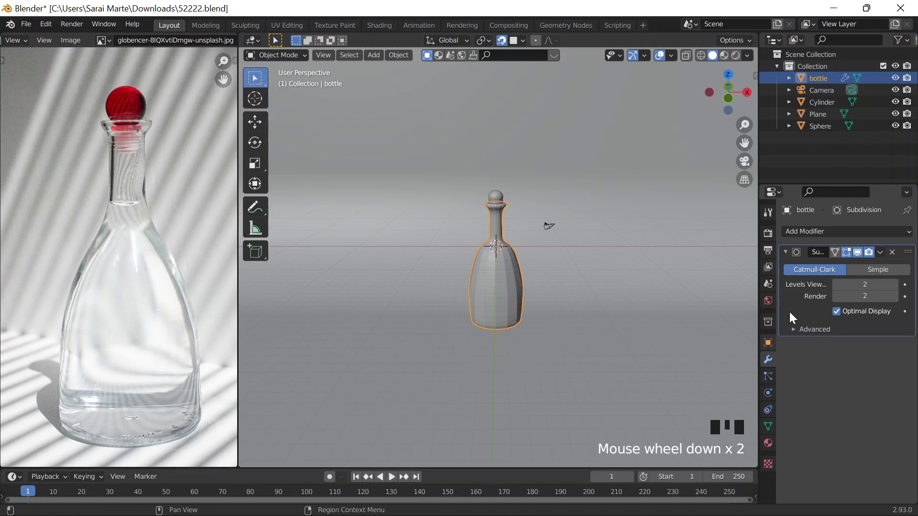
left_click(792, 297)
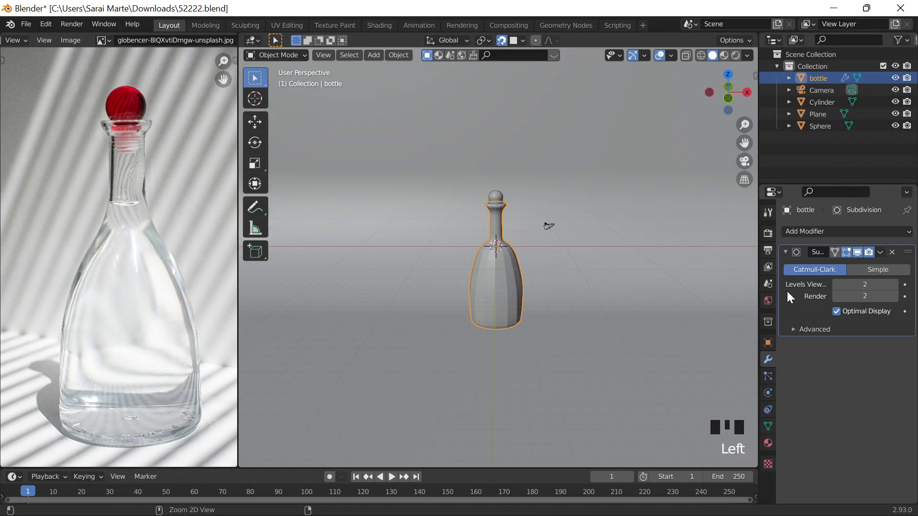
key("ctrl+a")
left_click(491, 195)
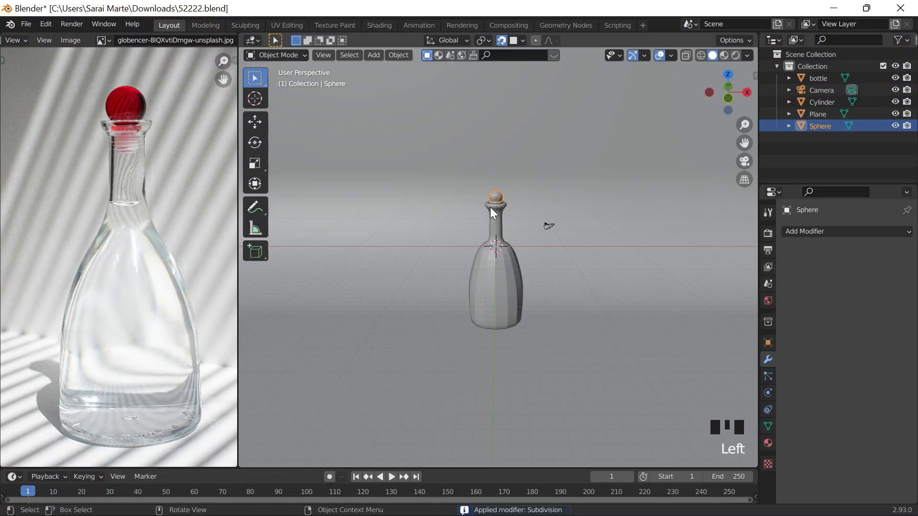
Add a Bevel modifier to the cylinder below the sphere stopper.
left_click(490, 206)
left_click(496, 203)
scroll(495, 202, "up", 4)
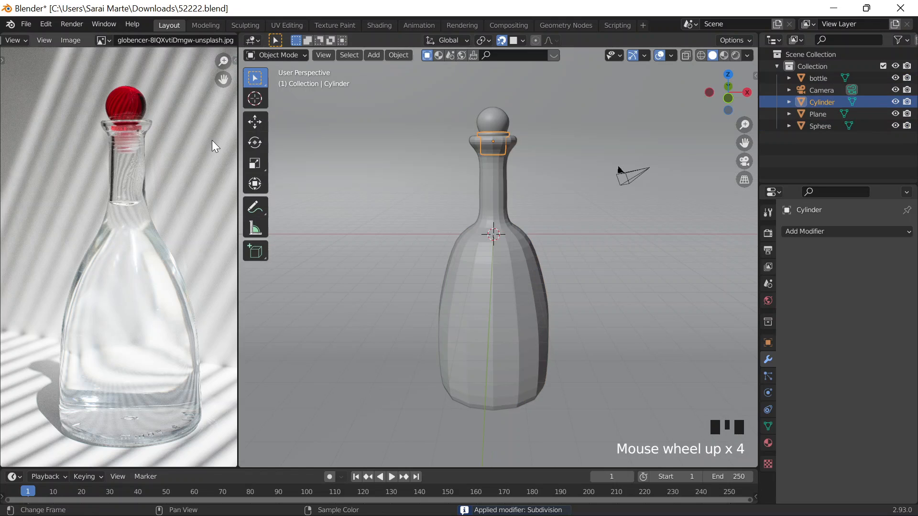
middle_click_drag(297, 145, 509, 236)
scroll(484, 173, "down", 1)
left_click(834, 232)
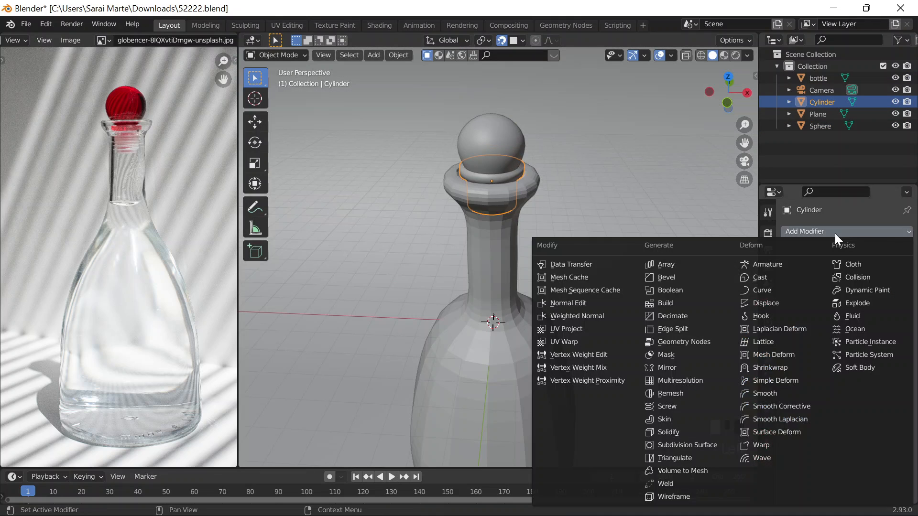
left_click(690, 277)
Set the cylinder's Bevel amount to 0.26 m and its segments to 18.
middle_click_drag(593, 206, 582, 182)
scroll(582, 183, "up", 3)
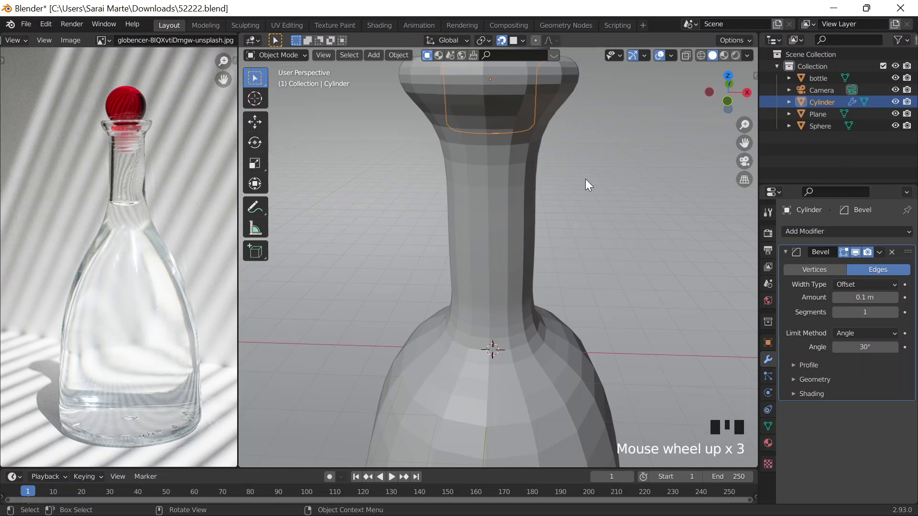
scroll(593, 243, "up", 3)
scroll(593, 243, "down", 3)
middle_click_drag(593, 244, 593, 235)
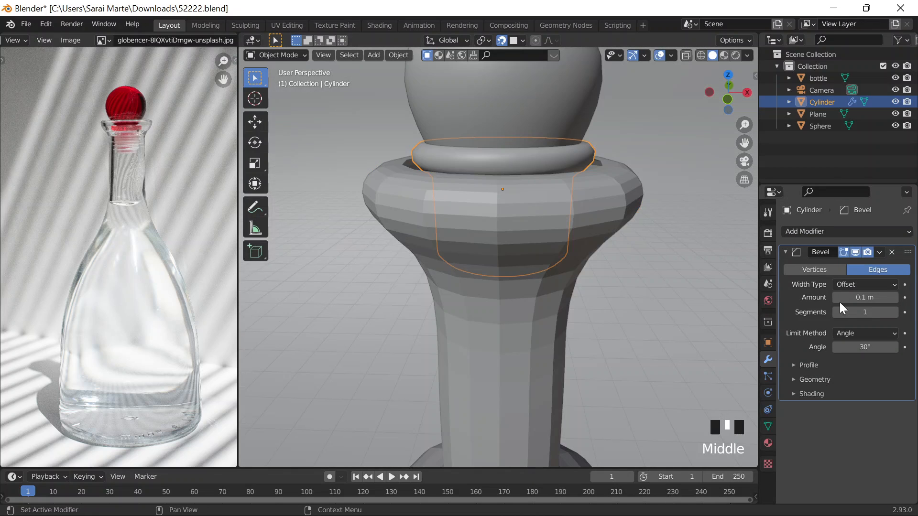
left_click_drag(839, 302, 861, 313)
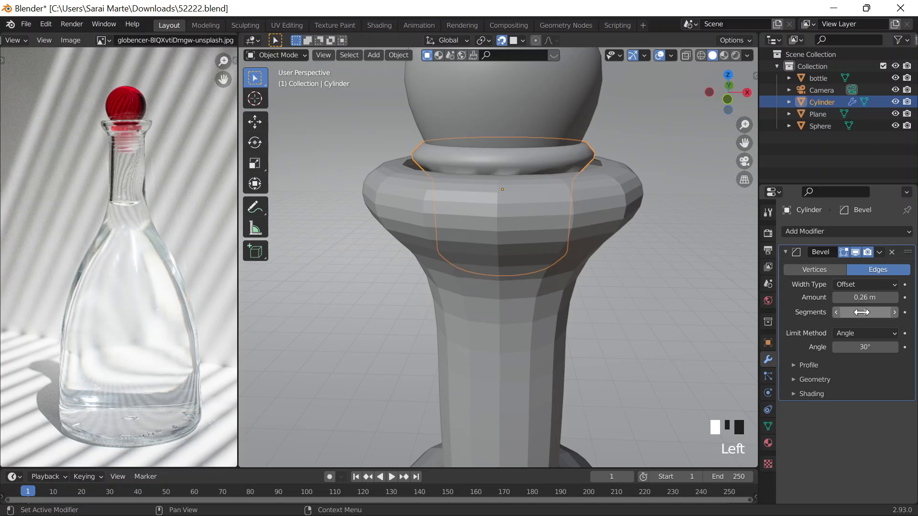
scroll(603, 220, "down", 2)
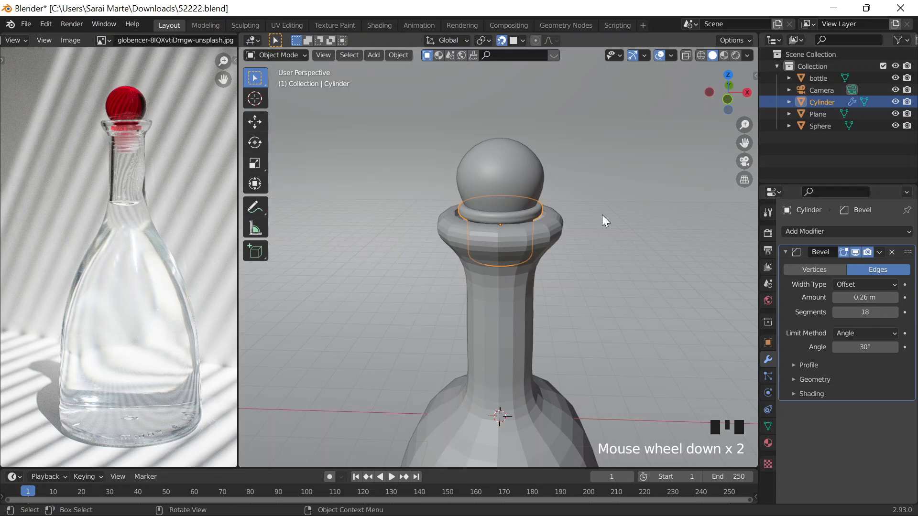
Select the sphere, show the scene in Material Preview shading, and save the file.
left_click(500, 182)
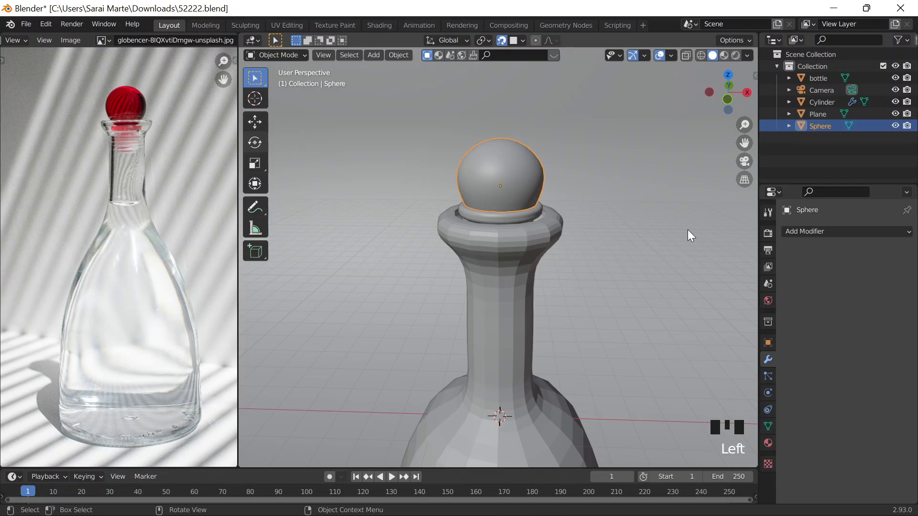
middle_click_drag(687, 229, 725, 58, "ctrl")
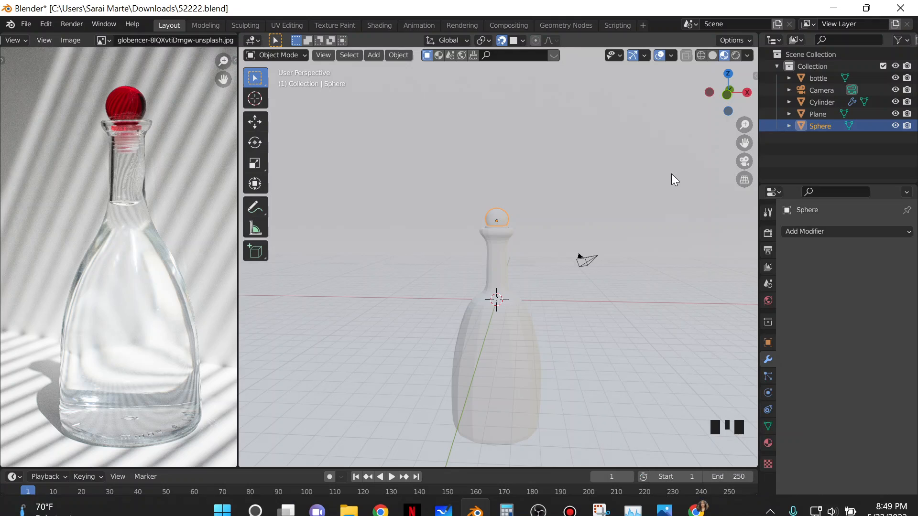
scroll(531, 277, "down", 5)
key("ctrl+s")
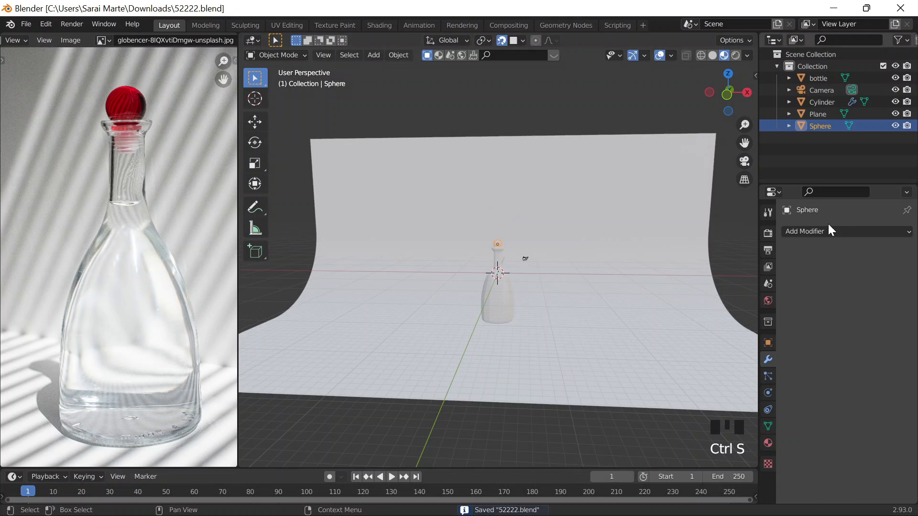
With the sphere selected, sample the red stopper in the browser's Unsplash photo with ColorPick Eyedropper, copy hex 930611, and return to Blender.
scroll(489, 349, "up", 3)
left_click(490, 354)
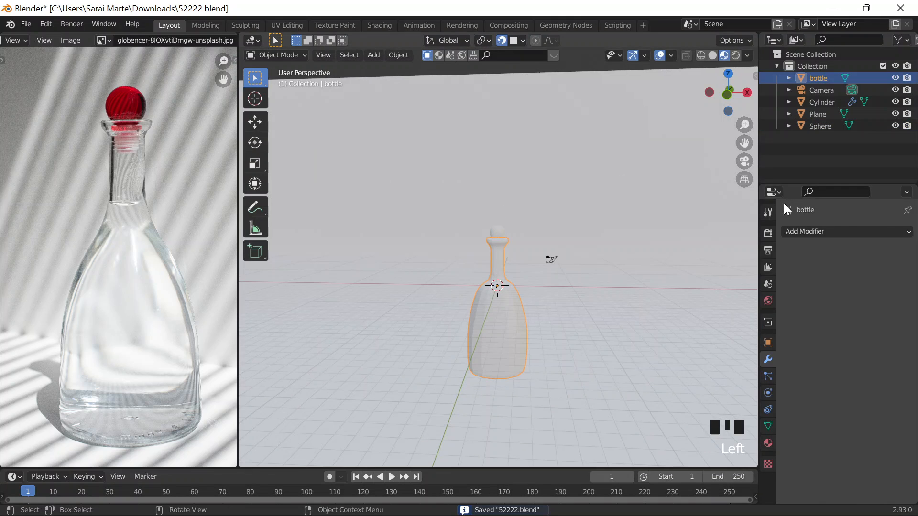
left_click(498, 231)
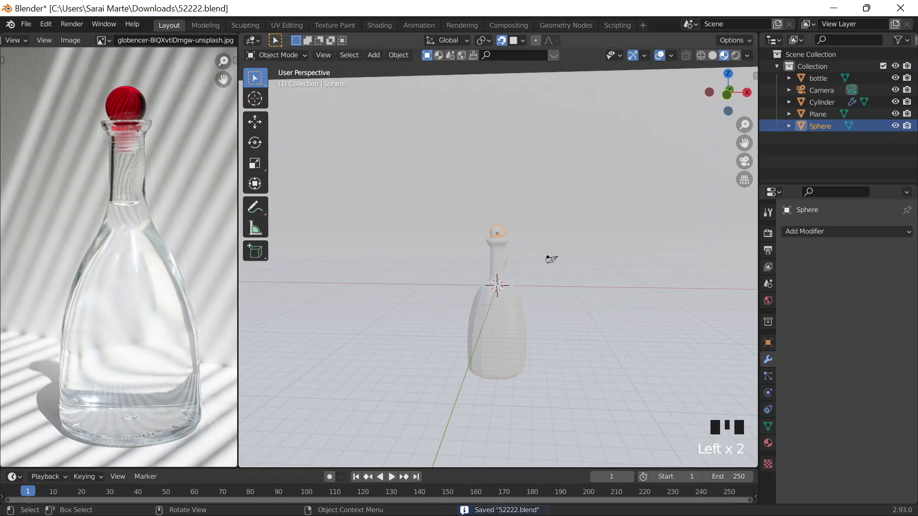
left_click(707, 495)
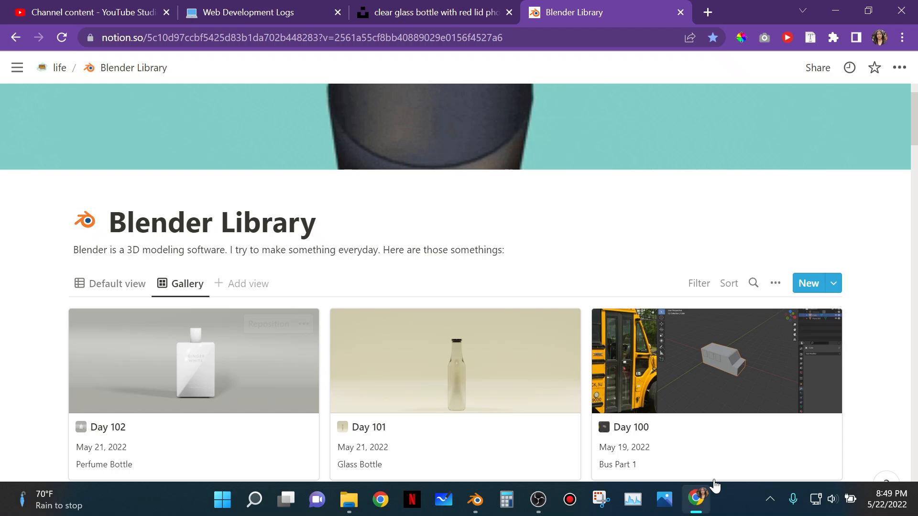
left_click(448, 11)
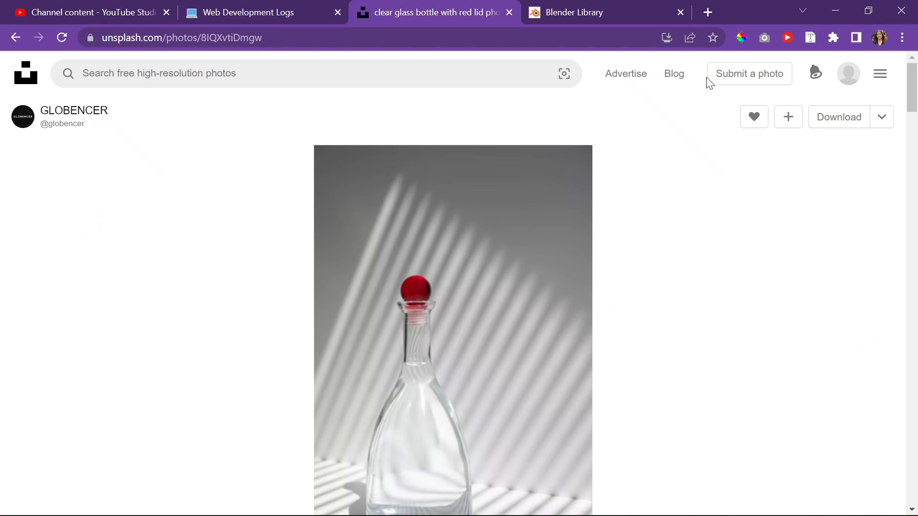
left_click(741, 37)
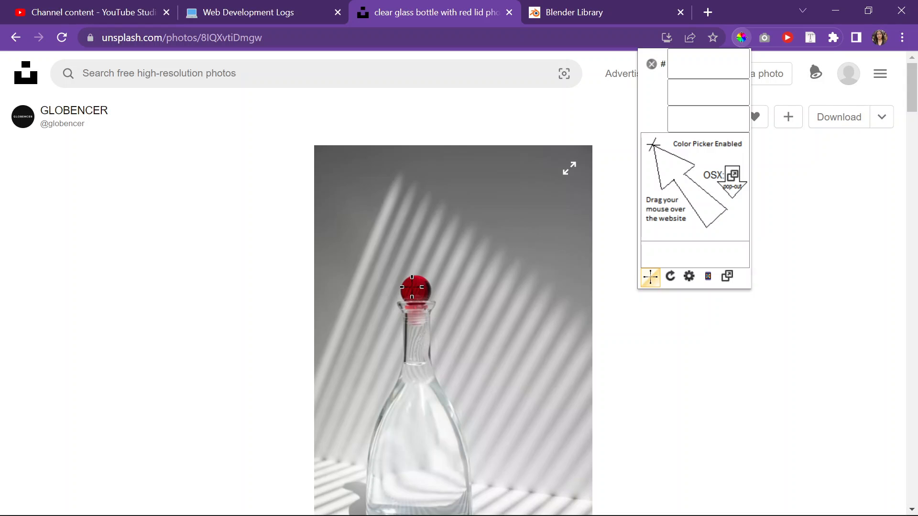
left_click(412, 287)
key("ctrl+c")
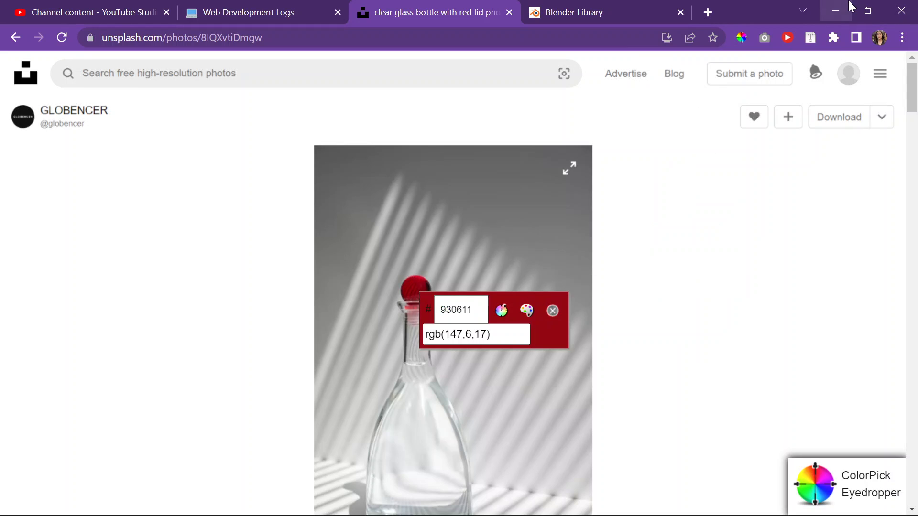
left_click(851, 6)
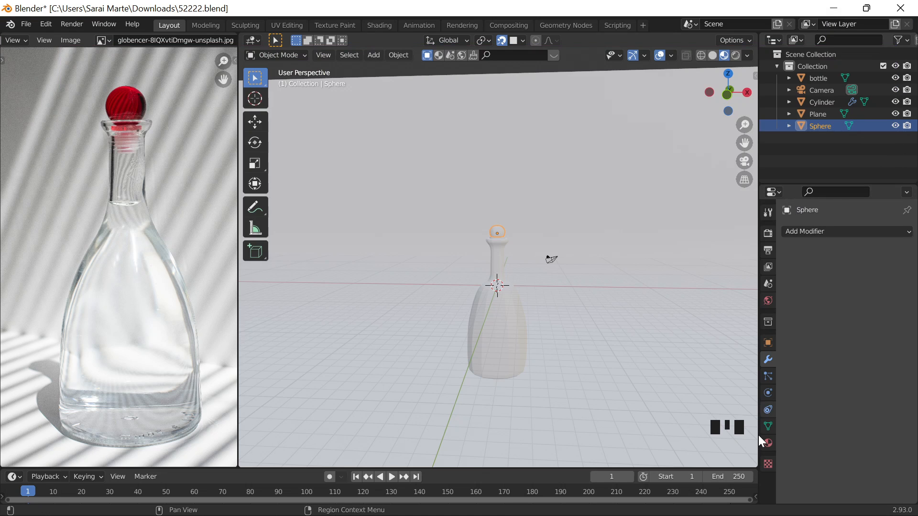
Give the sphere stopper a new material with the base color hex 930611.
left_click(764, 443)
left_click(765, 442)
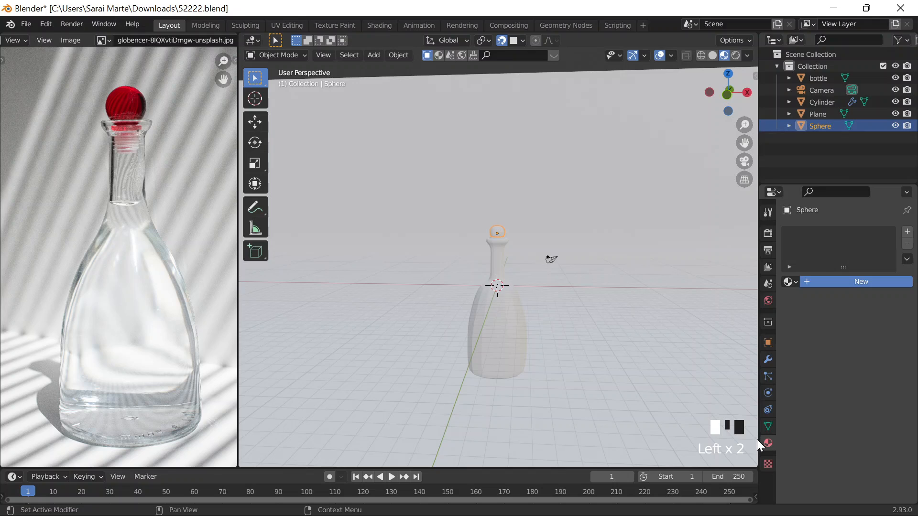
left_click(844, 281)
left_click(856, 405)
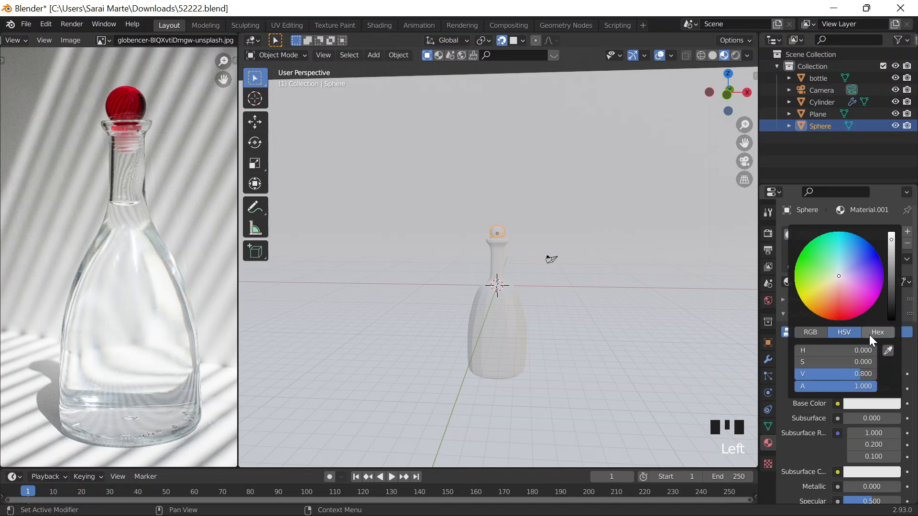
left_click(870, 335)
left_click(850, 349)
type("930011")
left_click(658, 302)
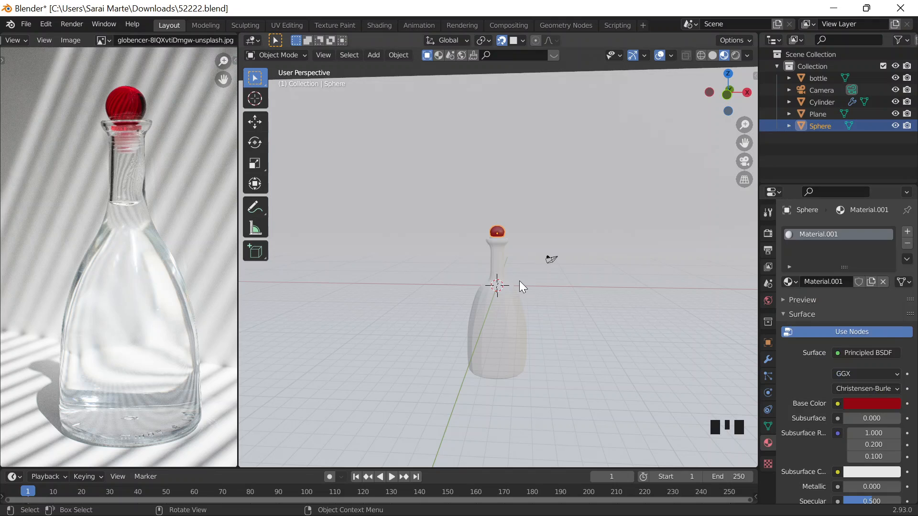
Give the cylinder under the sphere a new material with the same base color, hex 930611.
scroll(522, 285, "up", 5)
left_click(494, 200)
scroll(117, 119, "up", 3)
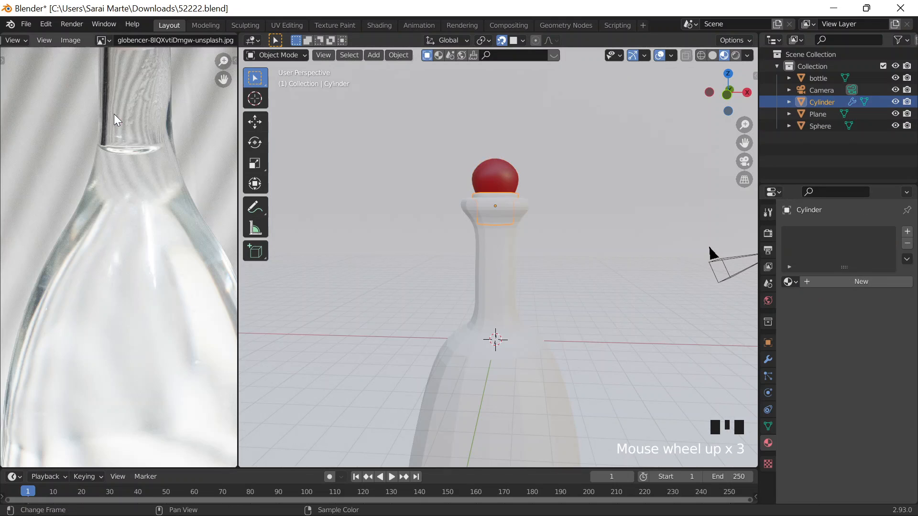
middle_click_drag(117, 120, 117, 150)
scroll(184, 213, "down", 1)
left_click(844, 281)
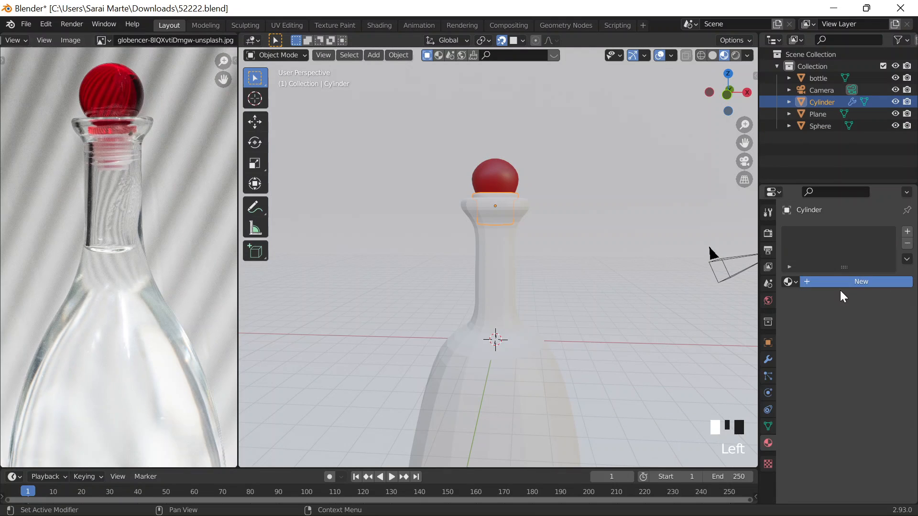
left_click(871, 404)
left_click(835, 351)
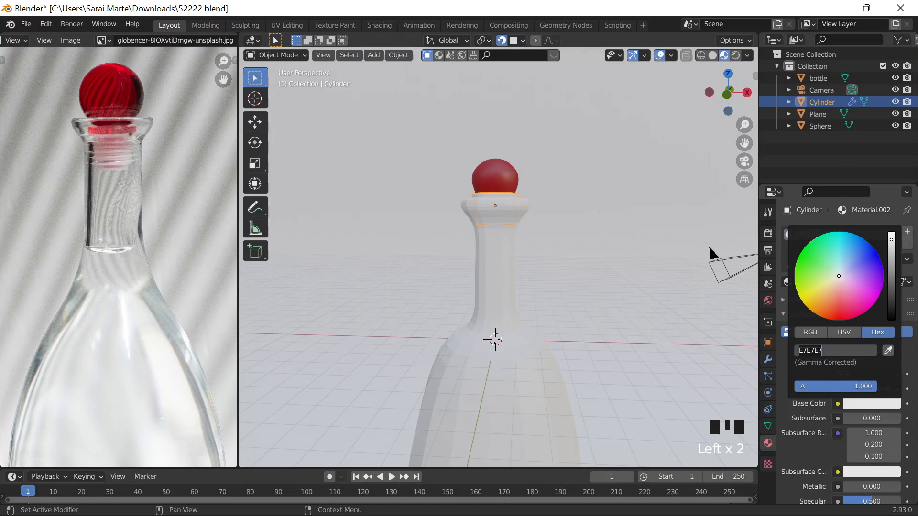
key("ctrl+v")
key("Return")
Lower the roughness of the sphere's red material to 0.054.
left_click(508, 211)
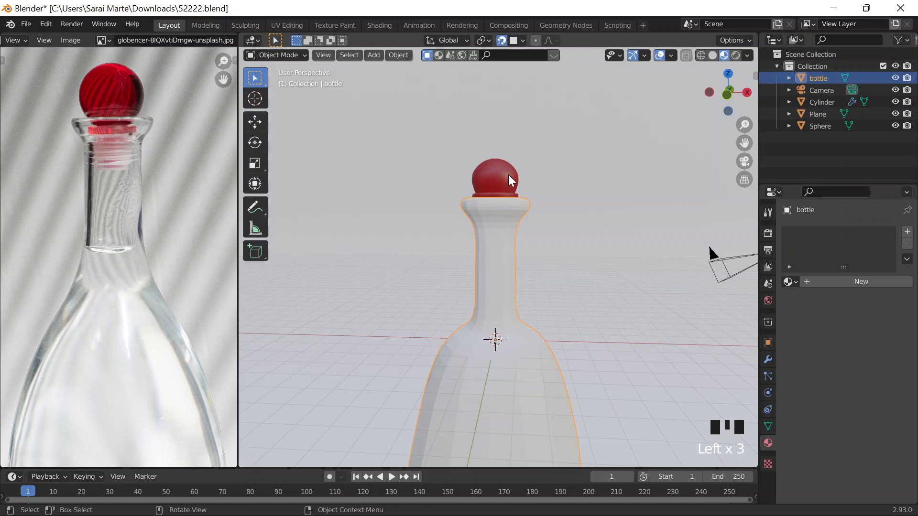
left_click(525, 178)
scroll(822, 374, "down", 8)
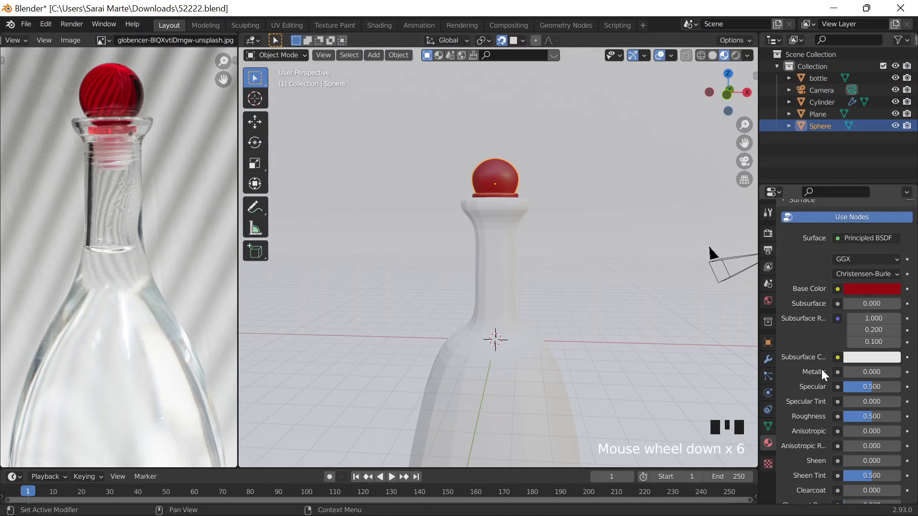
left_click_drag(893, 379, 866, 379)
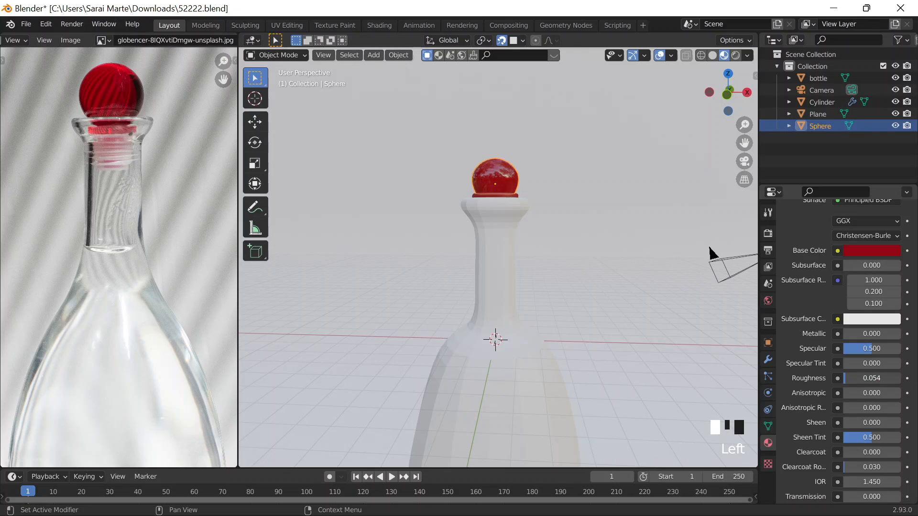
Set the roughness of the cylinder's red material to 0.
left_click(513, 201)
double_click(501, 201)
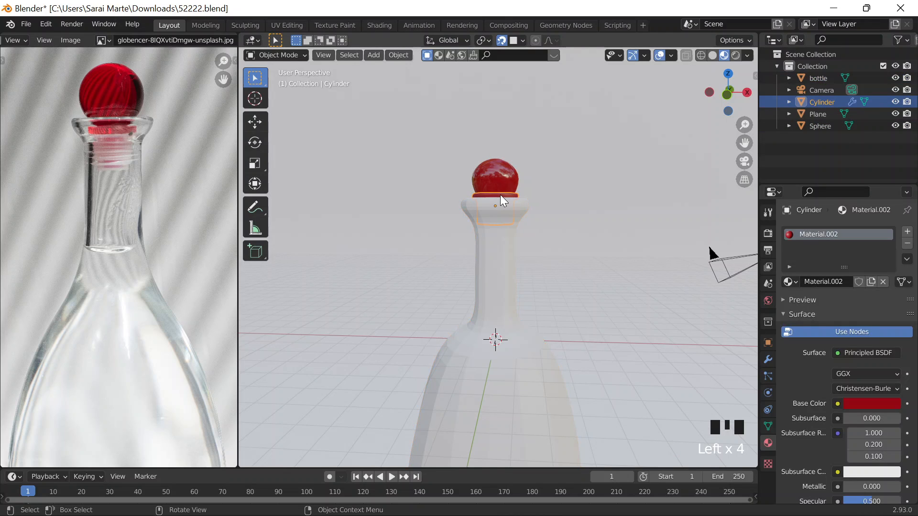
left_click(872, 404)
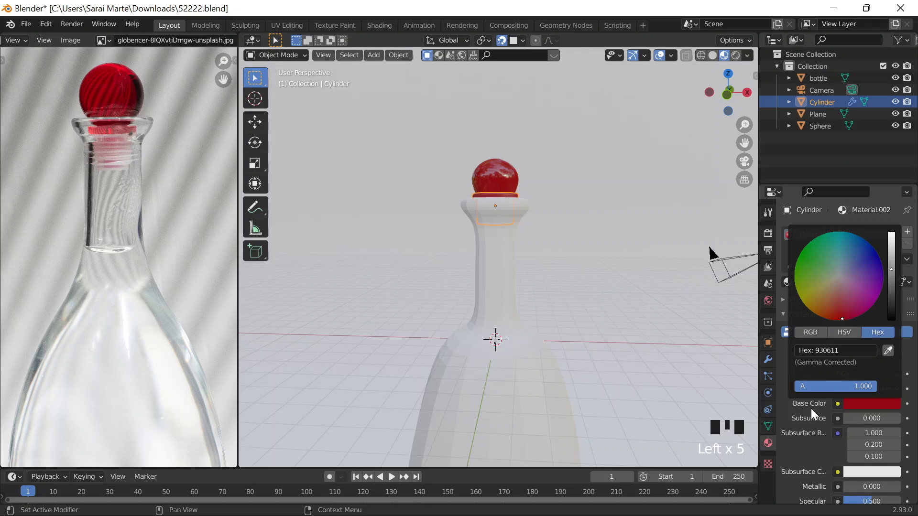
scroll(872, 401, "down", 6)
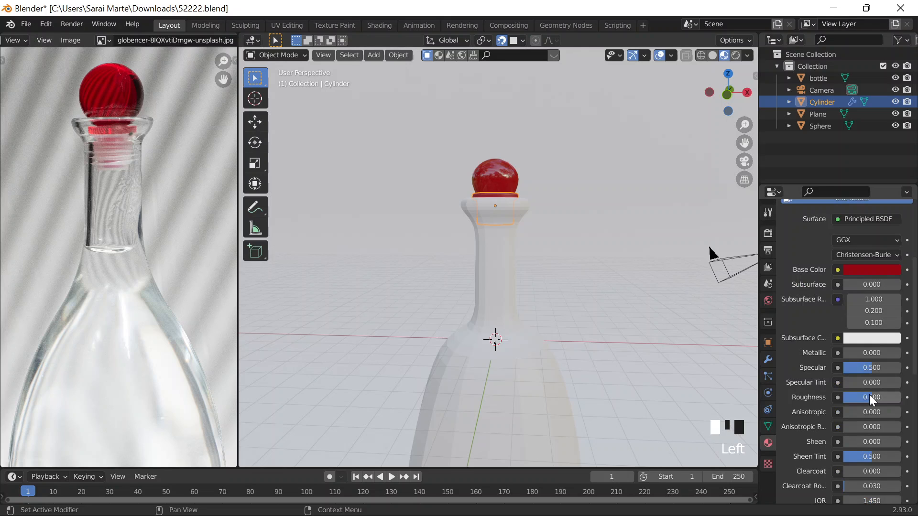
left_click_drag(869, 395, 838, 396)
middle_click_drag(562, 211, 561, 241)
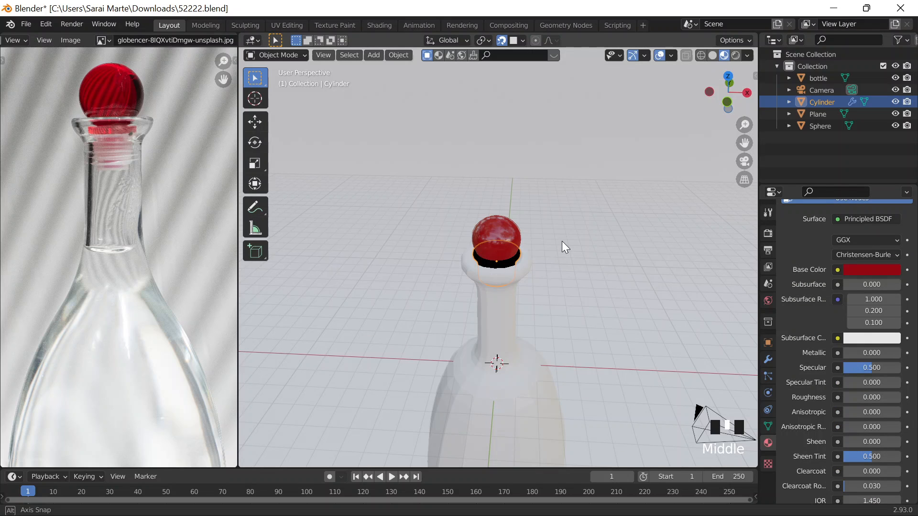
Set the roughness of the cylinder's red material to 0.099.
scroll(561, 241, "up", 8)
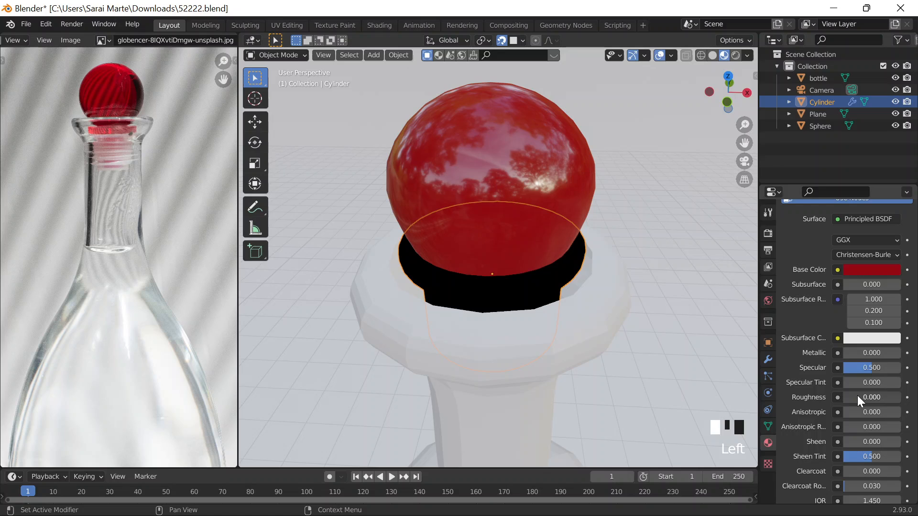
left_click(618, 352)
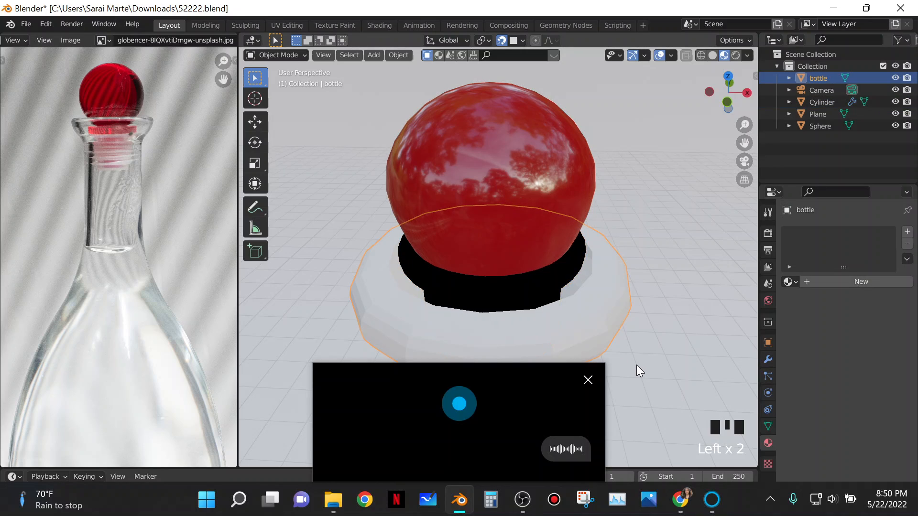
left_click(636, 365)
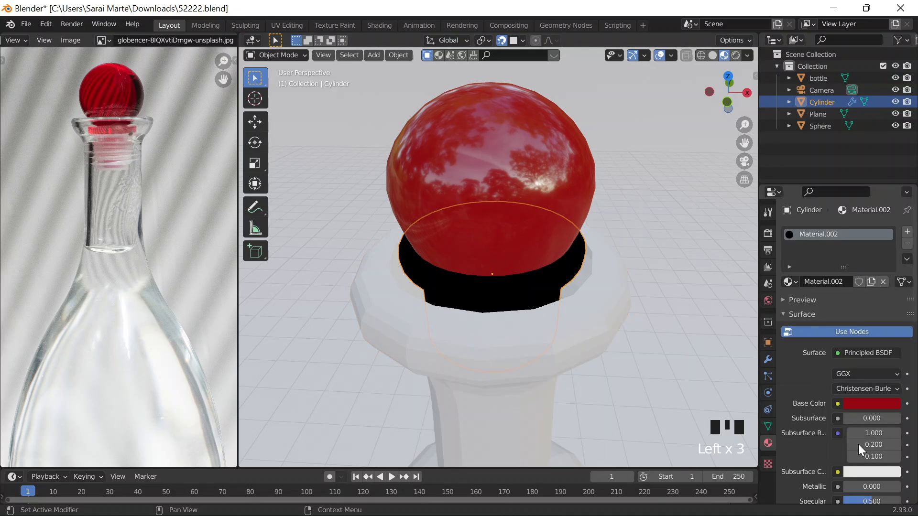
scroll(858, 444, "down", 6)
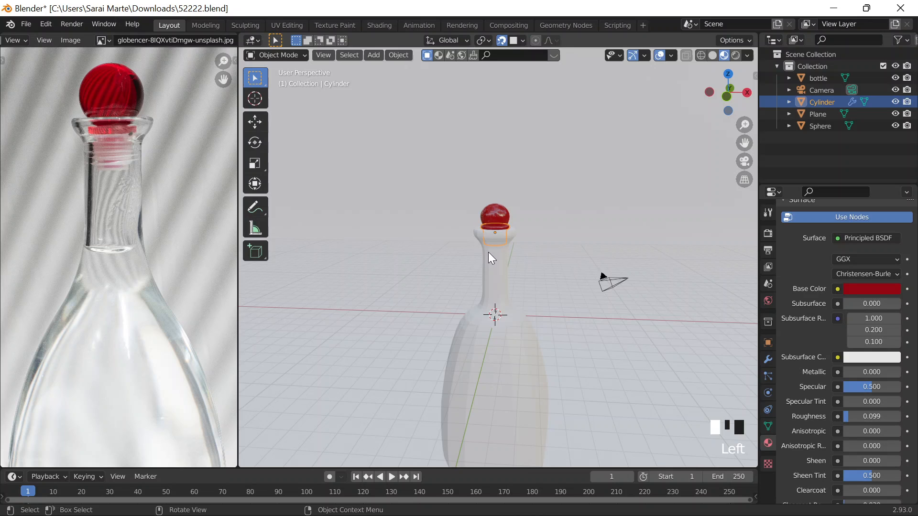
Give the bottle a new material with Glass BSDF as its surface shader.
left_click(490, 258)
left_click(846, 352)
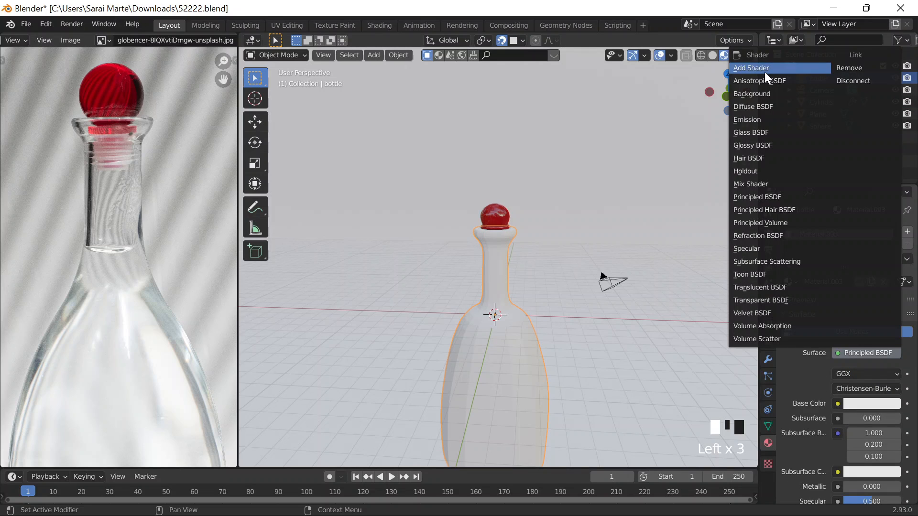
left_click(750, 133)
scroll(525, 163, "down", 8)
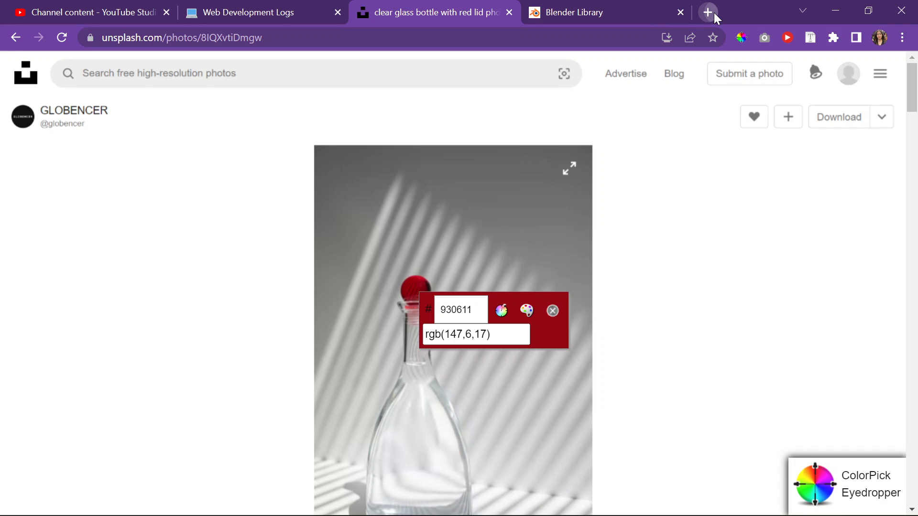
Open Coolors in a new browser tab, generate a new palette, copy its dark purple 45062E, and return to Blender.
left_click(713, 13)
type("codepen.i")
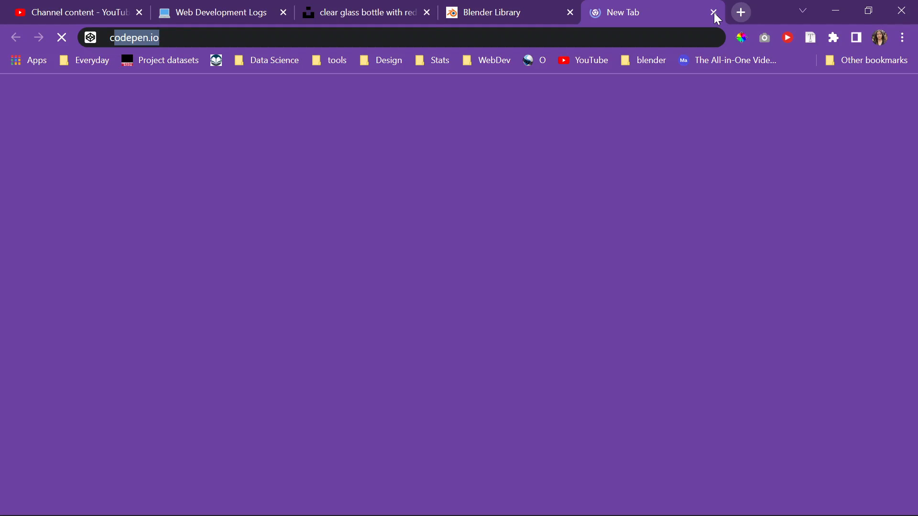
type("oloors")
key("Return")
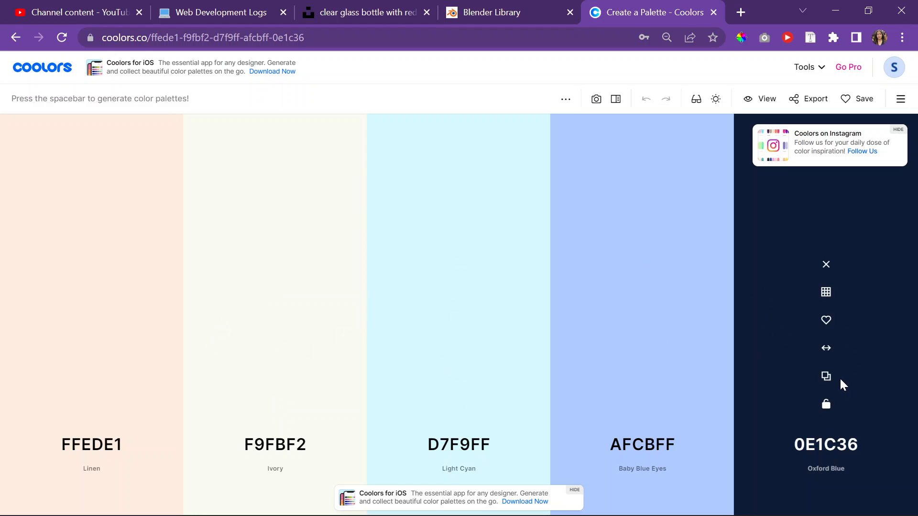
key("space")
left_click(276, 378)
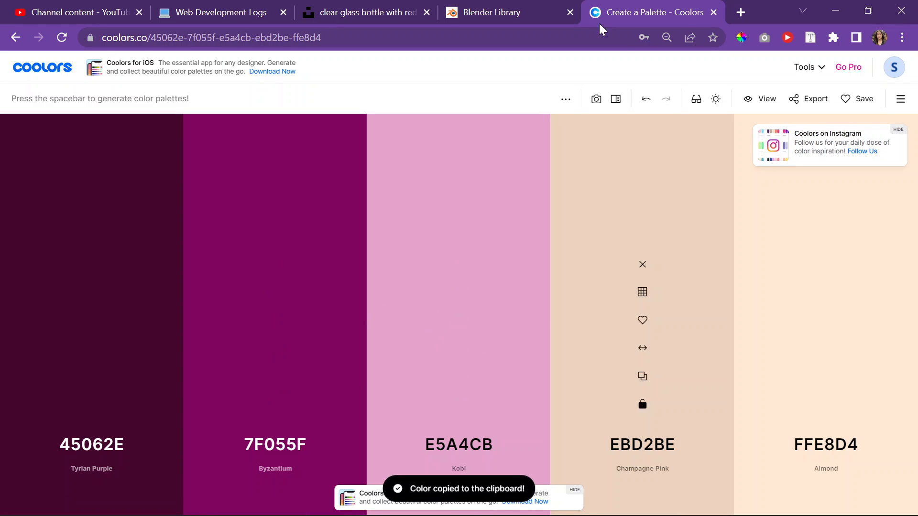
left_click(90, 378)
key("ctrl+shift+Tab")
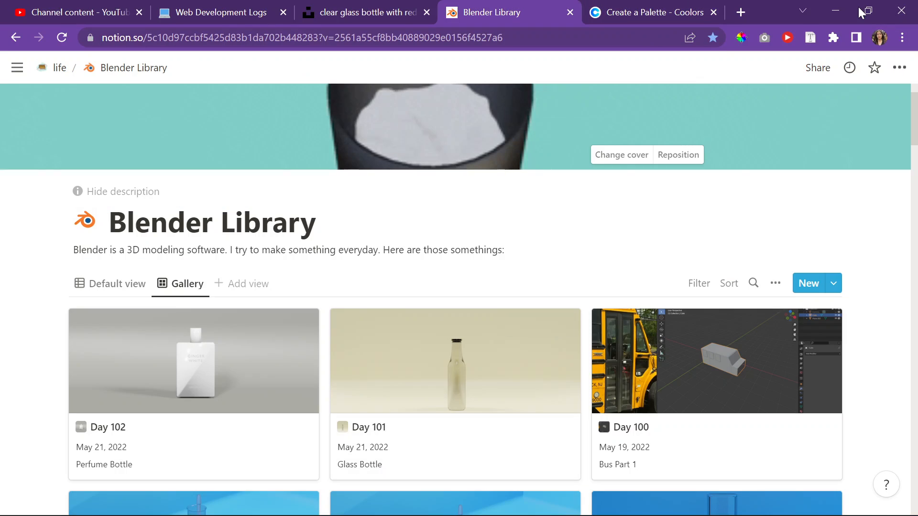
left_click(837, 8)
Give the backdrop plane a new material with base color 45062E and save the file.
left_click(872, 389)
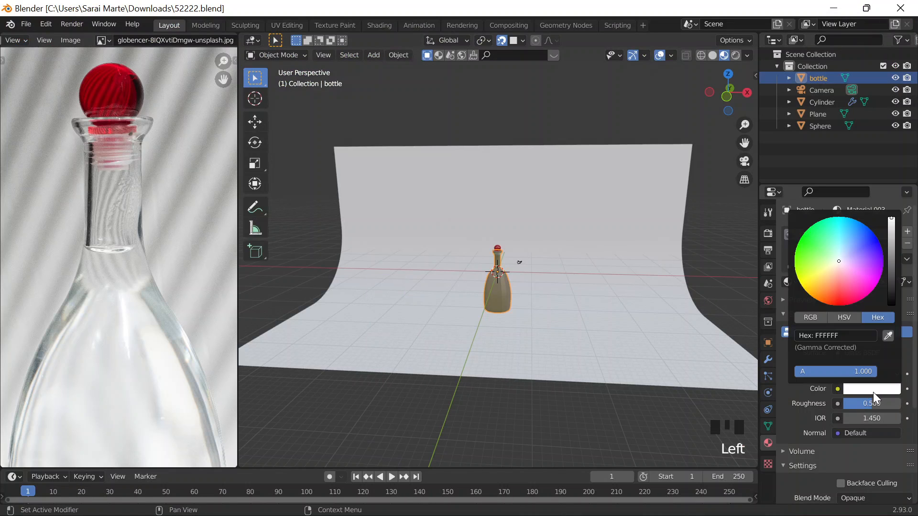
left_click(623, 318)
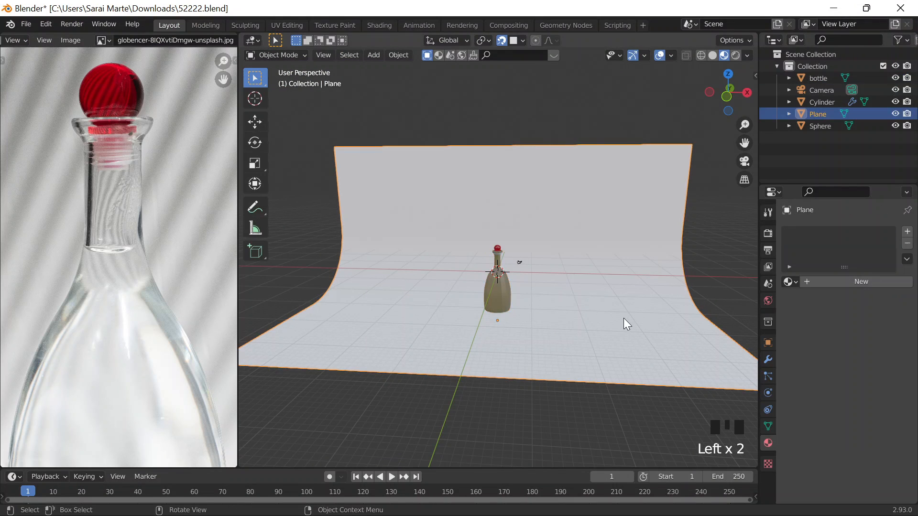
left_click(874, 282)
left_click(863, 397)
left_click(866, 403)
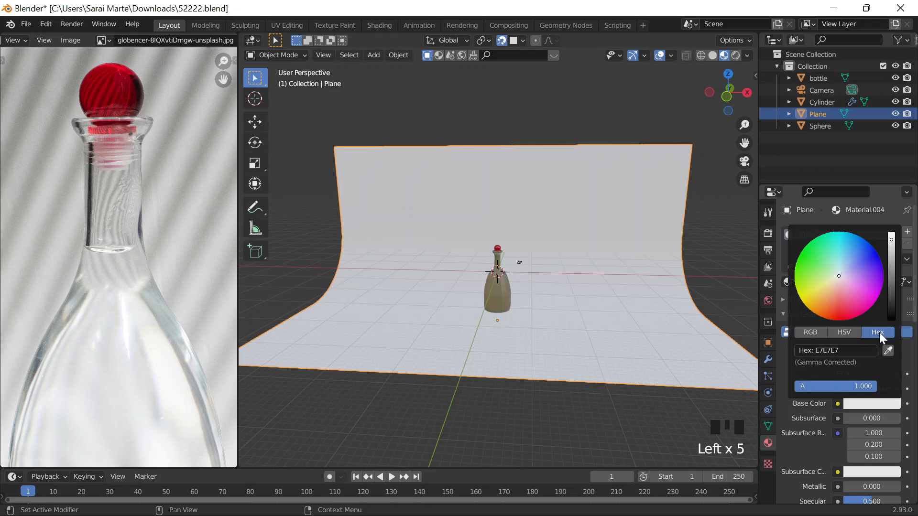
left_click(841, 350)
type("45062E")
key("Return")
scroll(547, 308, "up", 4)
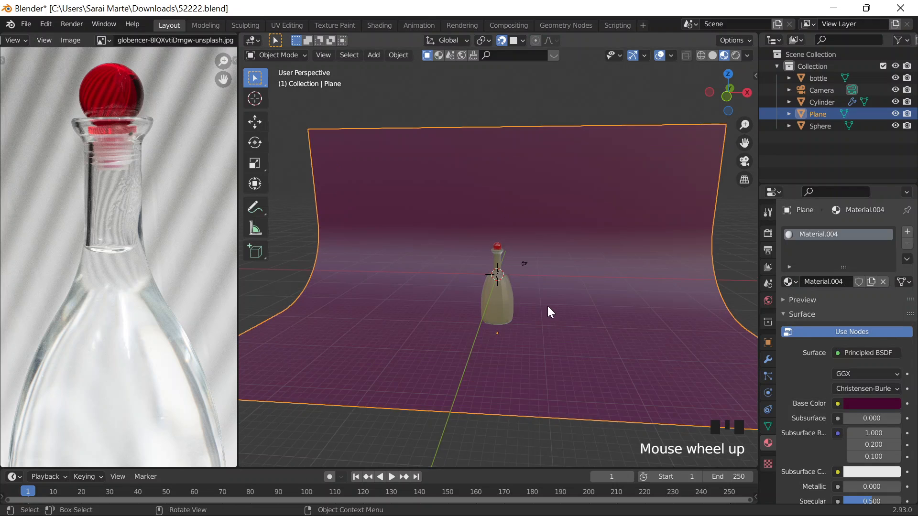
key("ctrl+s")
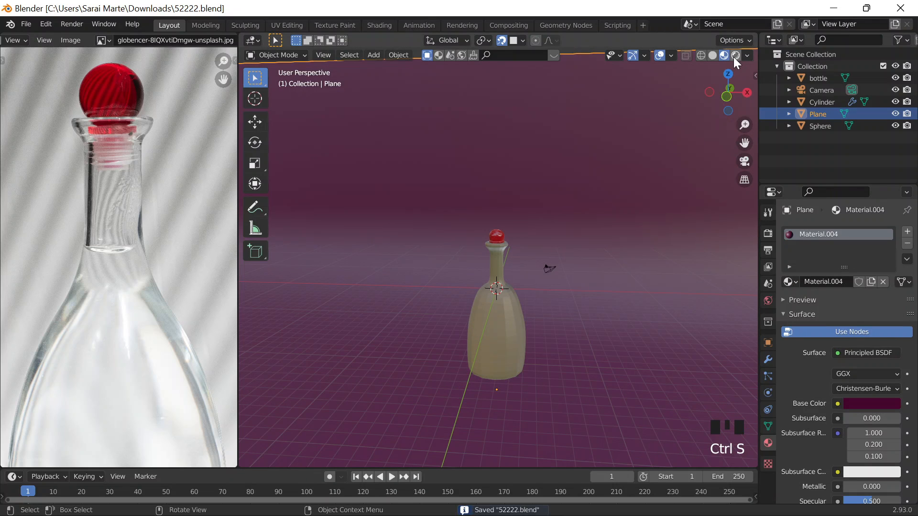
Switch the viewport to rendered shading and deselect the backdrop plane.
left_click(734, 56)
scroll(630, 264, "down", 3)
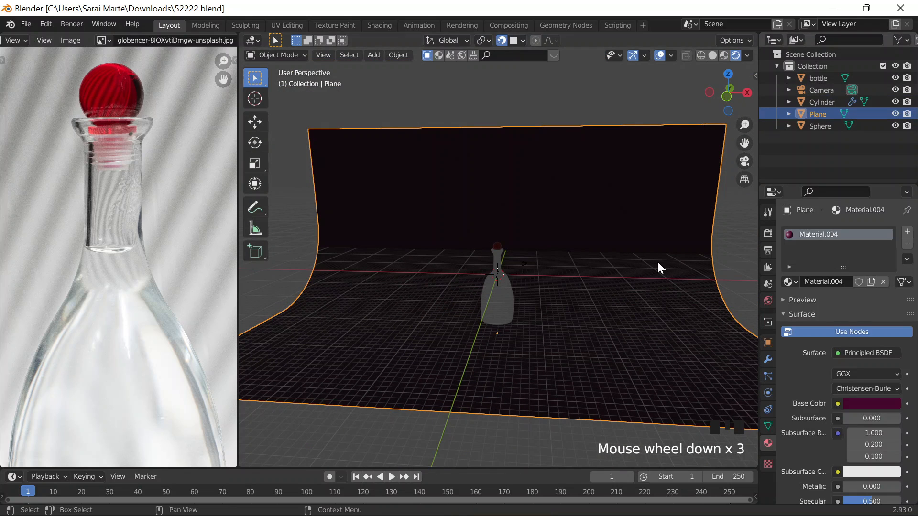
left_click(494, 330)
left_click(498, 333)
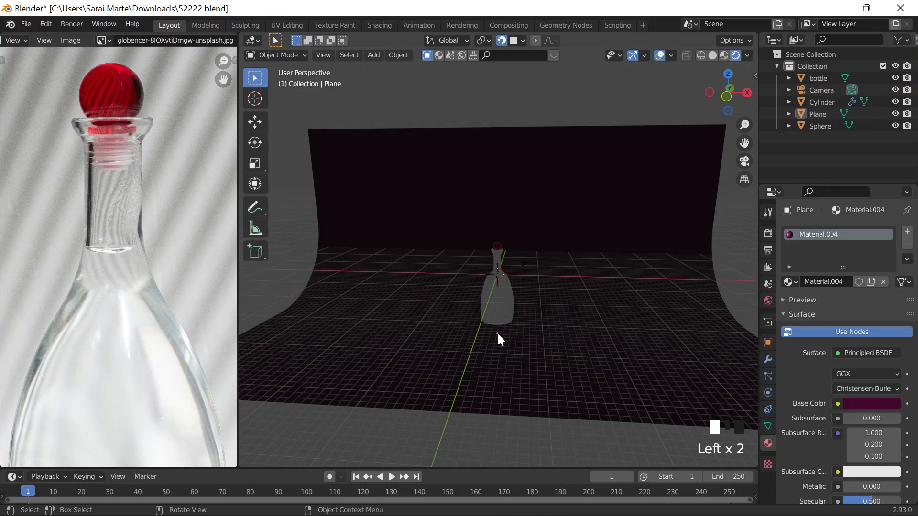
left_click(497, 331)
Add a sun light to the scene and set its strength to 5.
key("shift+a")
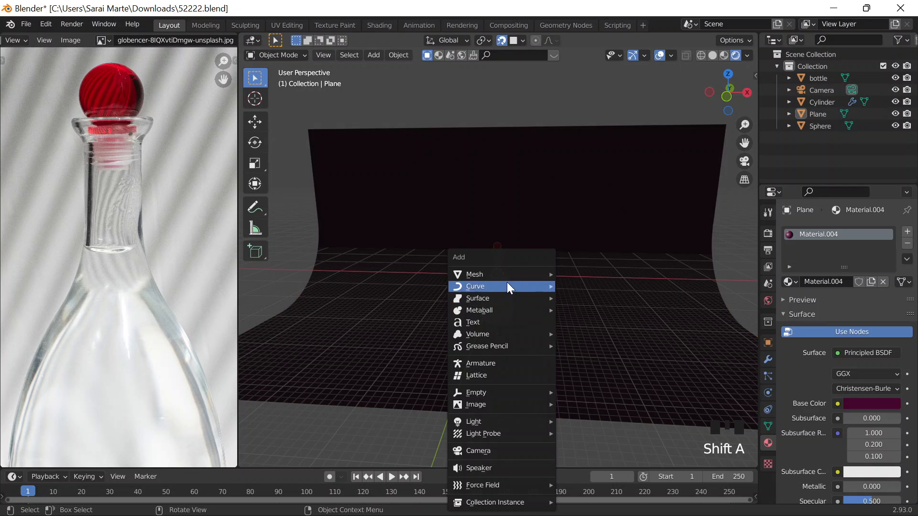
mouse_move(514, 422)
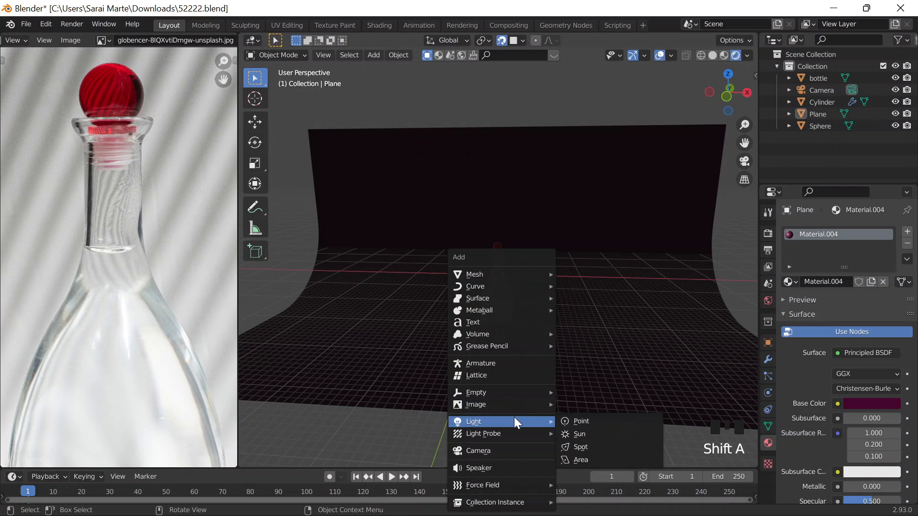
left_click(595, 433)
scroll(579, 308, "down", 2)
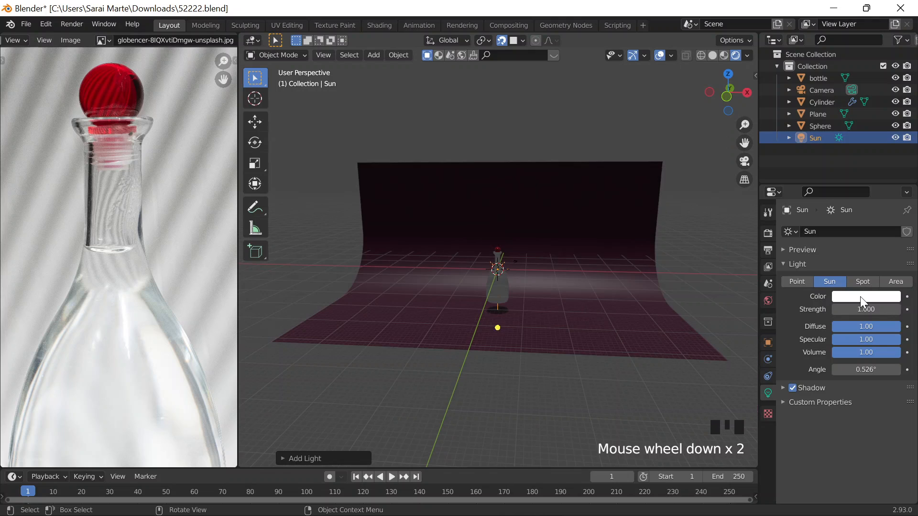
left_click(866, 309)
type("5")
left_click(533, 311)
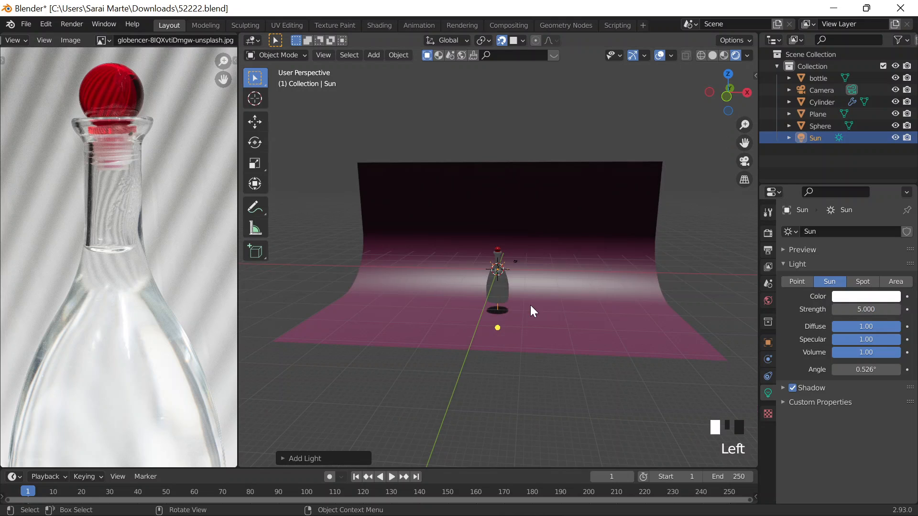
Move the sun light to the rear edge of the backdrop, offset from the bottle toward positive X.
middle_click_drag(530, 306, 559, 341)
key("g")
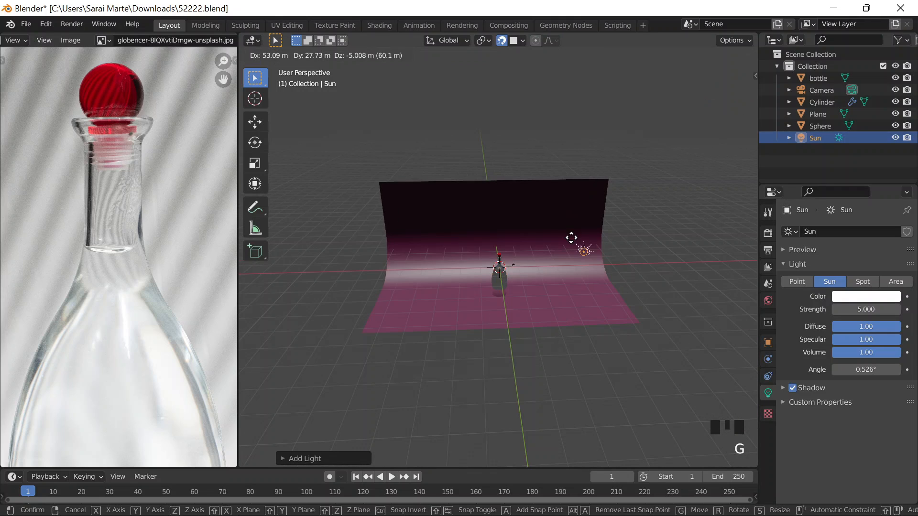
left_click(557, 274)
middle_click_drag(558, 274, 510, 327)
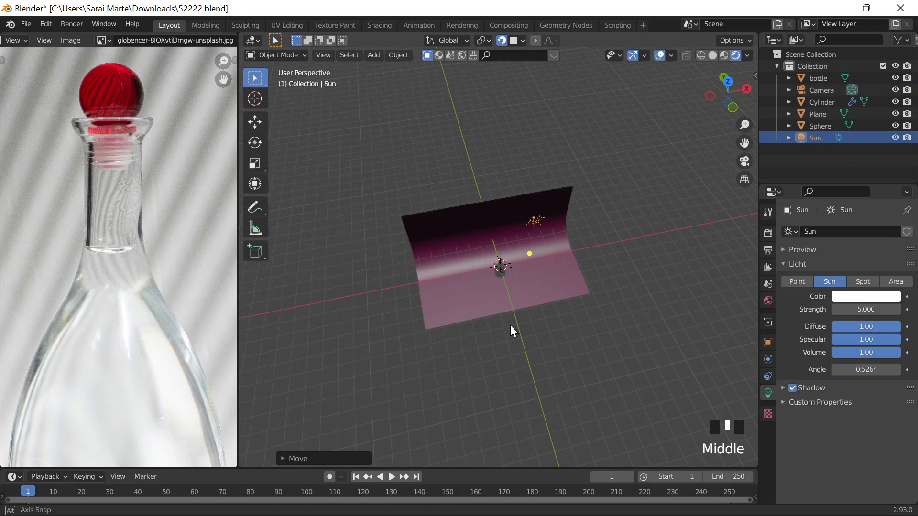
scroll(521, 309, "up", 1)
In the top view, lower the sun light about 25 m along the Z axis.
key("grave")
left_click(518, 244)
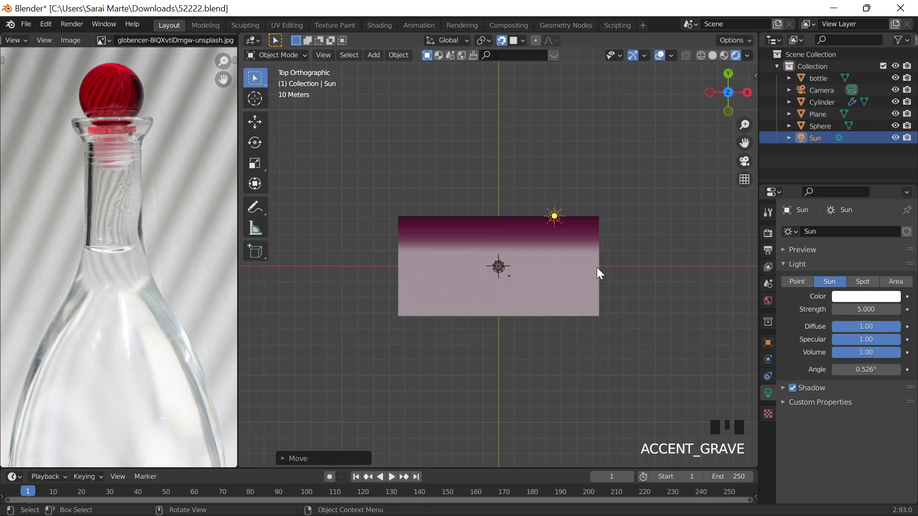
key("g")
key("z")
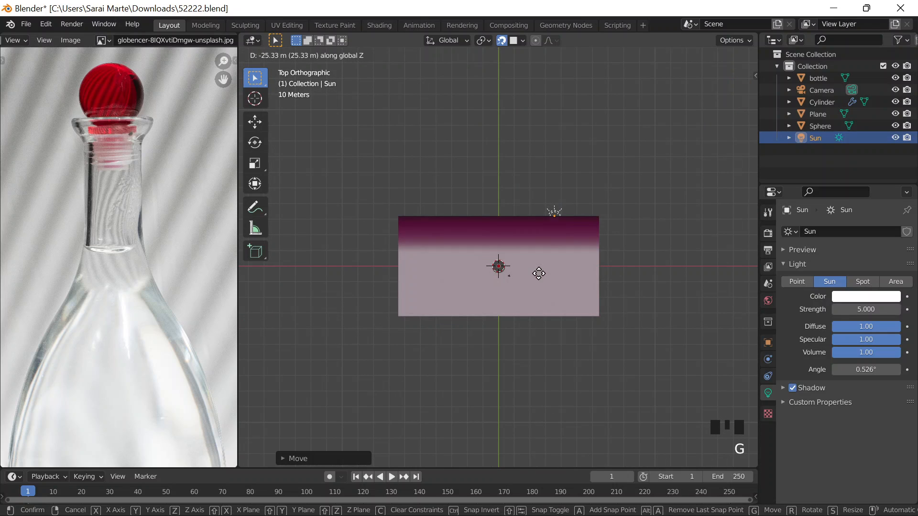
left_click(538, 273)
Turn off snapping and move the sun light about 33 m along negative Y so it sits beside the bottle.
left_click(501, 40)
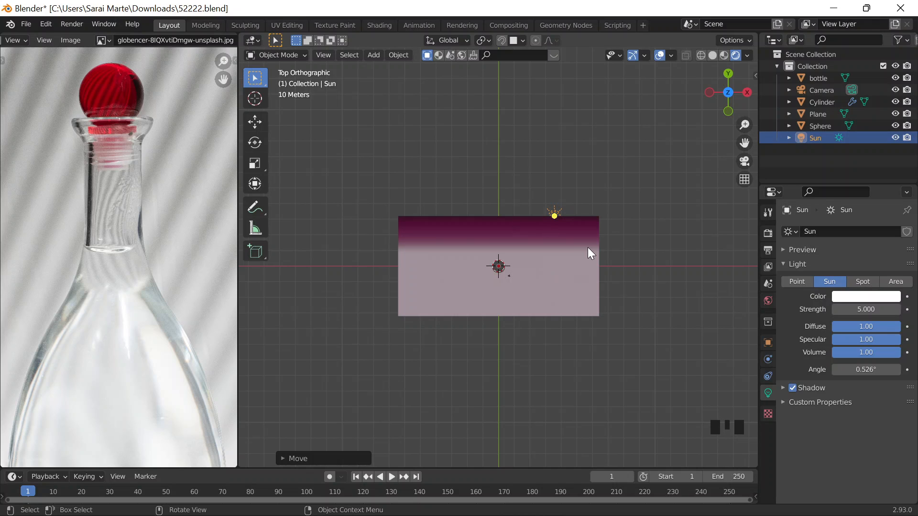
left_click(553, 211)
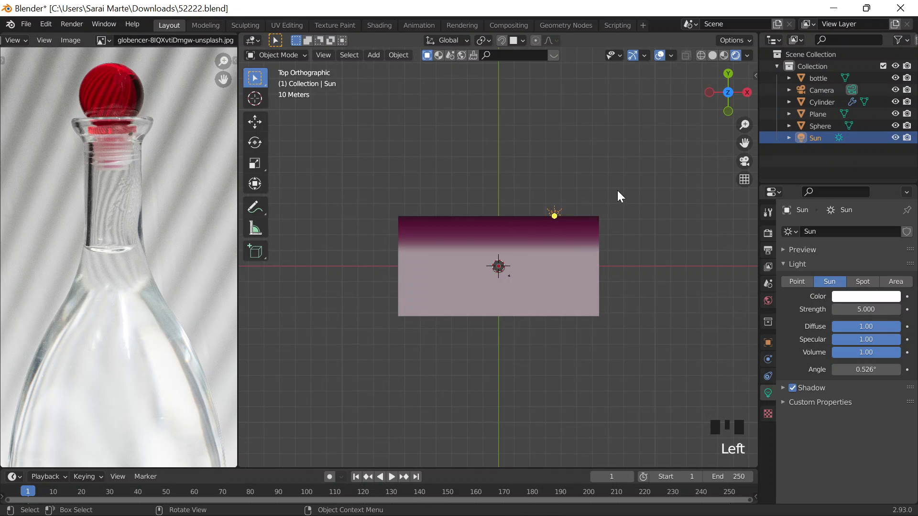
left_click(656, 199)
left_click_drag(554, 213, 556, 219)
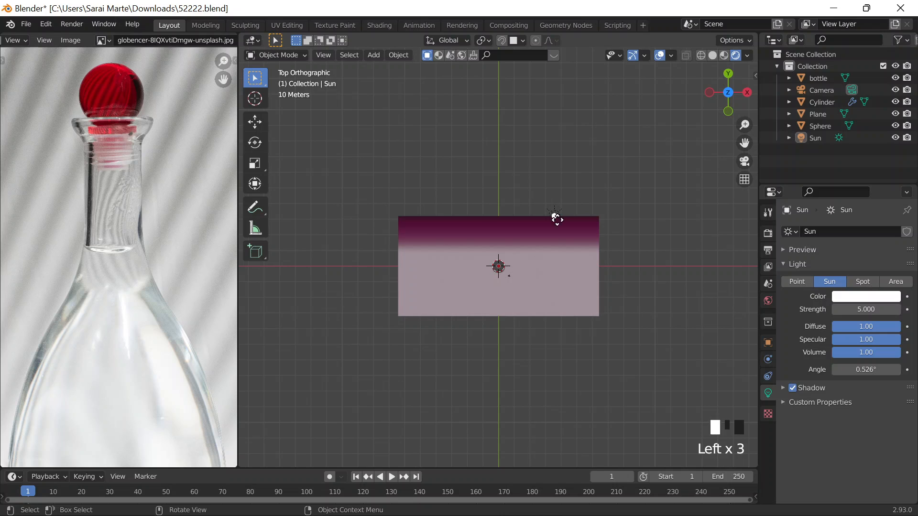
key("g")
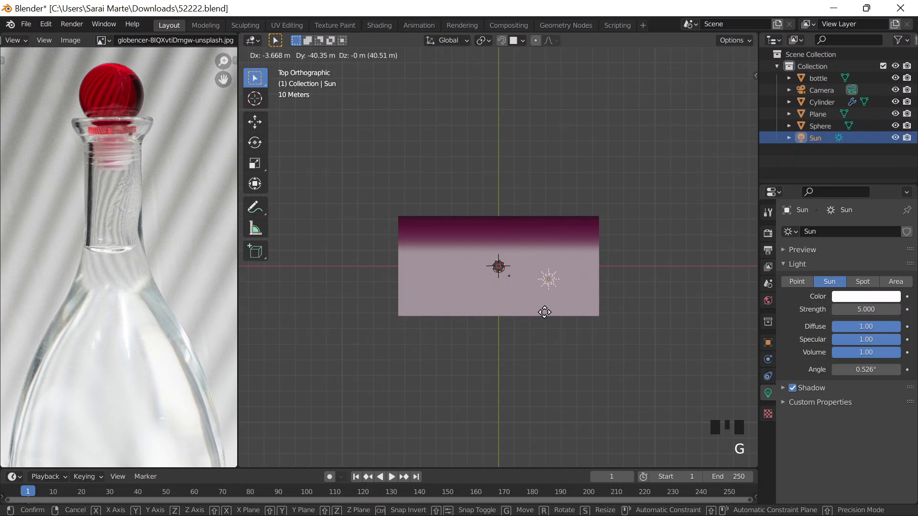
key("x")
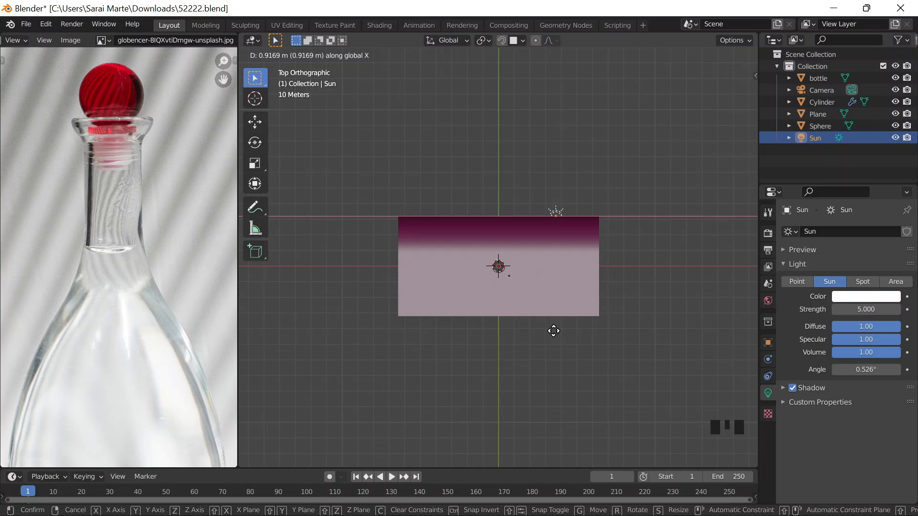
key("y")
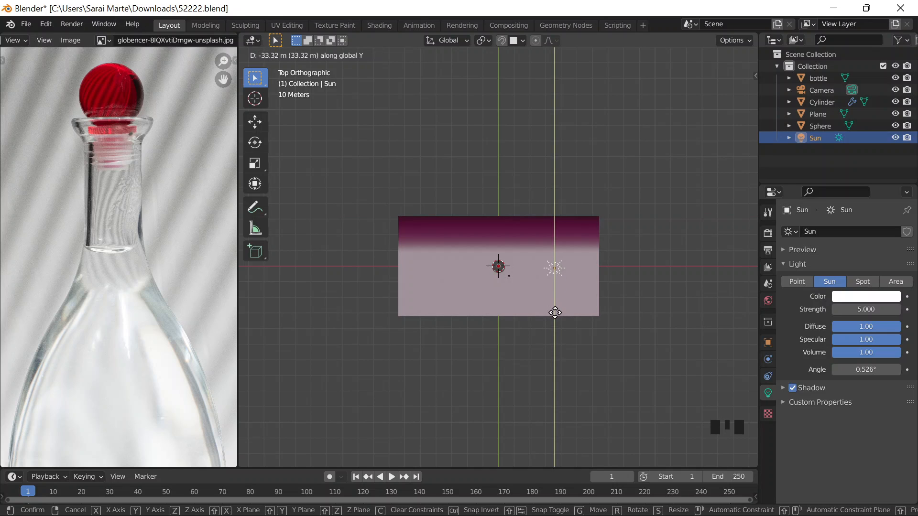
left_click(555, 313)
Duplicate the sun light to the opposite side of the bottle and rotate the copy toward it.
key("shift+d")
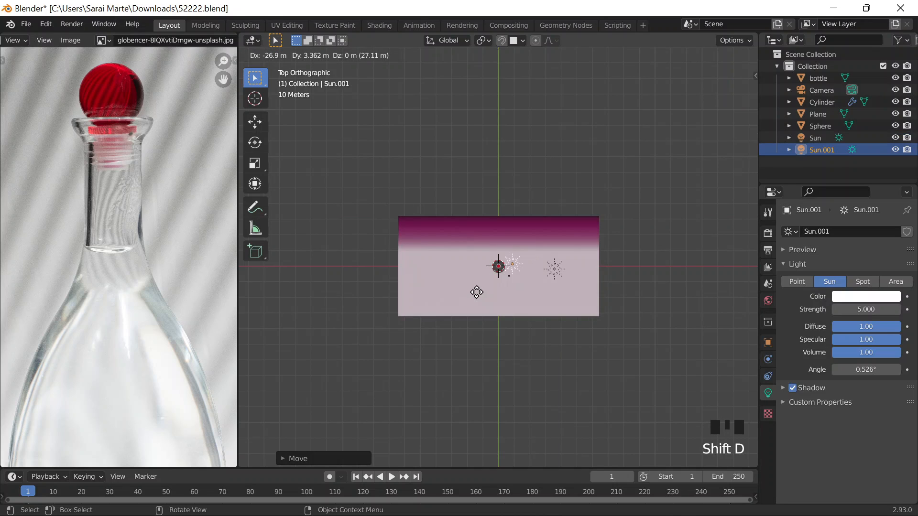
left_click(409, 300)
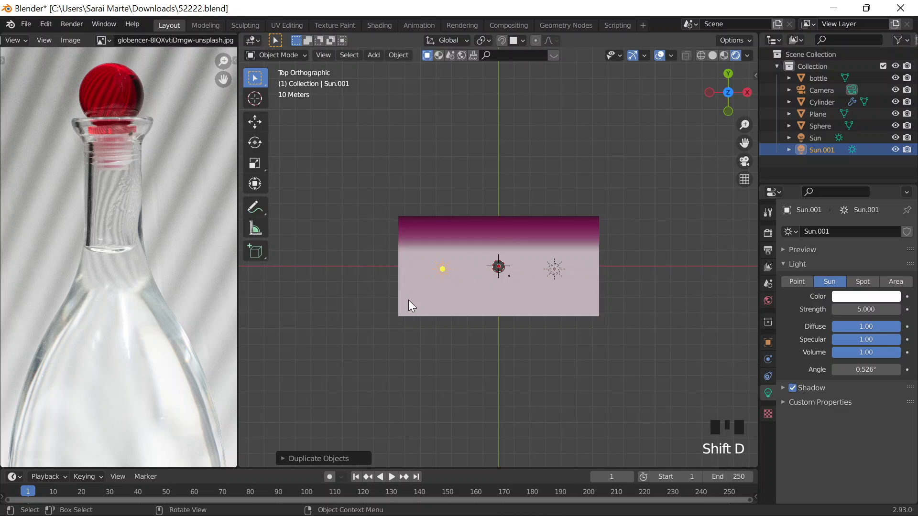
key("r")
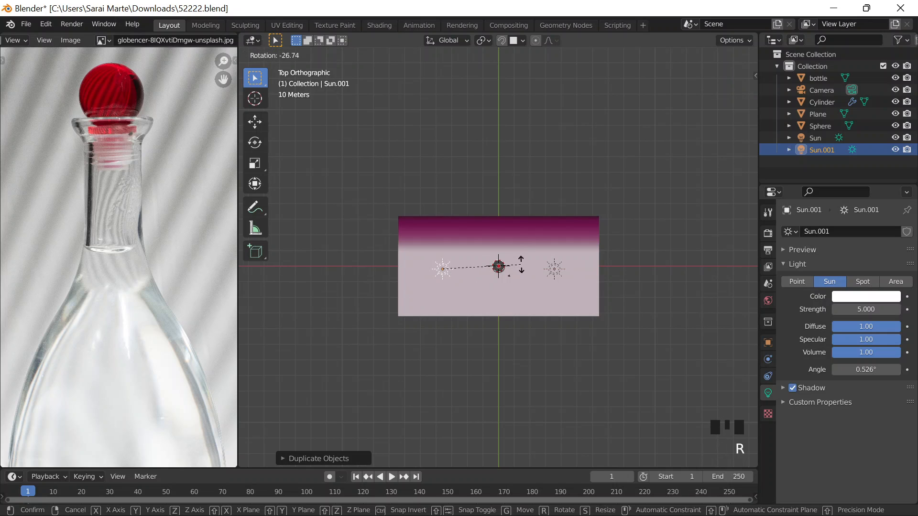
left_click(552, 271)
Rotate the original sun light on the positive X side toward the bottle.
left_click(552, 271)
key("r")
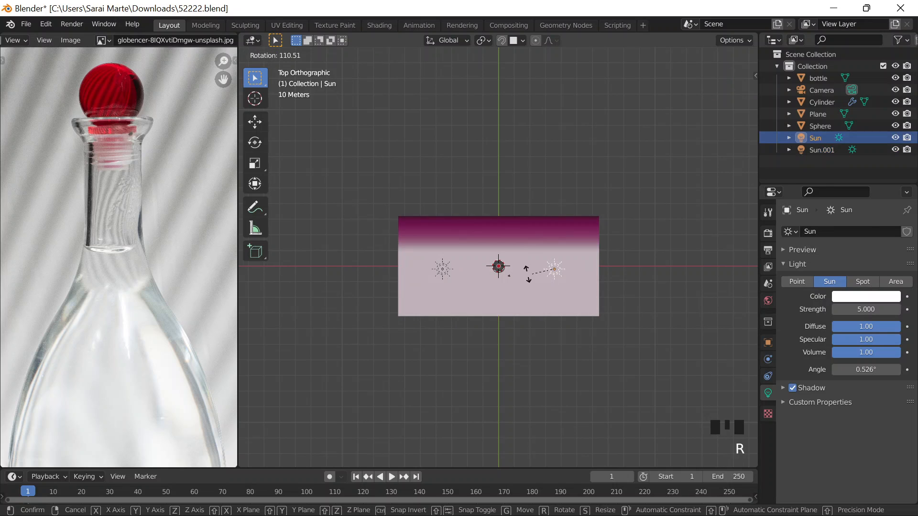
left_click(494, 299)
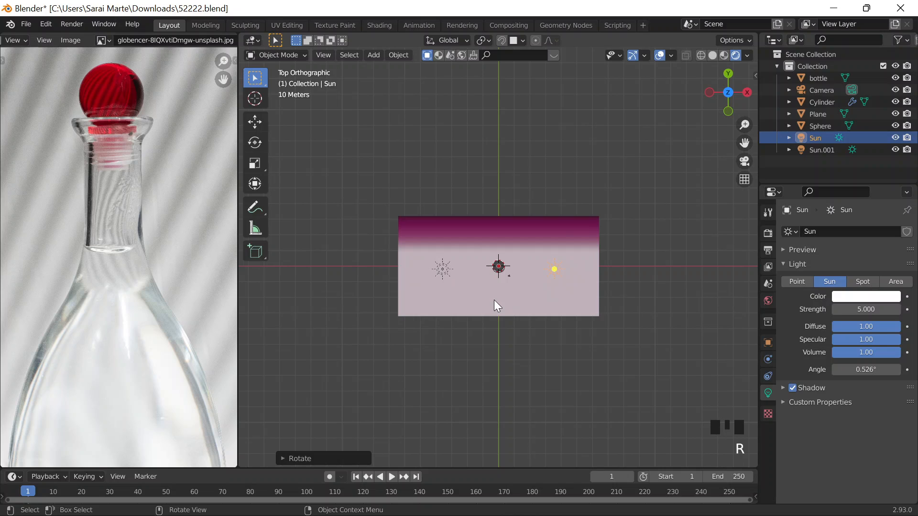
Duplicate the original sun light to a spot centered in front of the bottle and rotate this third light.
key("shift+d")
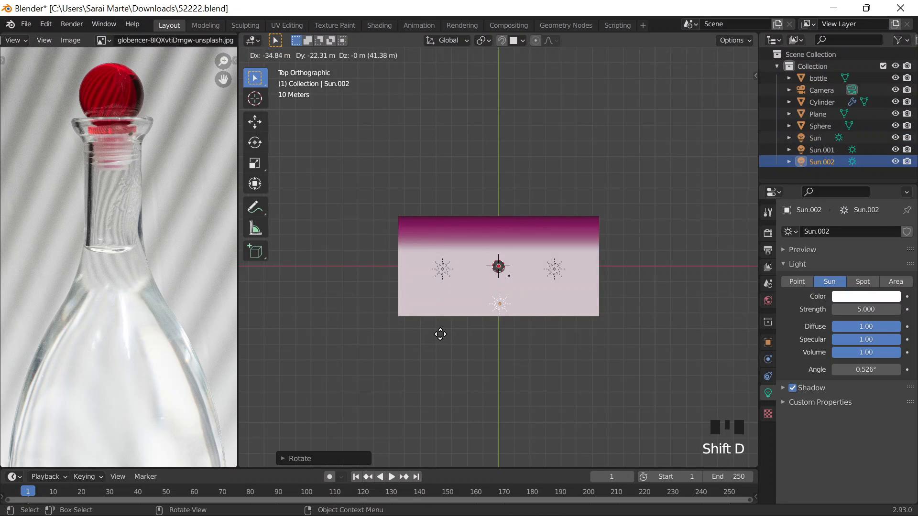
key("r")
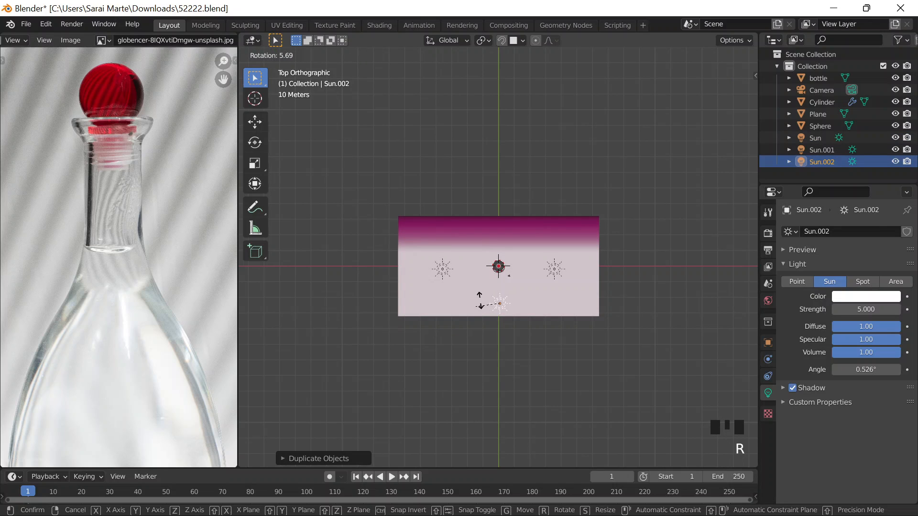
left_click(553, 306)
middle_click_drag(552, 302, 630, 194)
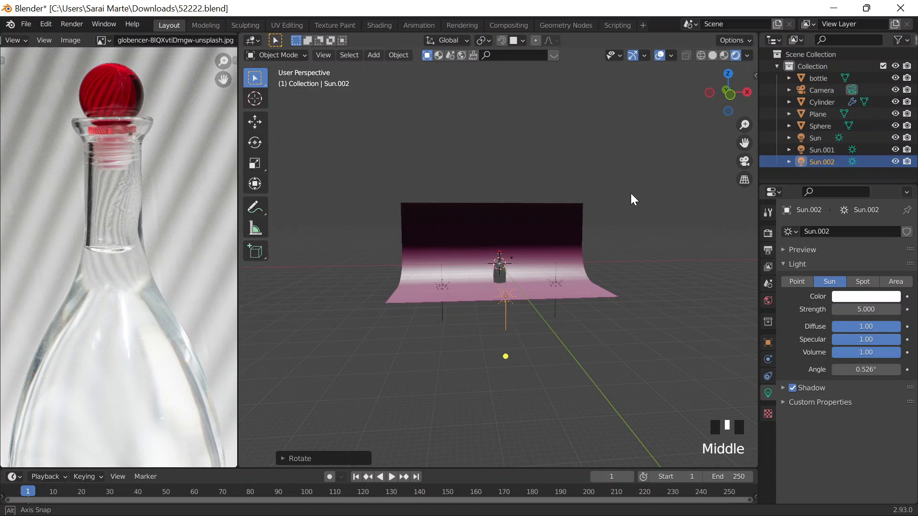
scroll(521, 267, "up", 4)
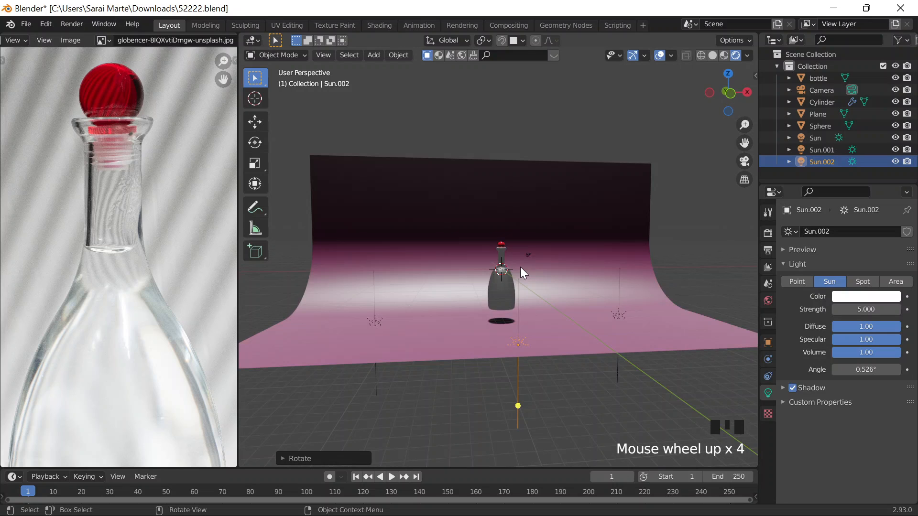
middle_click_drag(519, 266, 549, 302)
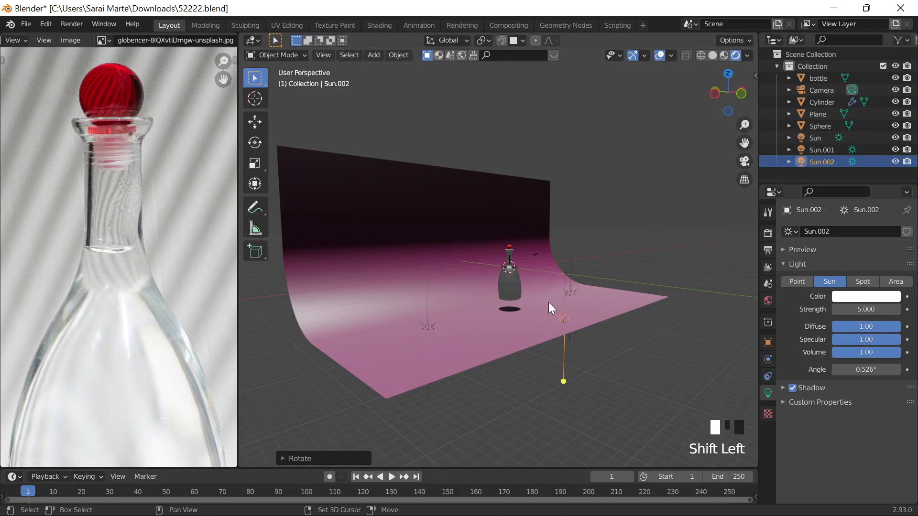
Select all three sun lights and raise them together along Z above the backdrop.
left_click(560, 300, "shift")
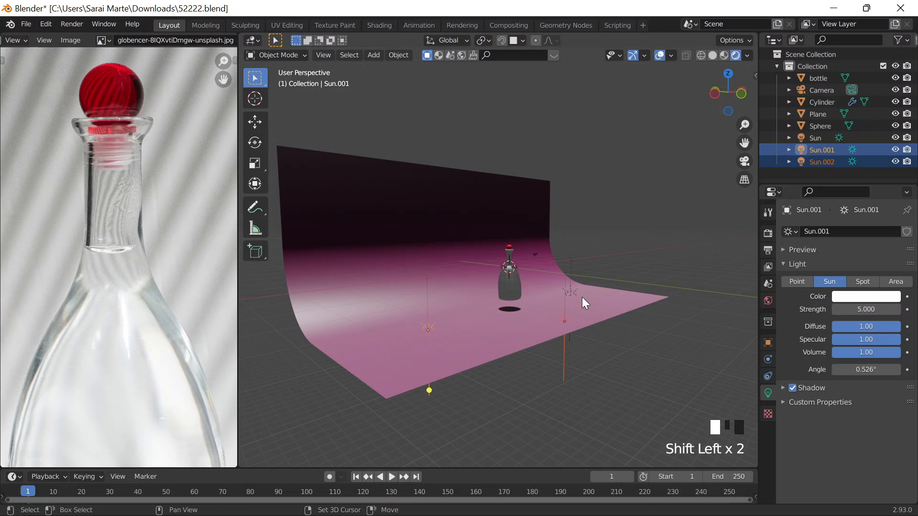
left_click(569, 291, "shift")
key("g")
key("z")
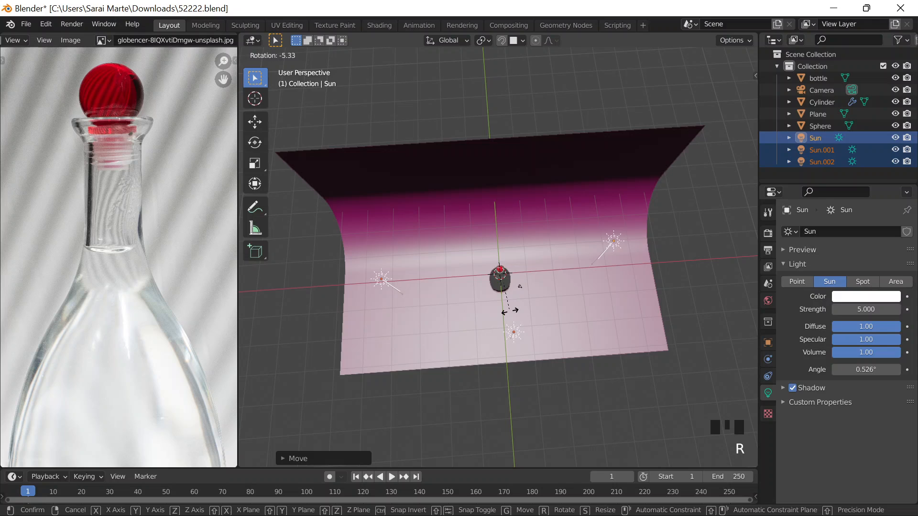
left_click(397, 284)
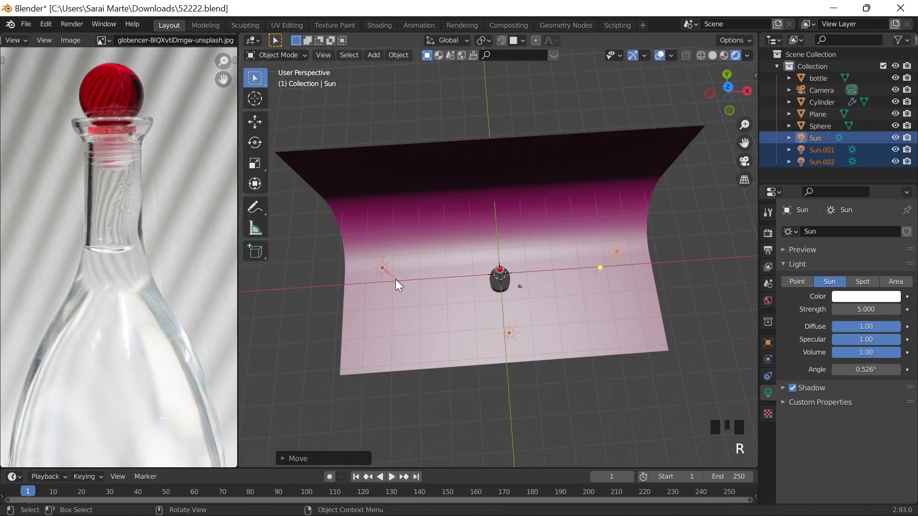
Rotate the sun light on the negative X side so it aims toward the bottle and backdrop.
left_click(395, 281)
key("r")
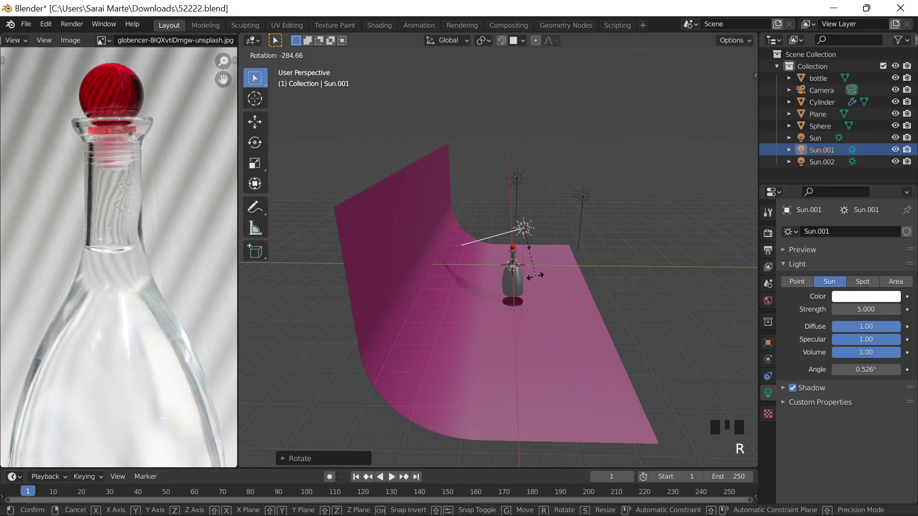
left_click(535, 276)
middle_click_drag(535, 276, 498, 298)
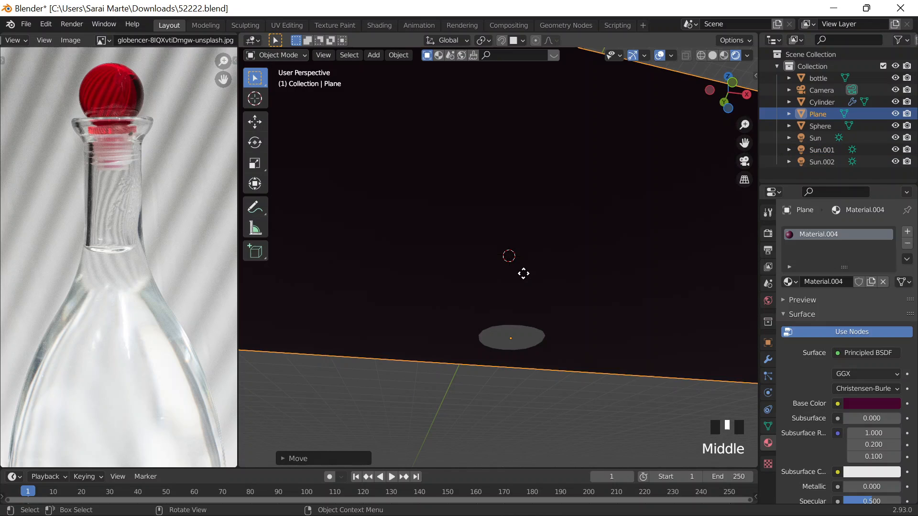
Move the purple backdrop with snapping so its floor meets the base of the bottle.
key("g")
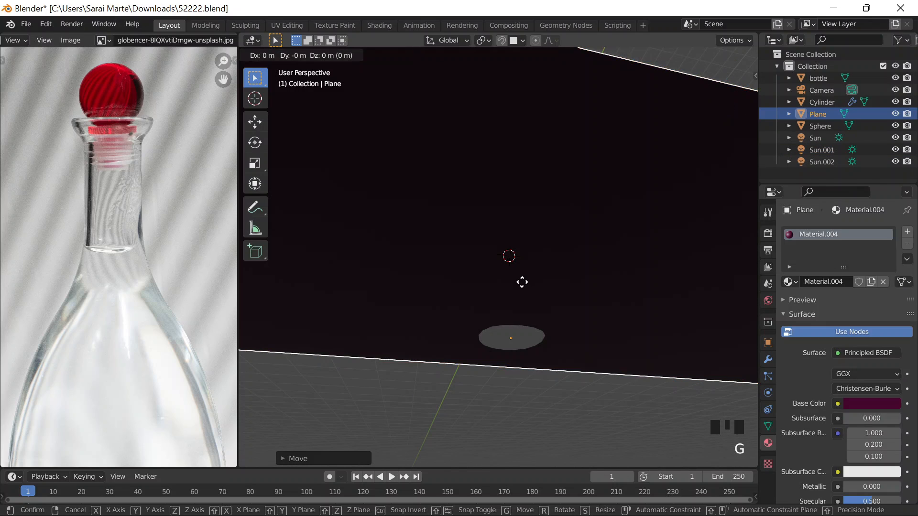
key("z")
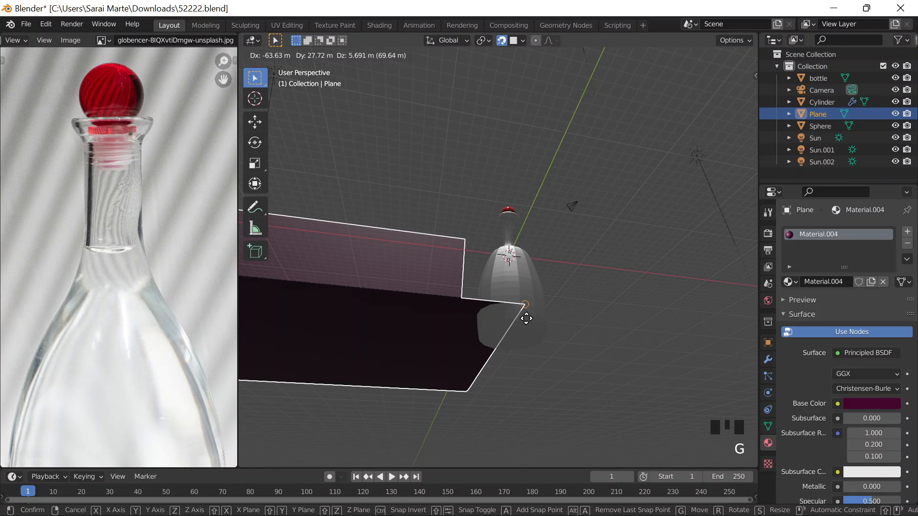
left_click(525, 317)
scroll(434, 320, "up", 2)
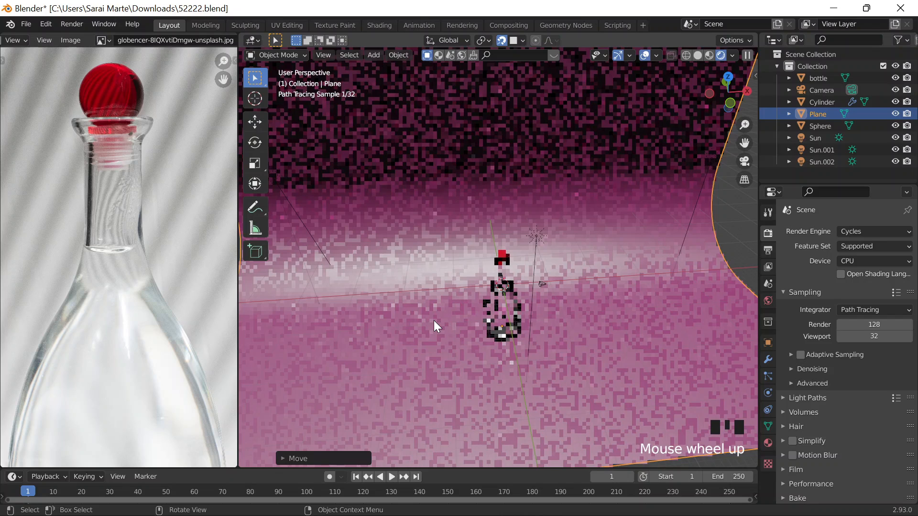
scroll(434, 321, "down", 4)
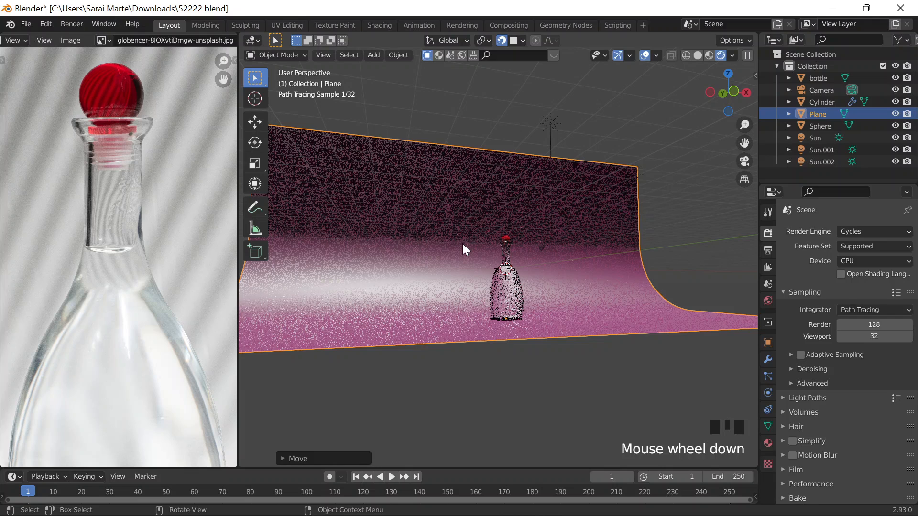
Rotate the sun light in front of the bottle toward it and check its aim from above.
left_click(516, 273)
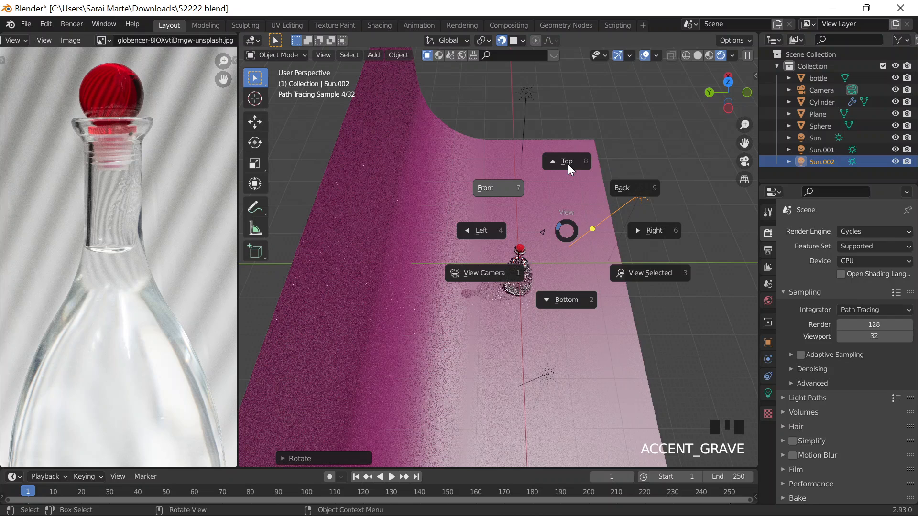
left_click(568, 168)
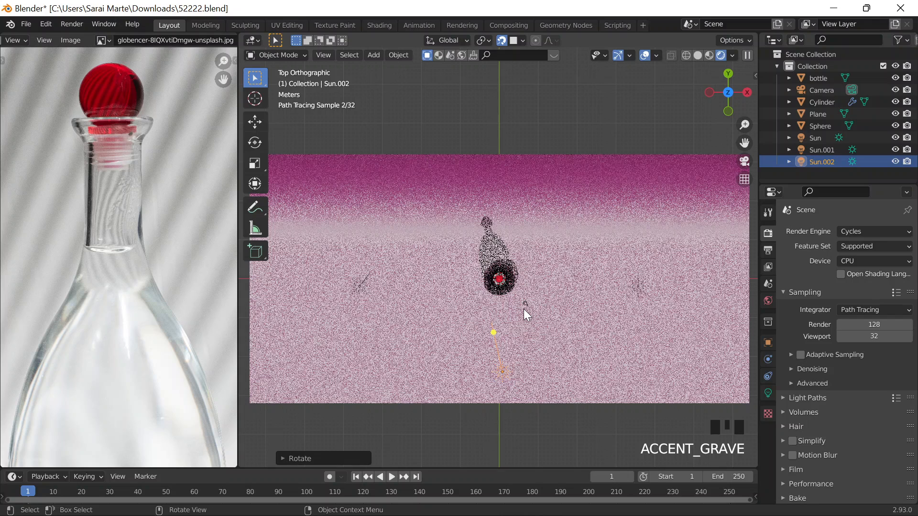
middle_click_drag(523, 309, 676, 186)
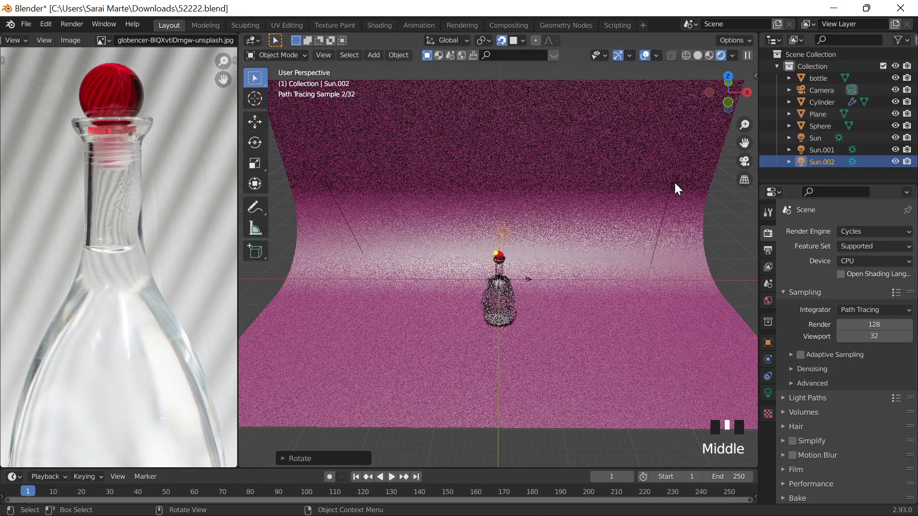
Duplicate the front sun light toward the positive X side of the backdrop and rotate the copy.
key("shift+d")
left_click(661, 223)
key("r")
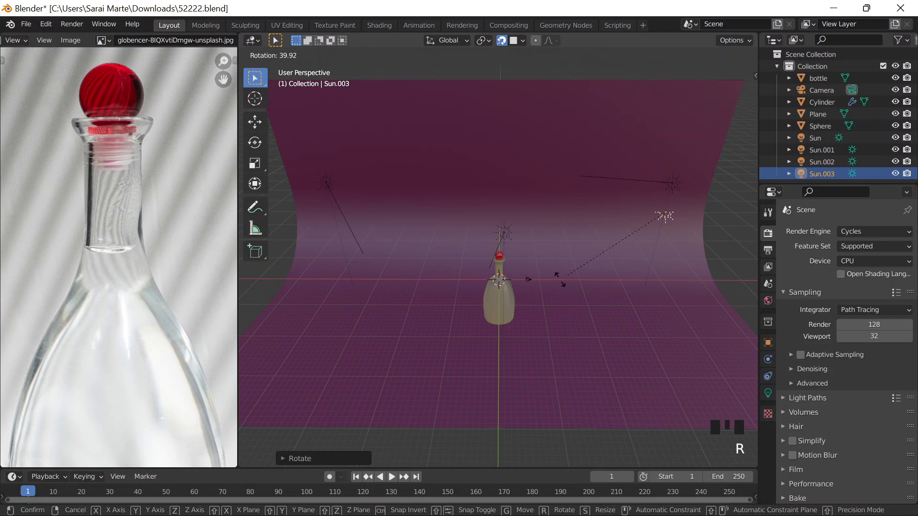
left_click(669, 265)
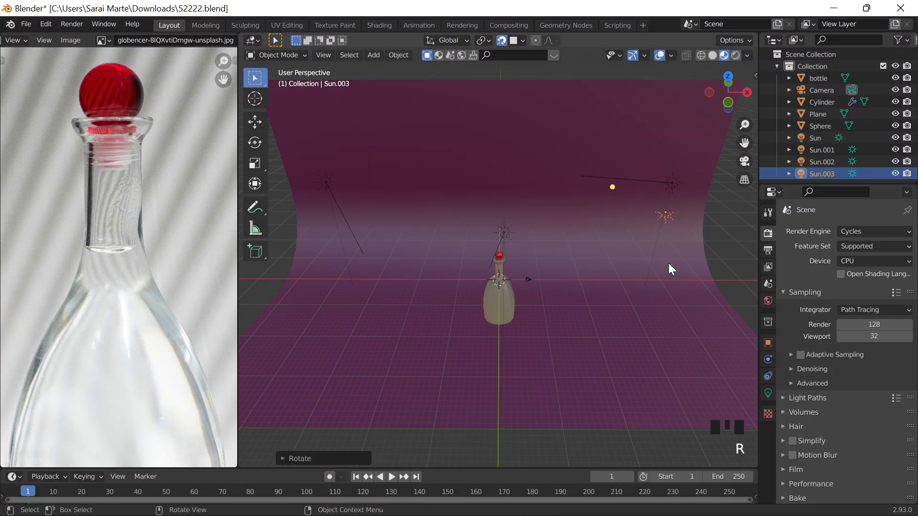
Turn off snapping and move the copied sun light along Y to line up beside the bottle.
key("g")
key("y")
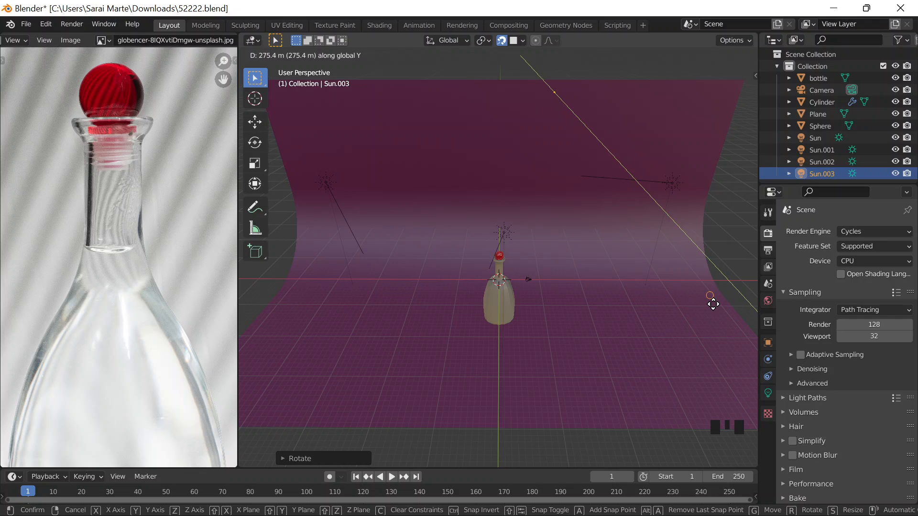
key("g")
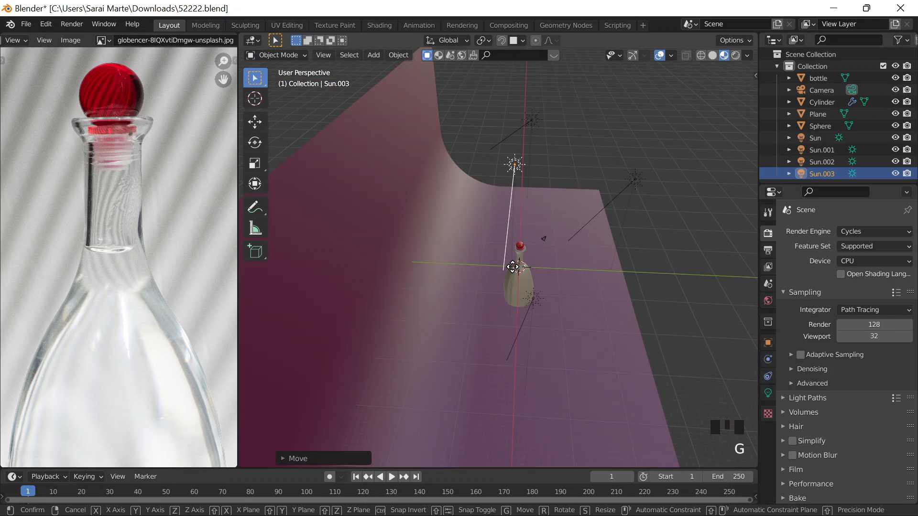
key("y")
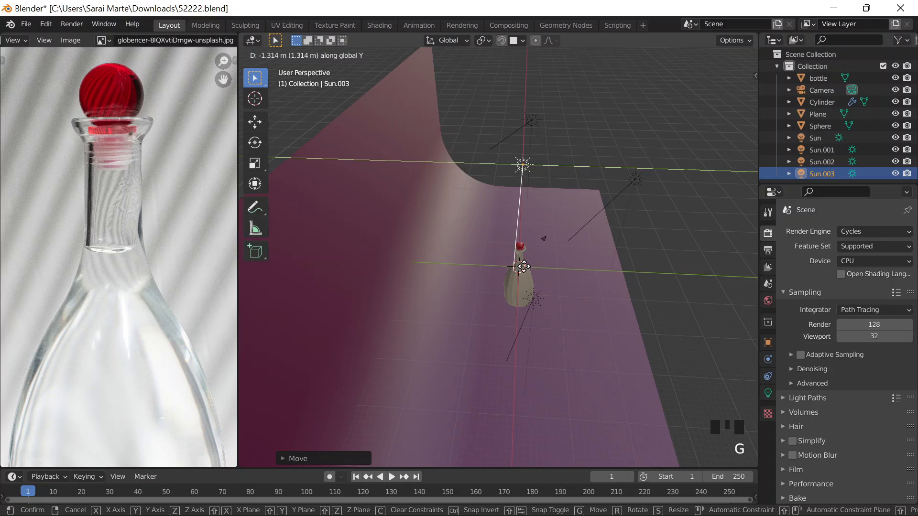
Rotate the sun light on the negative X side about 30° around global Y and fine-tune its position and aim at the bottle.
key("g")
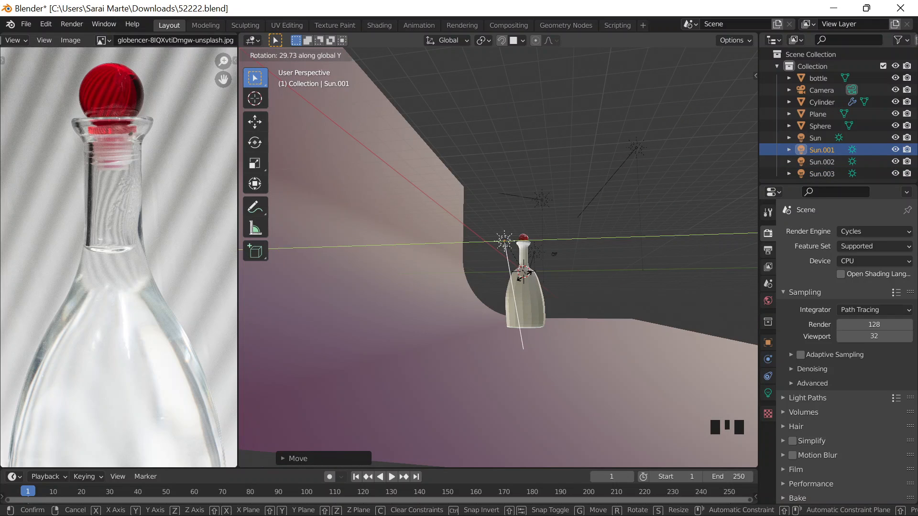
left_click(522, 280)
key("g")
key("r")
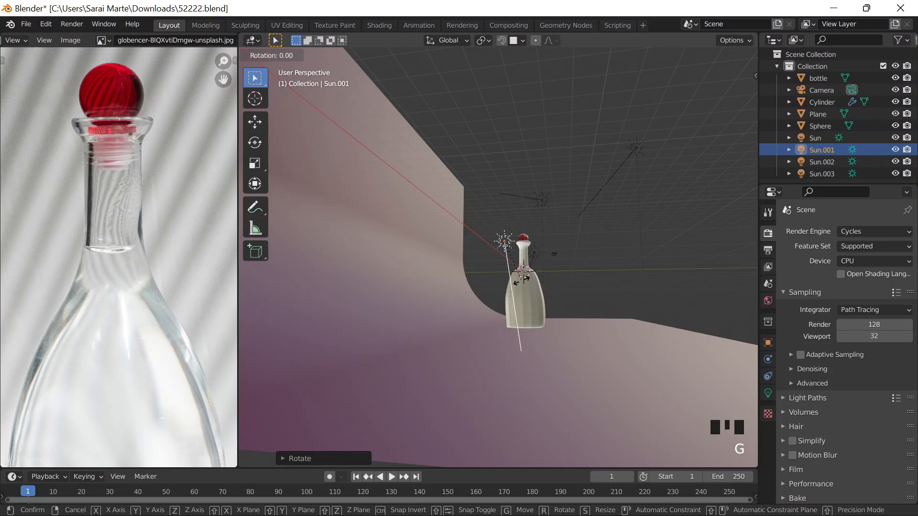
left_click(521, 281)
middle_click_drag(522, 281, 563, 324)
key("r")
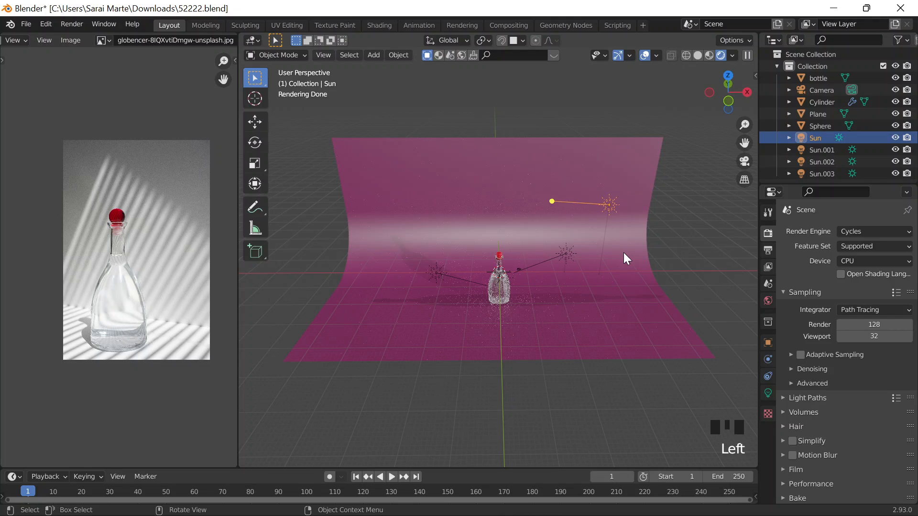
Duplicate the original sun light to a lower spot about 11 m away and rotate the copy.
key("shift+d")
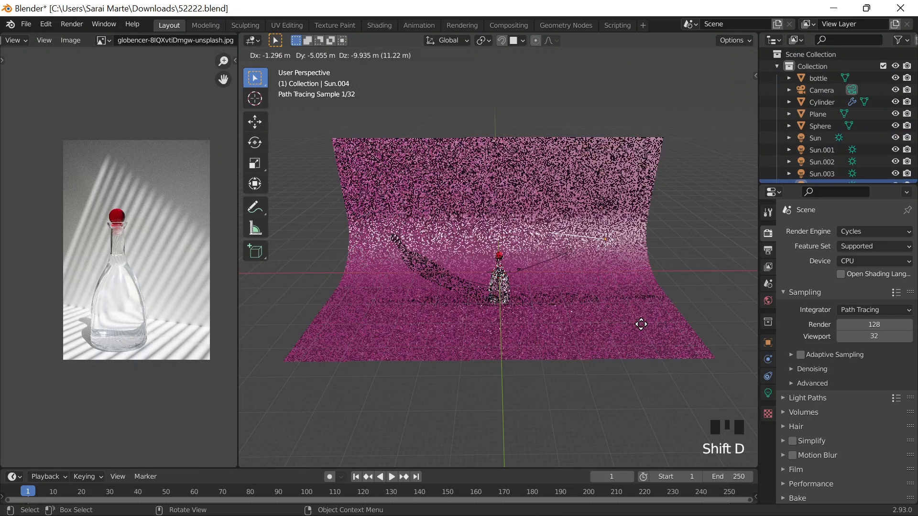
left_click(641, 324)
key("r")
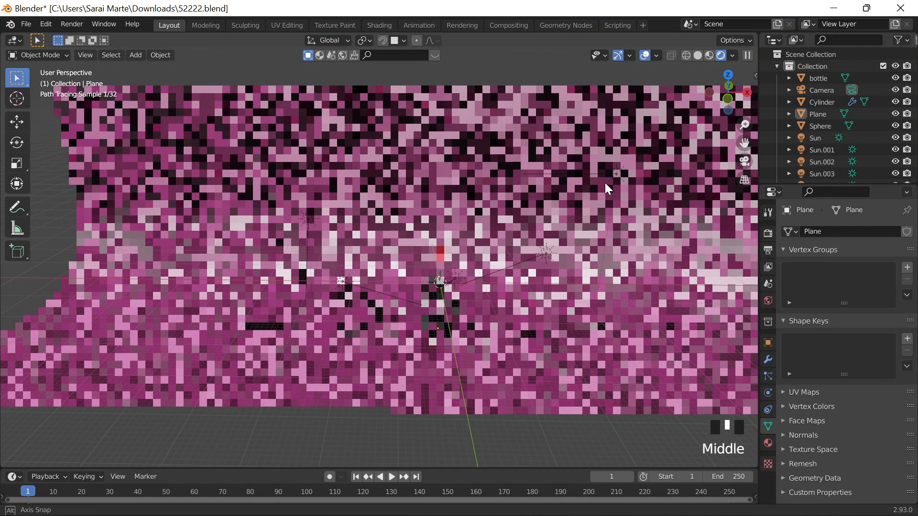
Save the Blender file with the new lighting setup.
middle_click_drag(604, 183, 553, 276)
key("ctrl+s")
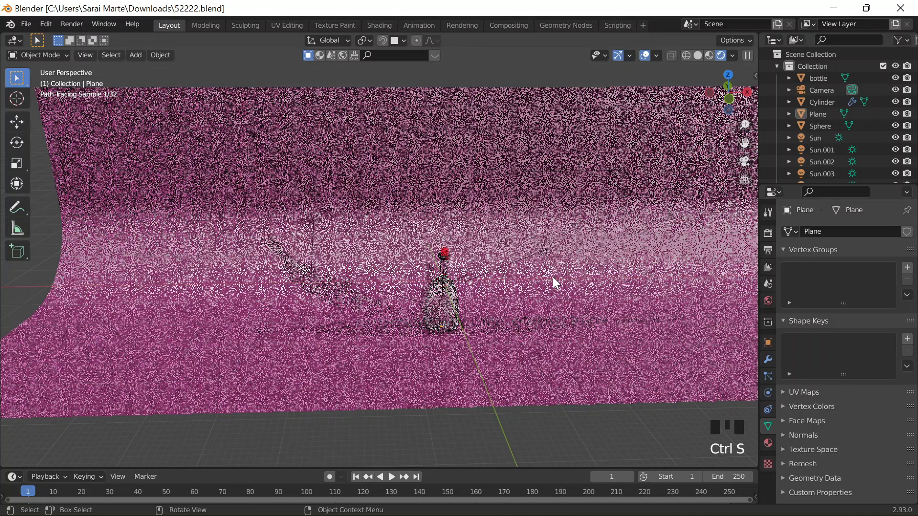
Select the glass bottle standing on the purple backdrop.
key("grave")
left_click(457, 271)
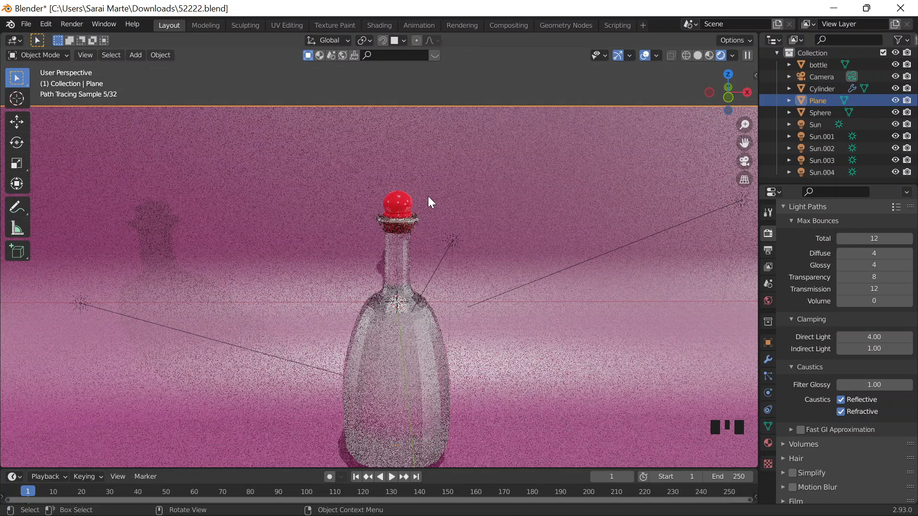
left_click(415, 219)
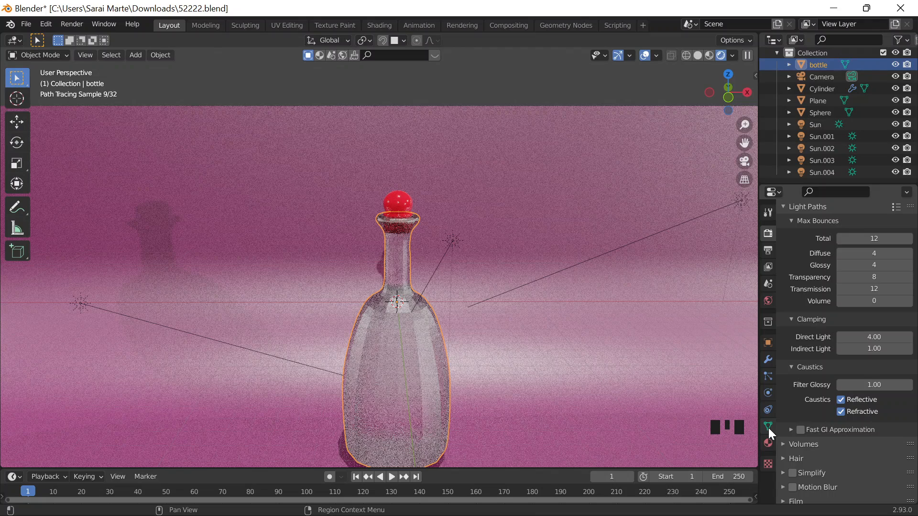